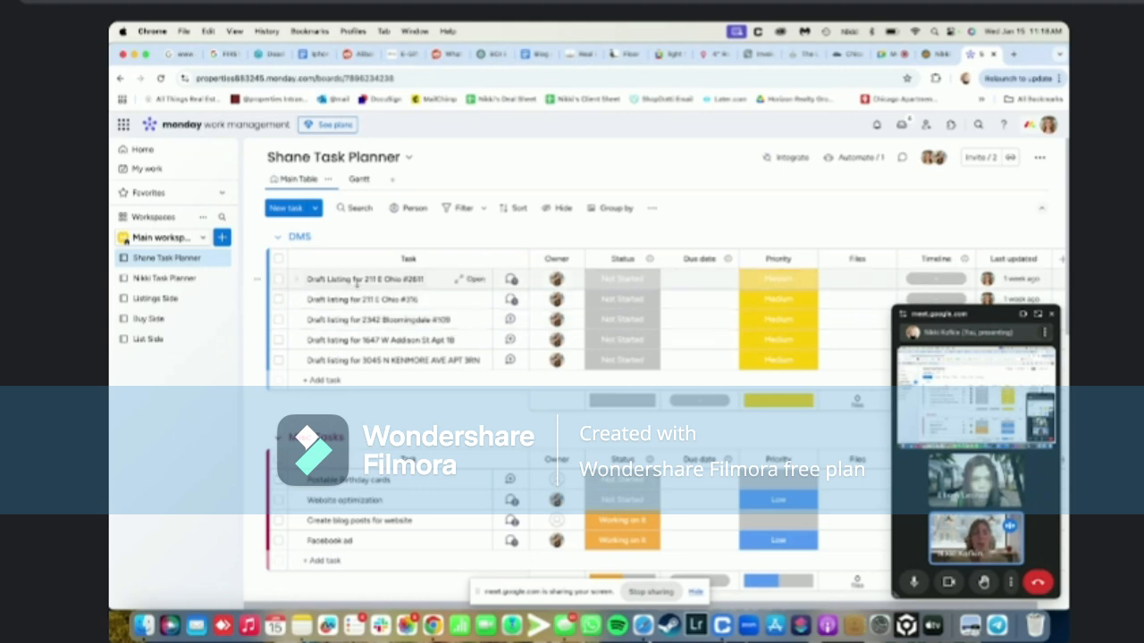
Switch to the connectMLS home page and bring up the Listings menu options
{"action": "left_click", "coordinate": [932, 56]}
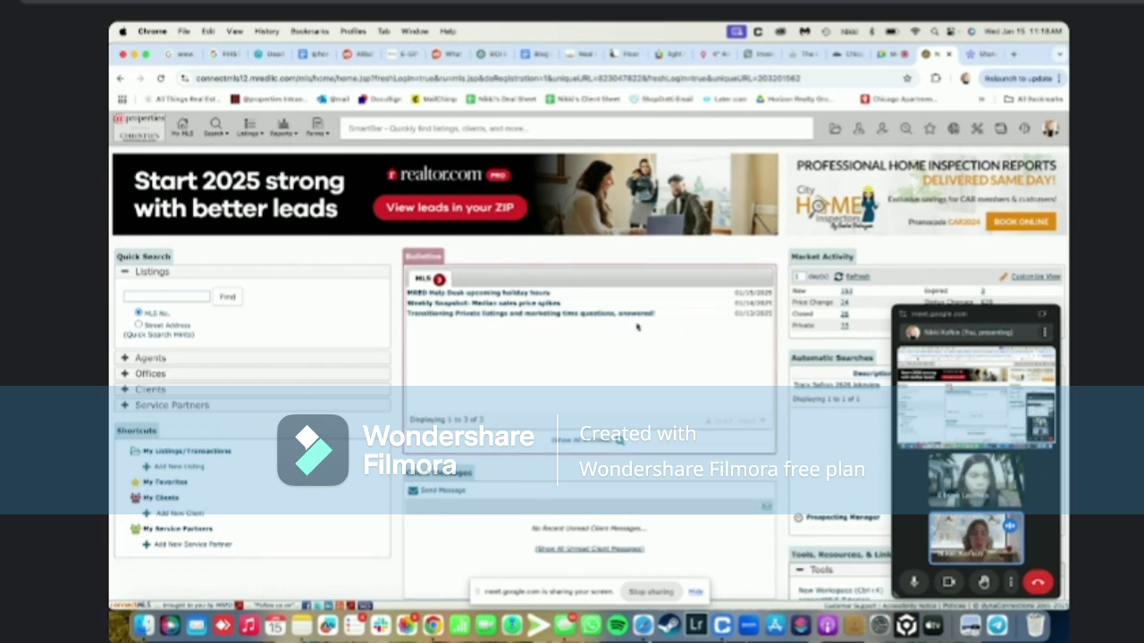
{"action": "mouse_move", "coordinate": [249, 132]}
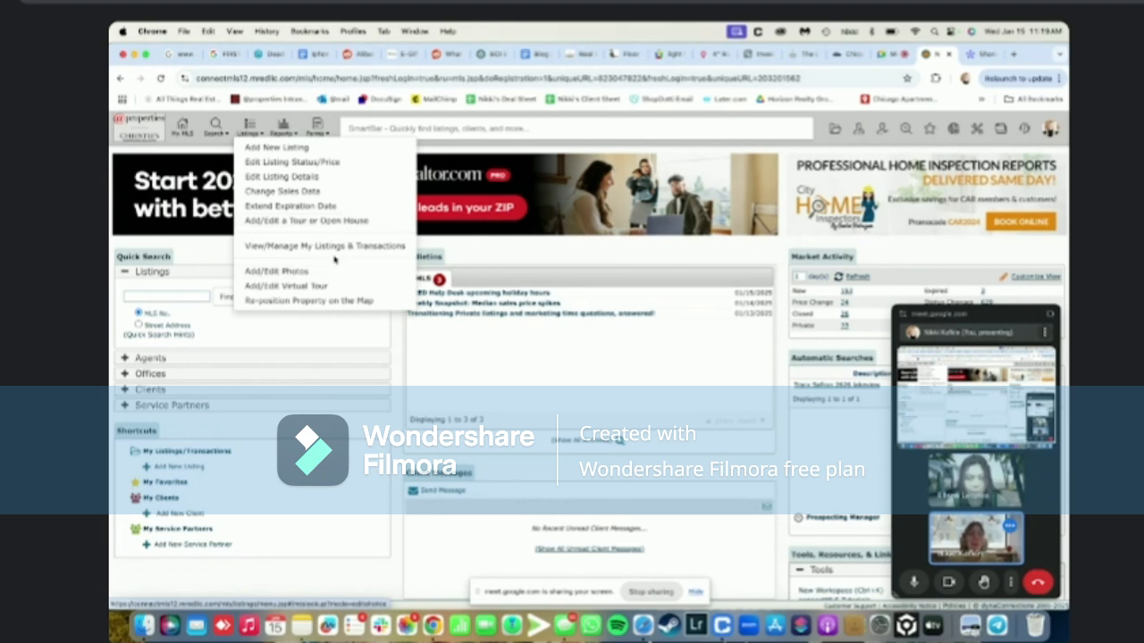
Open My Listings & Transactions and filter its status to Draft/Partial Listing
{"action": "left_click", "coordinate": [332, 253]}
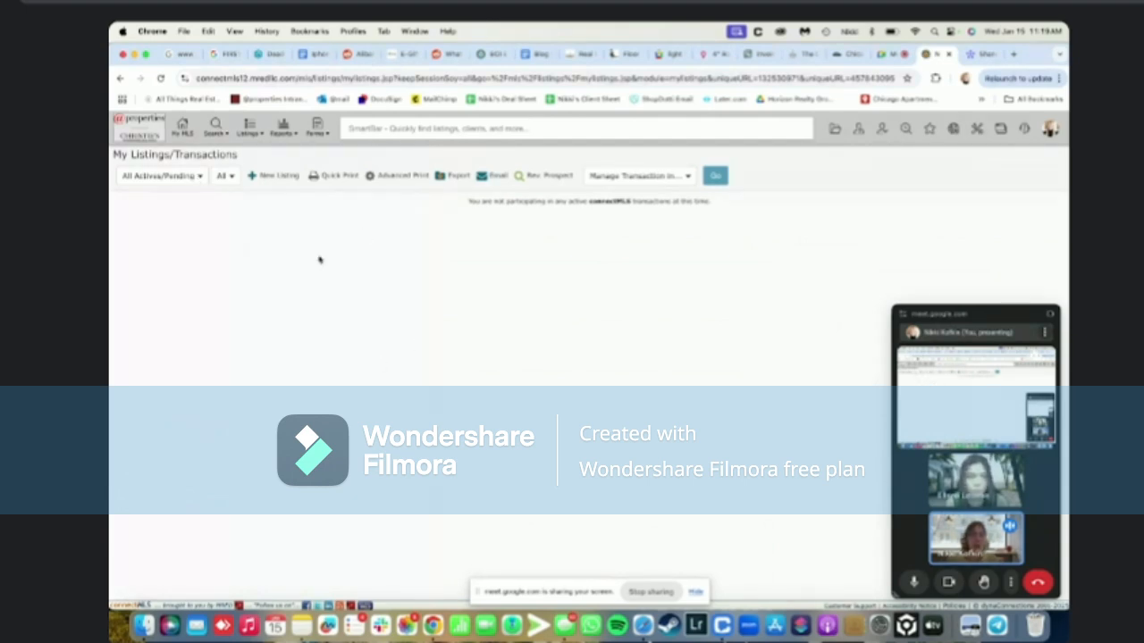
{"action": "left_click", "coordinate": [186, 178]}
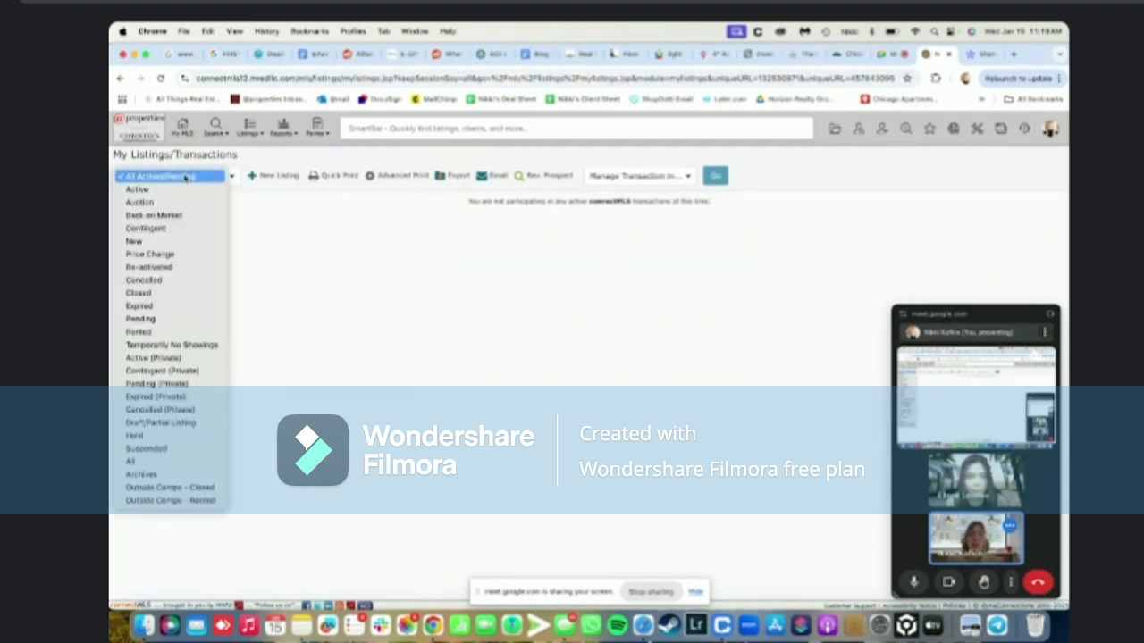
{"action": "left_click", "coordinate": [197, 423]}
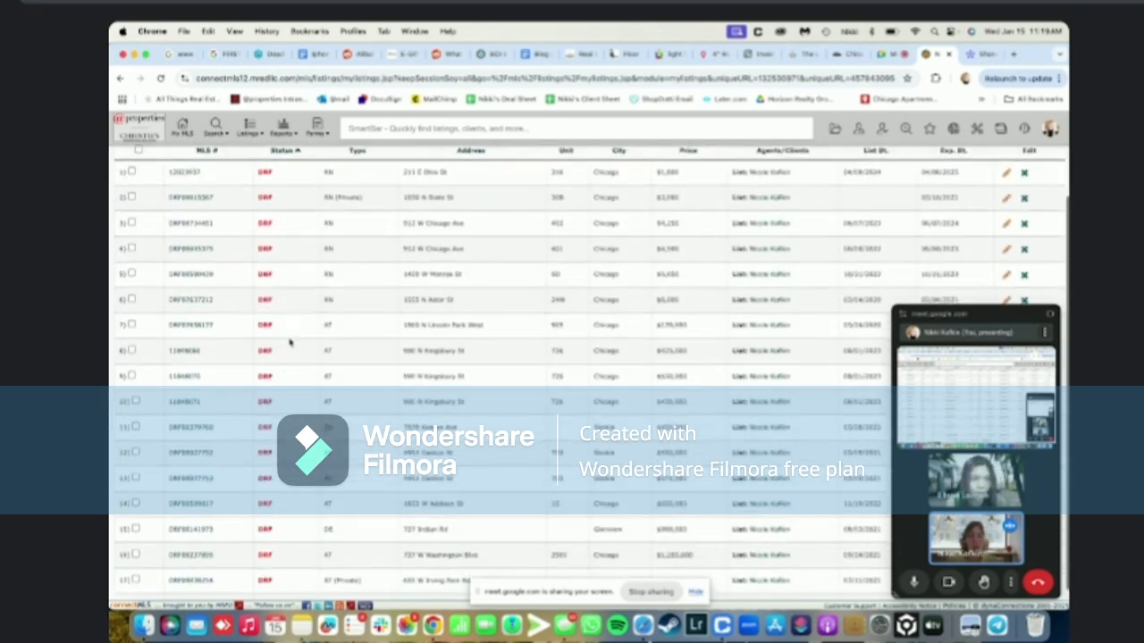
{"action": "scroll", "coordinate": [289, 343], "scroll_direction": "down", "scroll_amount": 2}
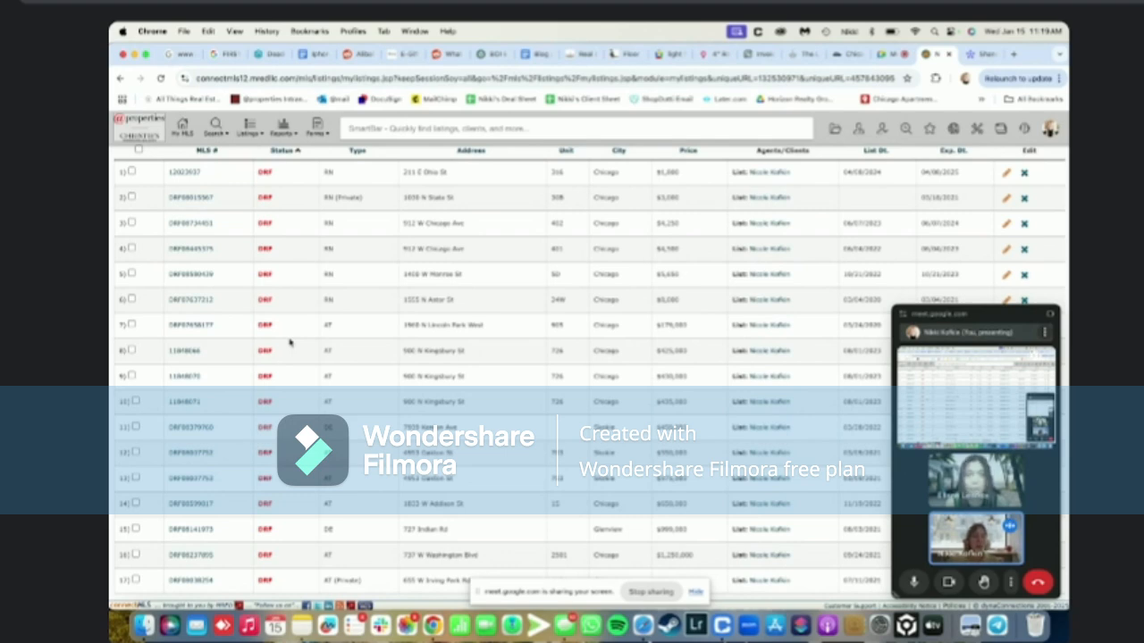
{"action": "scroll", "coordinate": [289, 342], "scroll_direction": "up", "scroll_amount": 2}
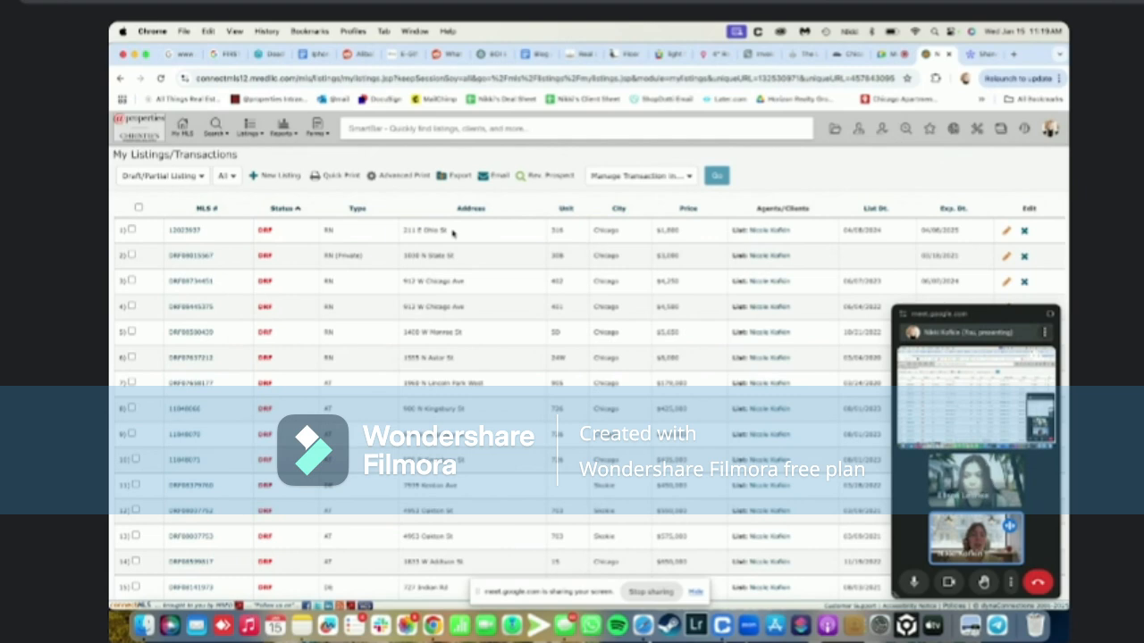
{"action": "scroll", "coordinate": [505, 369], "scroll_direction": "down", "scroll_amount": 2}
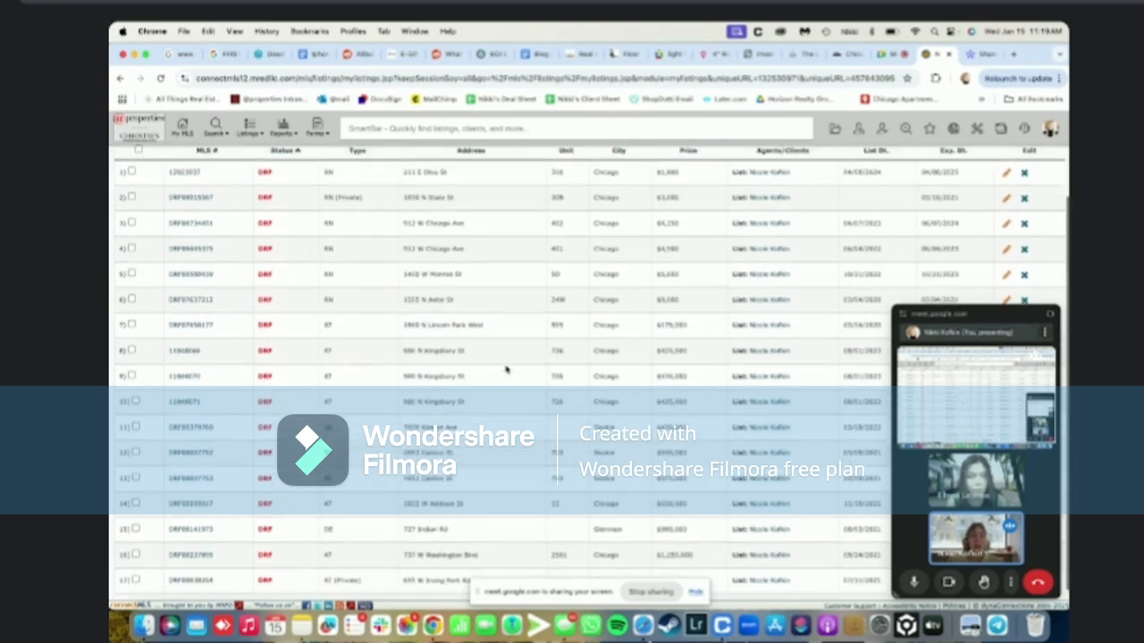
{"action": "scroll", "coordinate": [506, 369], "scroll_direction": "up", "scroll_amount": 2}
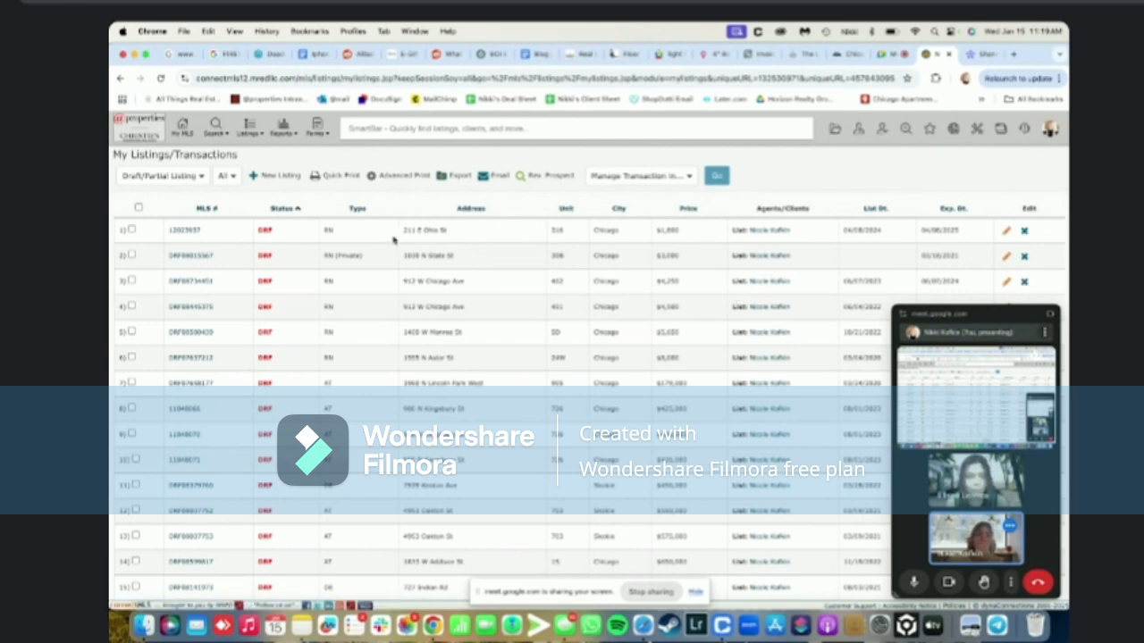
{"action": "left_click_drag", "start_coordinate": [401, 233], "coordinate": [456, 232]}
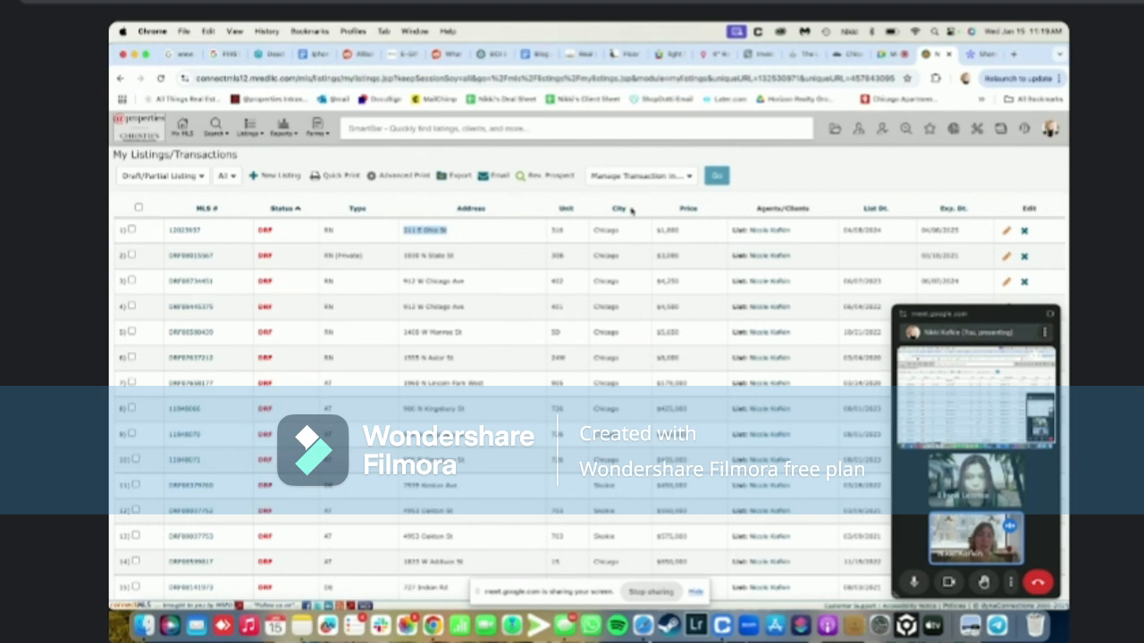
{"action": "left_click", "coordinate": [862, 175]}
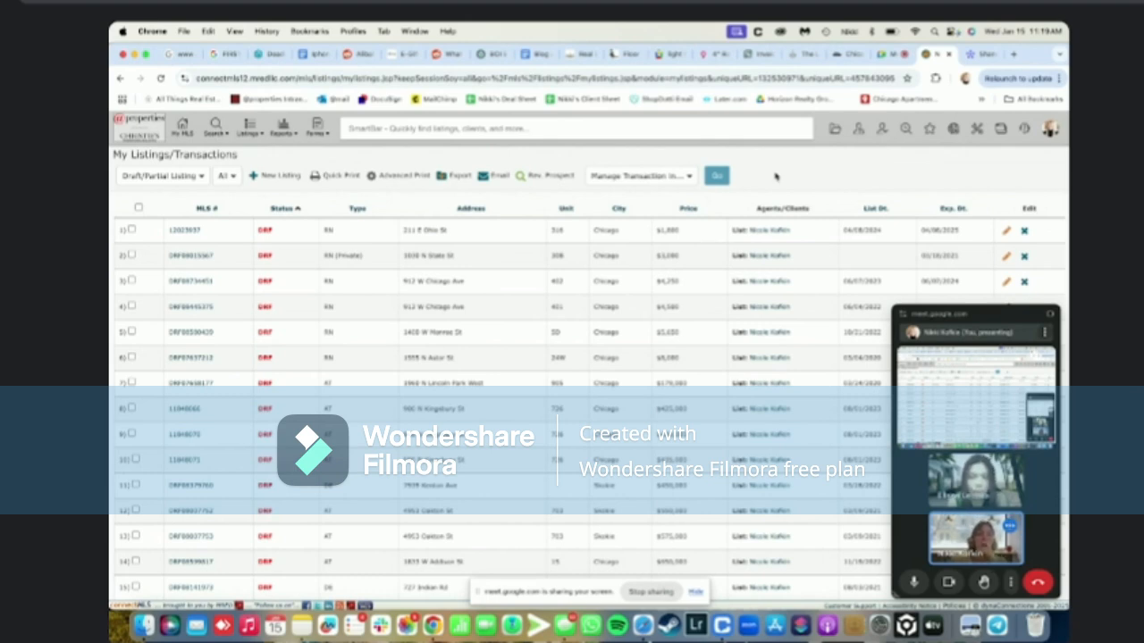
{"action": "left_click", "coordinate": [581, 126]}
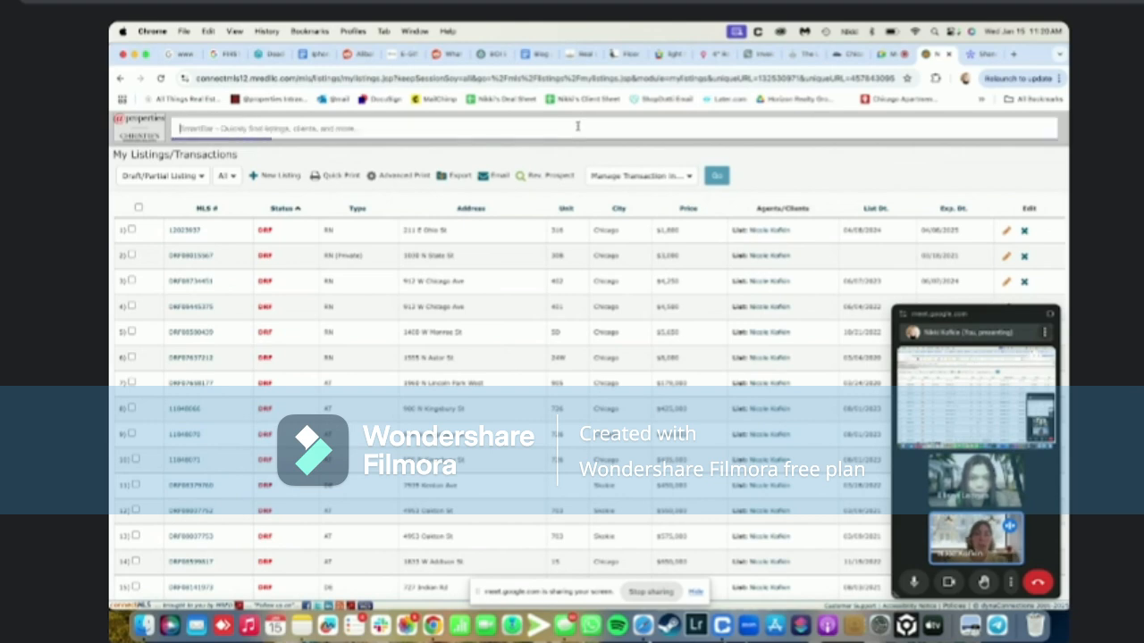
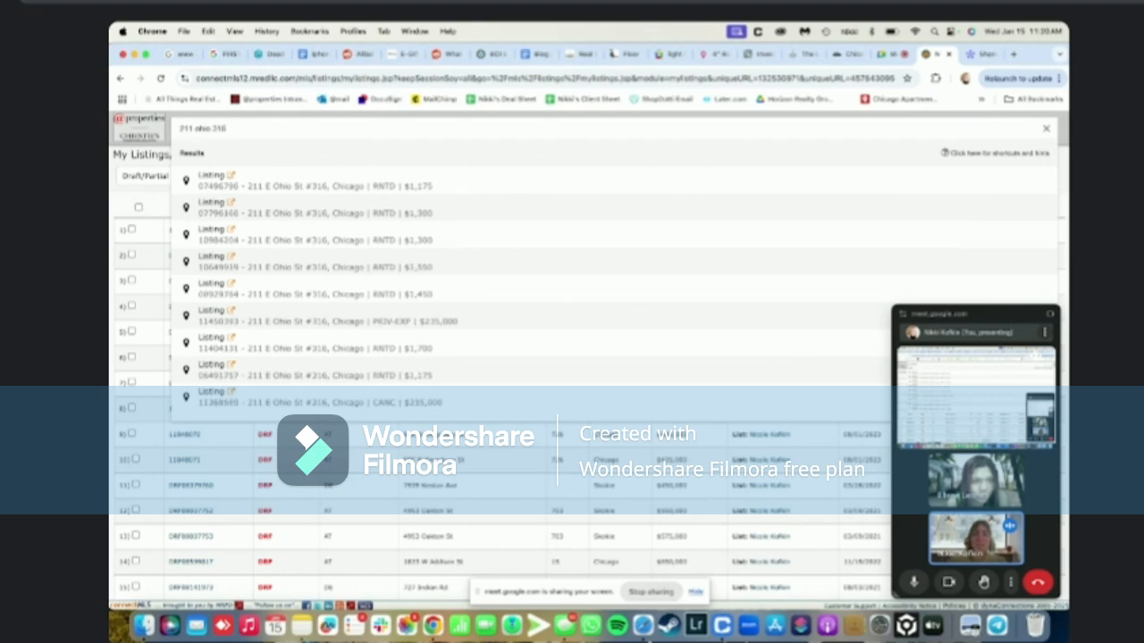
{"action": "scroll", "coordinate": [576, 300], "scroll_direction": "down", "scroll_amount": 2}
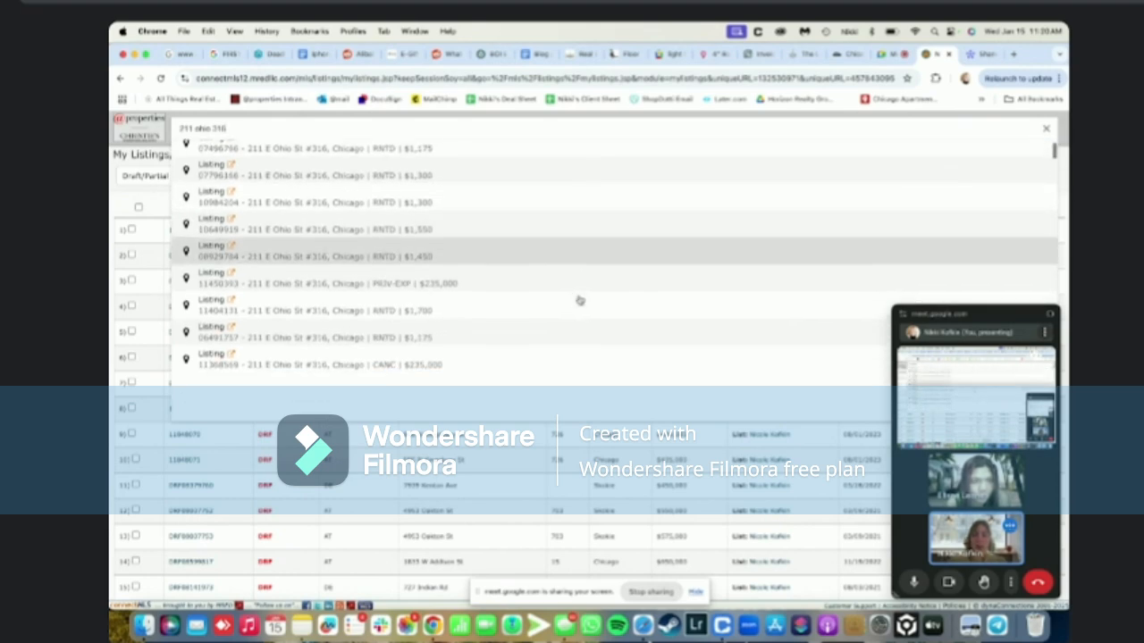
{"action": "left_click", "coordinate": [542, 359]}
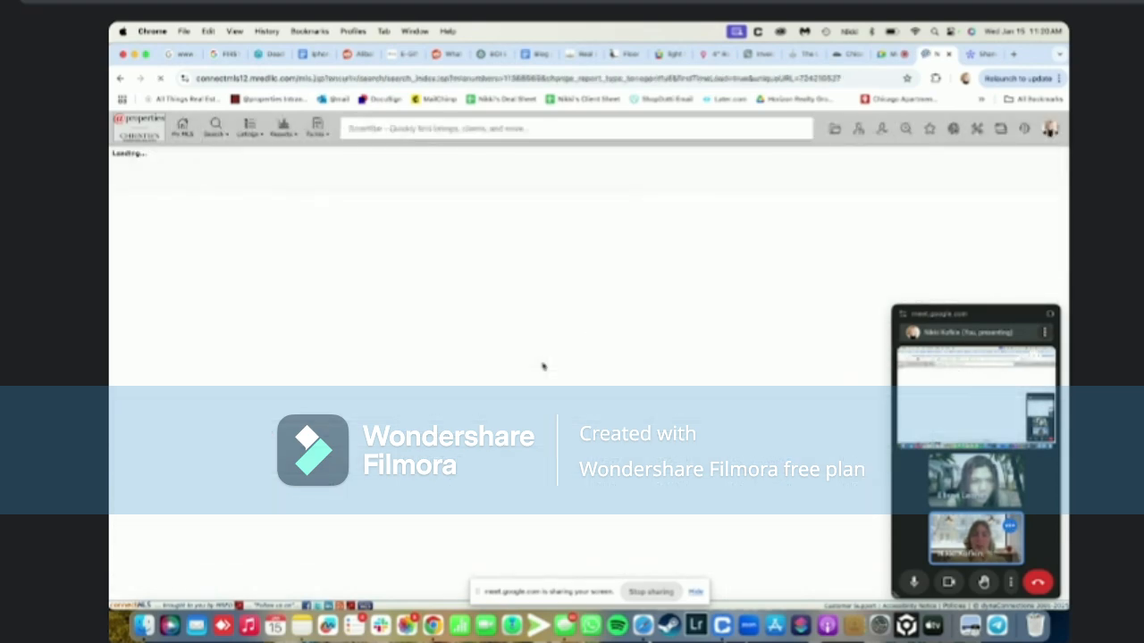
{"action": "scroll", "coordinate": [542, 364], "scroll_direction": "down", "scroll_amount": 5}
{"action": "scroll", "coordinate": [542, 365], "scroll_direction": "up", "scroll_amount": 5}
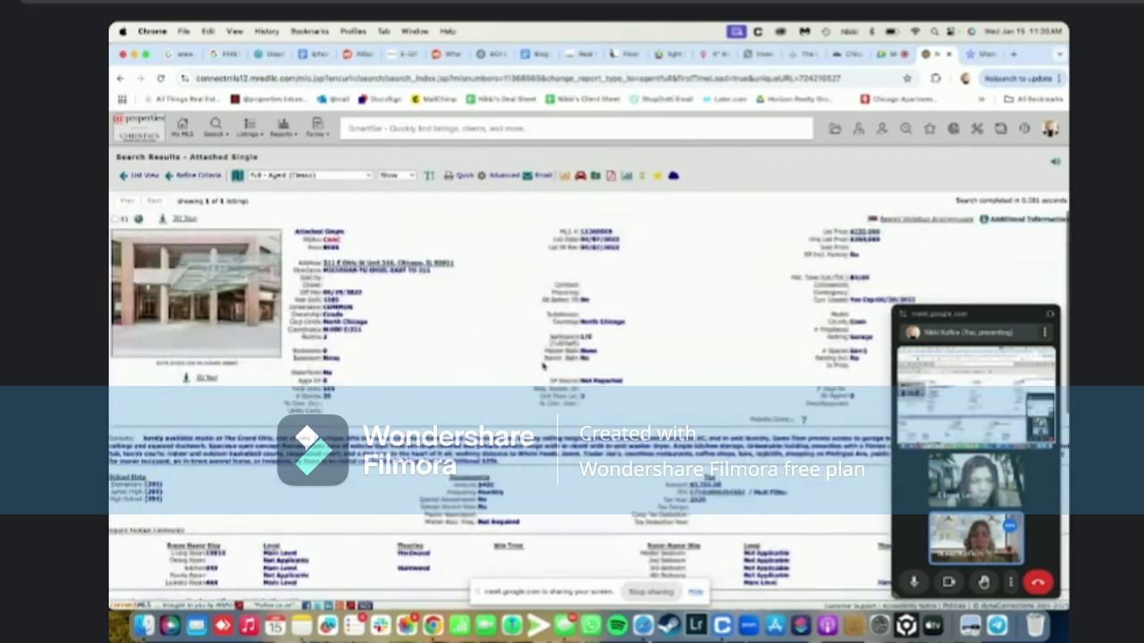
{"action": "left_click_drag", "start_coordinate": [580, 232], "coordinate": [613, 233]}
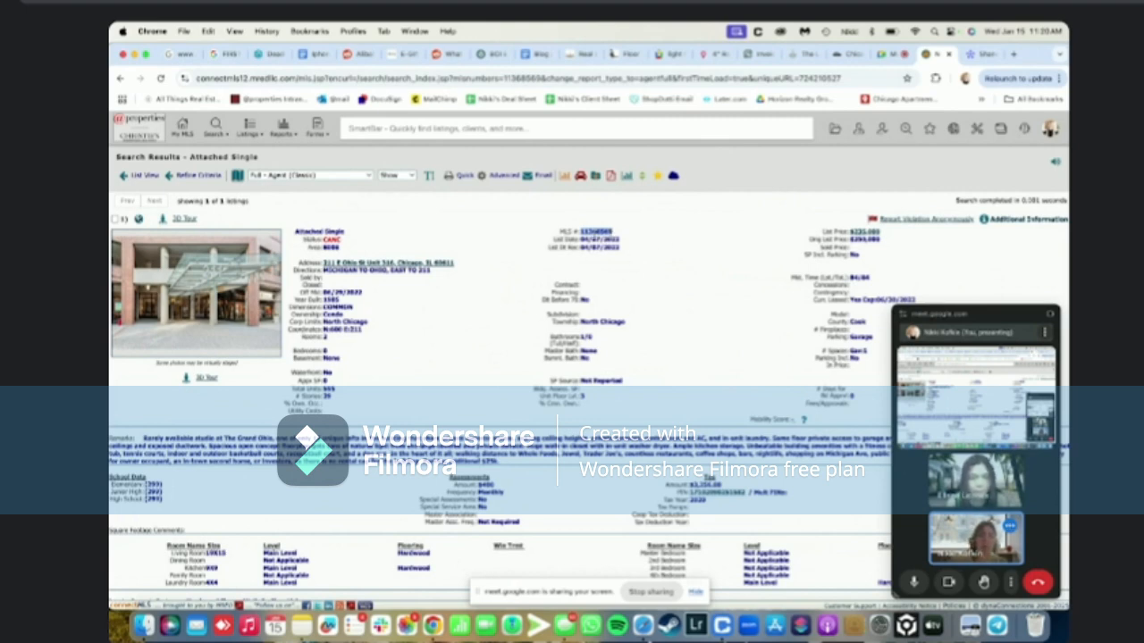
{"action": "left_click_drag", "start_coordinate": [560, 233], "coordinate": [580, 232]}
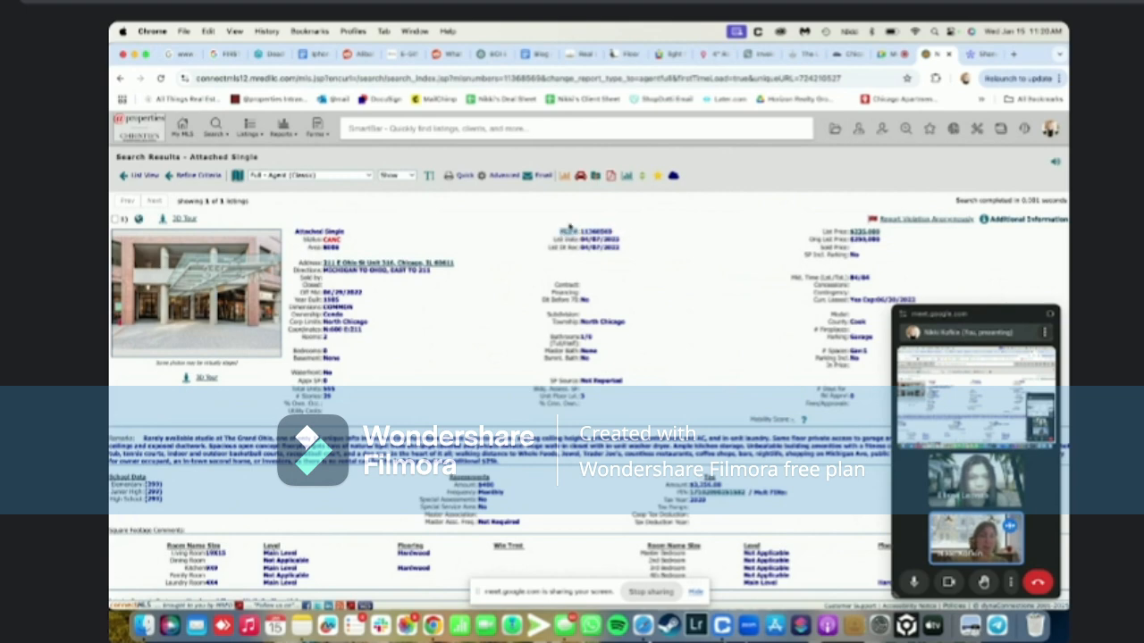
Create a new purple sticky note and move it to the right beside the listing page
{"action": "left_click", "coordinate": [619, 234]}
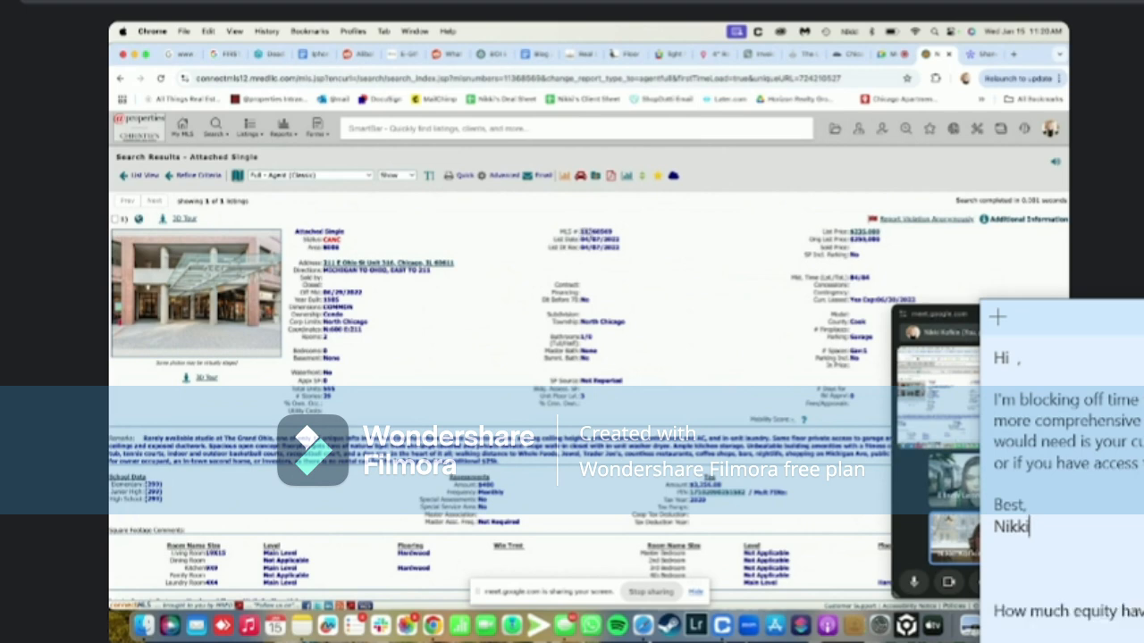
{"action": "triple_click", "coordinate": [592, 233]}
{"action": "left_click", "coordinate": [614, 235]}
{"action": "key", "text": "ctrl+n"}
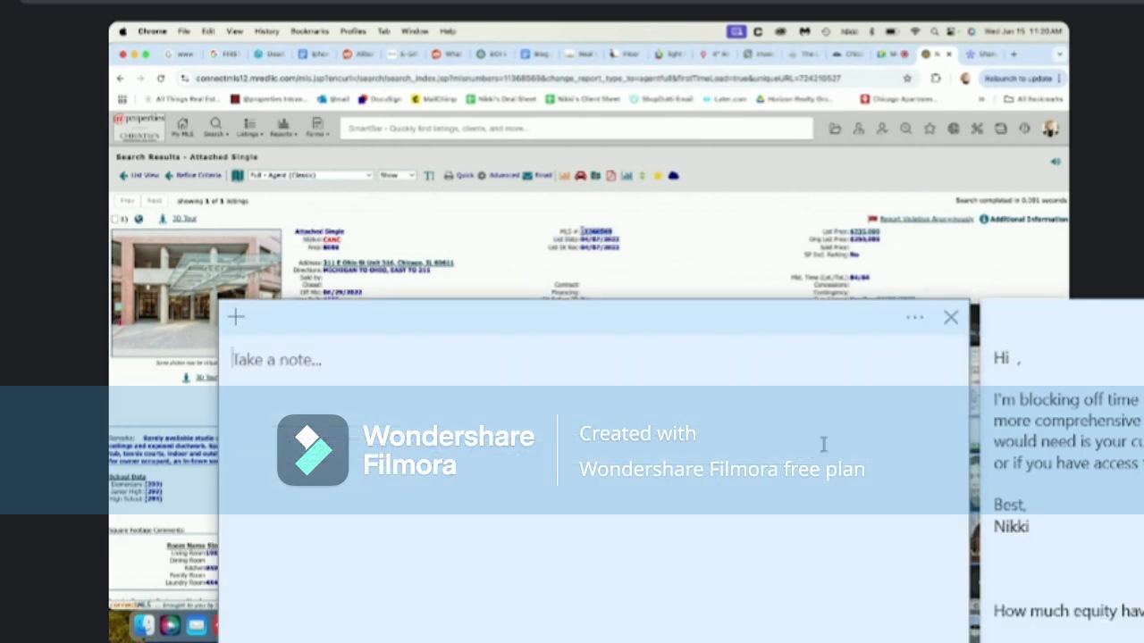
{"action": "left_click", "coordinate": [918, 324]}
{"action": "left_click", "coordinate": [818, 343]}
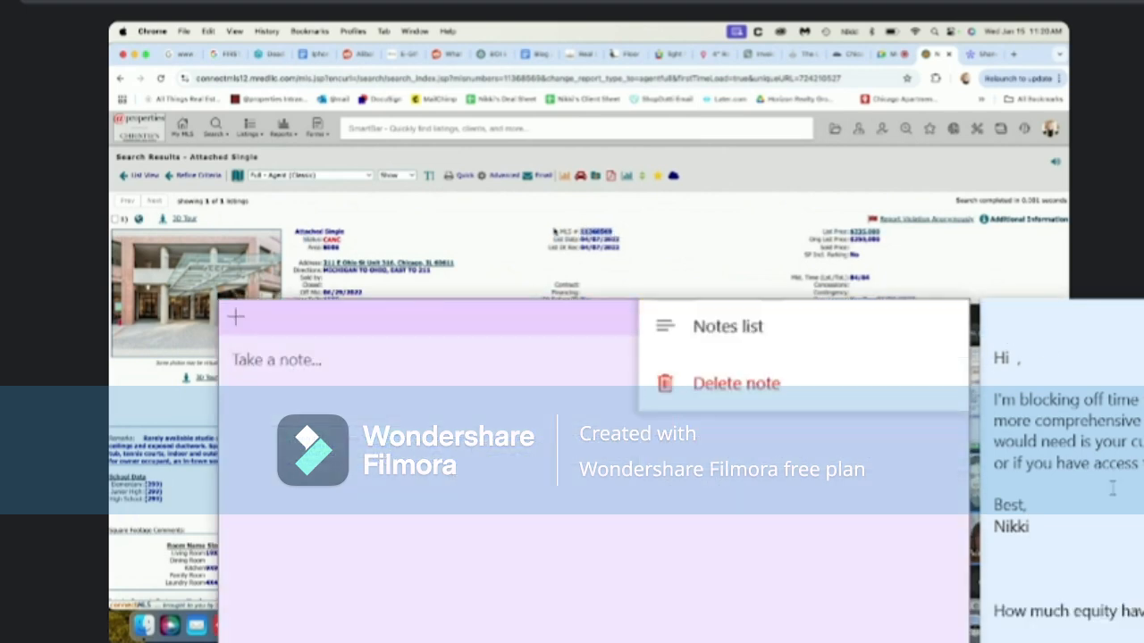
{"action": "left_click", "coordinate": [1142, 316]}
{"action": "left_click", "coordinate": [1143, 316]}
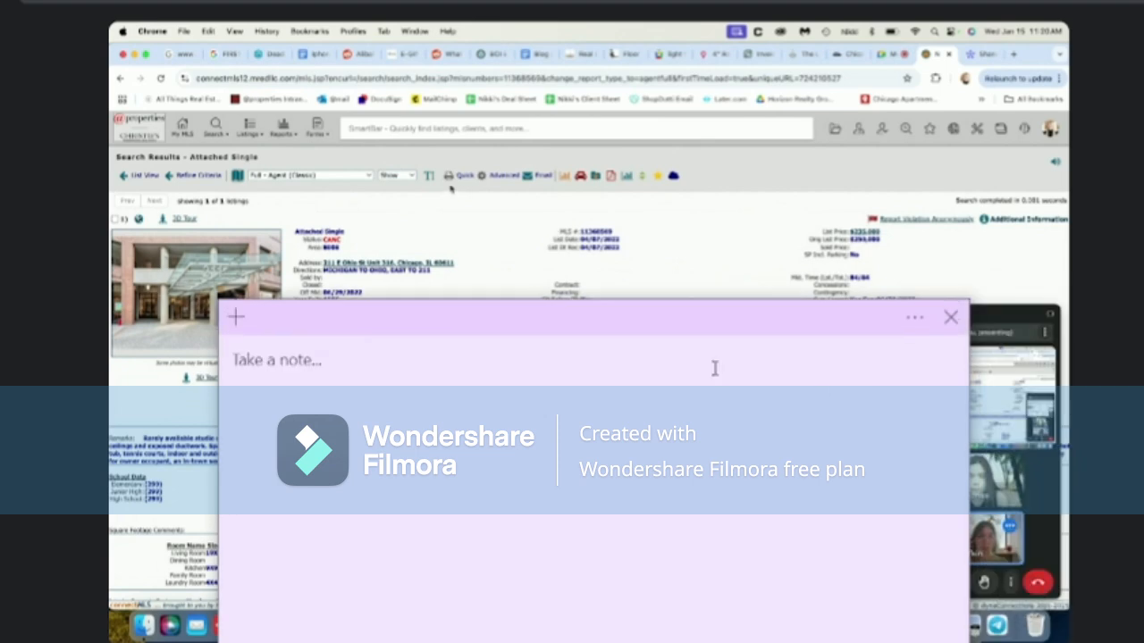
{"action": "left_click_drag", "start_coordinate": [636, 327], "coordinate": [1143, 341]}
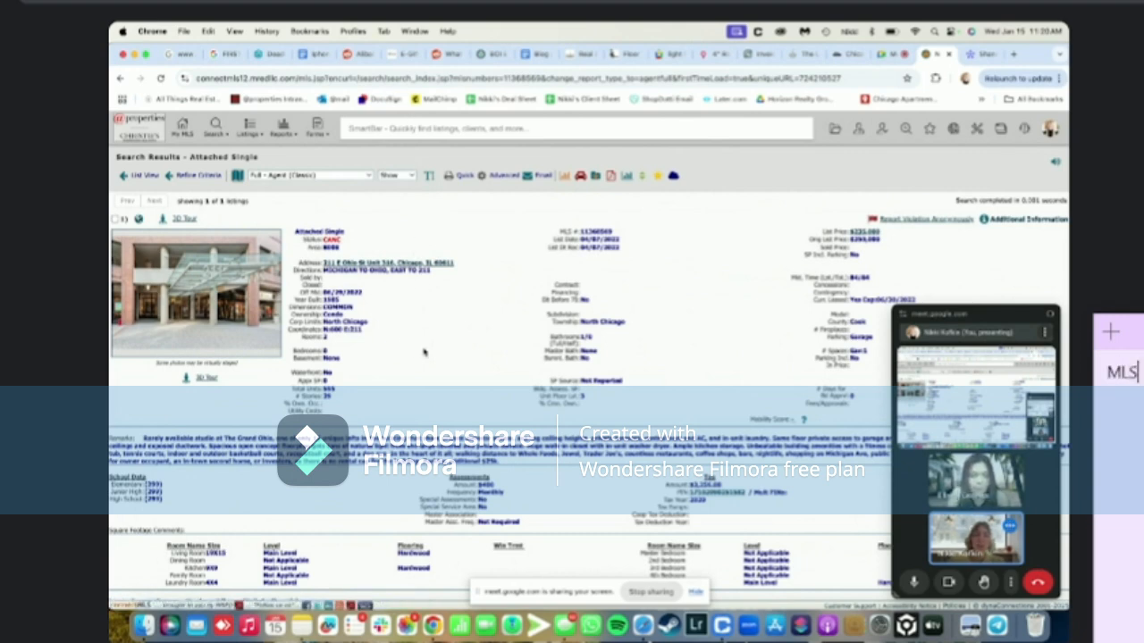
{"action": "left_click", "coordinate": [403, 123]}
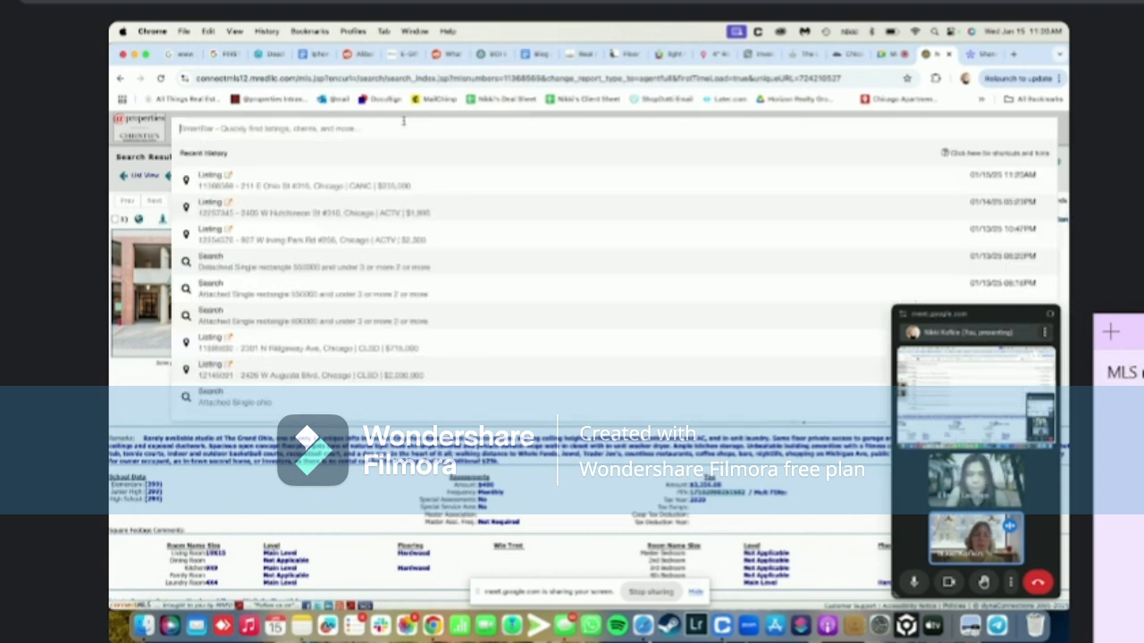
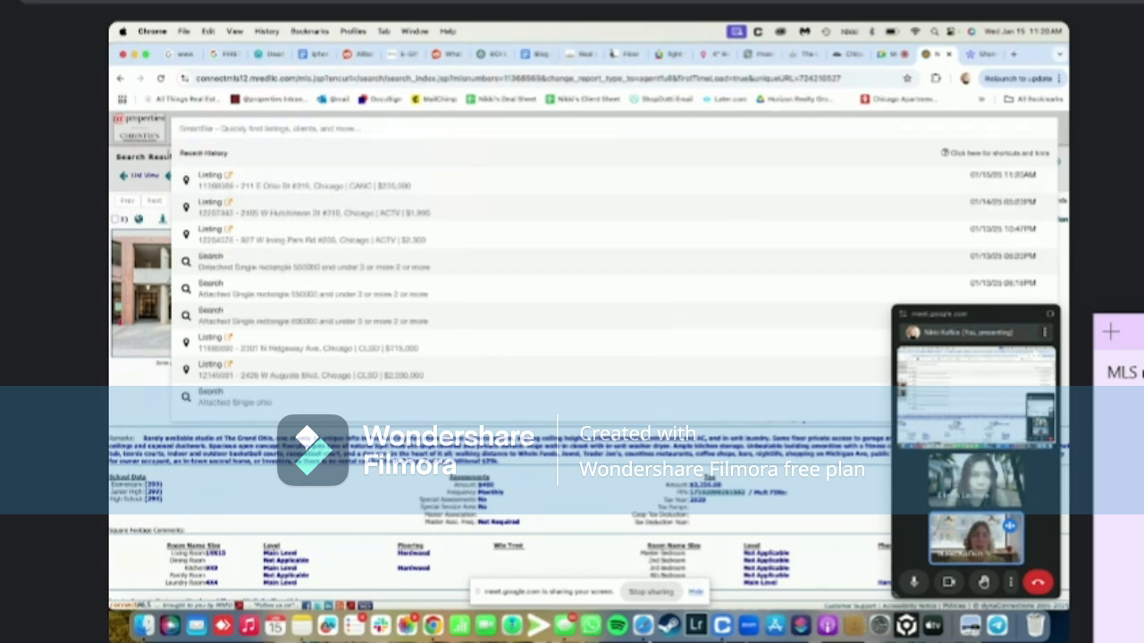
{"action": "left_click", "coordinate": [164, 154]}
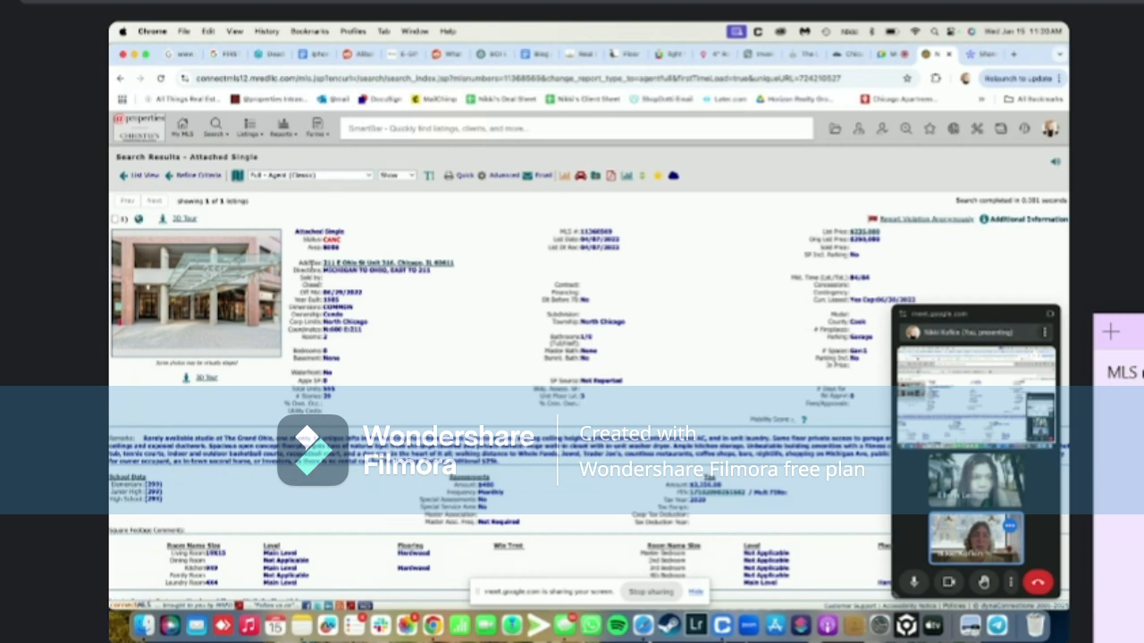
{"action": "left_click_drag", "start_coordinate": [579, 232], "coordinate": [618, 234]}
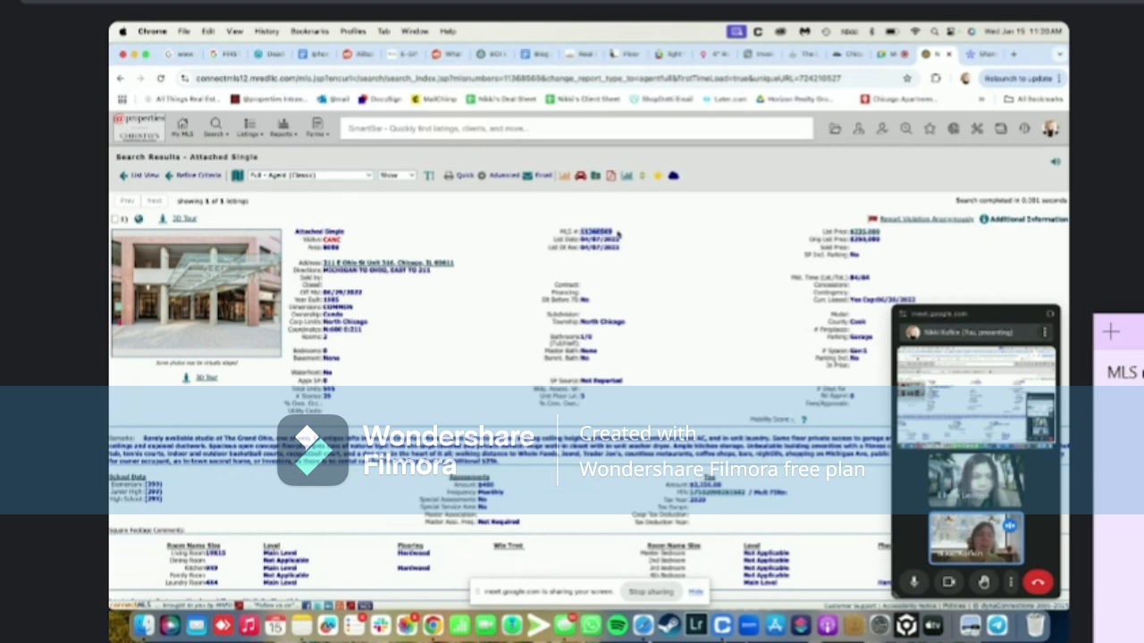
{"action": "key", "text": "super+c"}
{"action": "left_click", "coordinate": [486, 131]}
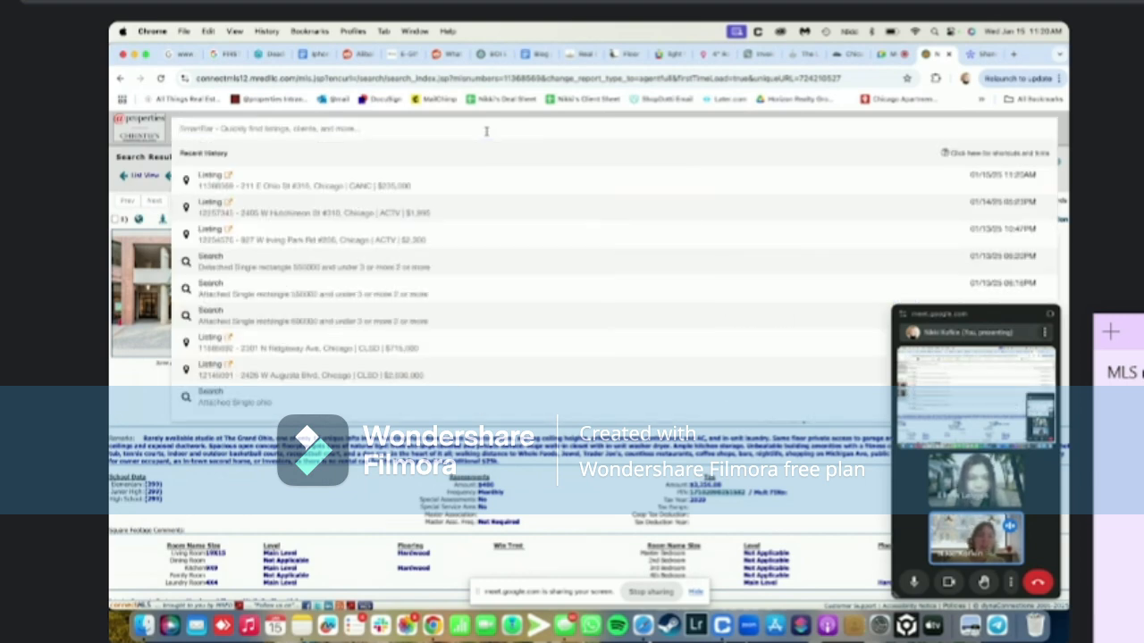
{"action": "key", "text": "super+v"}
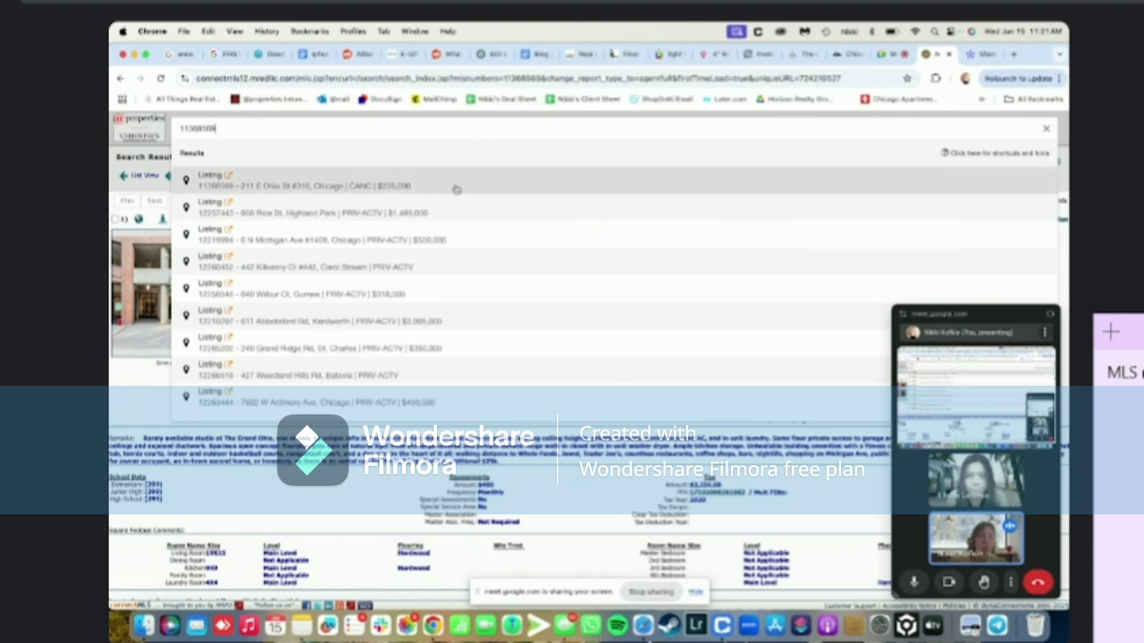
{"action": "left_click", "coordinate": [456, 187]}
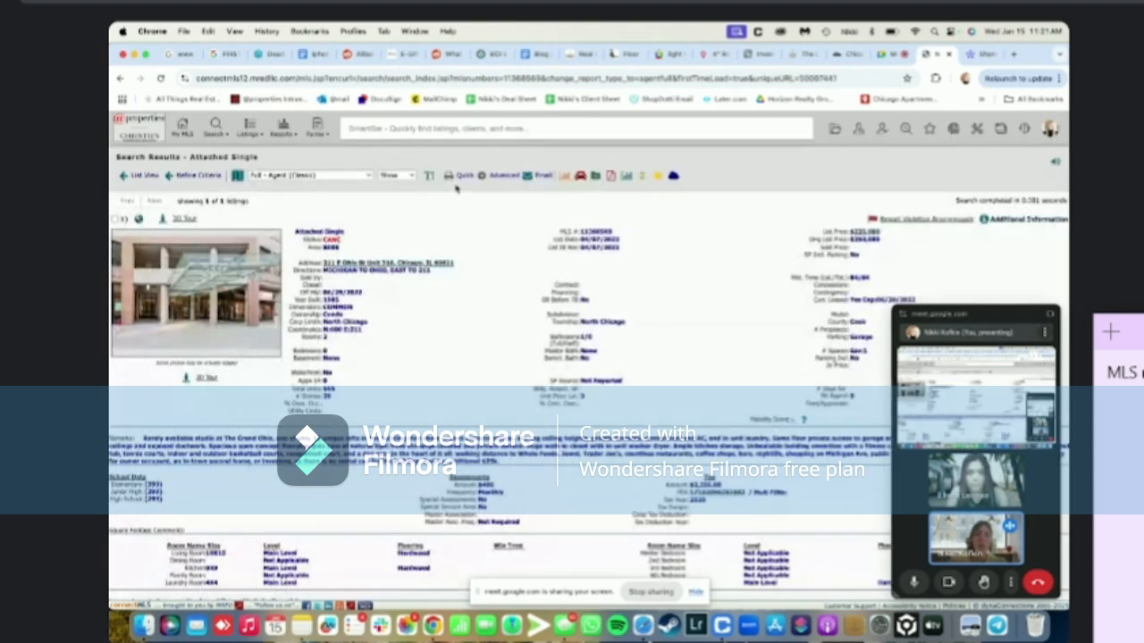
Start a new listing from the Listings menu's Add New Listing option
{"action": "left_click", "coordinate": [215, 131]}
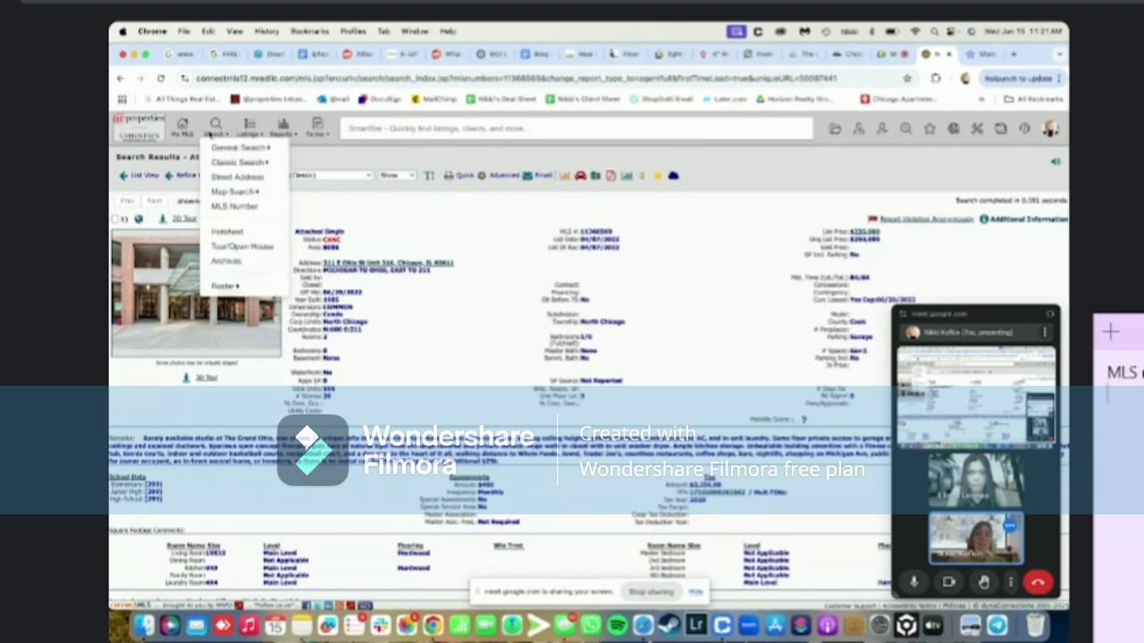
{"action": "left_click", "coordinate": [249, 131]}
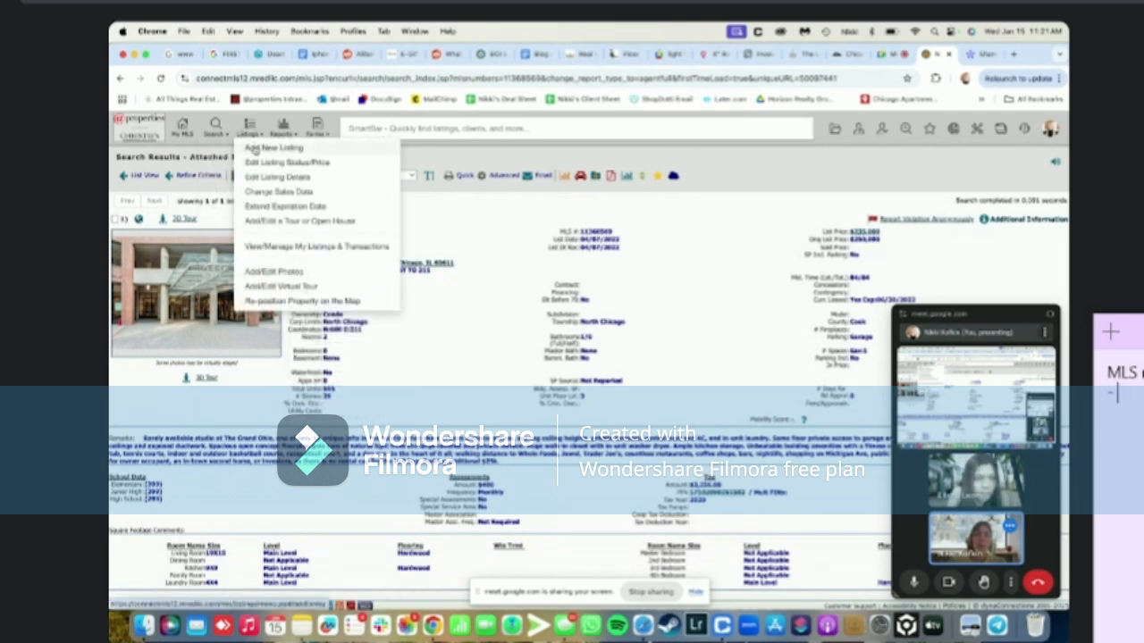
{"action": "left_click", "coordinate": [256, 148]}
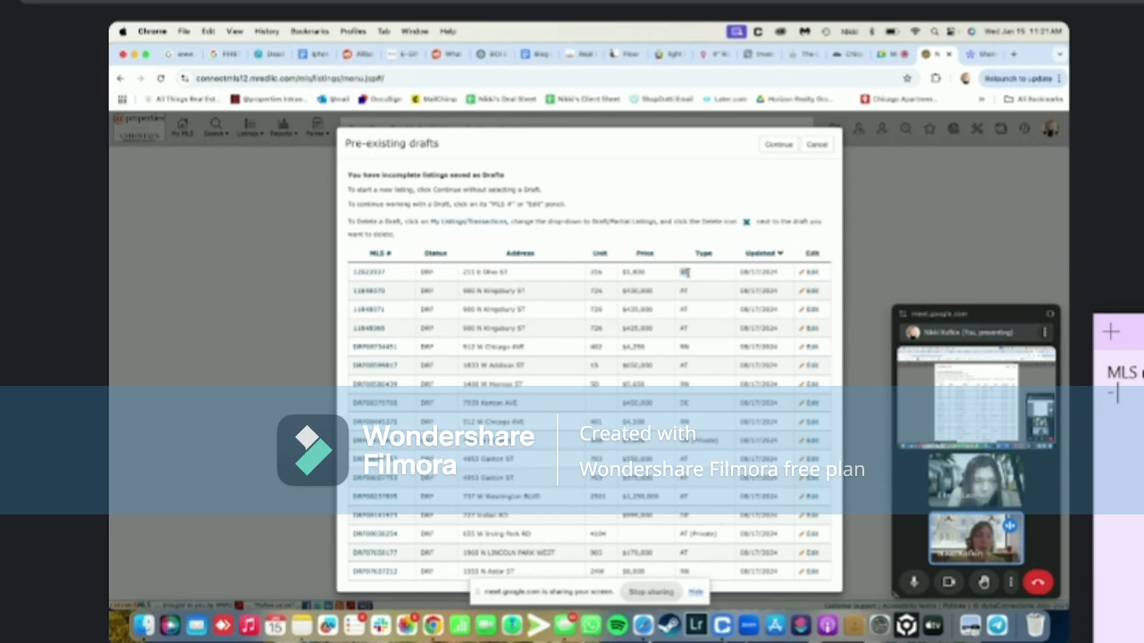
Highlight the AT type code in the pre-existing drafts and jot notes 'RN' and 'AT - t'
{"action": "double_click", "coordinate": [681, 290]}
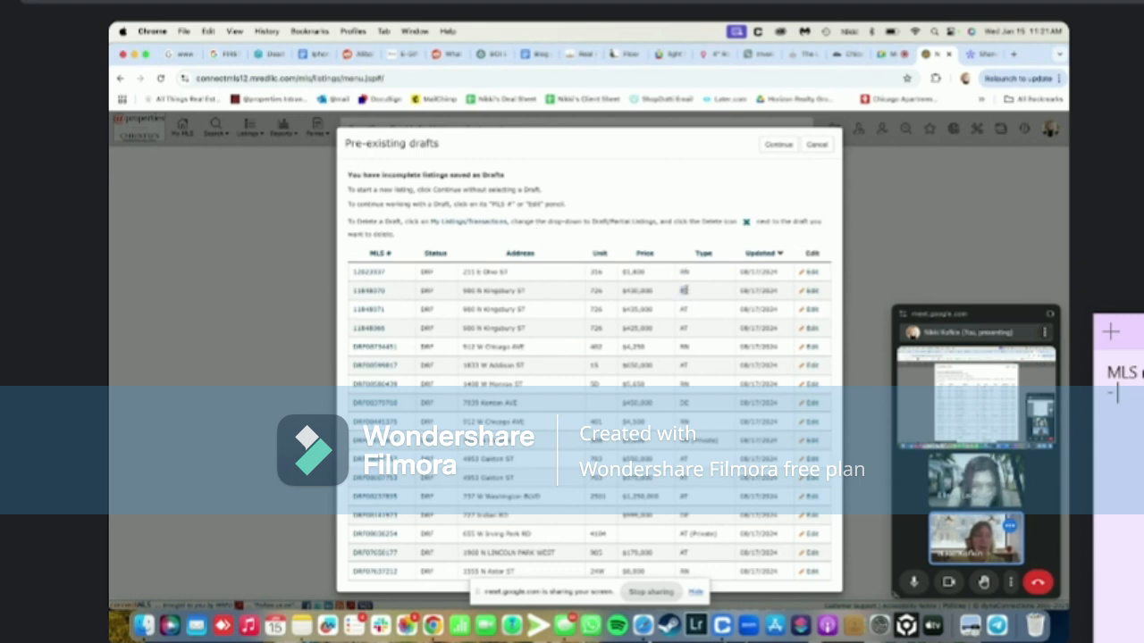
{"action": "key", "text": "Return"}
{"action": "key", "text": "Return"}
{"action": "type", "text": "RN"}
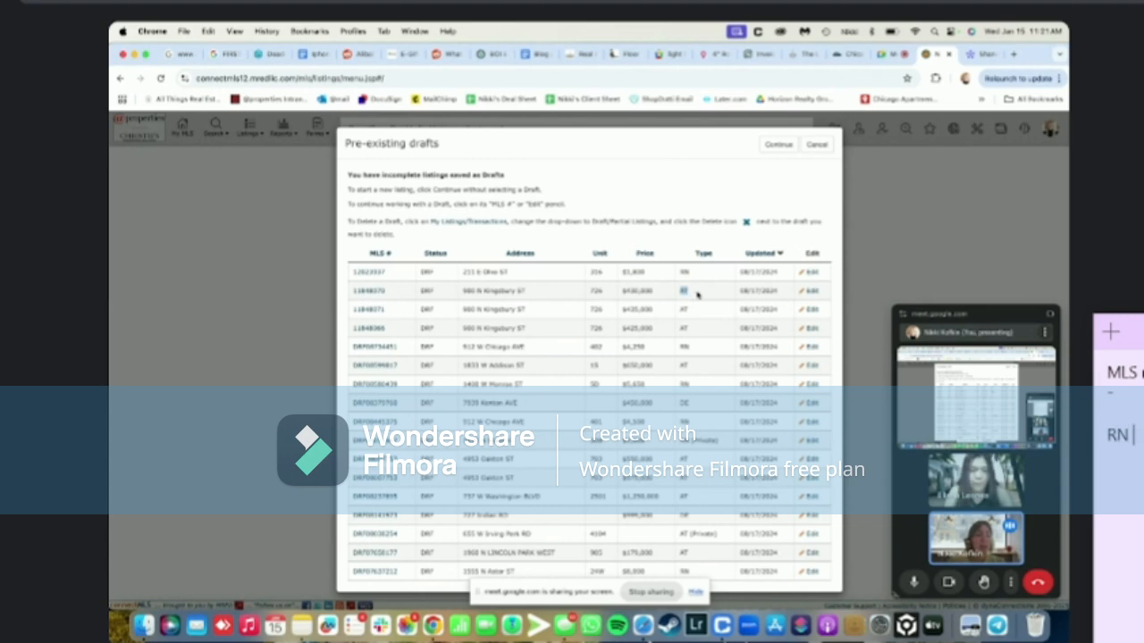
{"action": "left_click_drag", "start_coordinate": [624, 292], "coordinate": [653, 295]}
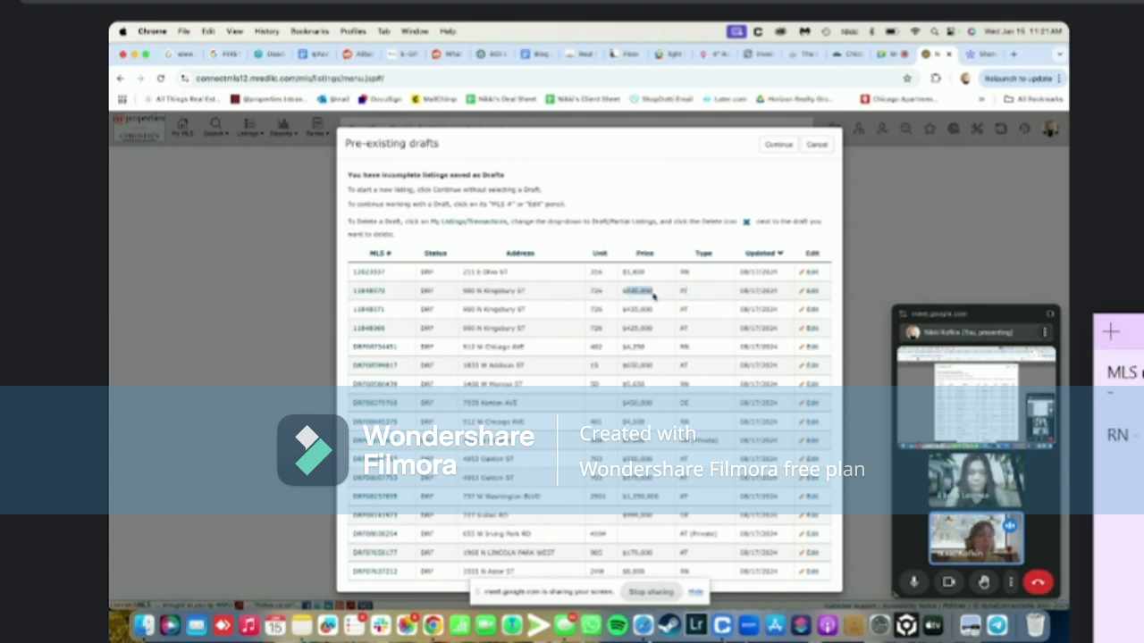
{"action": "type", "text": "AT 0"}
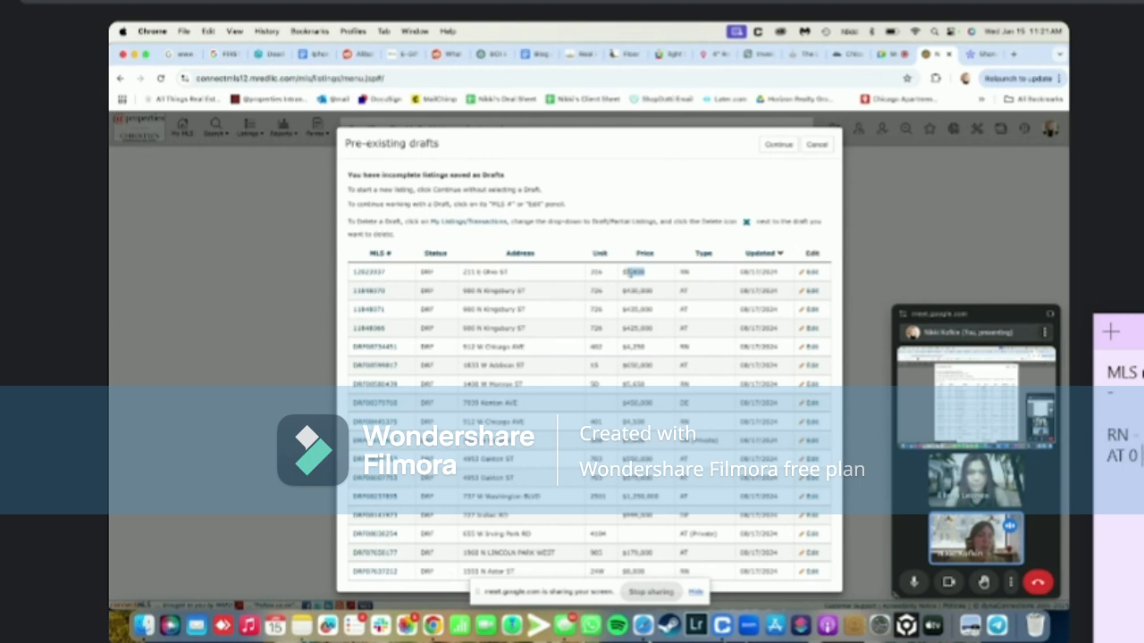
{"action": "key", "text": "BackSpace"}
{"action": "key", "text": "BackSpace"}
{"action": "type", "text": "- t"}
Review the drafts' prices ($430,000, $4,250, $650,000), then continue to a blank listing form
{"action": "left_click_drag", "start_coordinate": [629, 291], "coordinate": [655, 293]}
{"action": "left_click", "coordinate": [631, 291]}
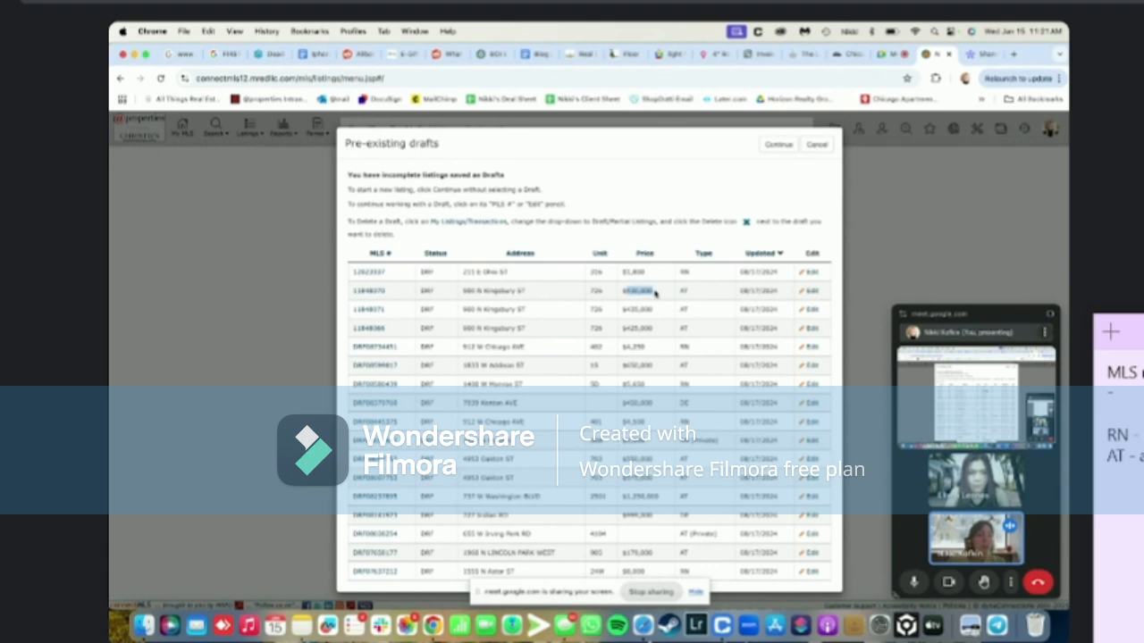
{"action": "left_click", "coordinate": [655, 293]}
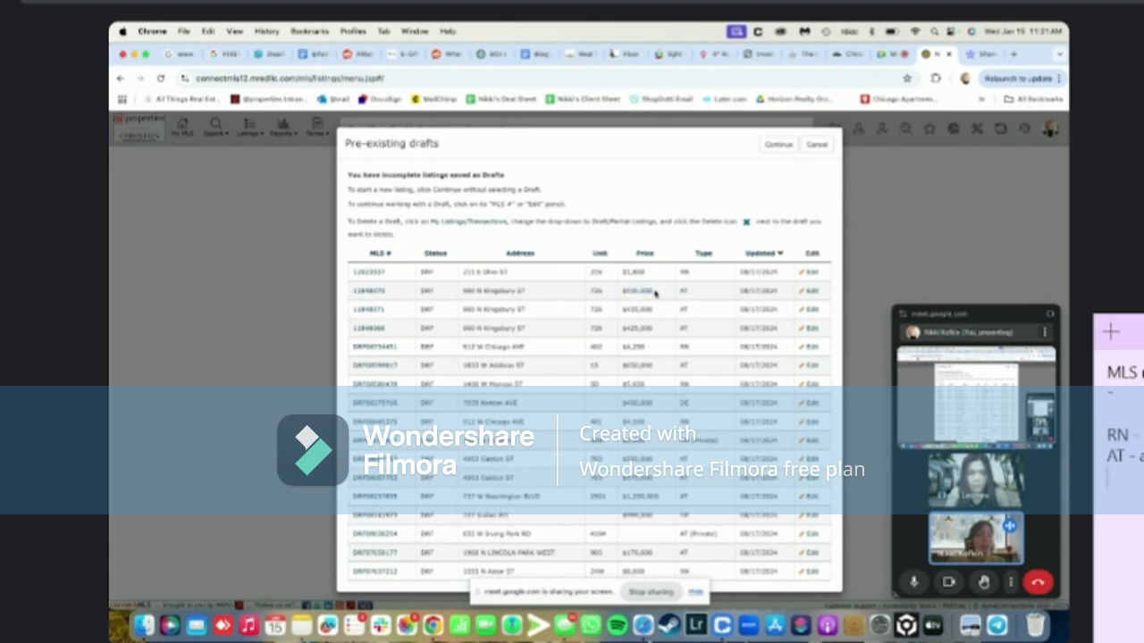
{"action": "left_click_drag", "start_coordinate": [625, 346], "coordinate": [661, 369]}
{"action": "left_click", "coordinate": [619, 351]}
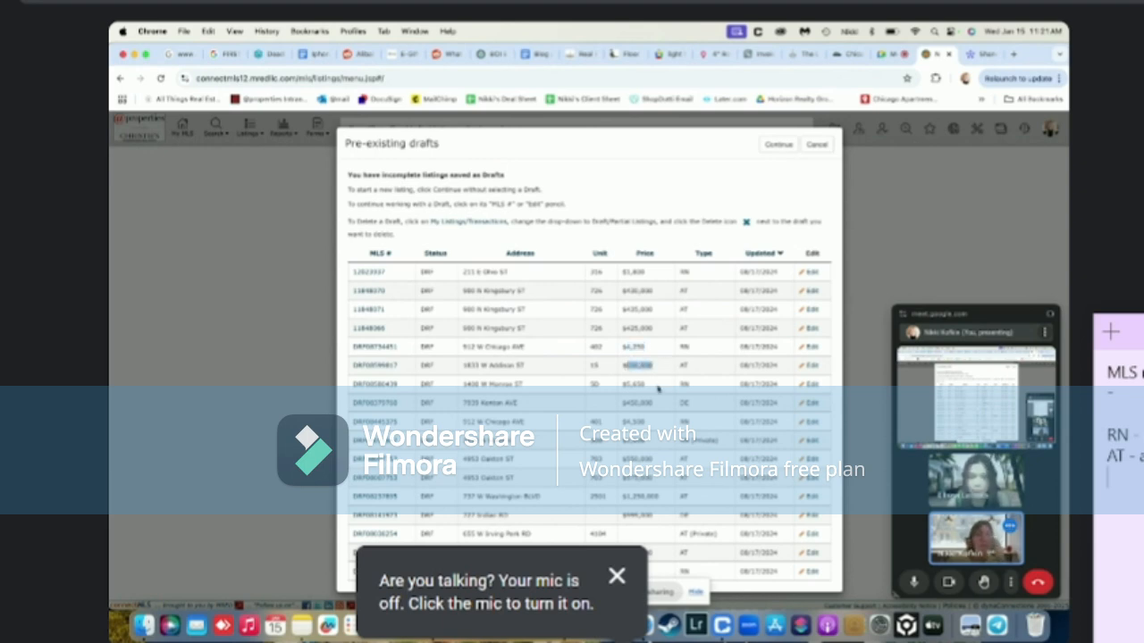
{"action": "left_click", "coordinate": [657, 491]}
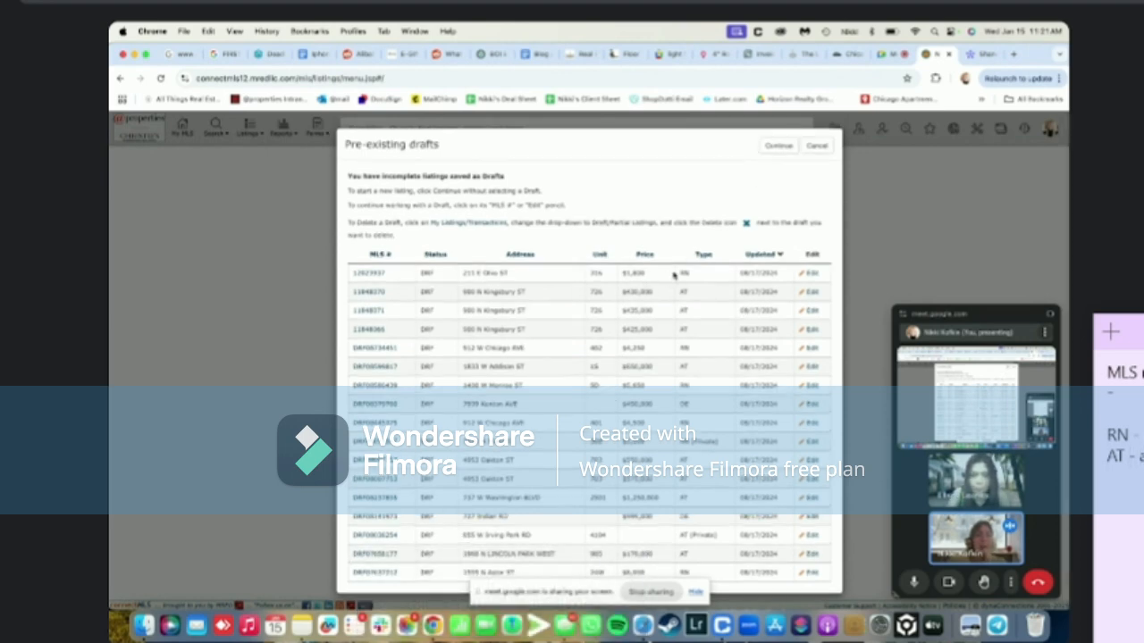
{"action": "left_click", "coordinate": [776, 146]}
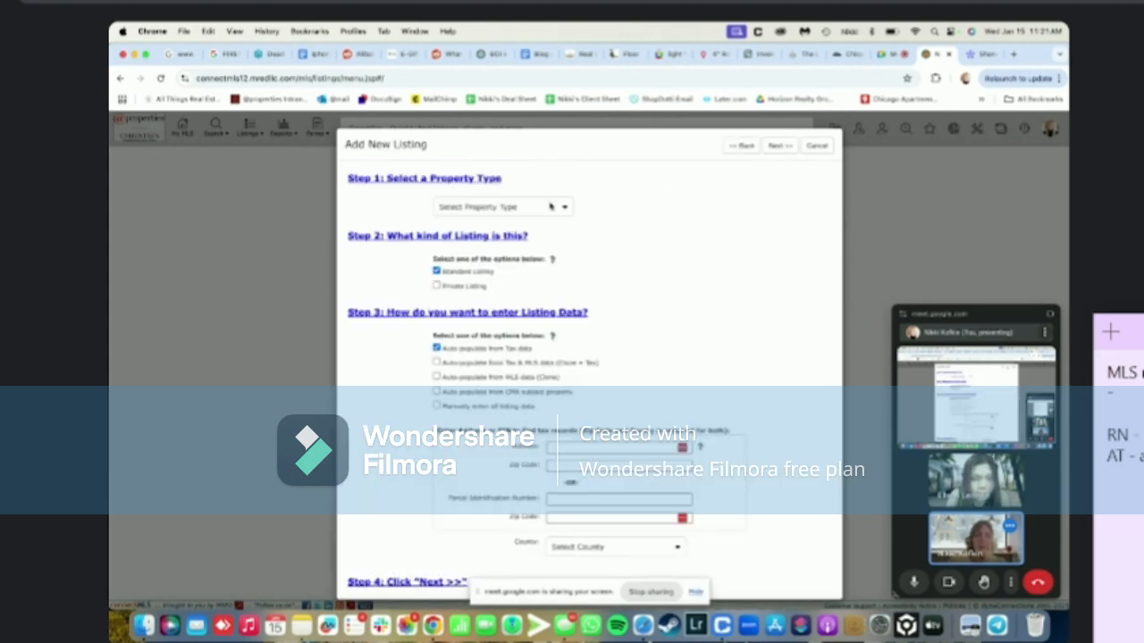
Close the property type list without choosing, cancel the form, and return to MLS home
{"action": "left_click", "coordinate": [551, 206]}
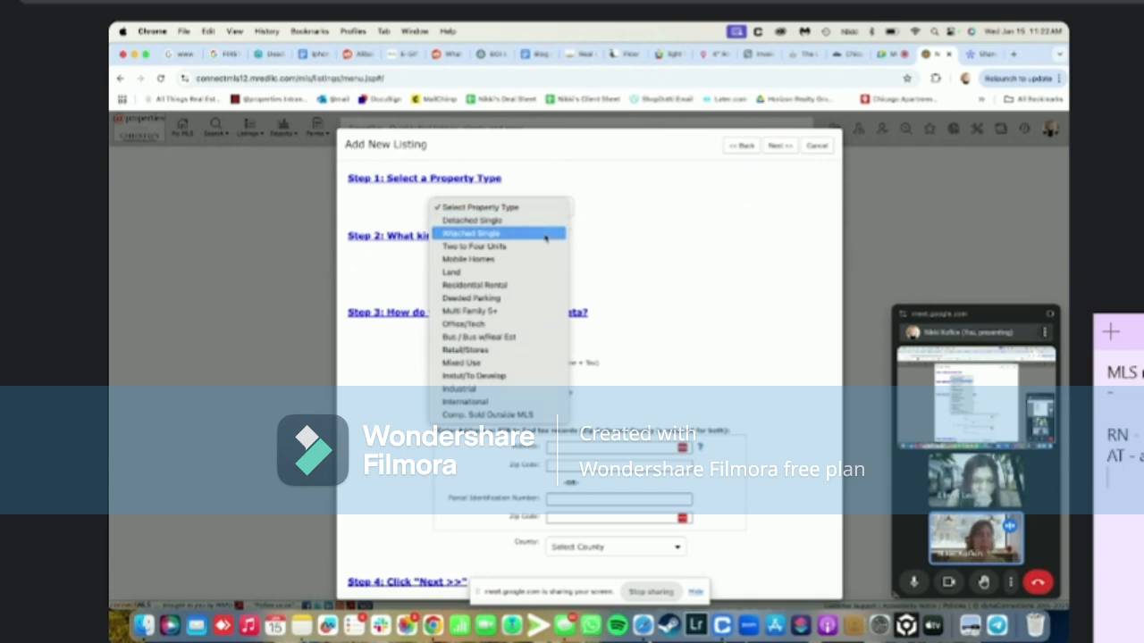
{"action": "left_click", "coordinate": [811, 151]}
{"action": "left_click", "coordinate": [811, 147]}
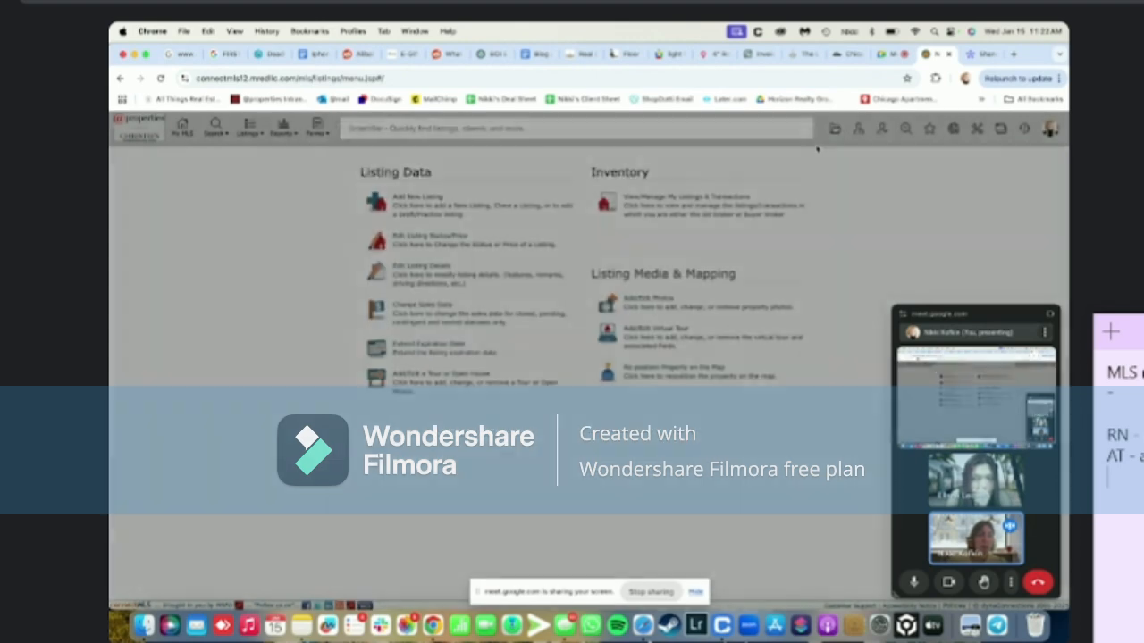
{"action": "left_click", "coordinate": [1007, 134]}
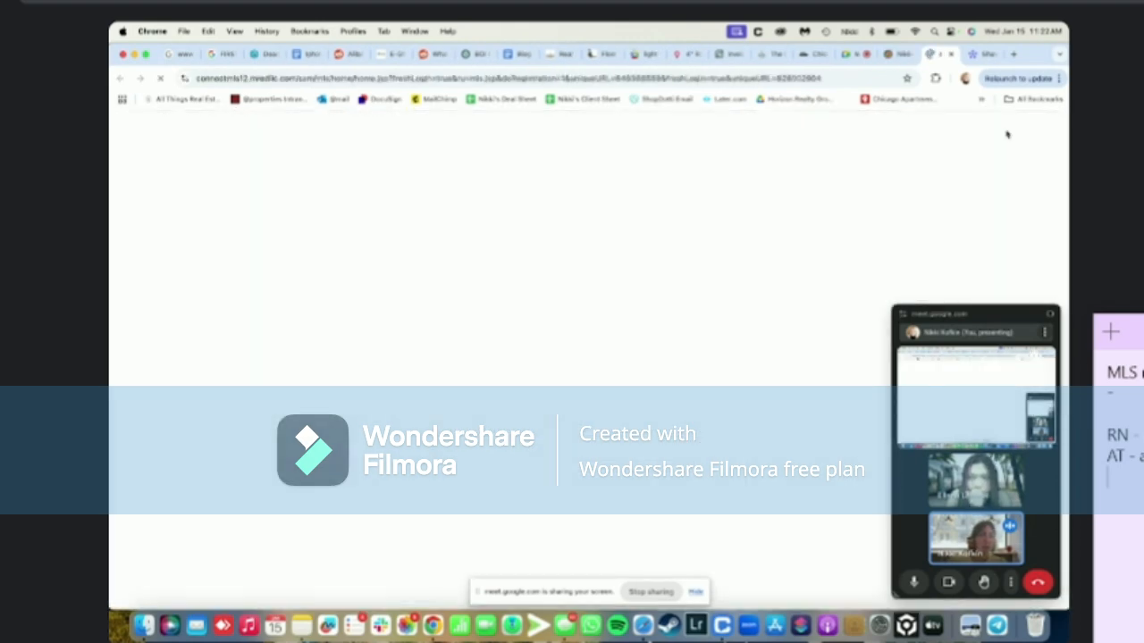
Paste 11368569 into the SmartBar, open its Attached Single report, then return to the Listing Data page
{"action": "left_click", "coordinate": [726, 133]}
{"action": "key", "text": "super+v"}
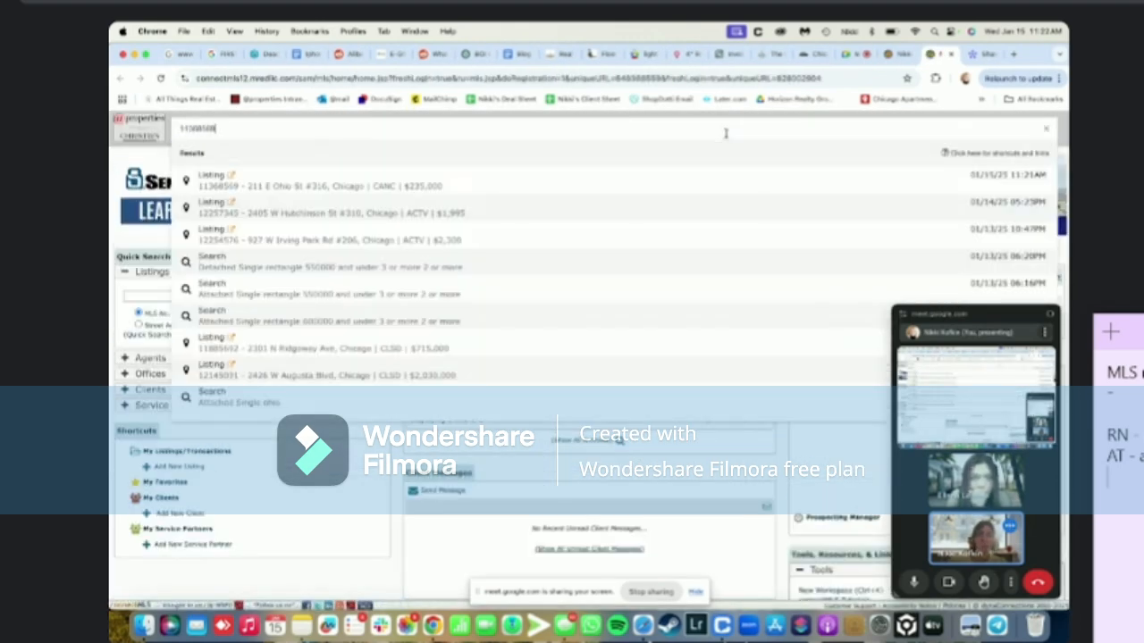
{"action": "left_click", "coordinate": [630, 181]}
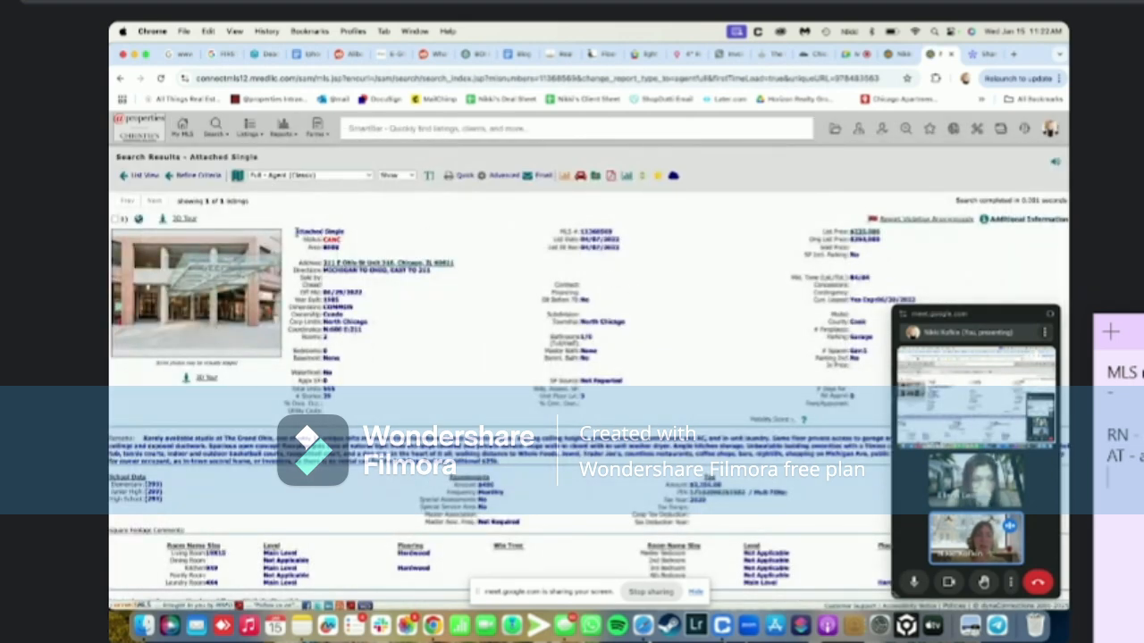
{"action": "mouse_move", "coordinate": [297, 232]}
{"action": "left_mouse_down"}
{"action": "mouse_move", "coordinate": [333, 229]}
{"action": "mouse_move", "coordinate": [305, 231]}
{"action": "left_mouse_up"}
{"action": "left_click", "coordinate": [343, 231]}
{"action": "left_click", "coordinate": [889, 54]}
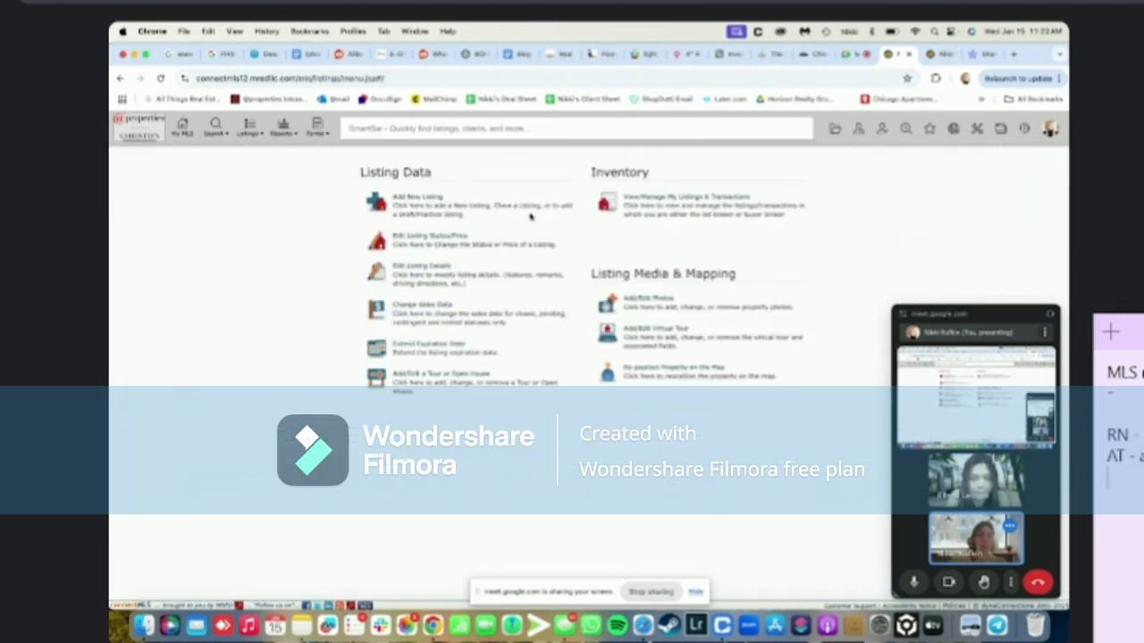
Start a new listing with property type Attached Single and Auto-populate from MLS data (Clone)
{"action": "left_click", "coordinate": [420, 195]}
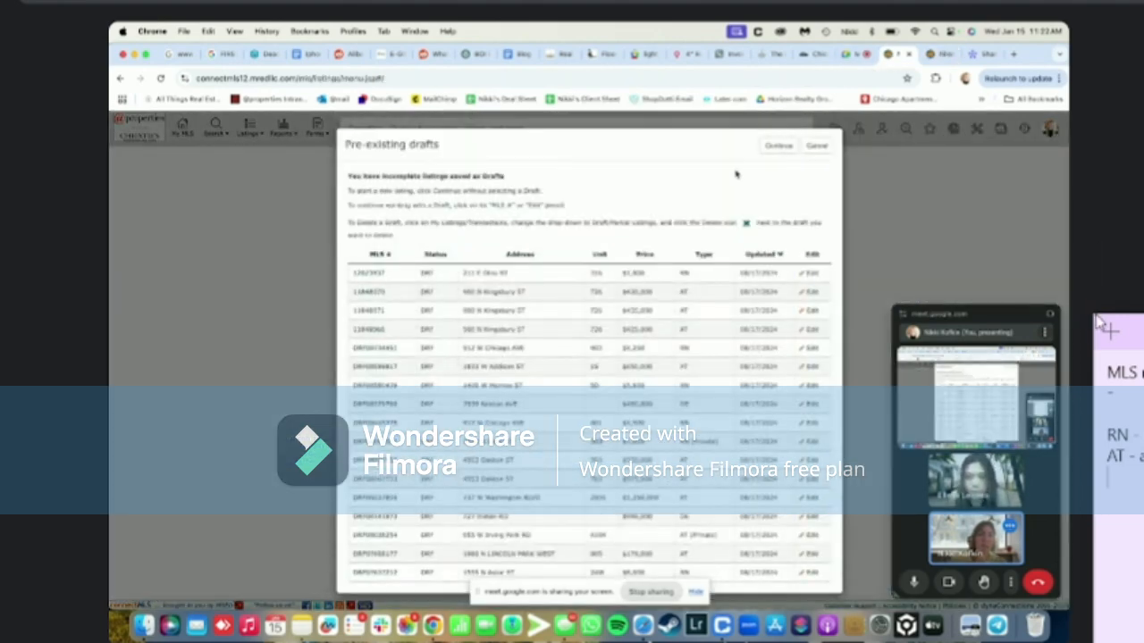
{"action": "left_click", "coordinate": [777, 146]}
{"action": "left_click", "coordinate": [536, 208]}
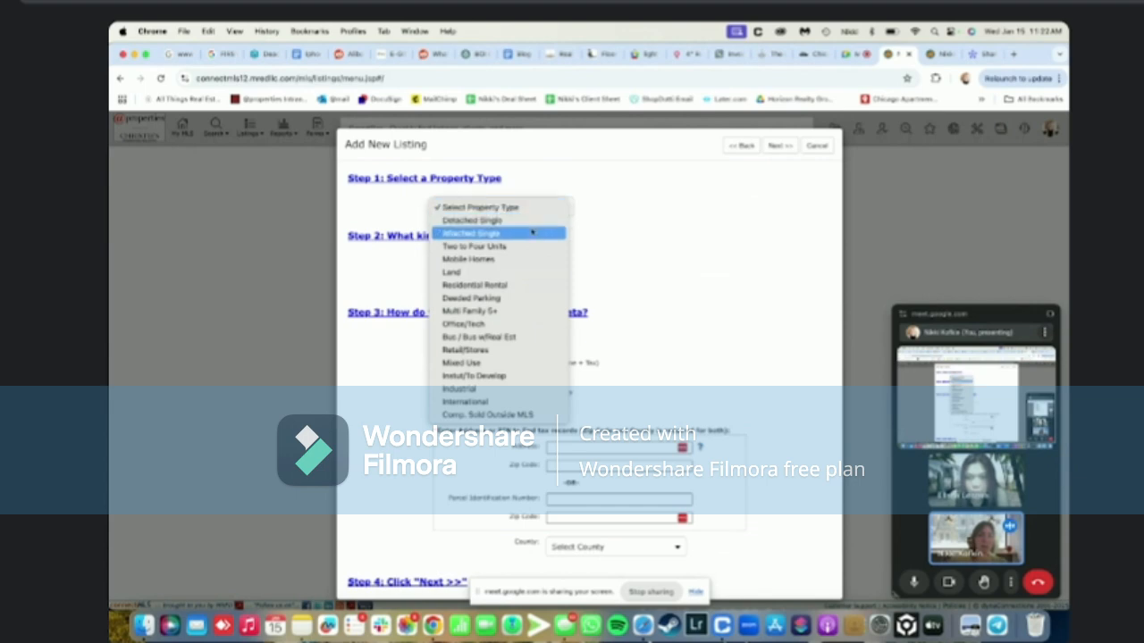
{"action": "left_click", "coordinate": [533, 232]}
{"action": "left_click", "coordinate": [937, 56]}
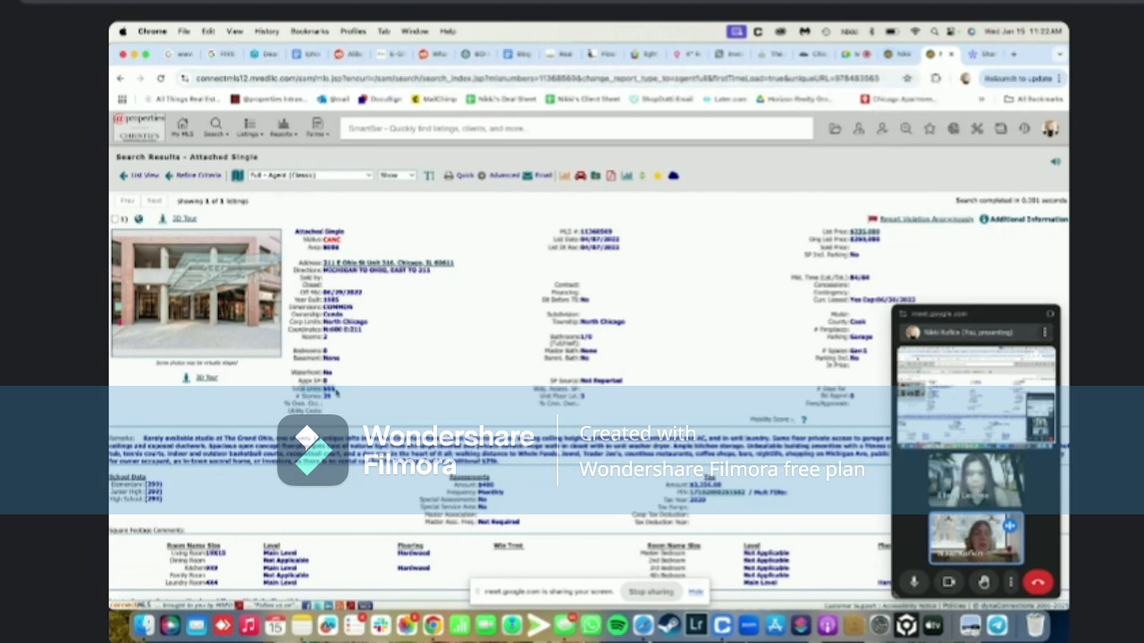
{"action": "left_click", "coordinate": [891, 56]}
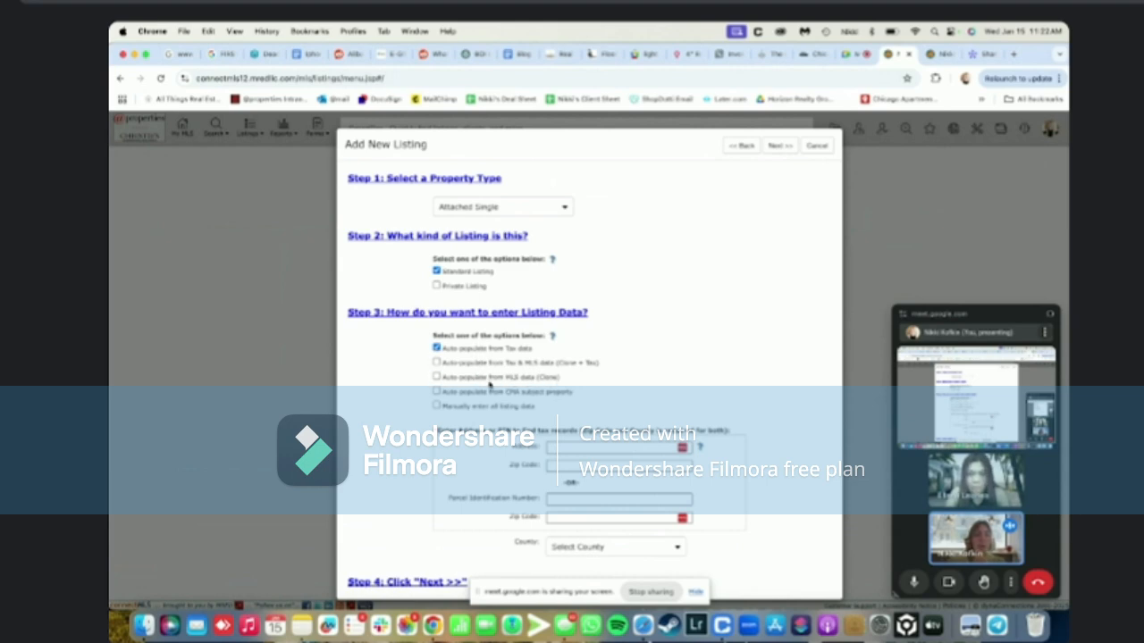
{"action": "left_click", "coordinate": [436, 377]}
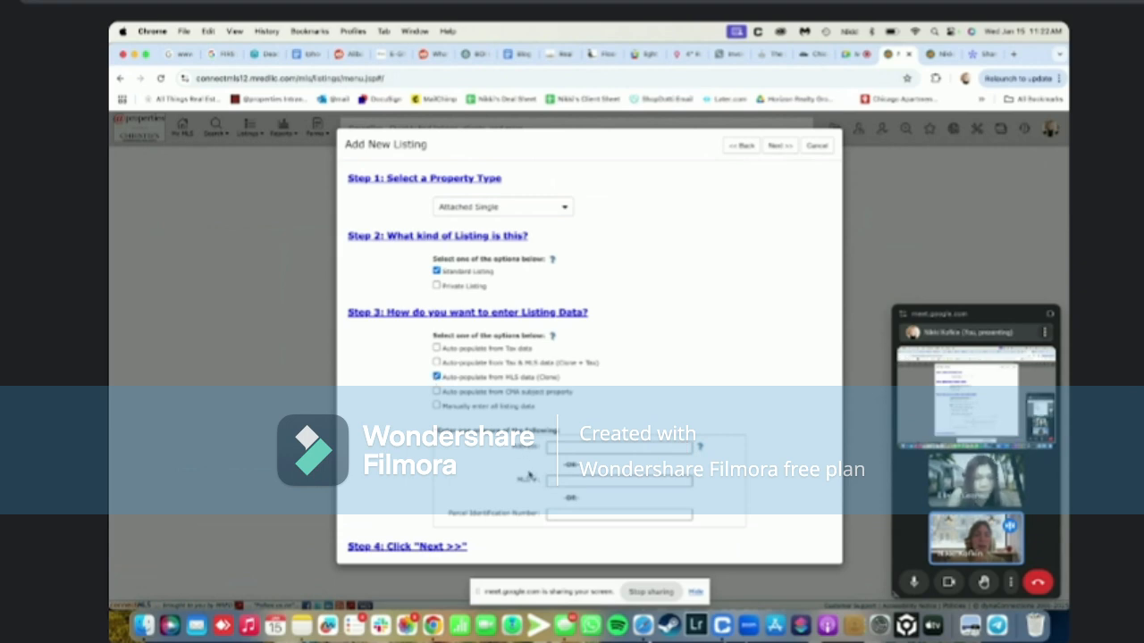
{"action": "left_click", "coordinate": [550, 481]}
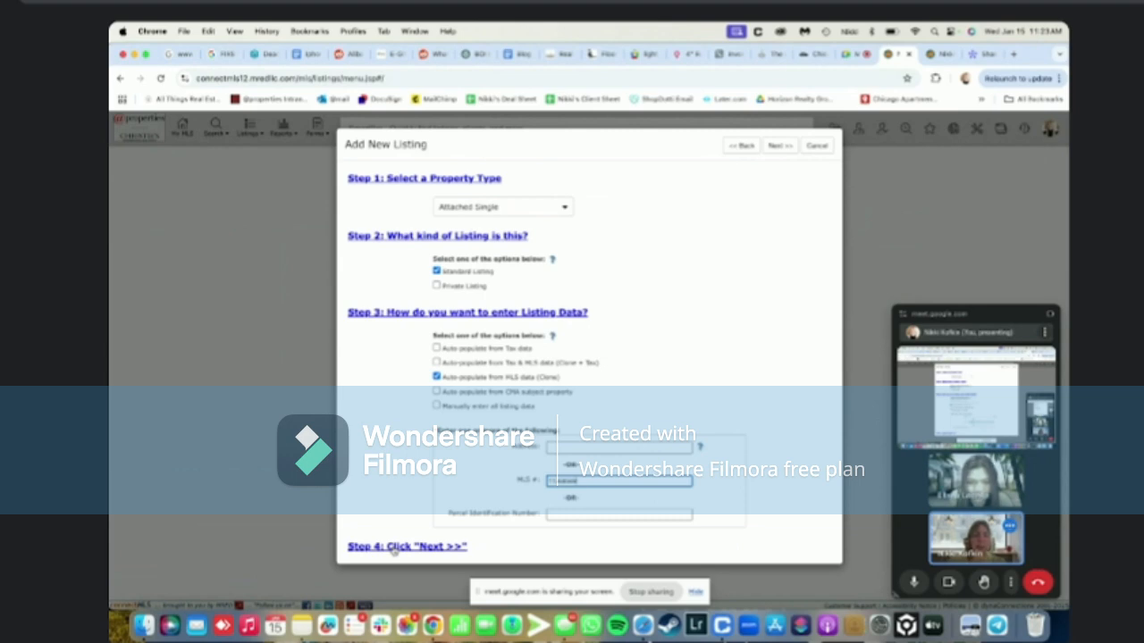
{"action": "key", "text": "Return"}
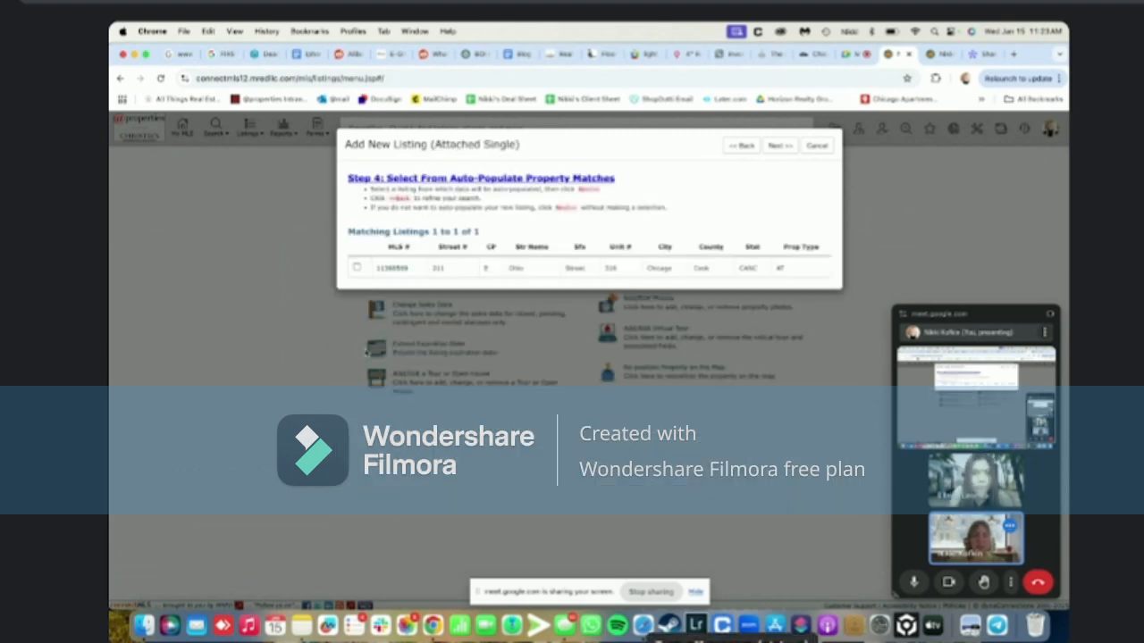
{"action": "left_click", "coordinate": [356, 268]}
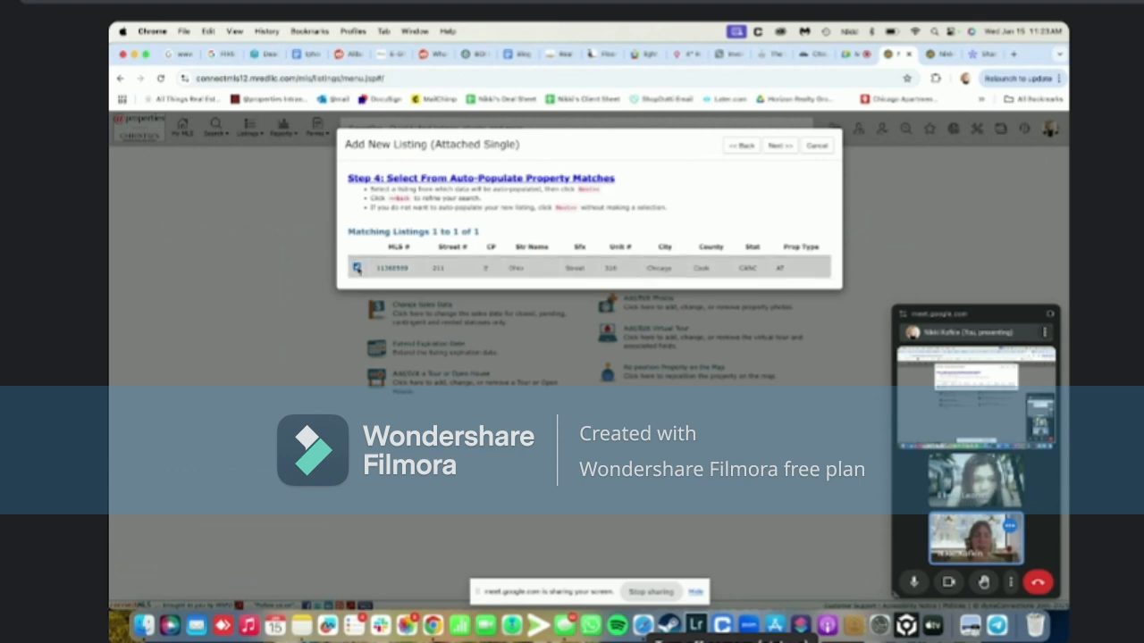
{"action": "left_click", "coordinate": [779, 145]}
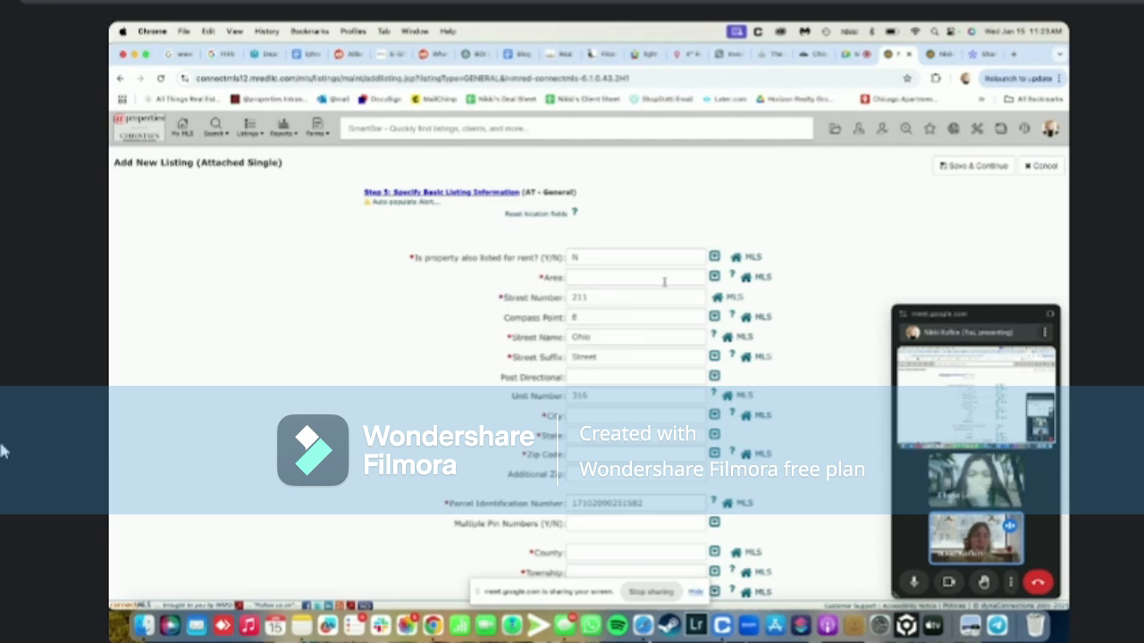
{"action": "left_click", "coordinate": [936, 53]}
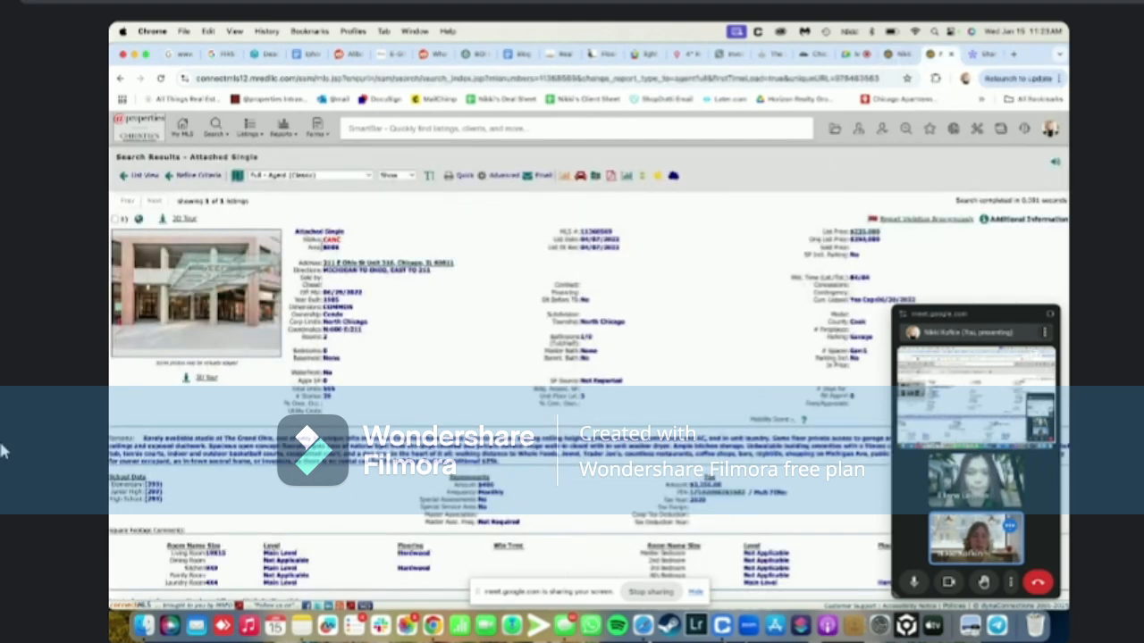
{"action": "key", "text": "super+f"}
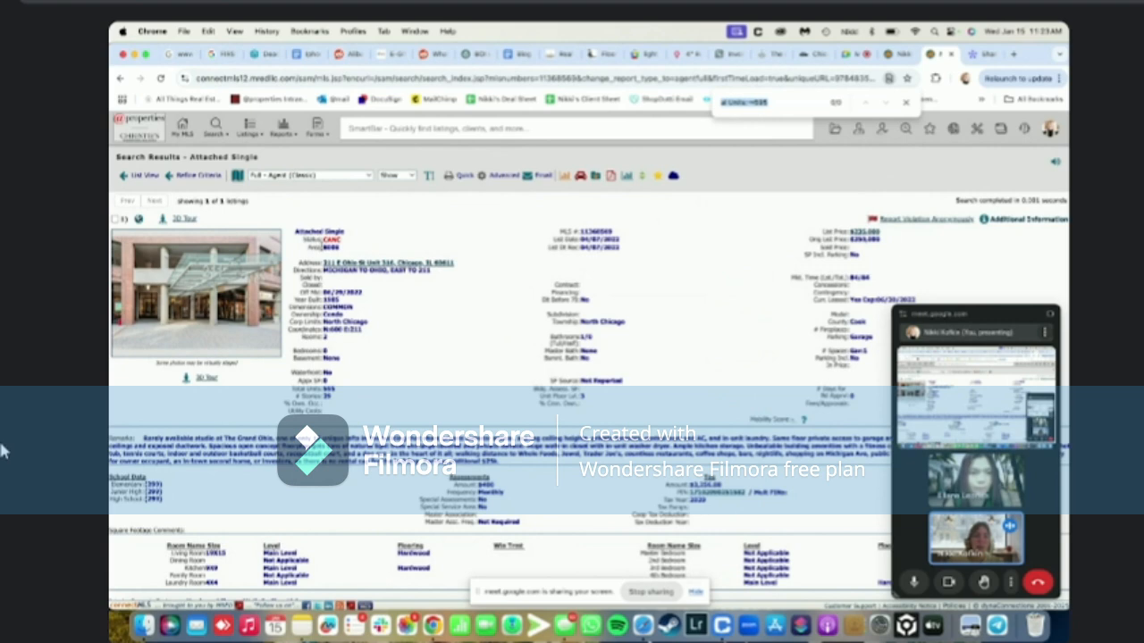
{"action": "type", "text": "area"}
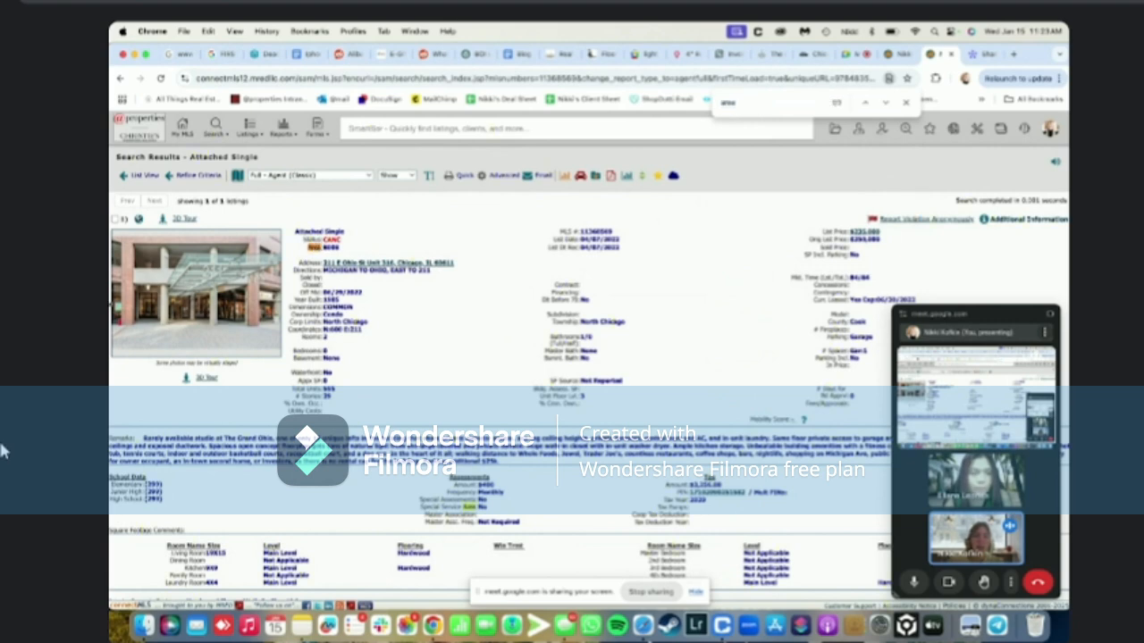
Set the new listing's Area to 8008 Near North Side, then return to the reference report
{"action": "left_click", "coordinate": [901, 53]}
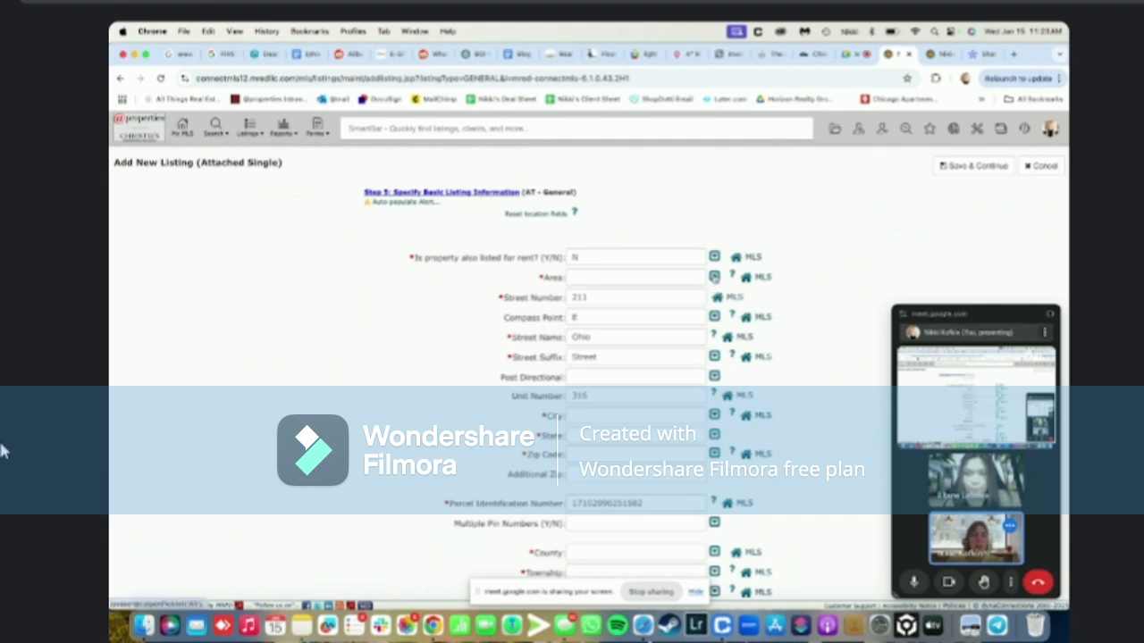
{"action": "left_click", "coordinate": [714, 278]}
{"action": "scroll", "coordinate": [628, 343], "scroll_direction": "down", "scroll_amount": 5}
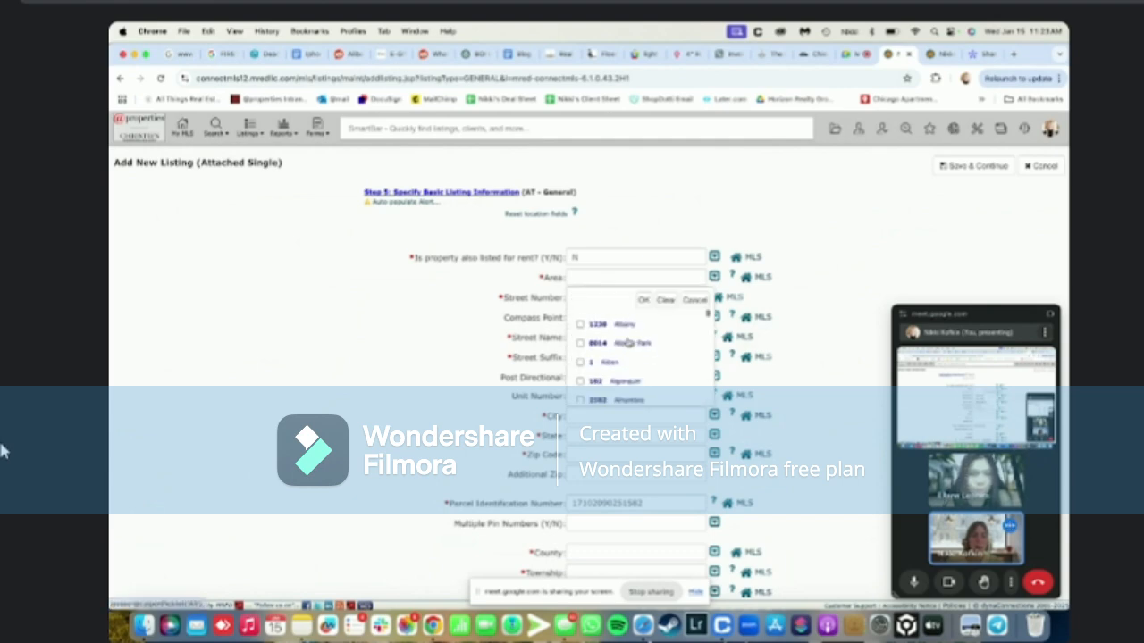
{"action": "scroll", "coordinate": [628, 343], "scroll_direction": "down", "scroll_amount": 5}
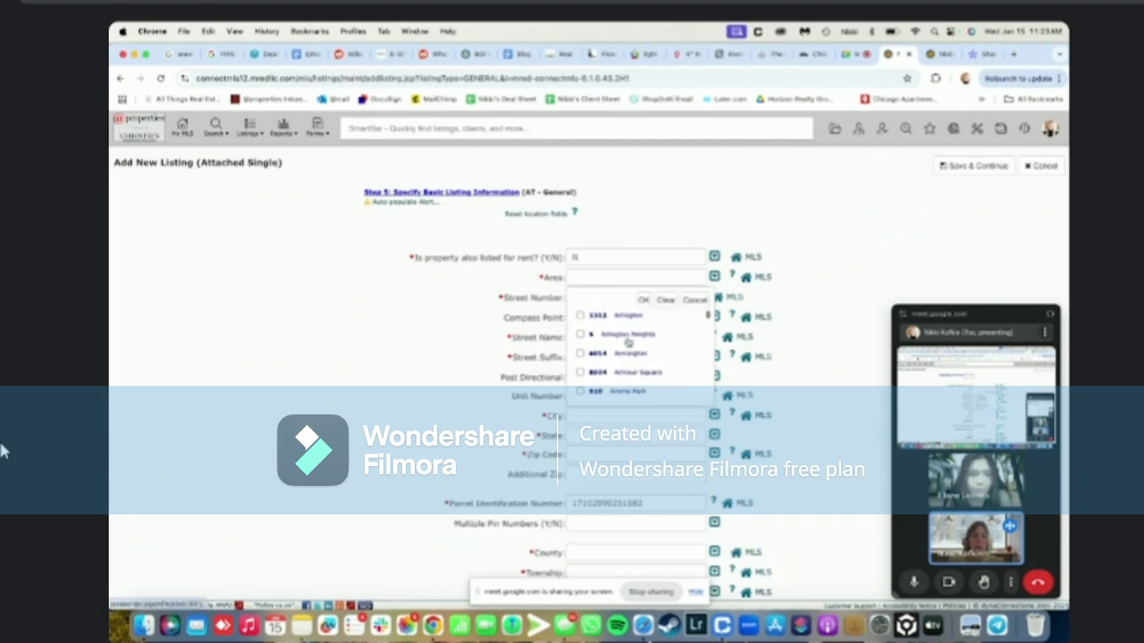
{"action": "key", "text": "super+f"}
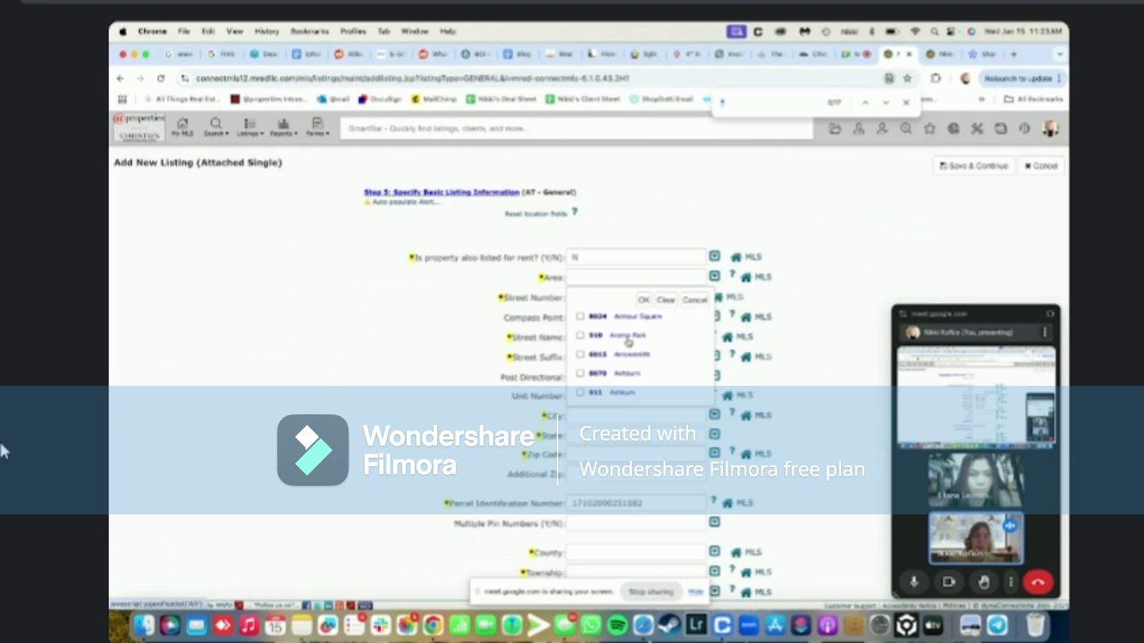
{"action": "type", "text": "8008"}
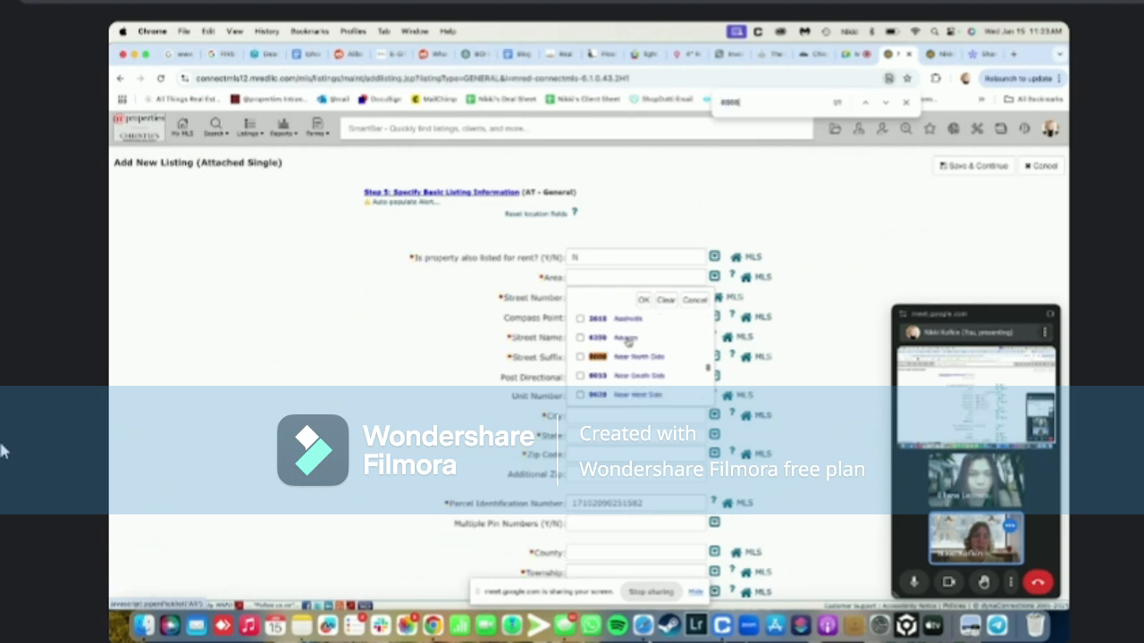
{"action": "left_click", "coordinate": [579, 356]}
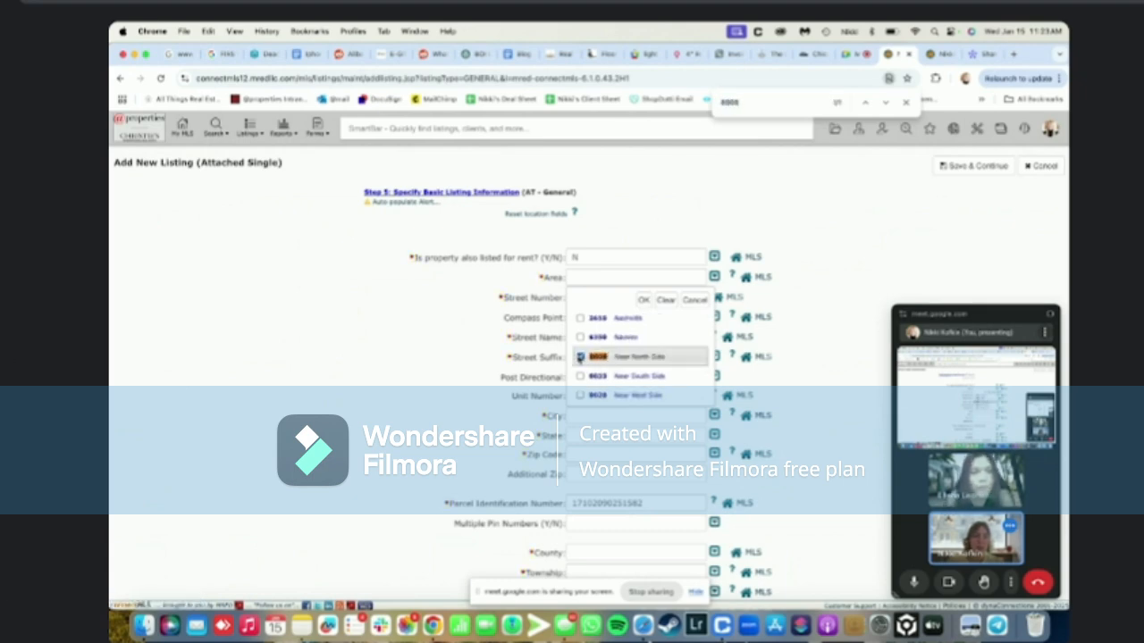
{"action": "left_click", "coordinate": [641, 301]}
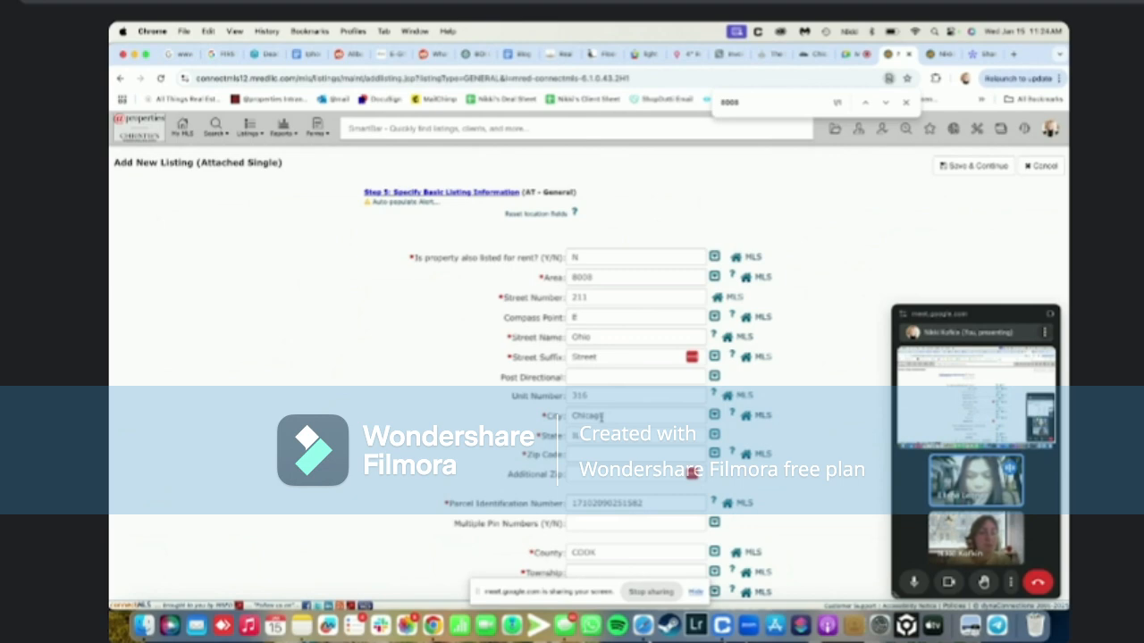
{"action": "mouse_move", "coordinate": [915, 641]}
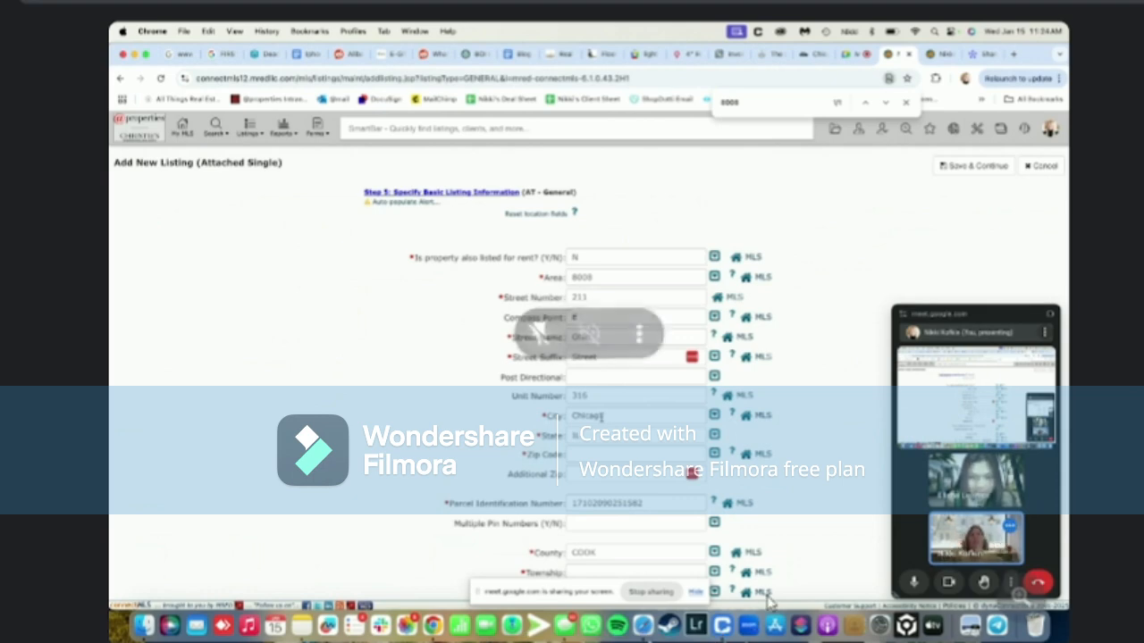
{"action": "left_click", "coordinate": [905, 103]}
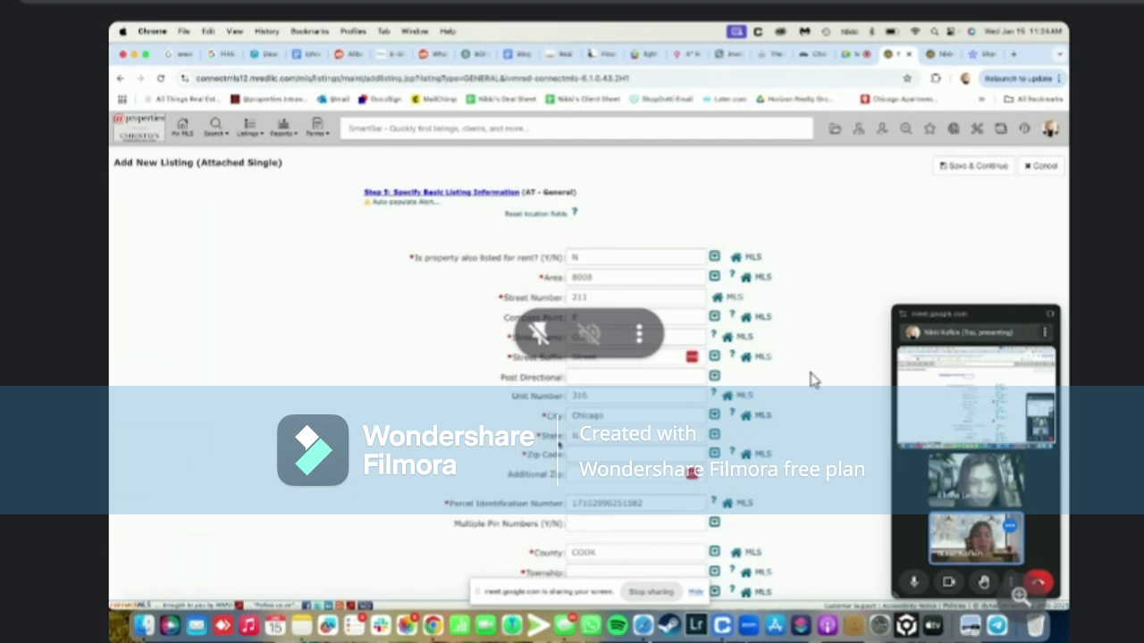
{"action": "left_click", "coordinate": [607, 458]}
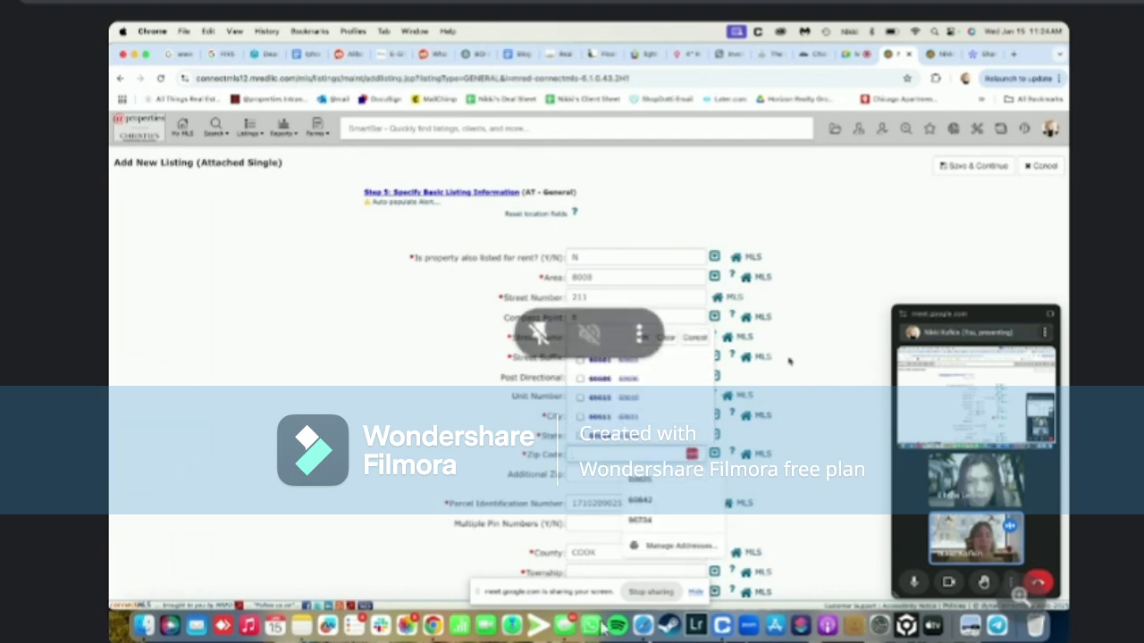
{"action": "left_click", "coordinate": [933, 53]}
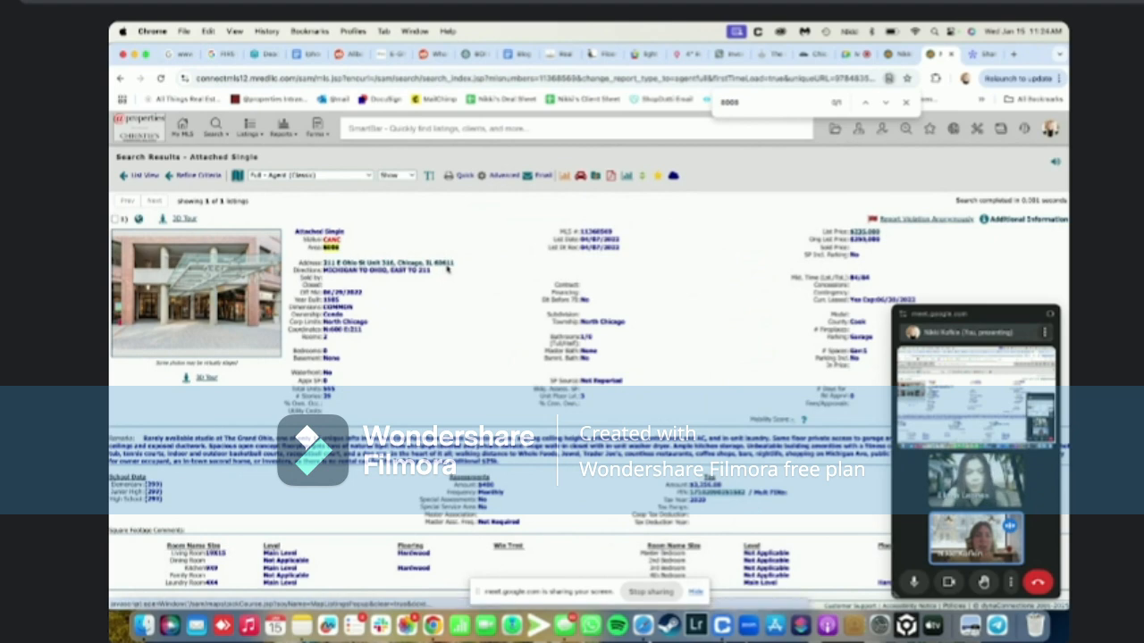
Set the Zip Code to 60611
{"action": "left_click", "coordinate": [893, 57]}
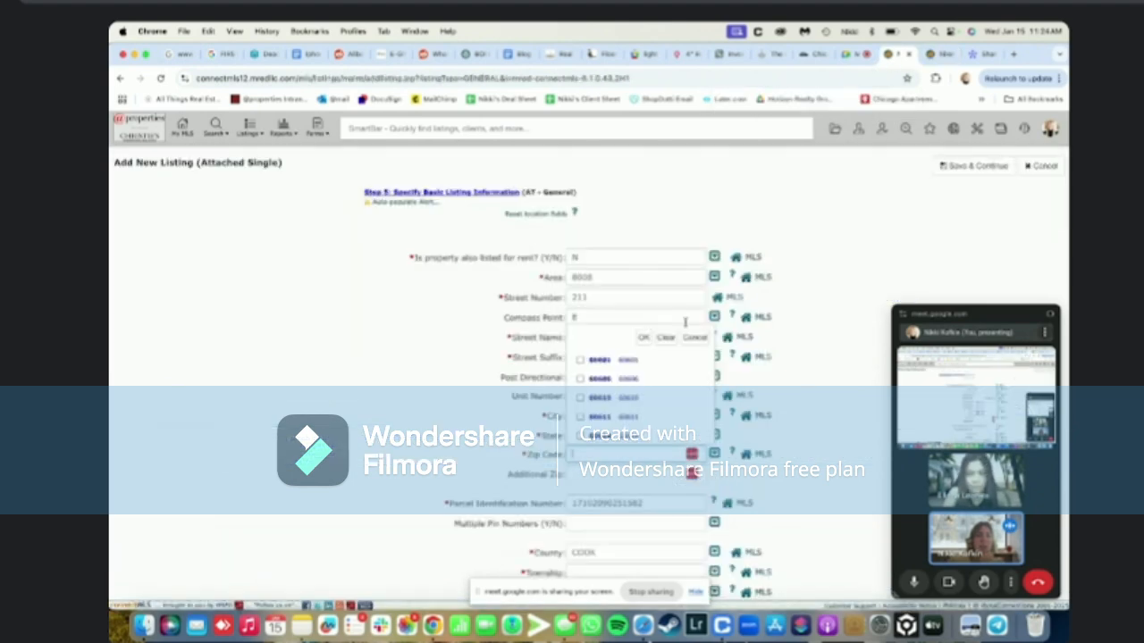
{"action": "left_click", "coordinate": [581, 417]}
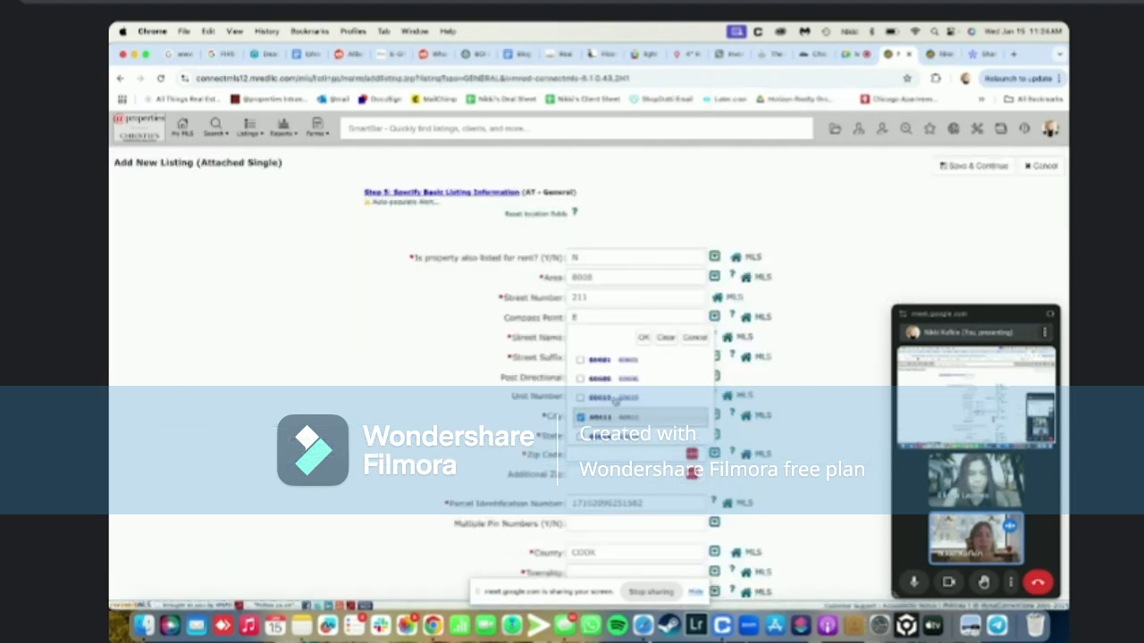
{"action": "left_click", "coordinate": [642, 337]}
{"action": "scroll", "coordinate": [534, 456], "scroll_direction": "down", "scroll_amount": 3}
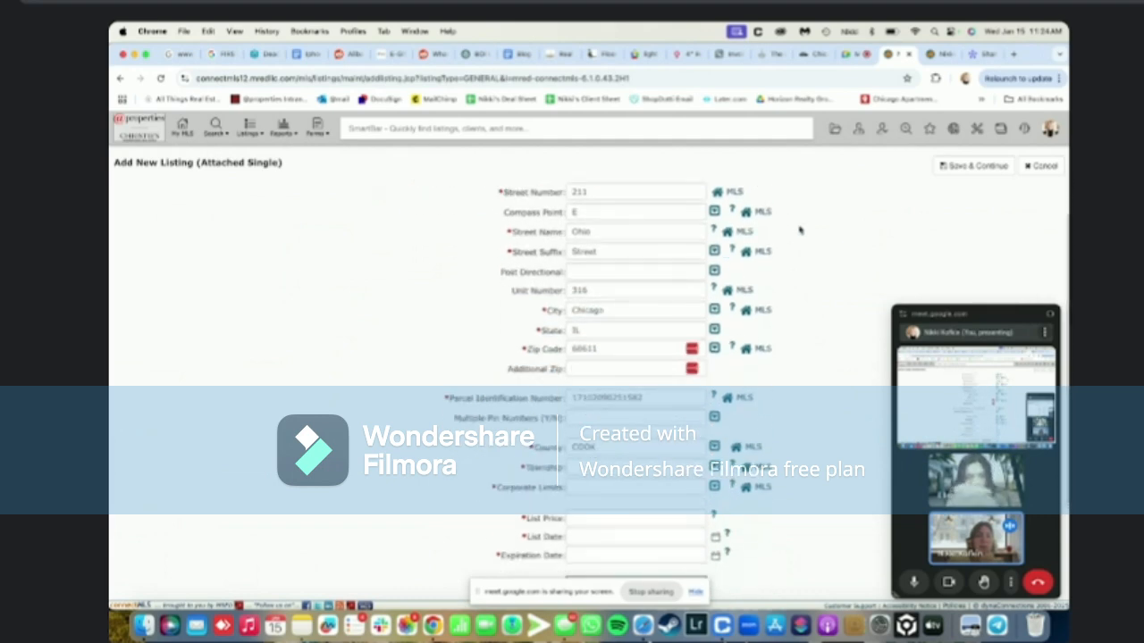
Check the reference listing's township and set Township to North Chicago
{"action": "left_click", "coordinate": [933, 54]}
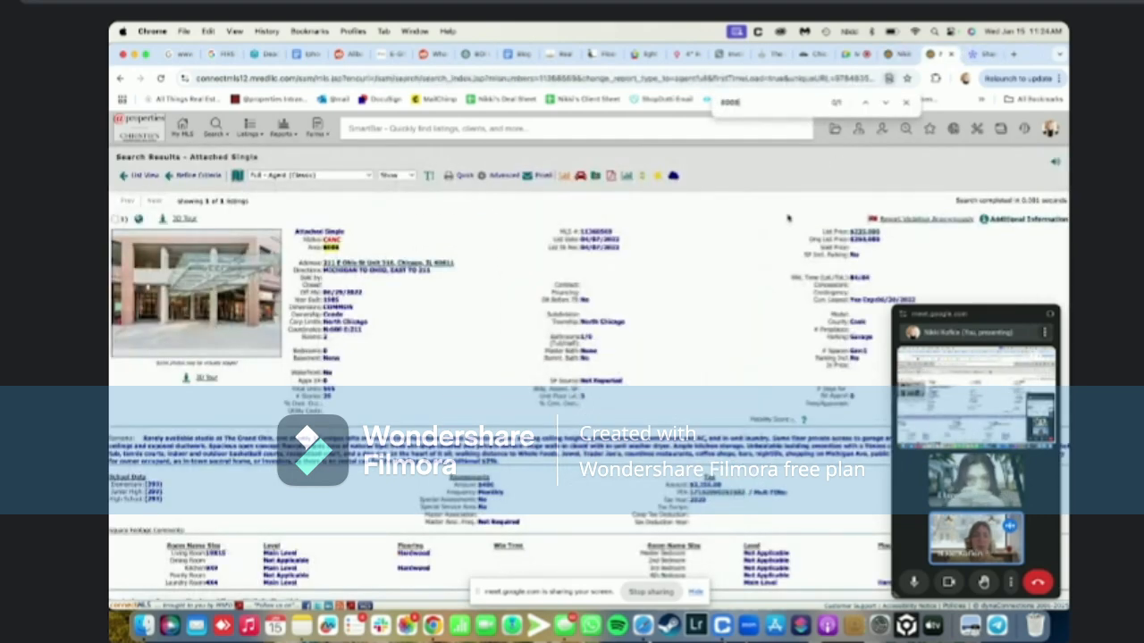
{"action": "key", "text": "super+f"}
{"action": "type", "text": "towns"}
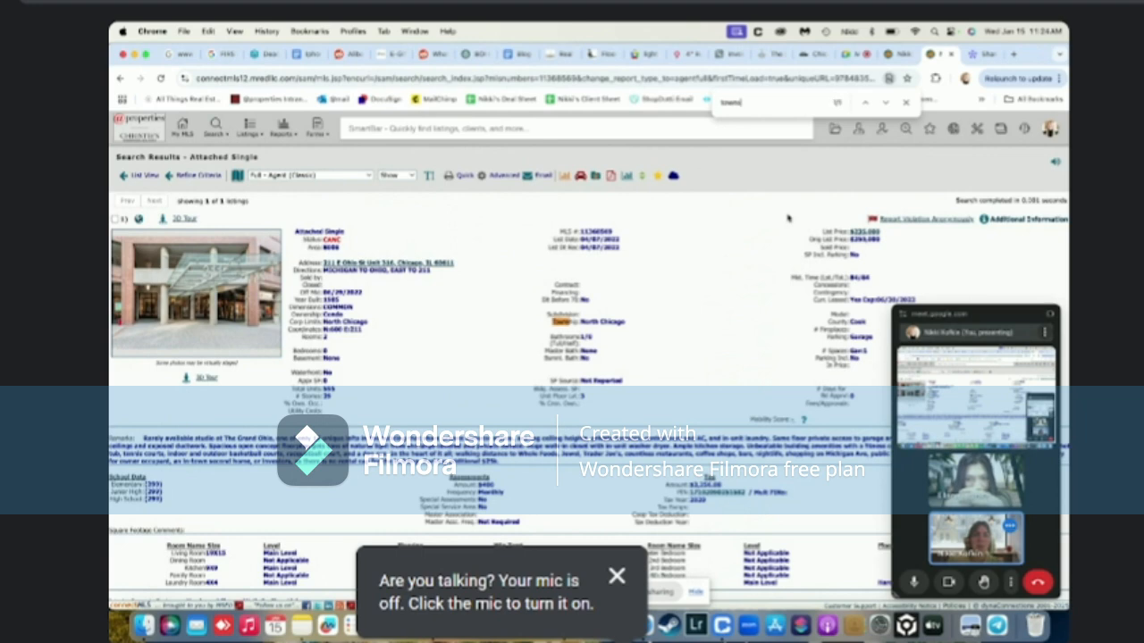
{"action": "left_click", "coordinate": [896, 55]}
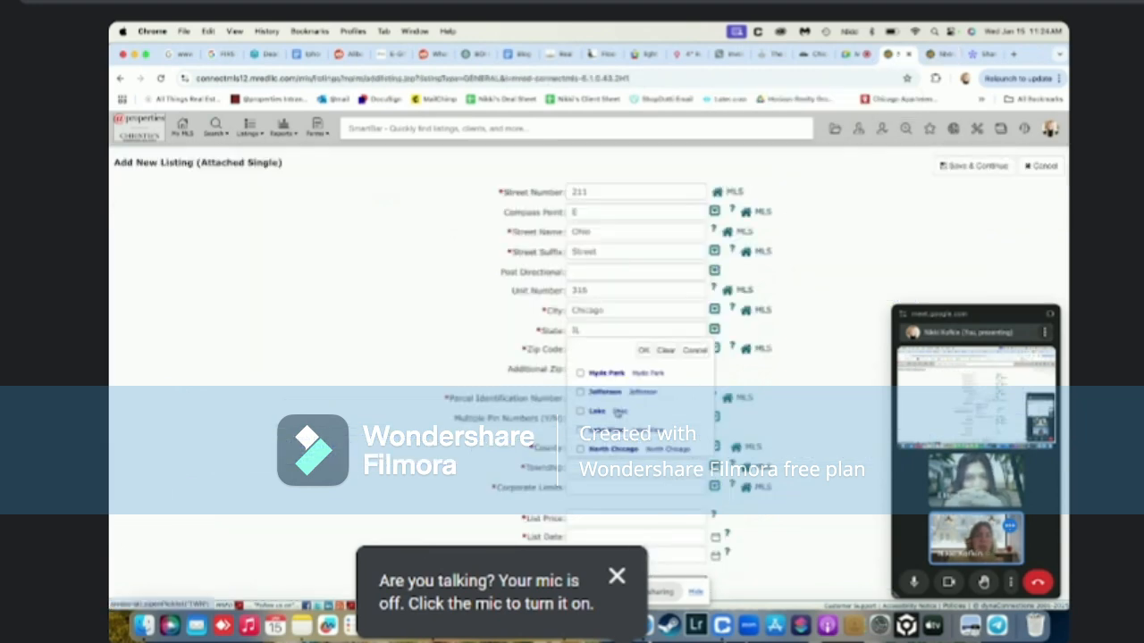
{"action": "left_click", "coordinate": [609, 446]}
{"action": "left_click", "coordinate": [643, 349]}
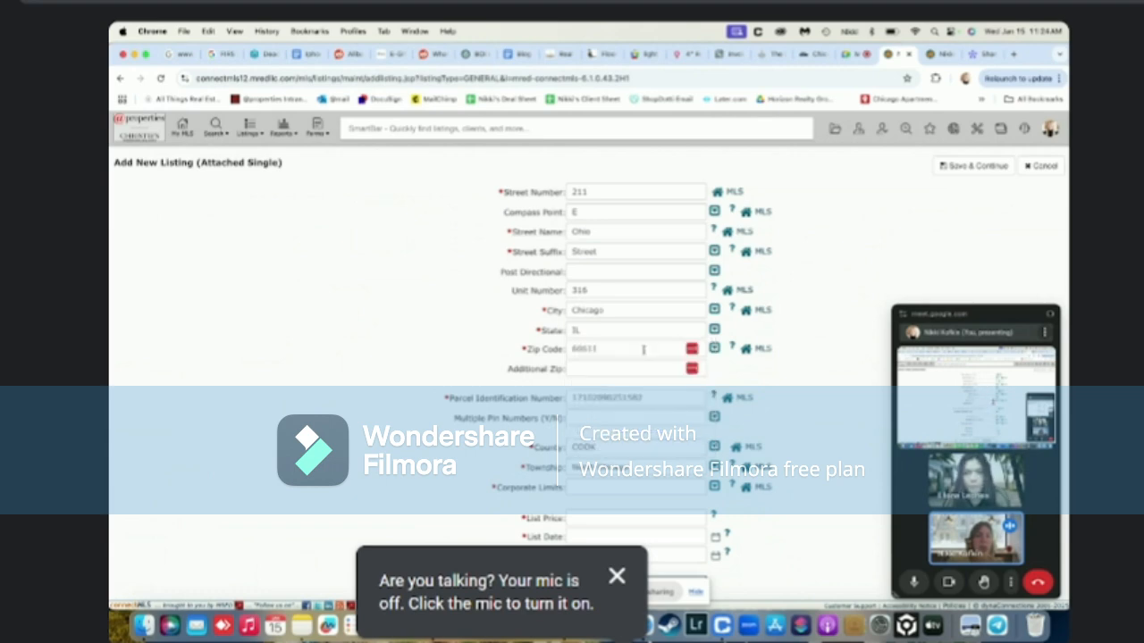
Check the reference's corporate limits and set Corporate Limits to Chicago
{"action": "left_click", "coordinate": [933, 54]}
{"action": "key", "text": "super+f"}
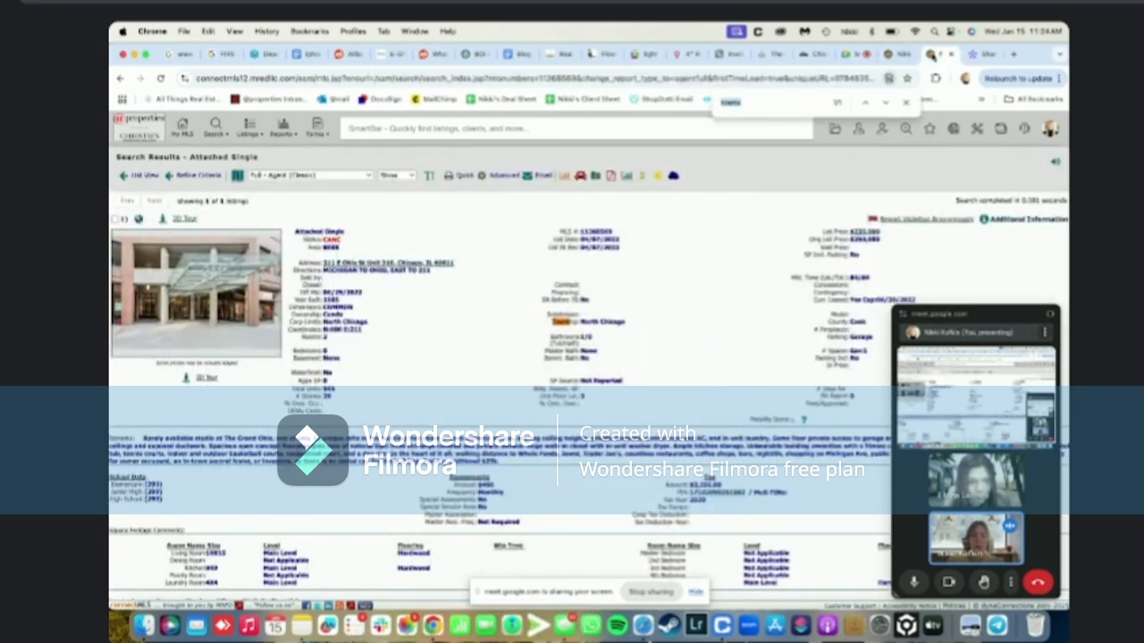
{"action": "type", "text": "corp"}
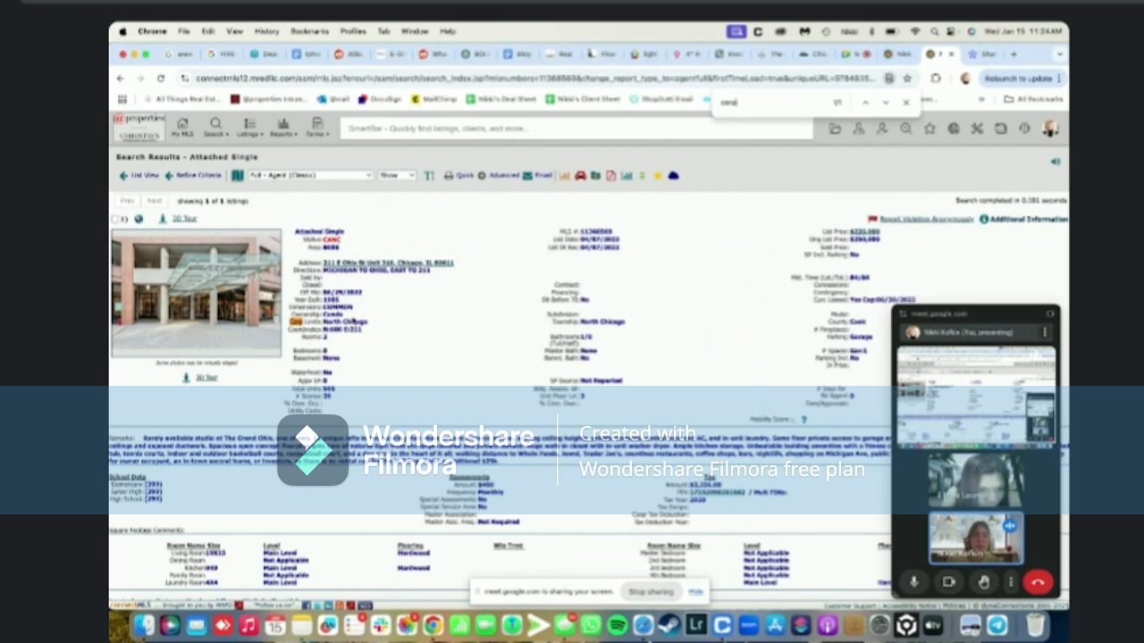
{"action": "key", "text": "ctrl+shift+Tab"}
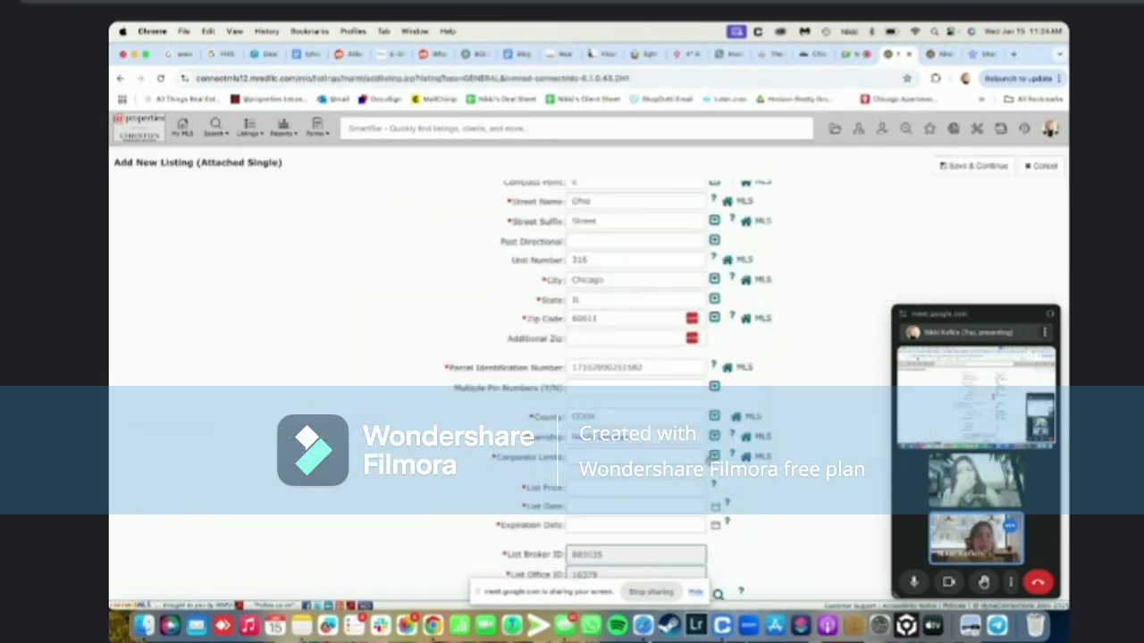
{"action": "left_click", "coordinate": [714, 457]}
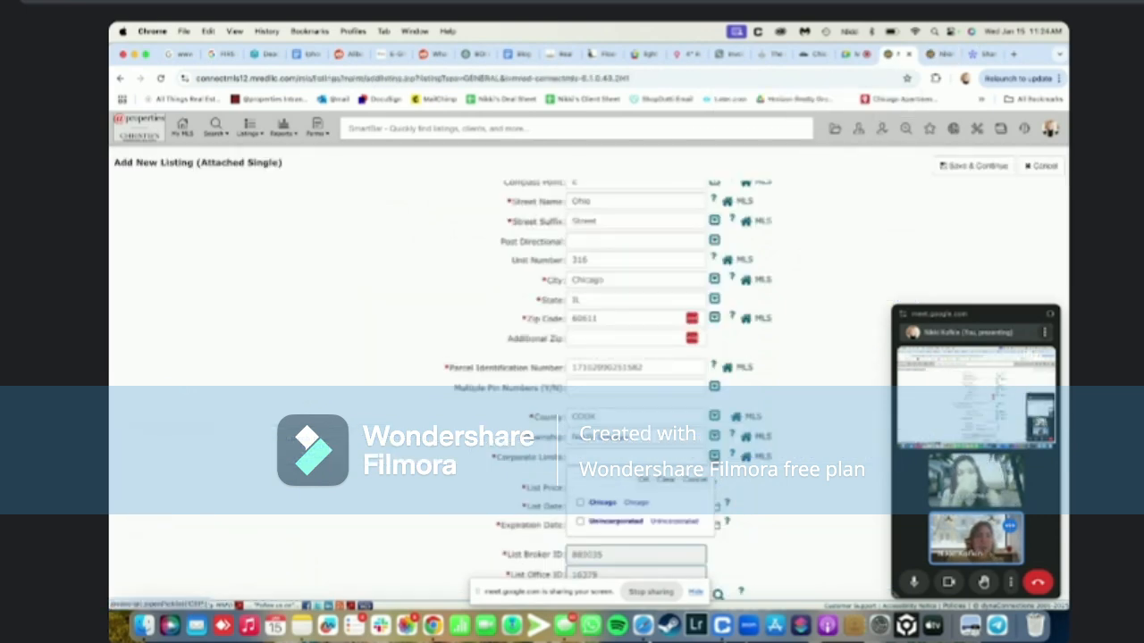
{"action": "left_click", "coordinate": [582, 503]}
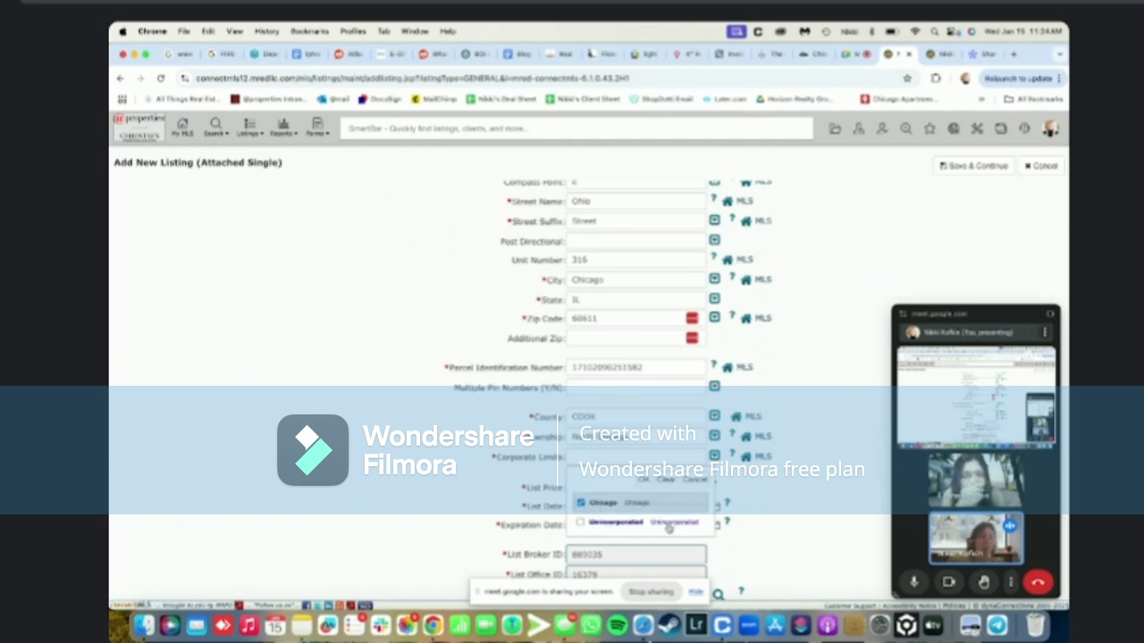
{"action": "left_click", "coordinate": [644, 481]}
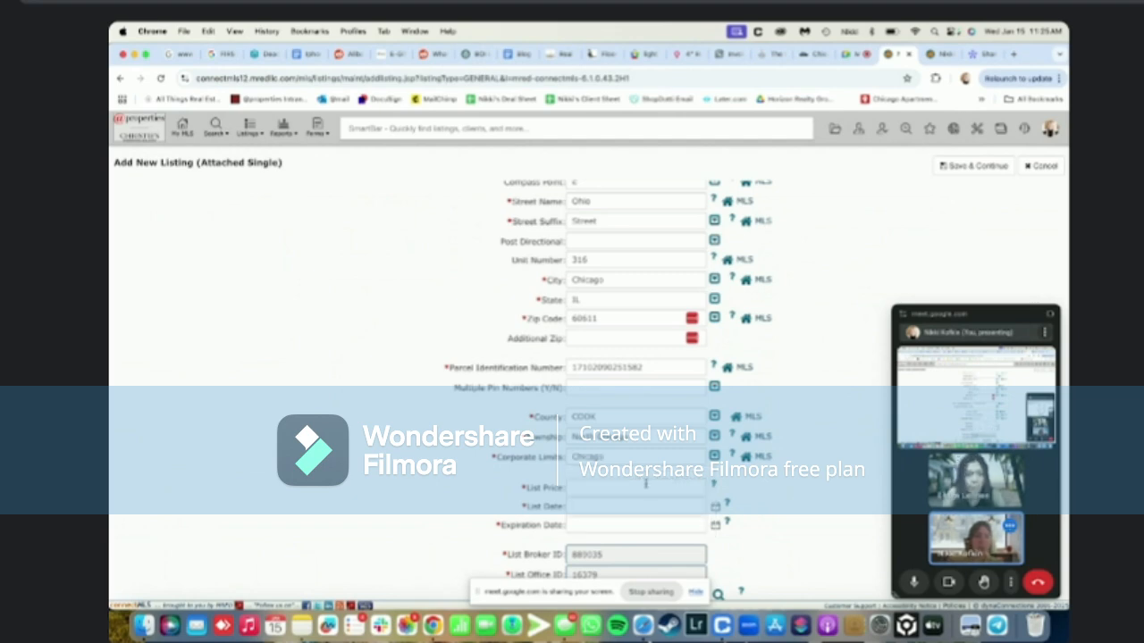
Dismiss the list price suggestions and pick 01/15/2026 as the Expiration Date from the calendar
{"action": "scroll", "coordinate": [645, 484], "scroll_direction": "down", "scroll_amount": 1}
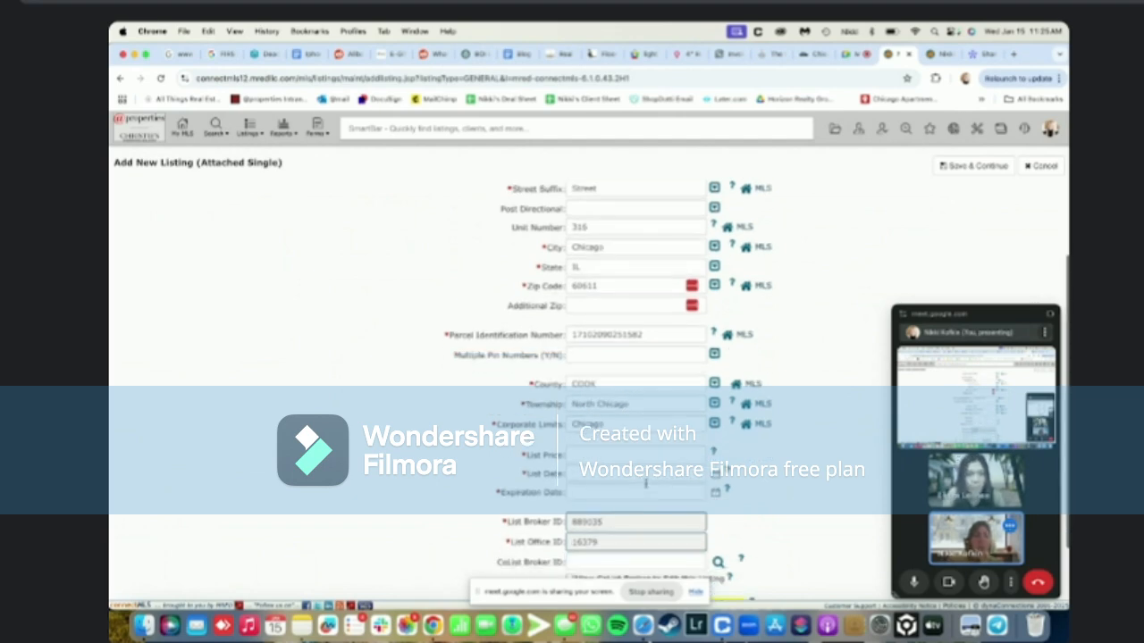
{"action": "left_click", "coordinate": [585, 453]}
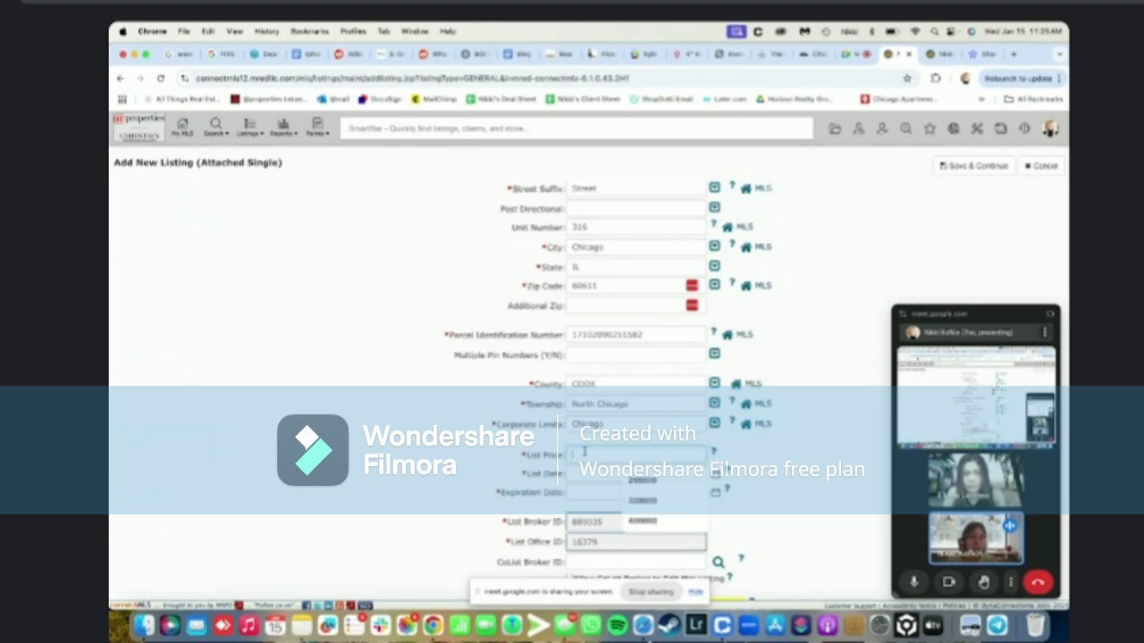
{"action": "left_click", "coordinate": [512, 467]}
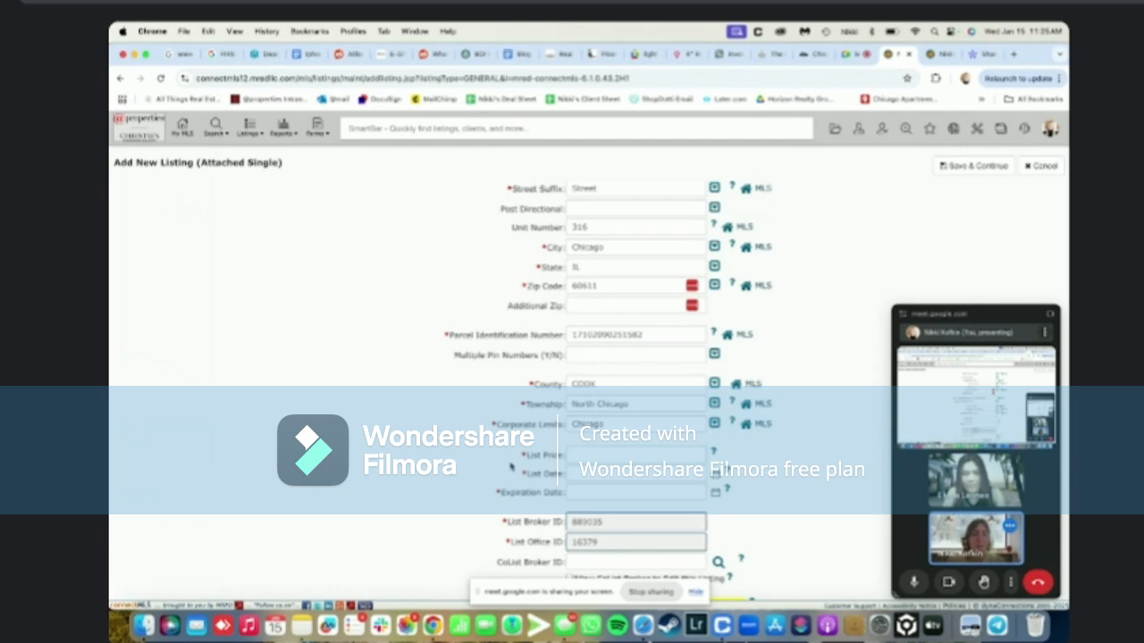
{"action": "scroll", "coordinate": [512, 467], "scroll_direction": "down", "scroll_amount": 1}
{"action": "left_click", "coordinate": [714, 458]}
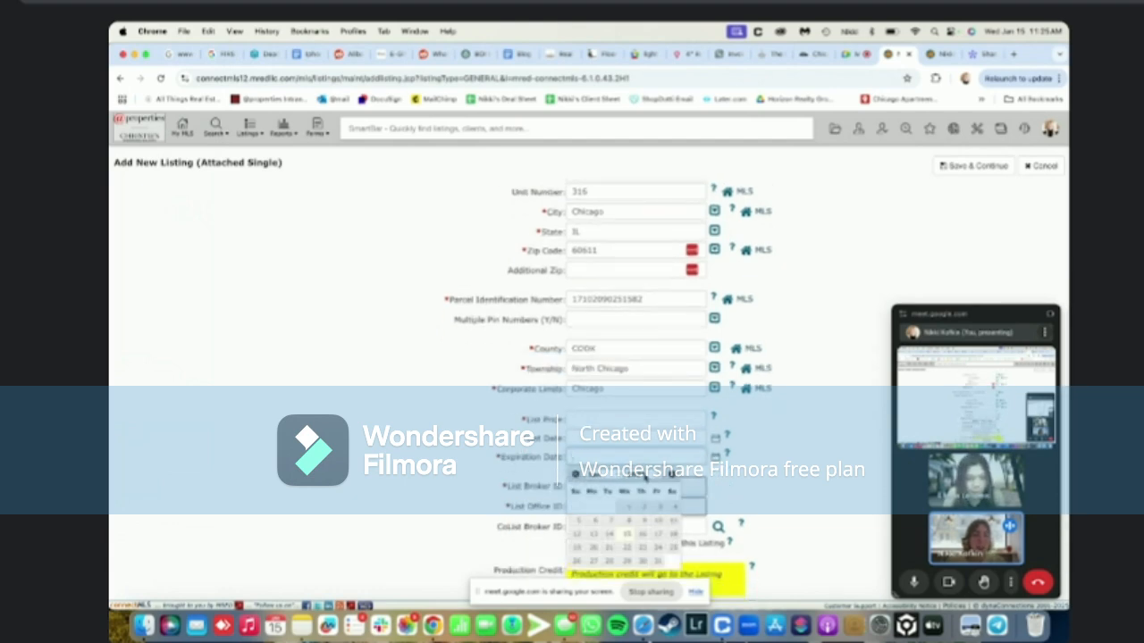
{"action": "left_click", "coordinate": [645, 475]}
{"action": "left_click", "coordinate": [639, 488]}
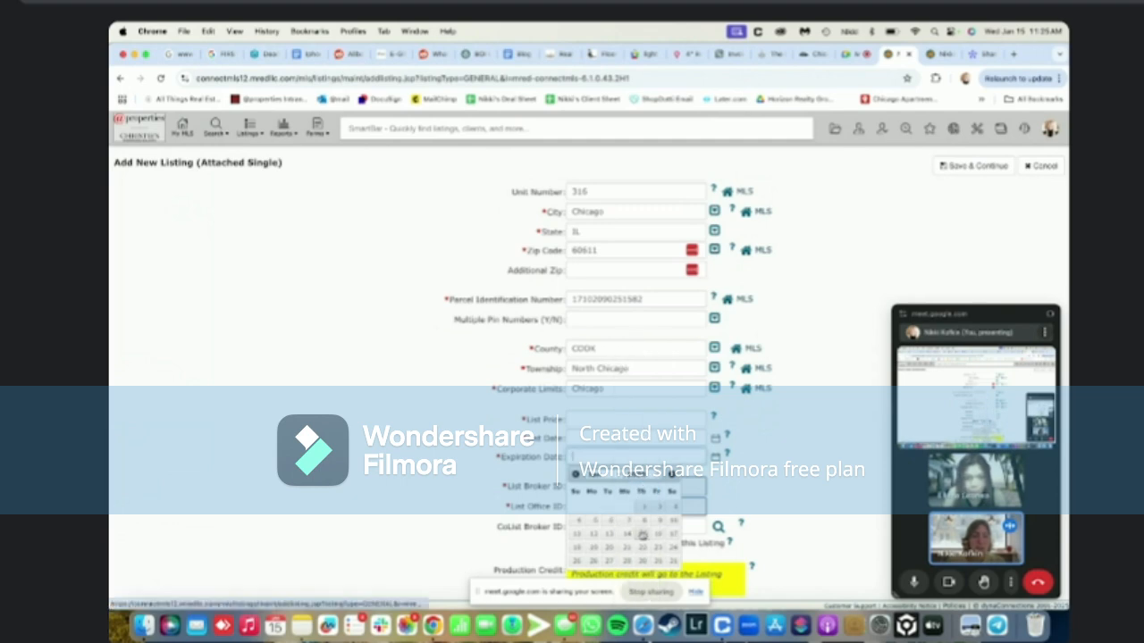
{"action": "left_click", "coordinate": [641, 534]}
{"action": "scroll", "coordinate": [595, 491], "scroll_direction": "down", "scroll_amount": 1}
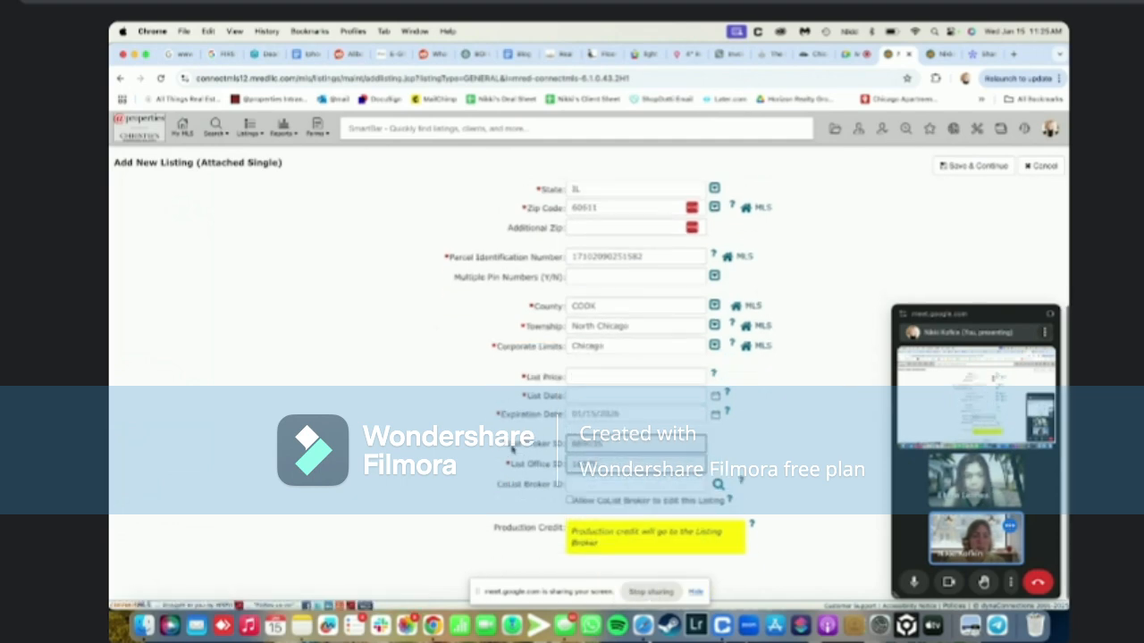
{"action": "scroll", "coordinate": [525, 409], "scroll_direction": "up", "scroll_amount": 5}
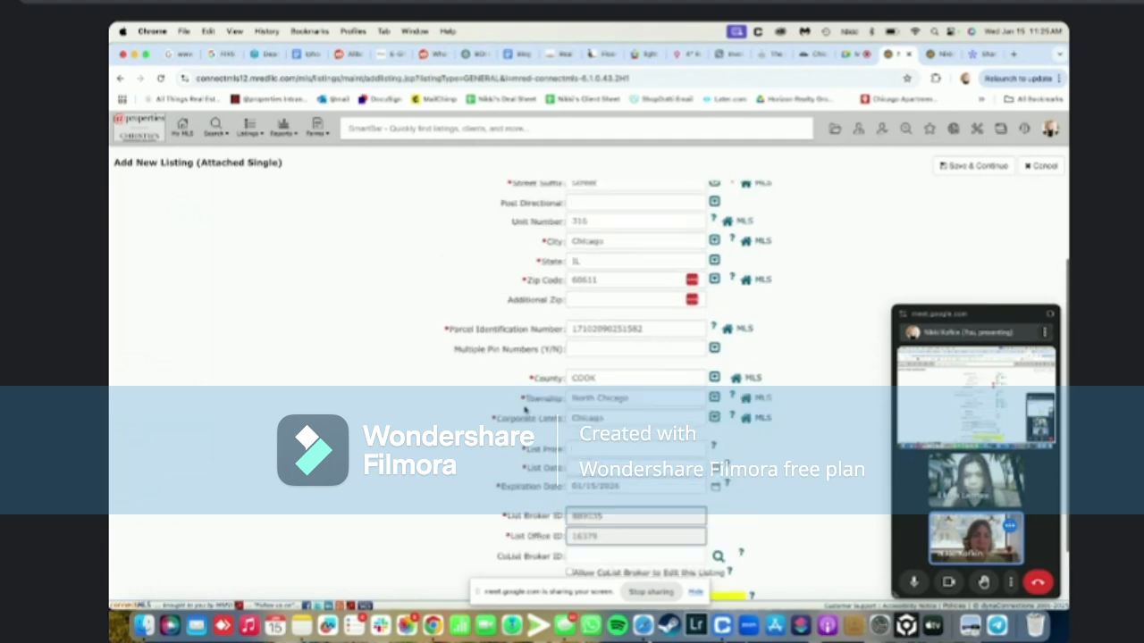
Enter List Price 225000 and pick 01/15/2025 as the List Date
{"action": "left_click", "coordinate": [957, 167]}
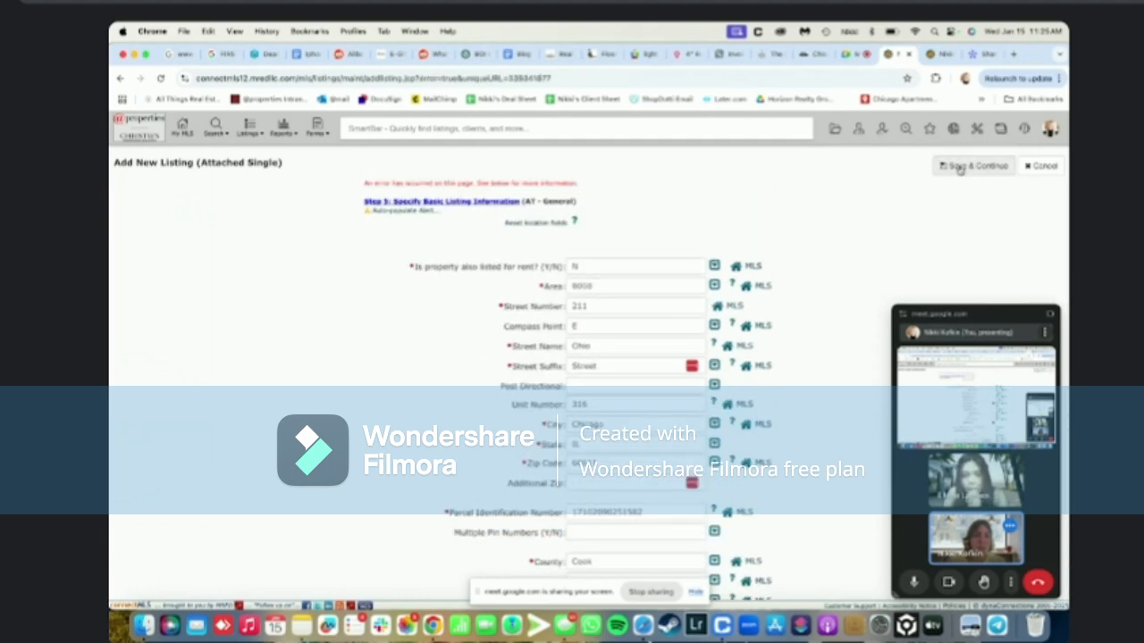
{"action": "scroll", "coordinate": [863, 319], "scroll_direction": "down", "scroll_amount": 3}
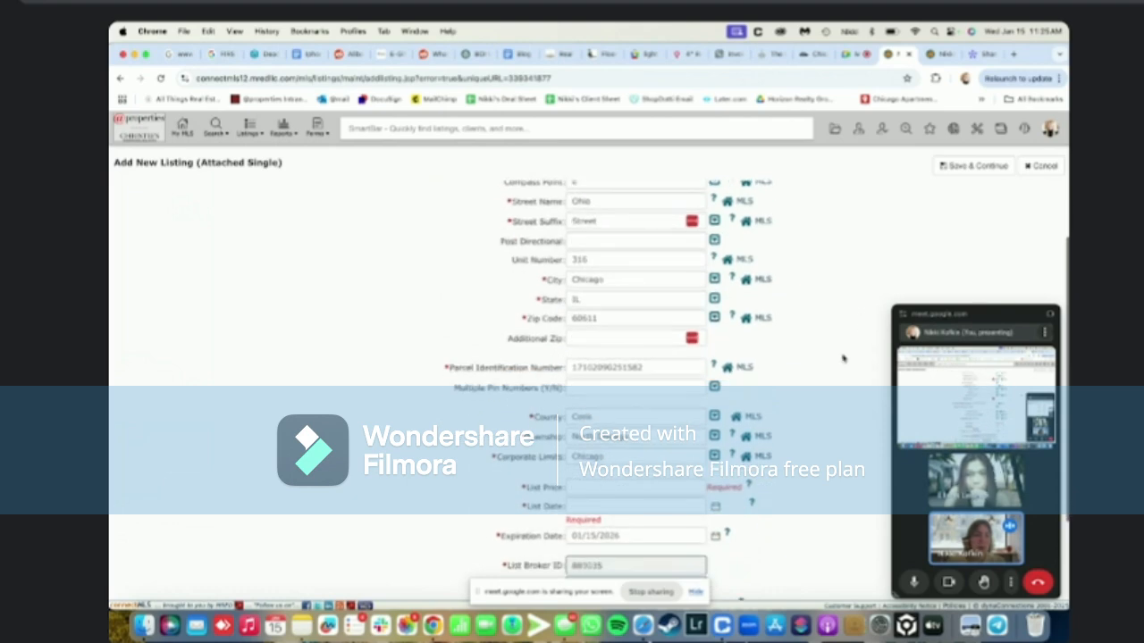
{"action": "left_click", "coordinate": [638, 485]}
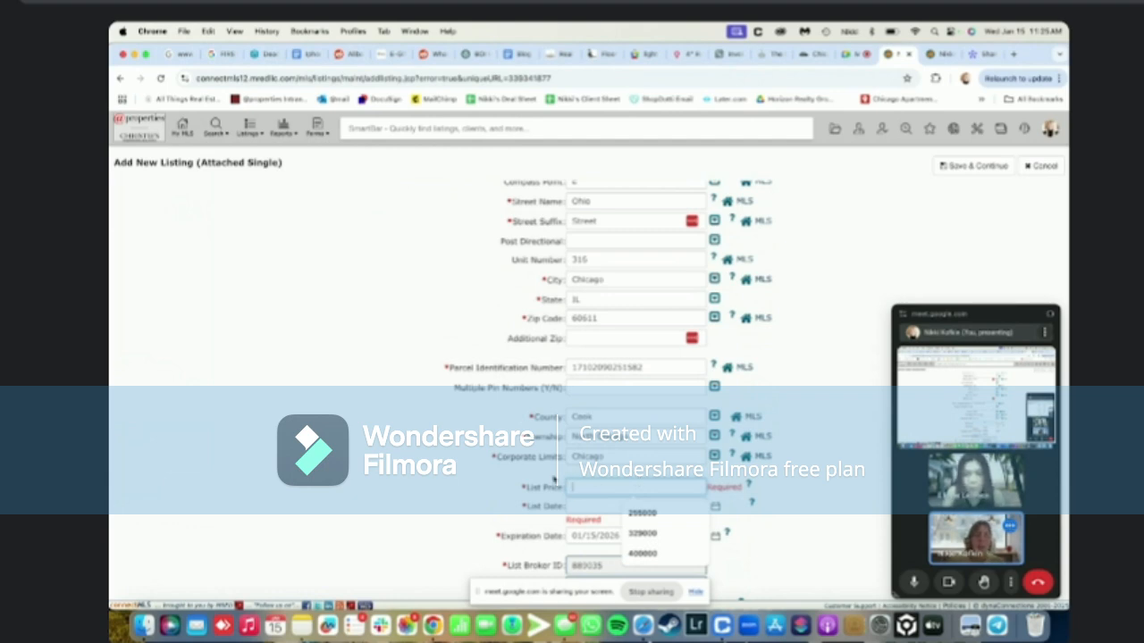
{"action": "type", "text": "225000"}
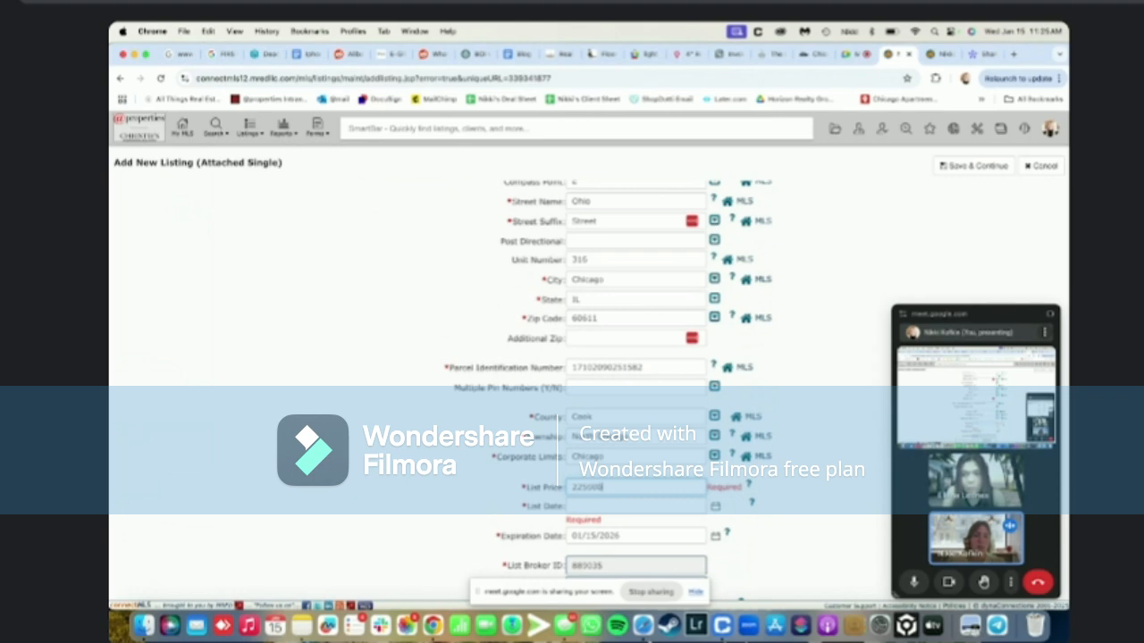
{"action": "left_click", "coordinate": [577, 506]}
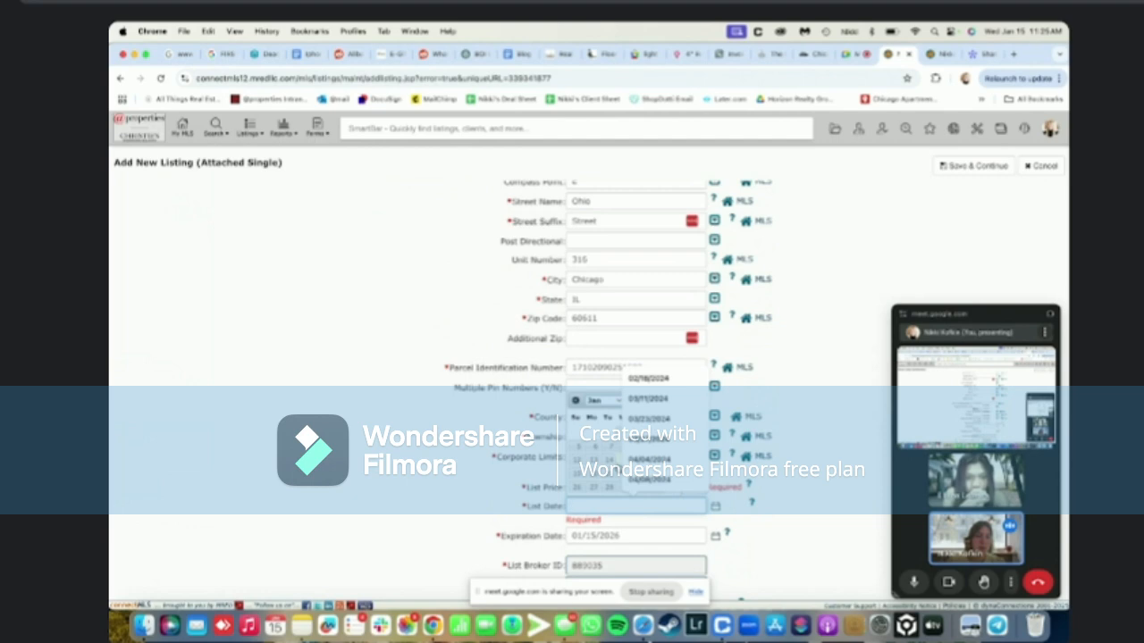
{"action": "left_click", "coordinate": [620, 464]}
{"action": "scroll", "coordinate": [650, 518], "scroll_direction": "down", "scroll_amount": 3}
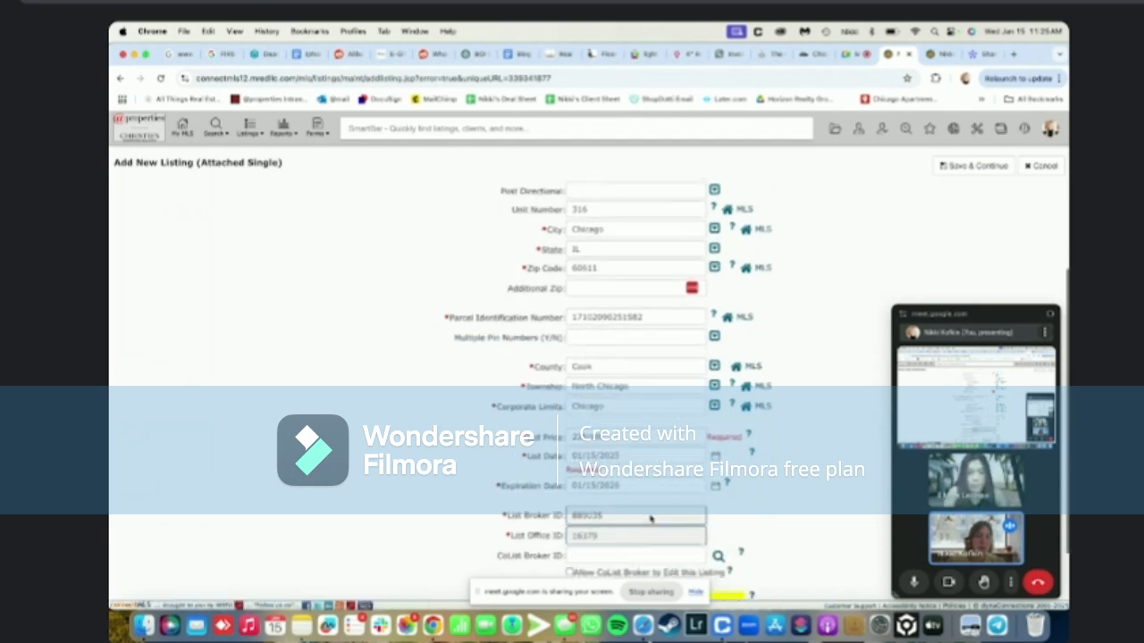
{"action": "scroll", "coordinate": [804, 358], "scroll_direction": "up", "scroll_amount": 6}
Save and review the prefilled General fields: school district 299, Ownership CD, built 1985, 595 units
{"action": "left_click", "coordinate": [965, 166]}
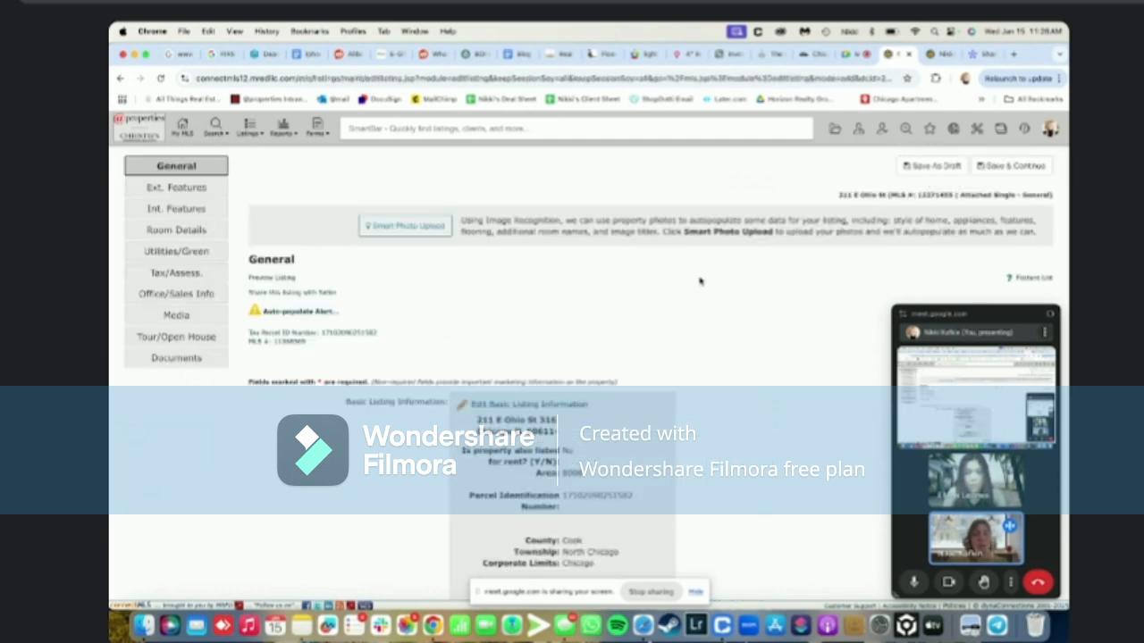
{"action": "scroll", "coordinate": [696, 283], "scroll_direction": "down", "scroll_amount": 10}
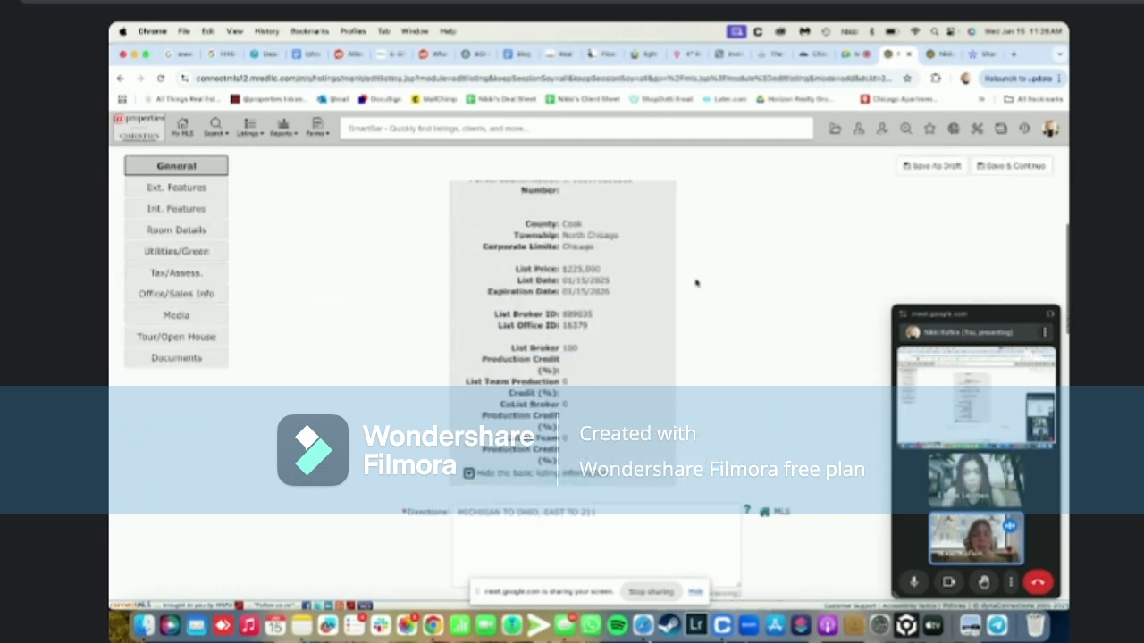
{"action": "scroll", "coordinate": [696, 283], "scroll_direction": "up", "scroll_amount": 3}
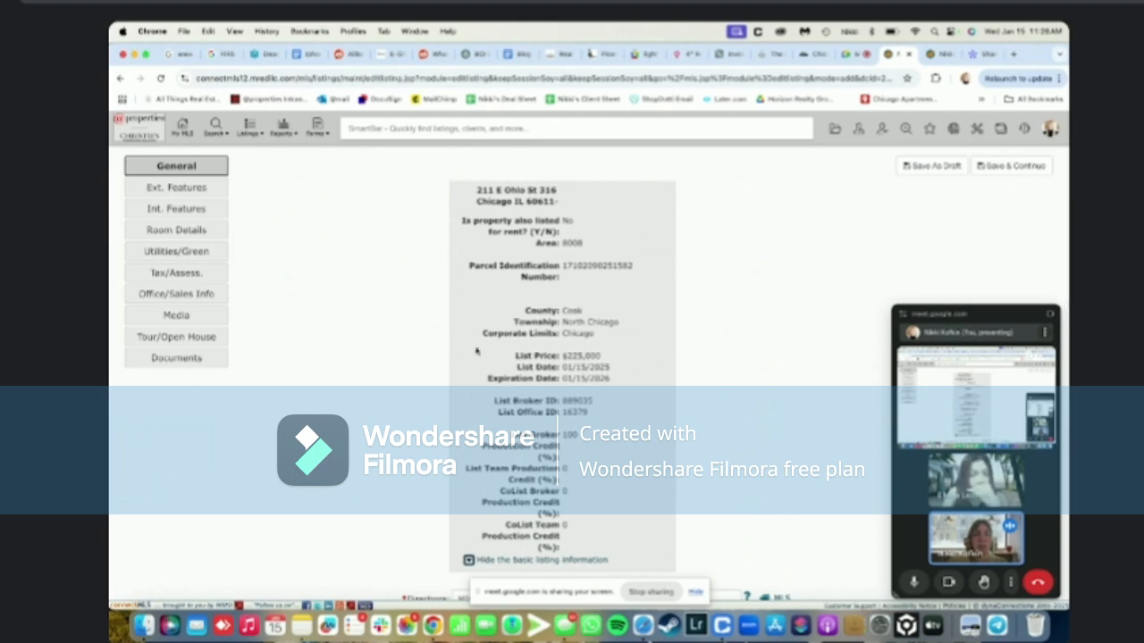
{"action": "scroll", "coordinate": [775, 359], "scroll_direction": "down", "scroll_amount": 10}
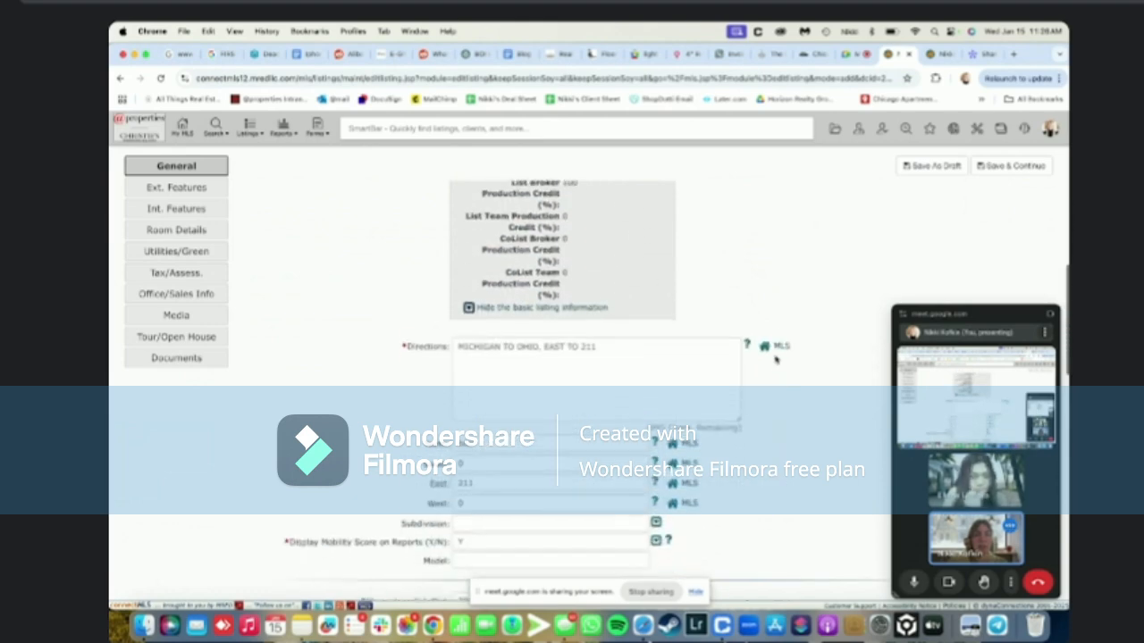
{"action": "scroll", "coordinate": [774, 409], "scroll_direction": "down", "scroll_amount": 7}
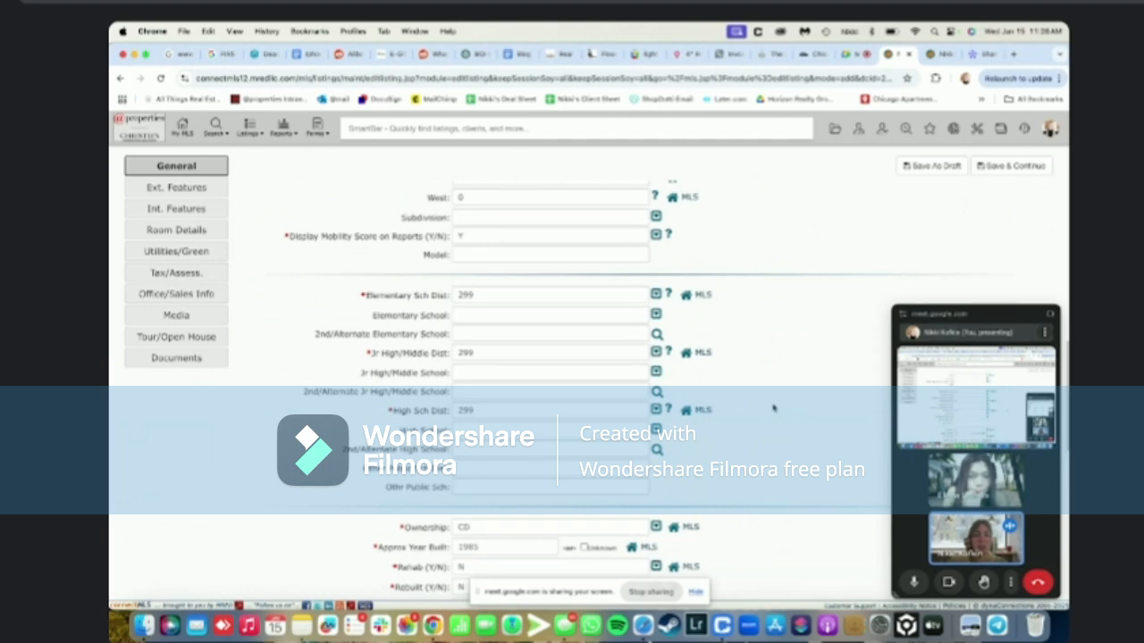
{"action": "scroll", "coordinate": [774, 409], "scroll_direction": "down", "scroll_amount": 3}
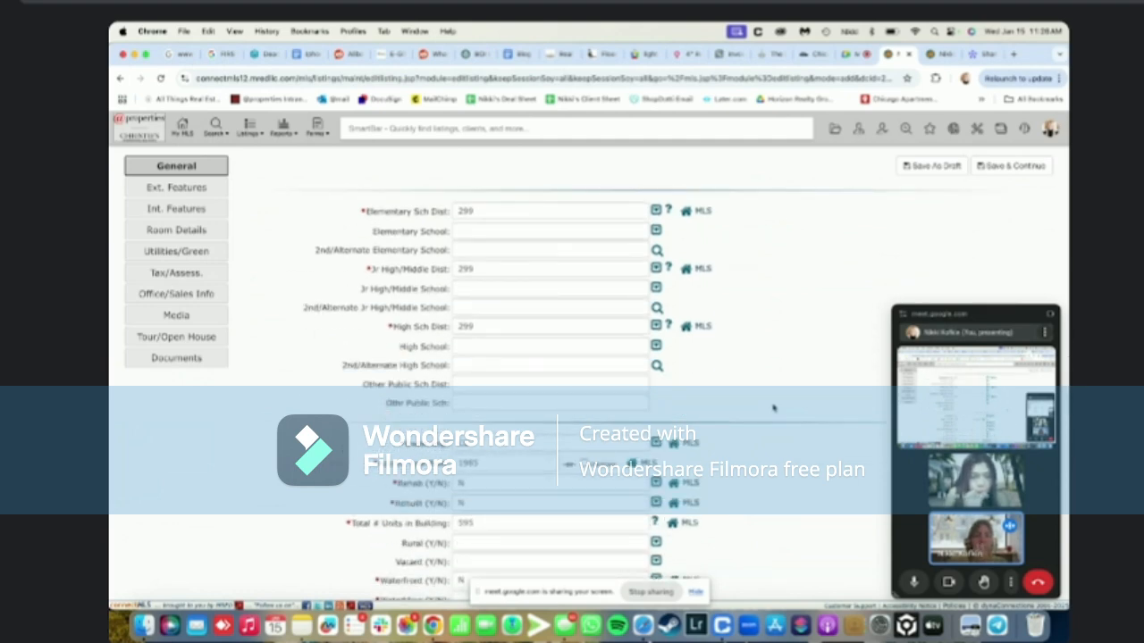
{"action": "scroll", "coordinate": [774, 409], "scroll_direction": "down", "scroll_amount": 3}
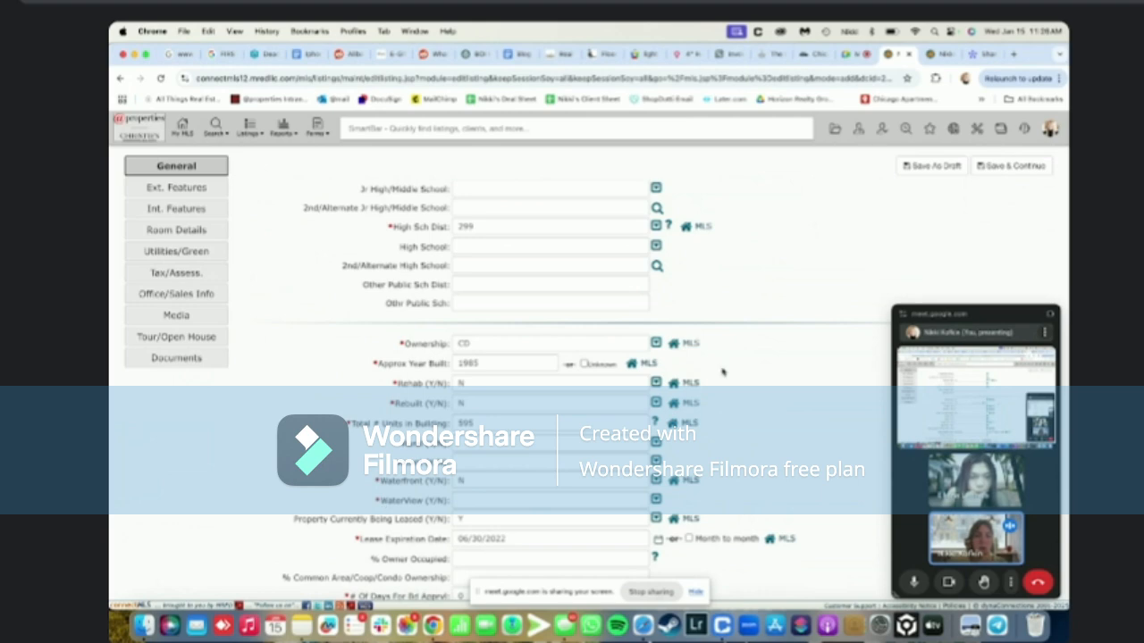
{"action": "left_click", "coordinate": [932, 55]}
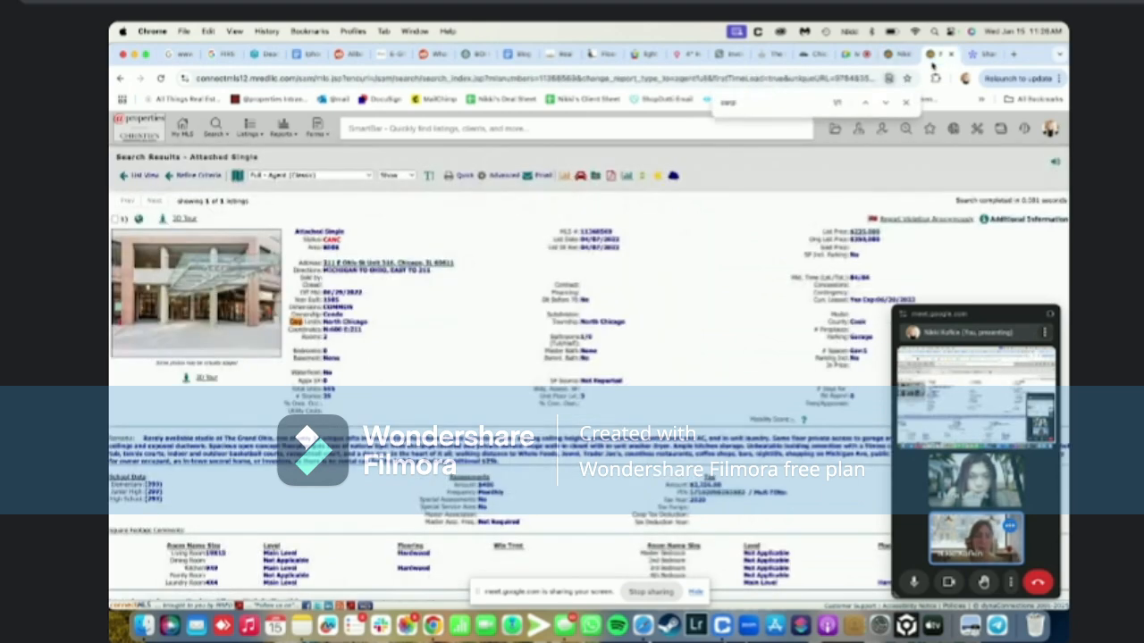
{"action": "key", "text": "super+f"}
{"action": "type", "text": "waterd"}
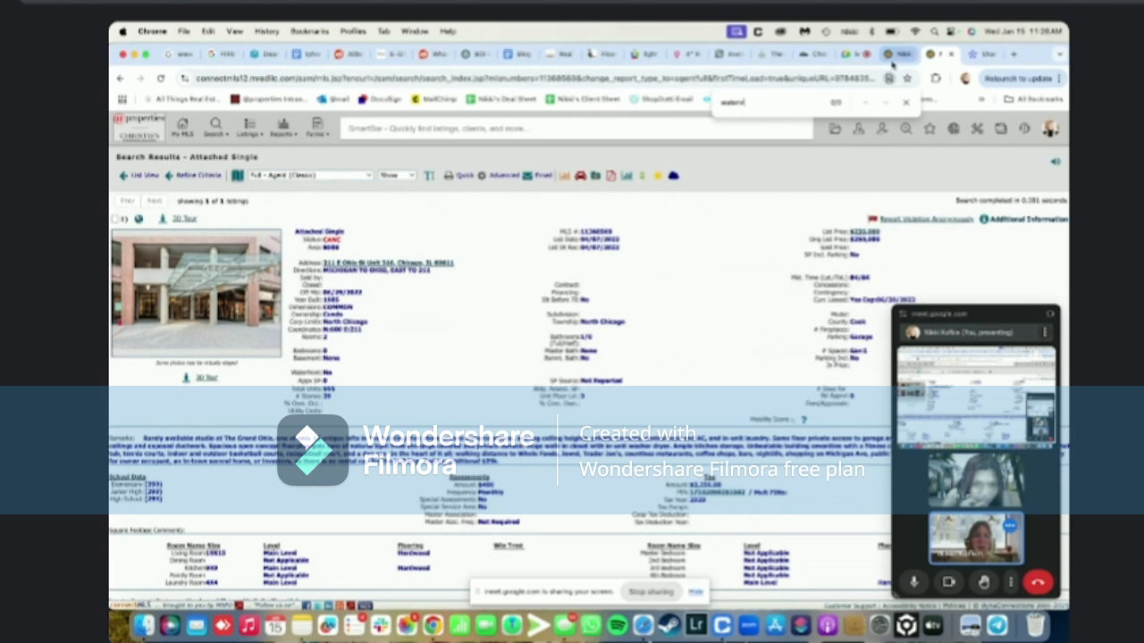
{"action": "left_click", "coordinate": [891, 59]}
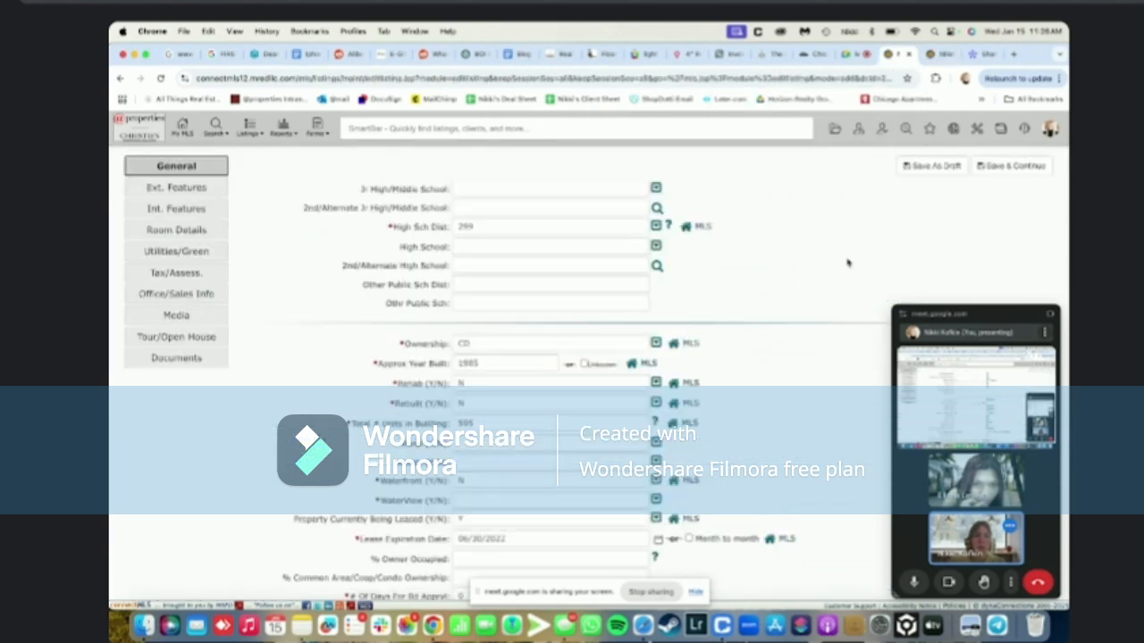
{"action": "left_click", "coordinate": [940, 53]}
{"action": "left_click", "coordinate": [898, 56]}
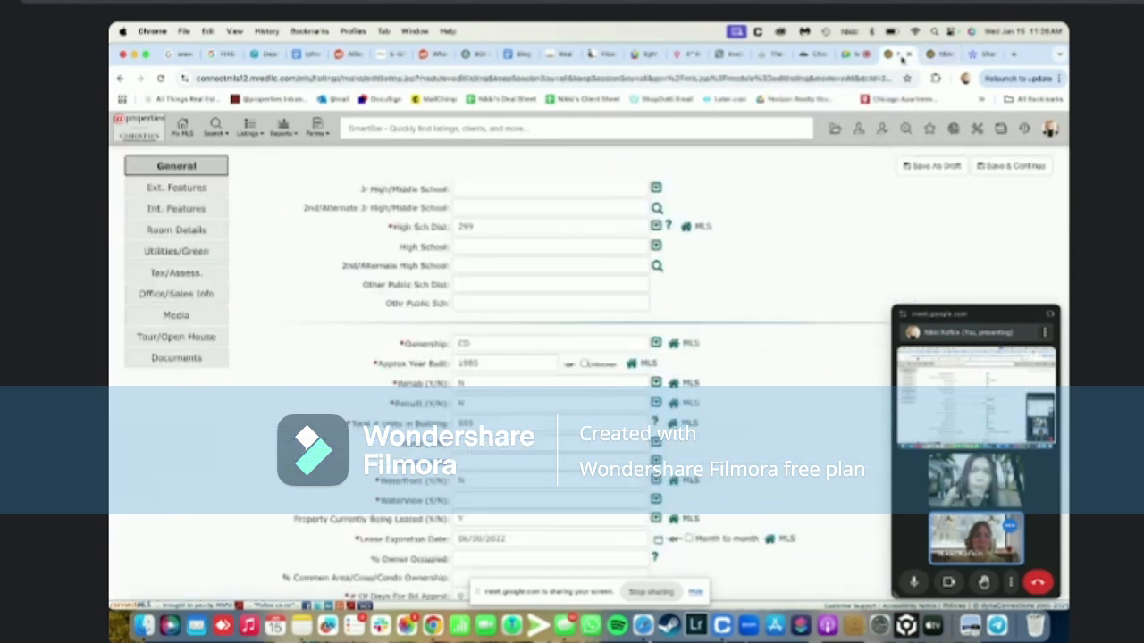
{"action": "scroll", "coordinate": [710, 380], "scroll_direction": "down", "scroll_amount": 2}
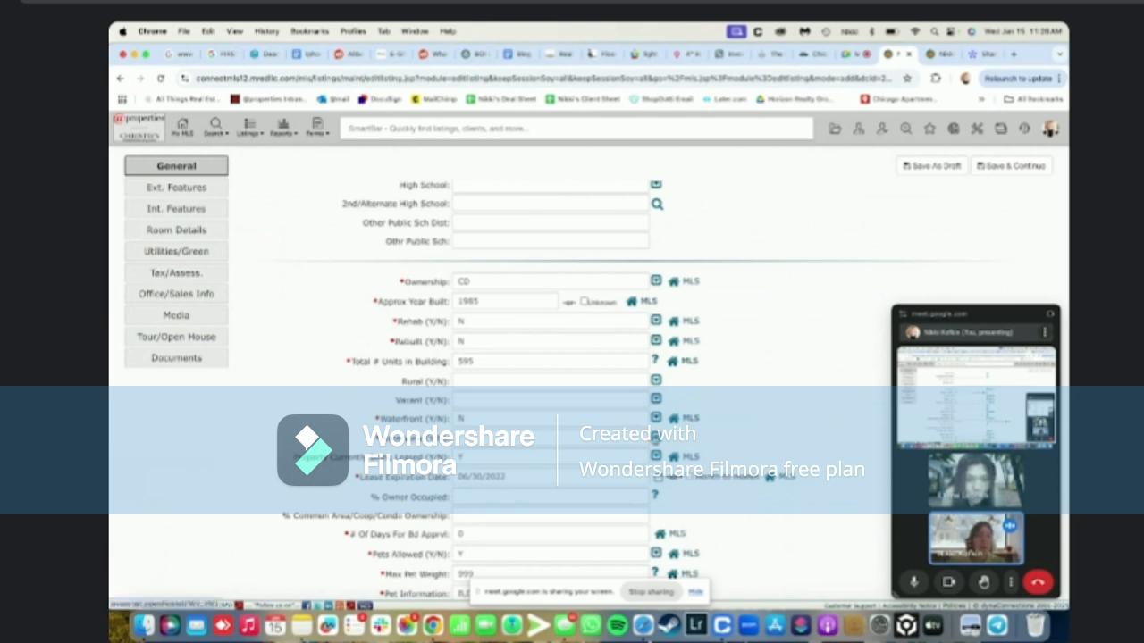
{"action": "left_click", "coordinate": [583, 458]}
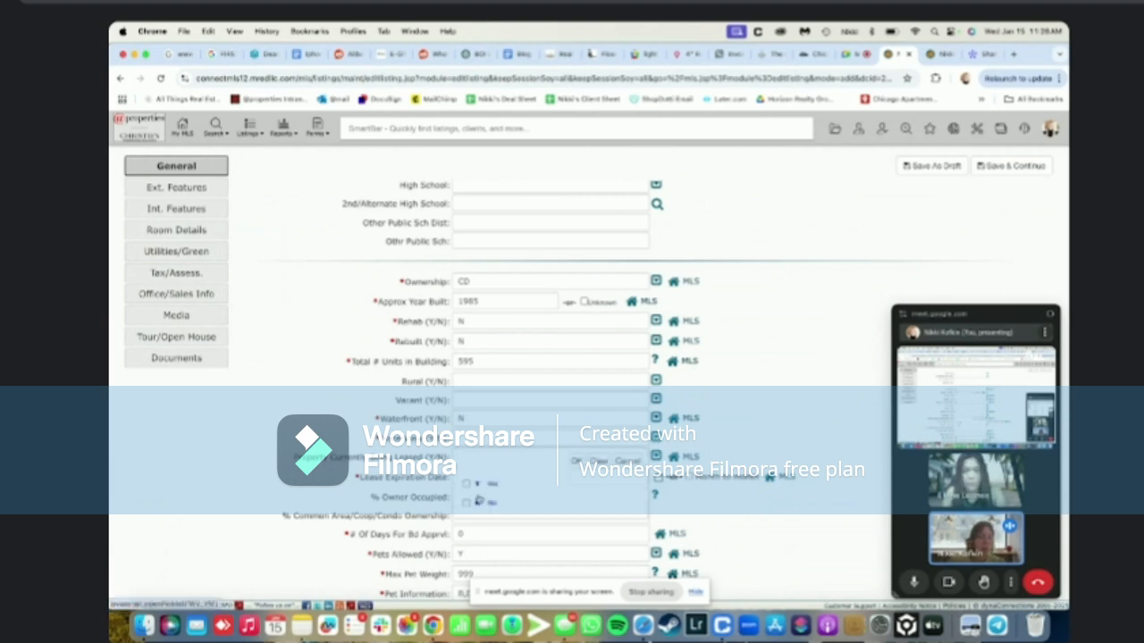
{"action": "left_click", "coordinate": [474, 503]}
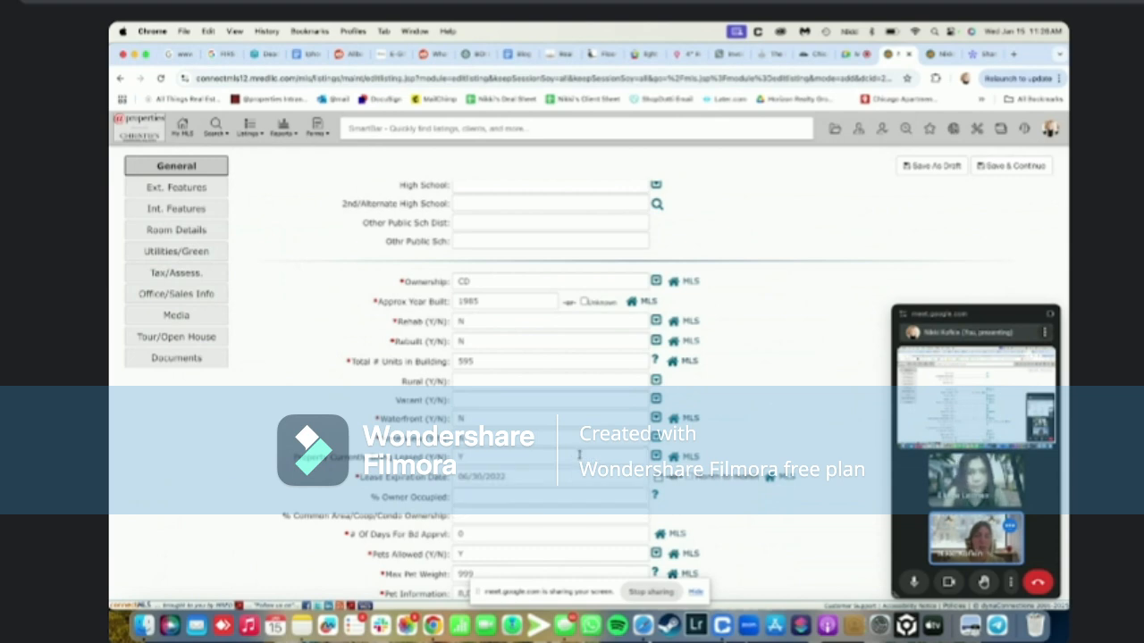
{"action": "scroll", "coordinate": [579, 457], "scroll_direction": "down", "scroll_amount": 1}
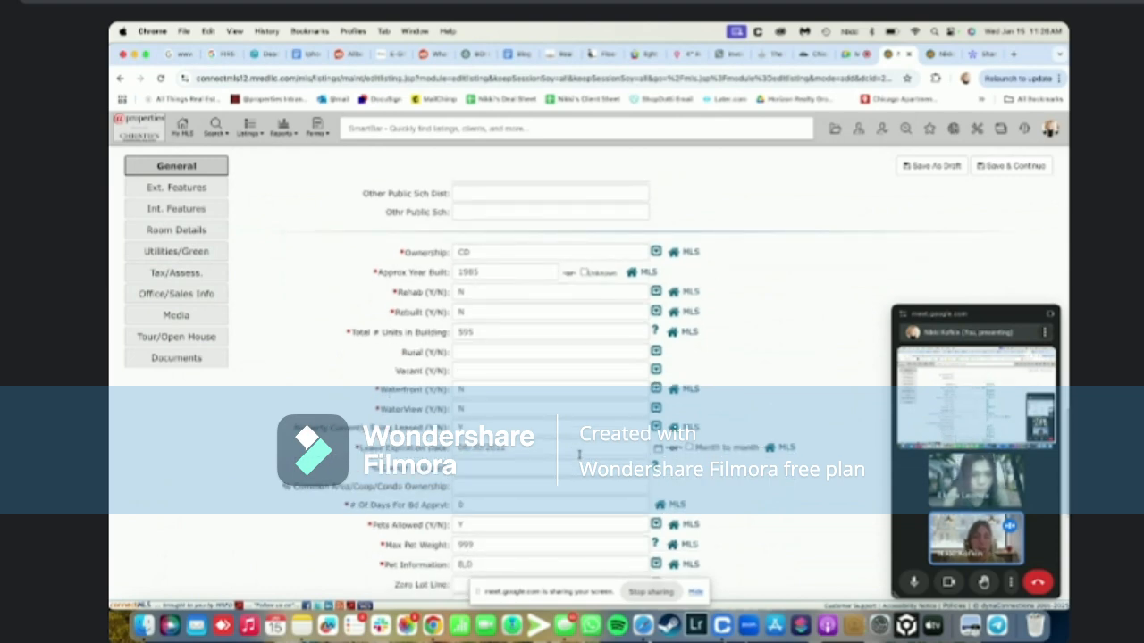
{"action": "scroll", "coordinate": [579, 457], "scroll_direction": "down", "scroll_amount": 1}
{"action": "scroll", "coordinate": [579, 458], "scroll_direction": "down", "scroll_amount": 3}
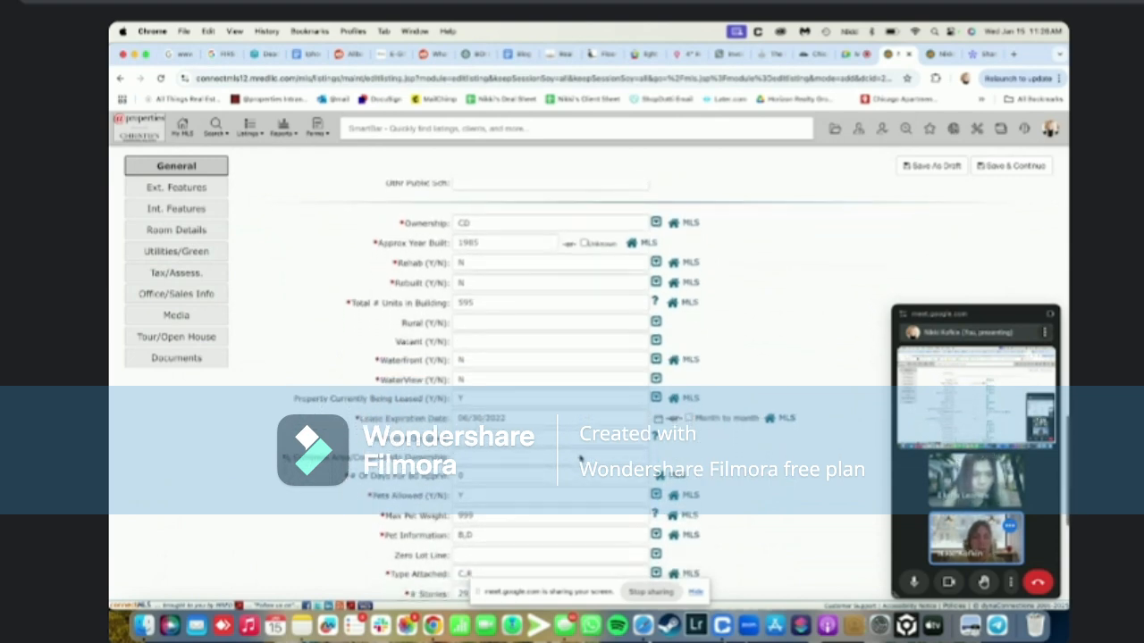
{"action": "scroll", "coordinate": [579, 456], "scroll_direction": "down", "scroll_amount": 5}
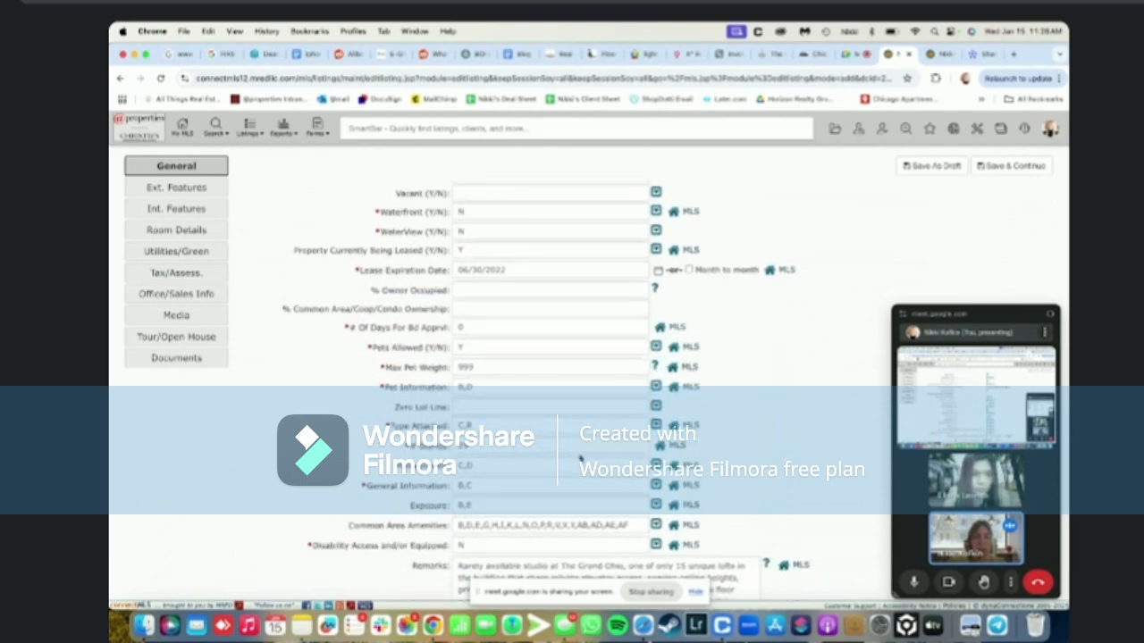
{"action": "scroll", "coordinate": [579, 458], "scroll_direction": "down", "scroll_amount": 3}
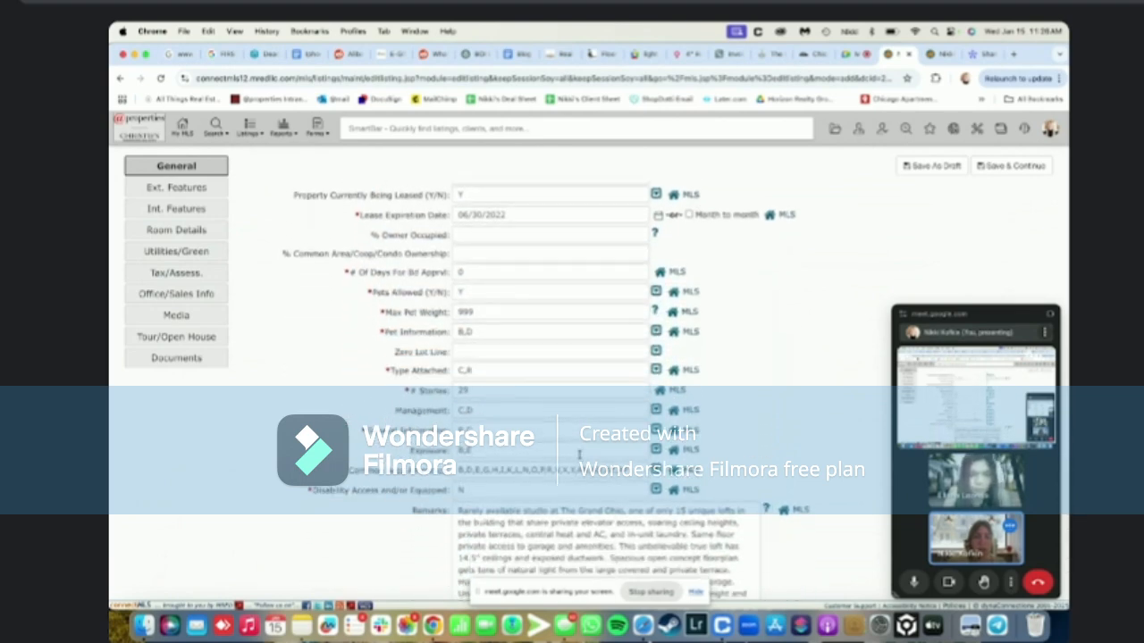
{"action": "scroll", "coordinate": [579, 456], "scroll_direction": "down", "scroll_amount": 4}
{"action": "scroll", "coordinate": [579, 455], "scroll_direction": "down", "scroll_amount": 5}
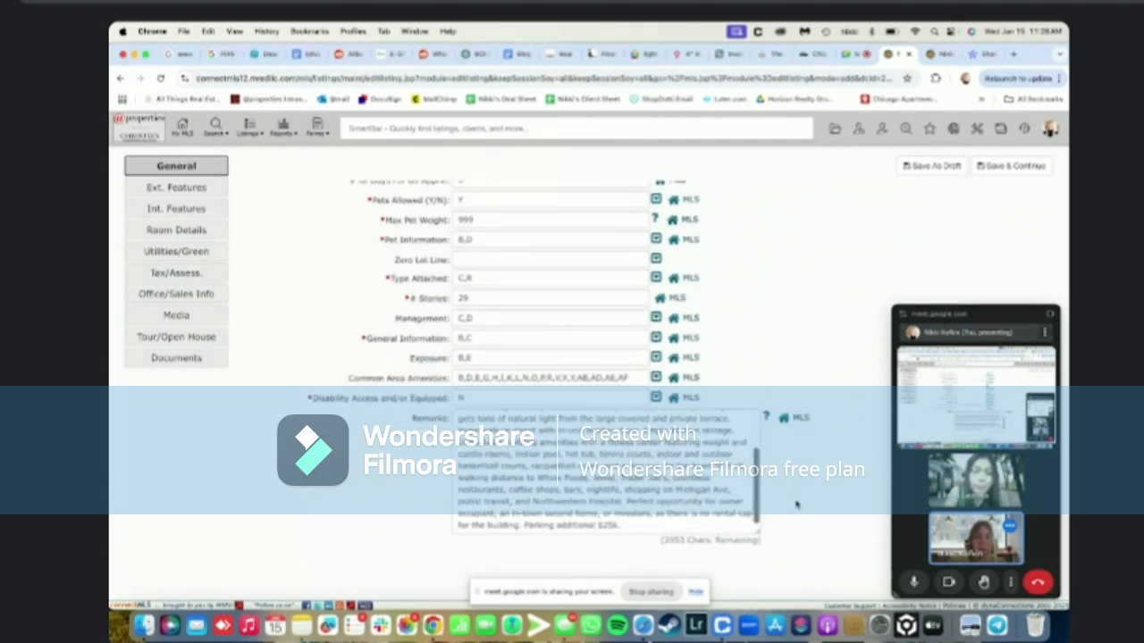
Save the General page and go to Ext. Features, prefilled with Lot Dimensions COMMON and Parking G
{"action": "left_click", "coordinate": [993, 167]}
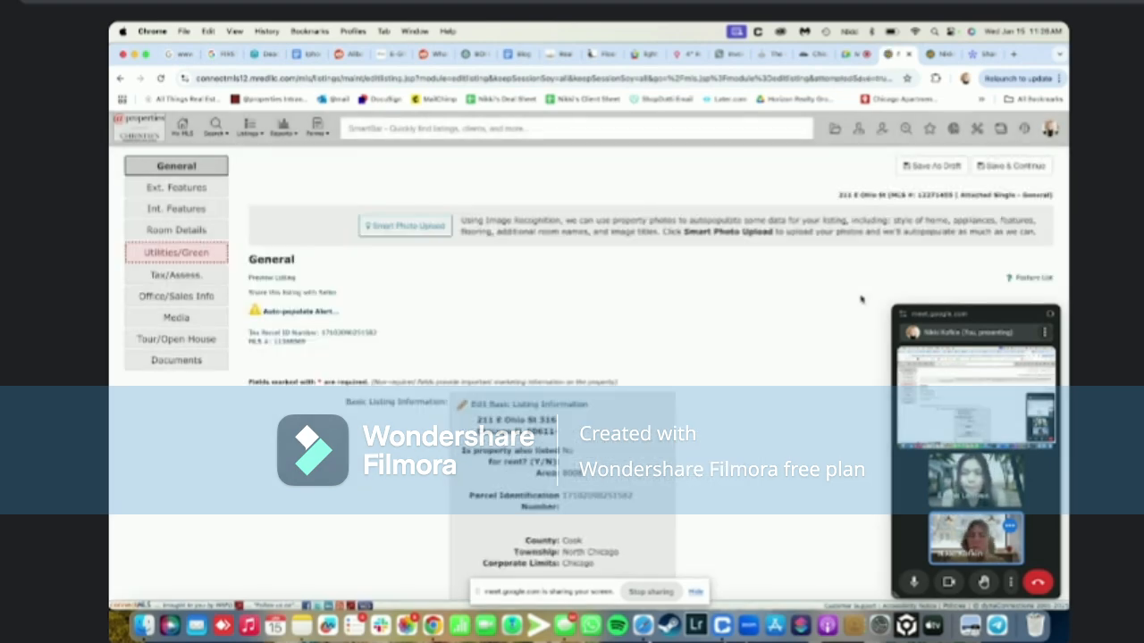
{"action": "scroll", "coordinate": [861, 299], "scroll_direction": "down", "scroll_amount": 10}
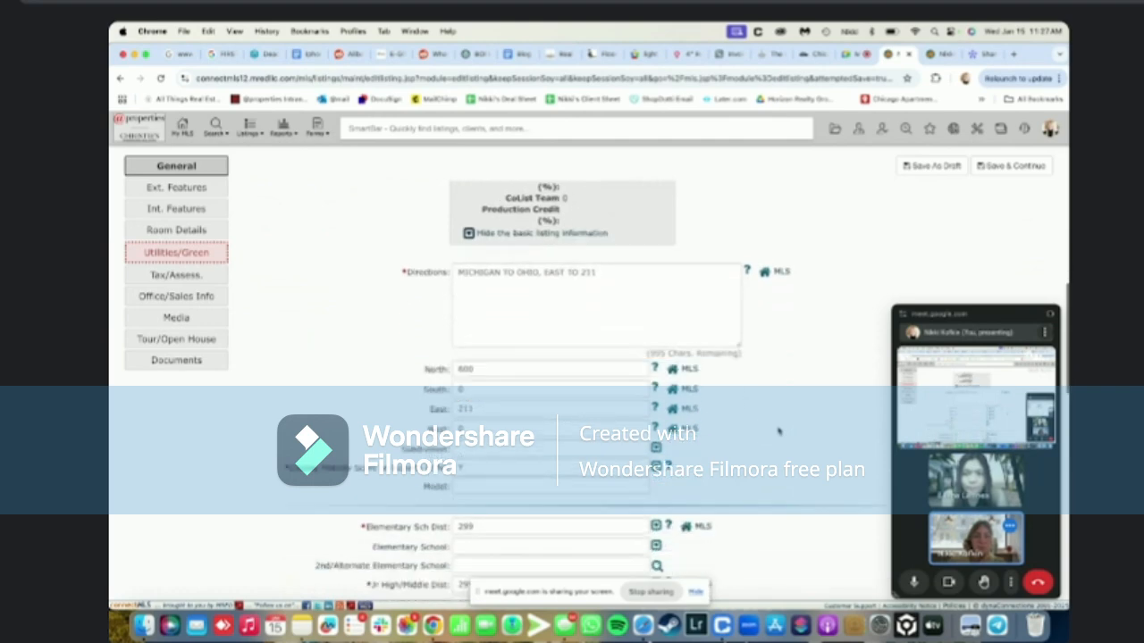
{"action": "scroll", "coordinate": [778, 432], "scroll_direction": "down", "scroll_amount": 5}
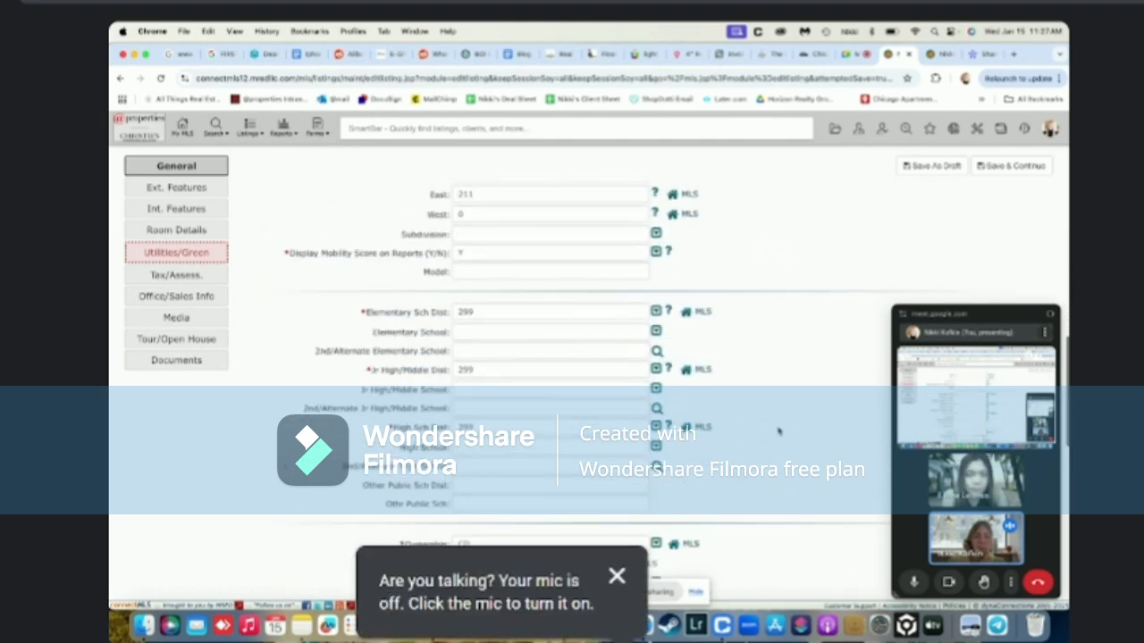
{"action": "scroll", "coordinate": [779, 431], "scroll_direction": "down", "scroll_amount": 5}
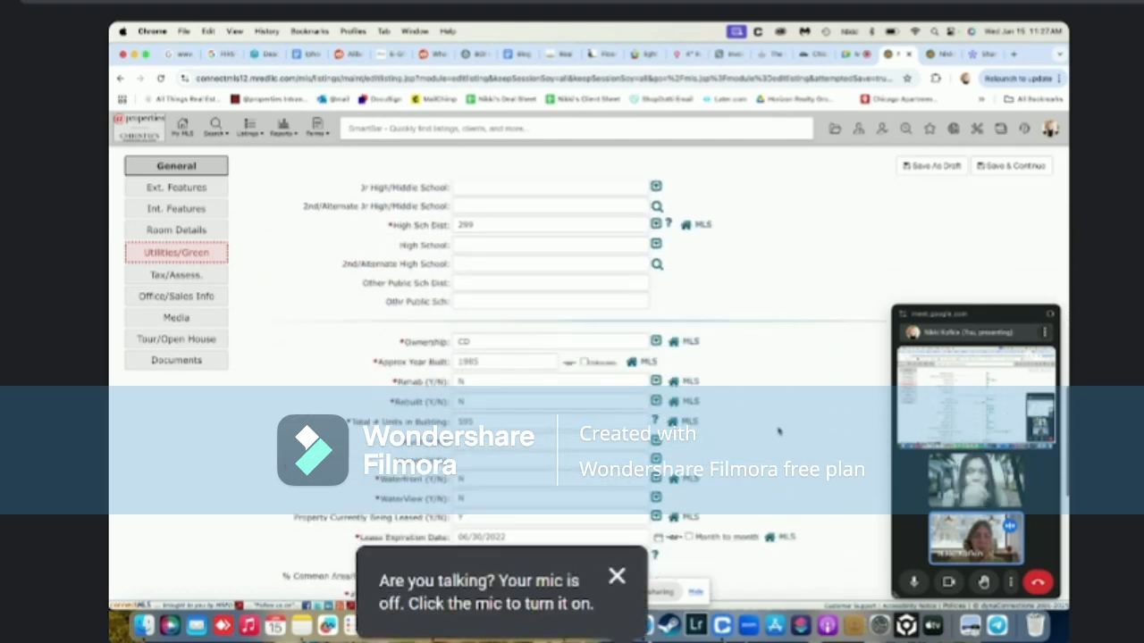
{"action": "scroll", "coordinate": [779, 431], "scroll_direction": "down", "scroll_amount": 8}
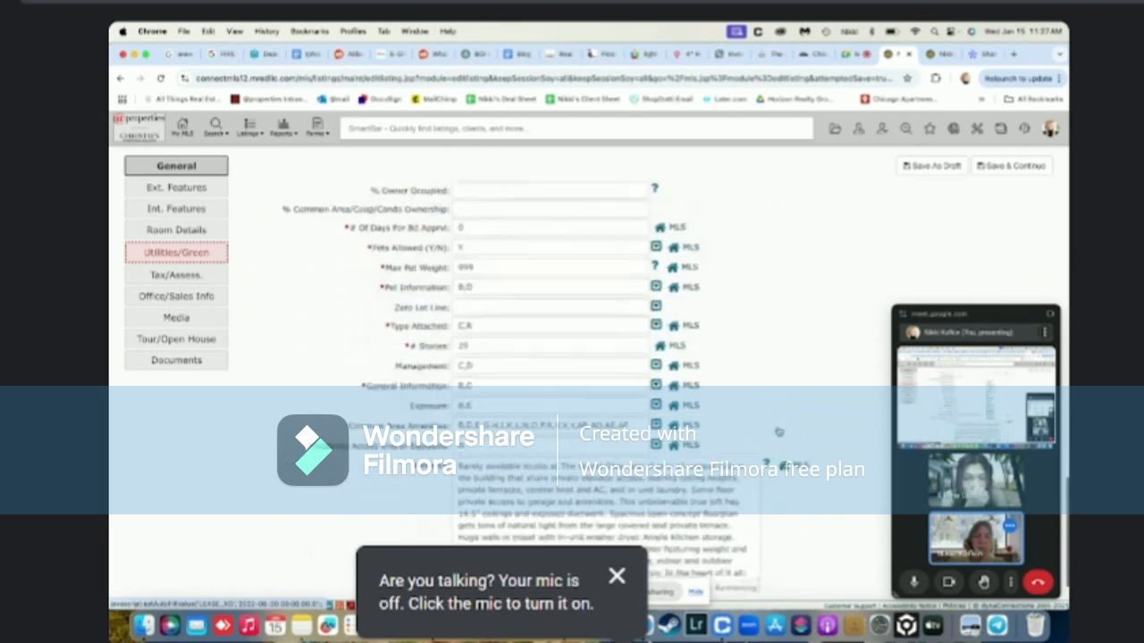
{"action": "scroll", "coordinate": [778, 431], "scroll_direction": "down", "scroll_amount": 1}
{"action": "scroll", "coordinate": [778, 431], "scroll_direction": "up", "scroll_amount": 20}
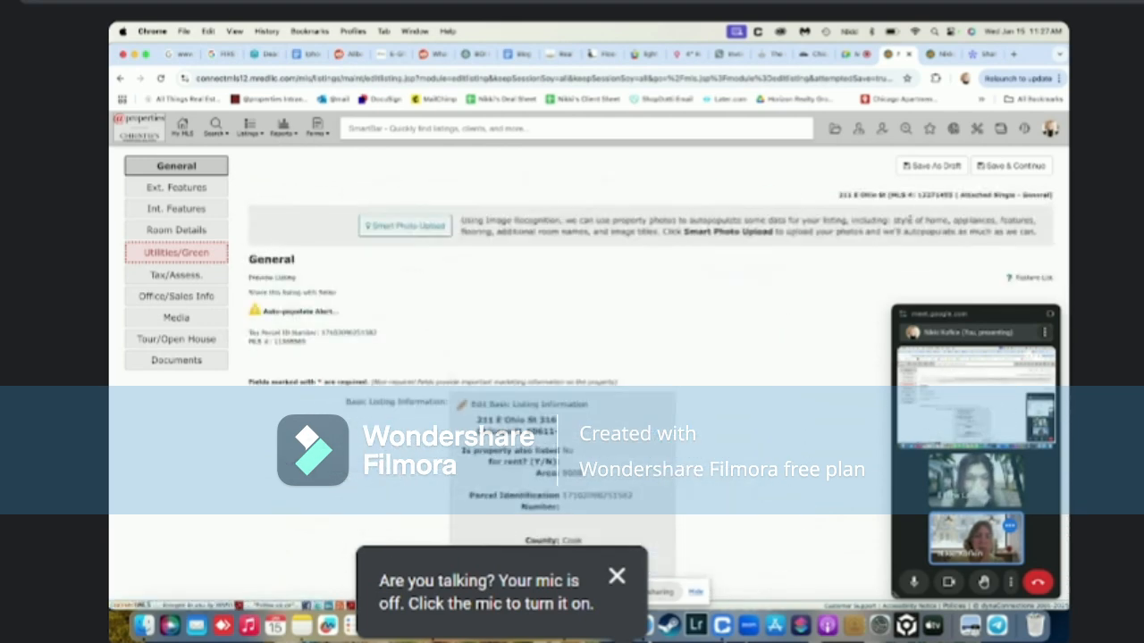
{"action": "left_click", "coordinate": [993, 166]}
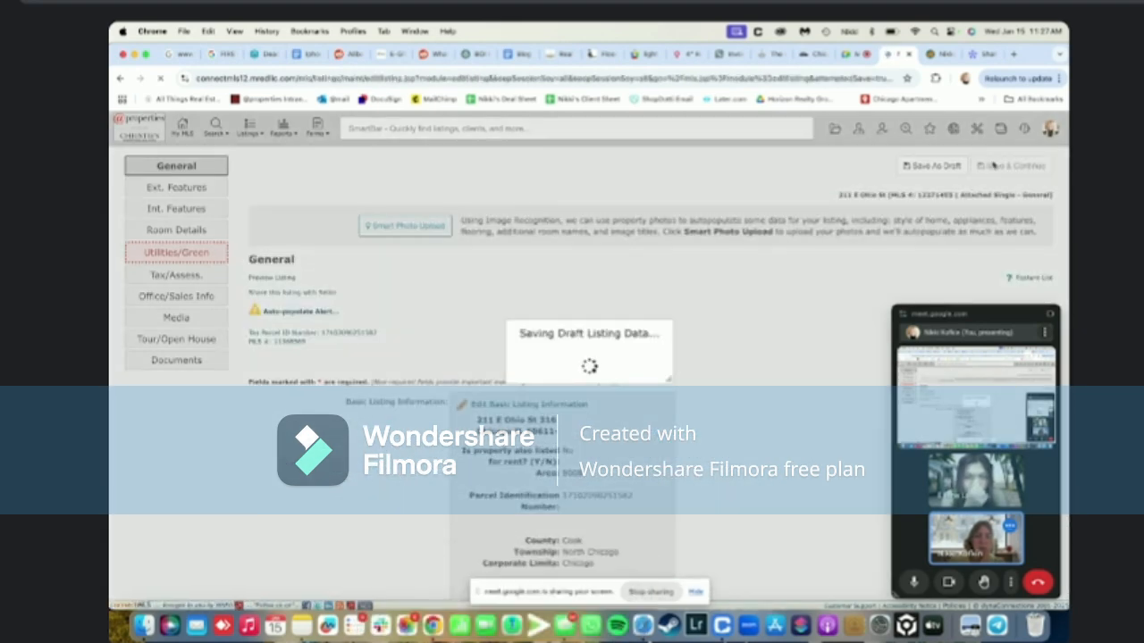
{"action": "scroll", "coordinate": [606, 293], "scroll_direction": "down", "scroll_amount": 20}
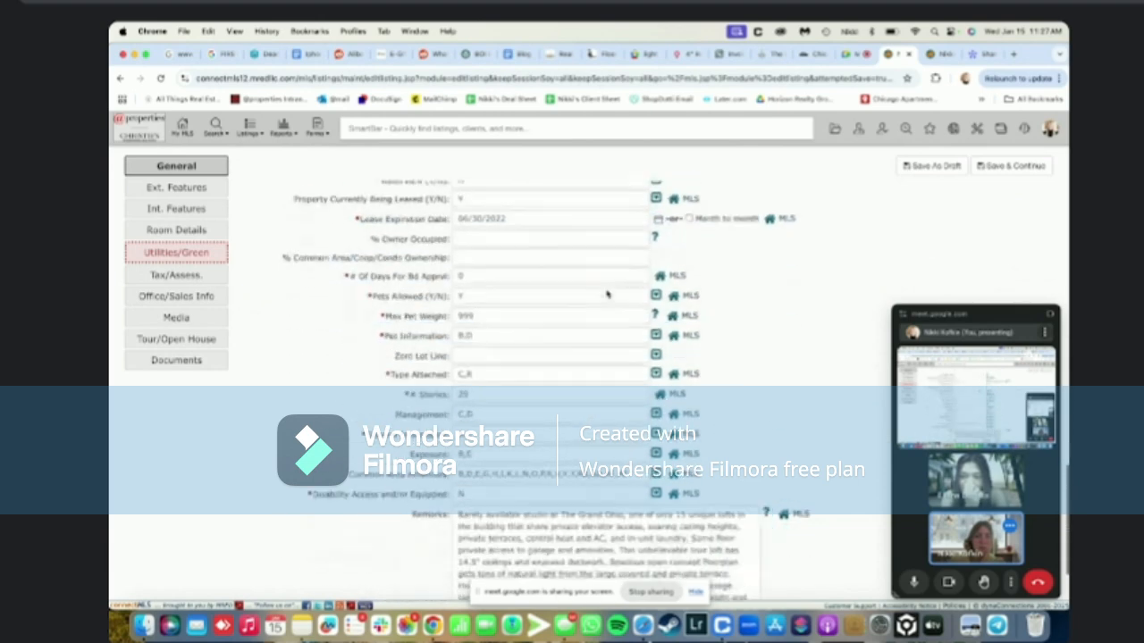
{"action": "scroll", "coordinate": [606, 291], "scroll_direction": "up", "scroll_amount": 20}
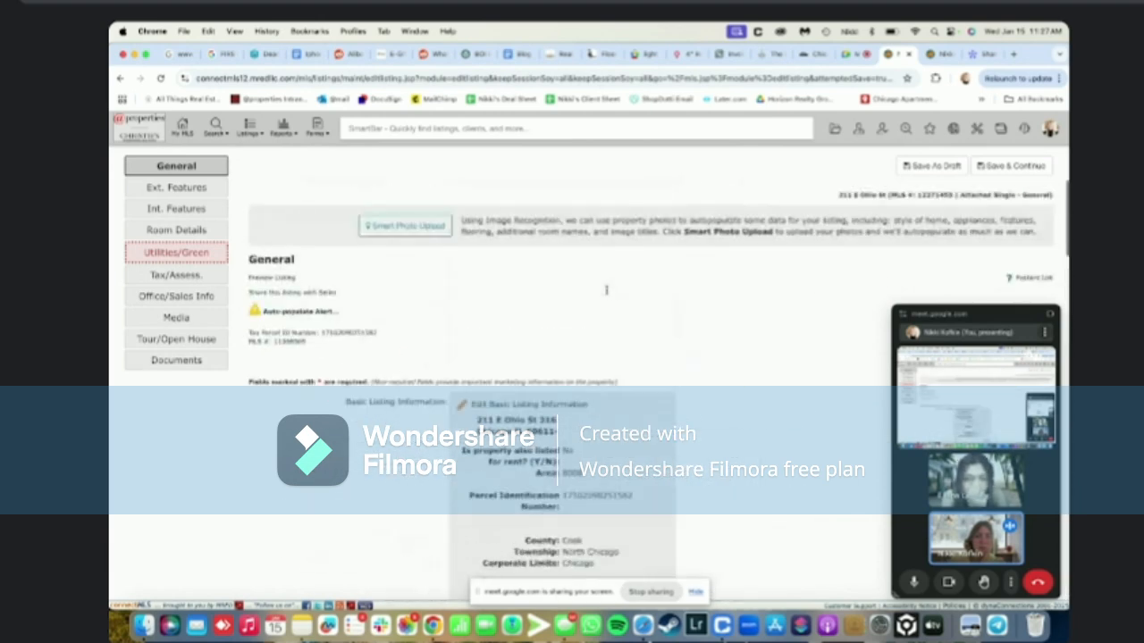
{"action": "left_click", "coordinate": [176, 190]}
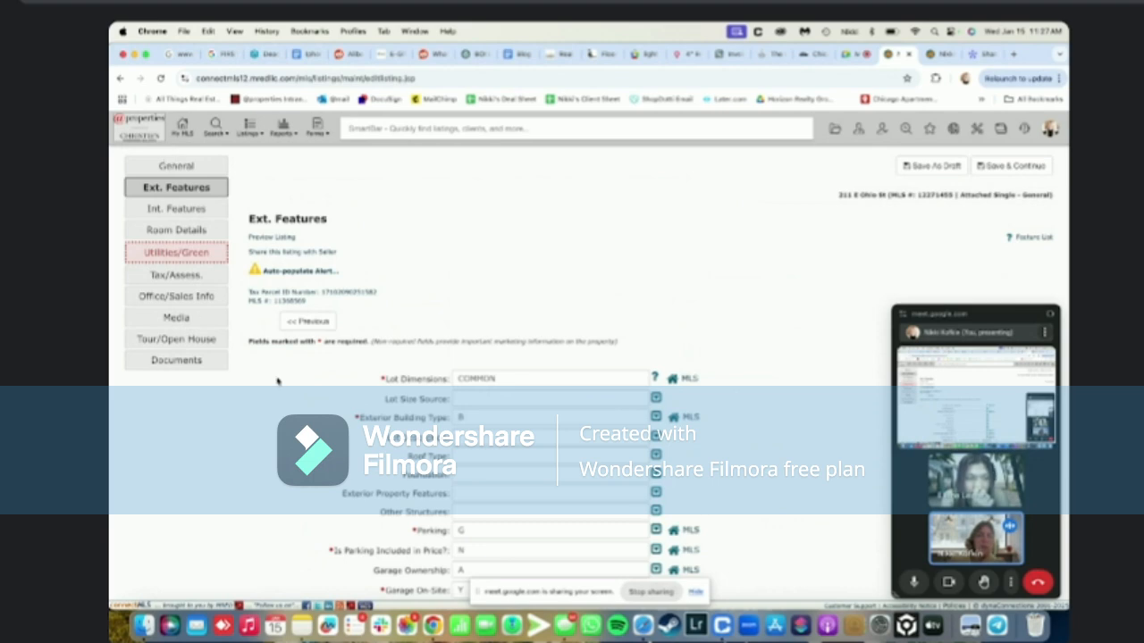
Go to Utilities/Green and highlight the Annual/Monthly Estimated Electricity and Gas Costs fields
{"action": "left_click", "coordinate": [166, 254]}
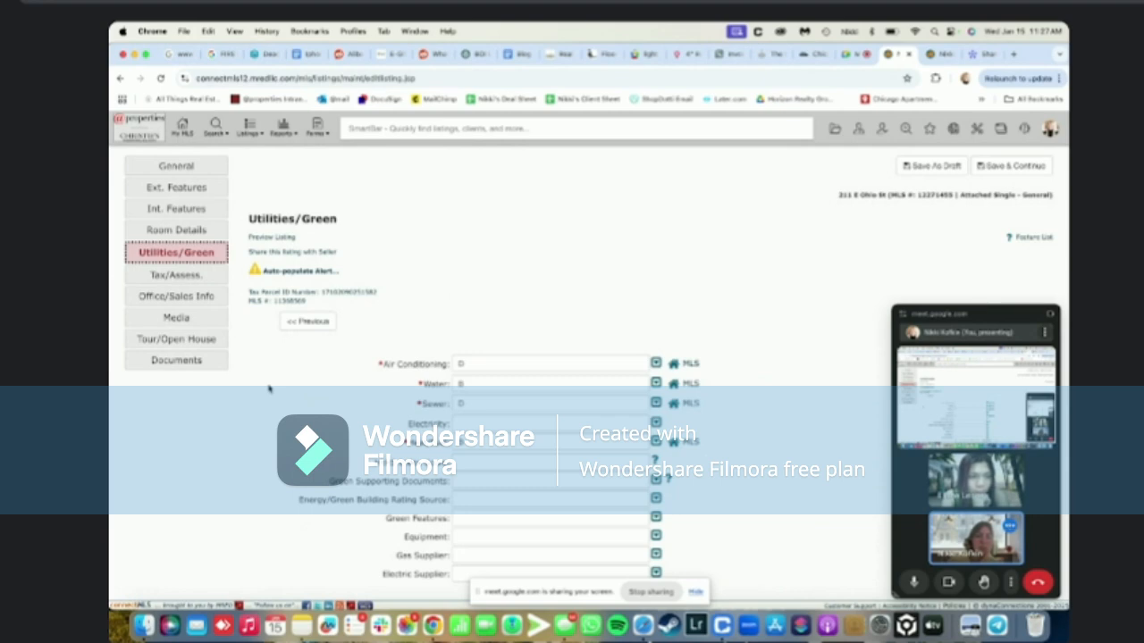
{"action": "scroll", "coordinate": [268, 389], "scroll_direction": "down", "scroll_amount": 4}
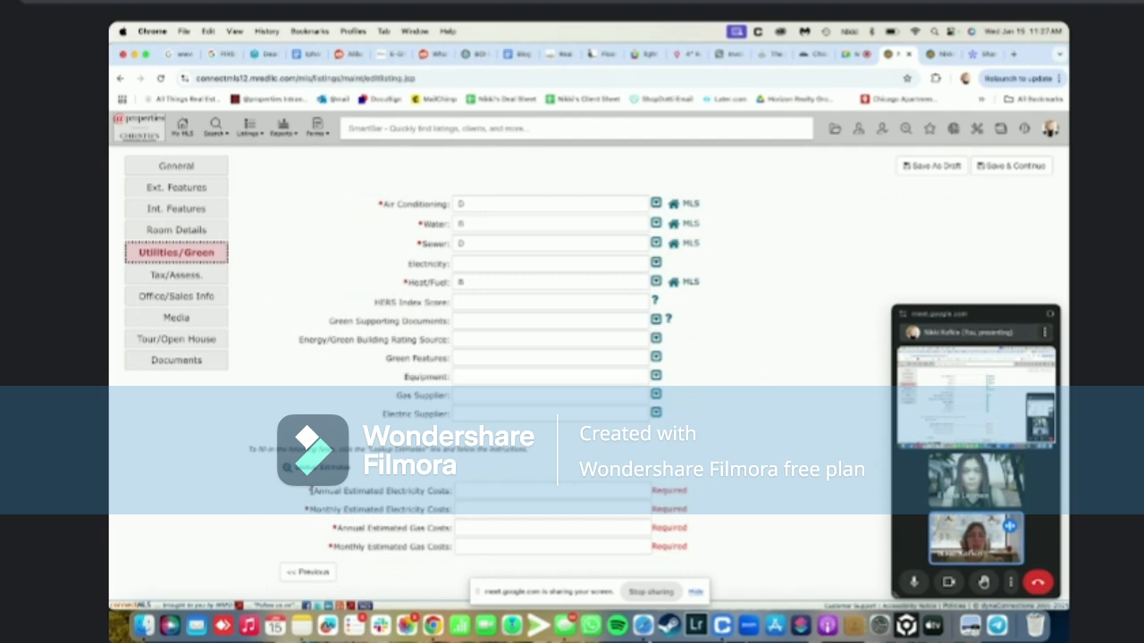
{"action": "left_click_drag", "start_coordinate": [309, 491], "coordinate": [452, 555]}
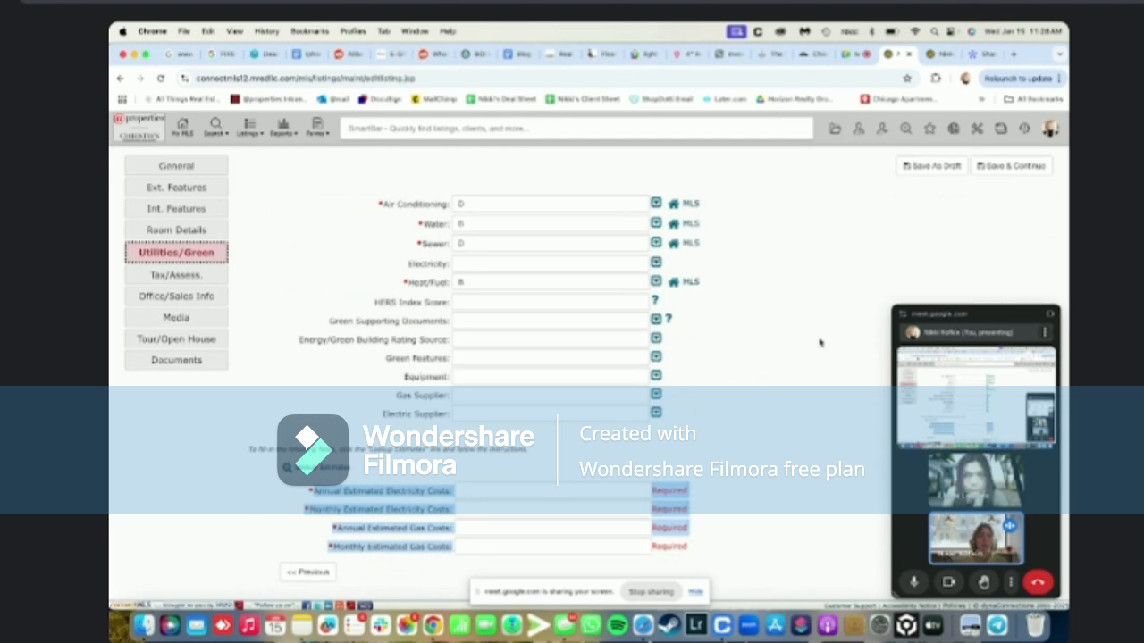
{"action": "scroll", "coordinate": [819, 342], "scroll_direction": "up", "scroll_amount": 4}
Open myatproperties.com in a new tab and sign in to the agent platform
{"action": "left_click", "coordinate": [931, 55]}
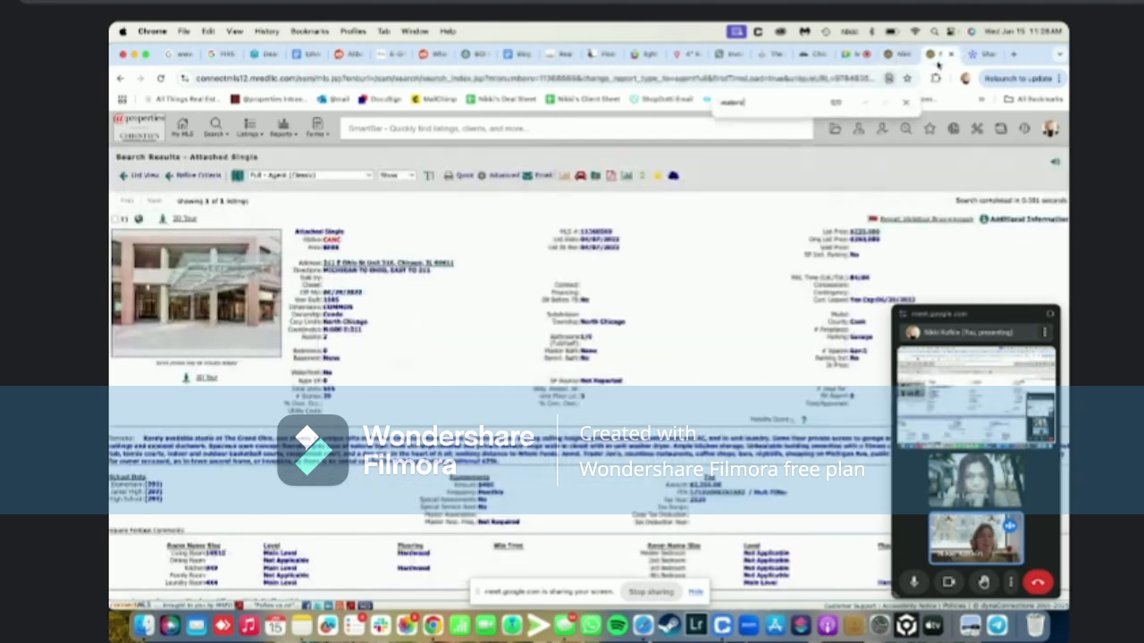
{"action": "left_click", "coordinate": [907, 106]}
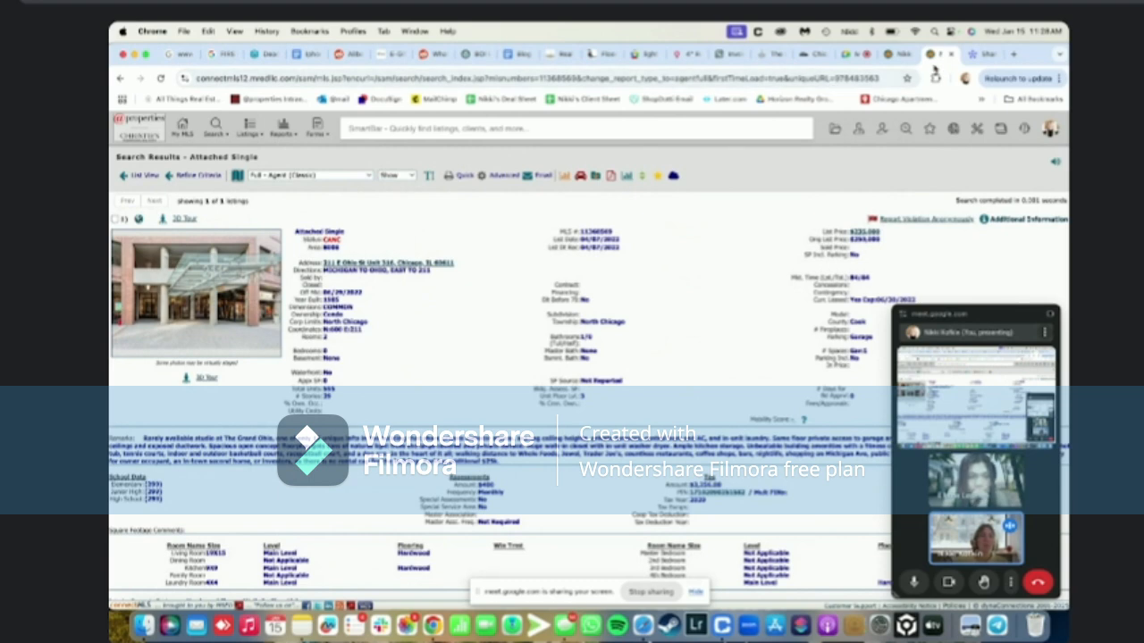
{"action": "left_click", "coordinate": [1010, 55]}
{"action": "type", "text": "myatproperties.com"}
{"action": "key", "text": "Return"}
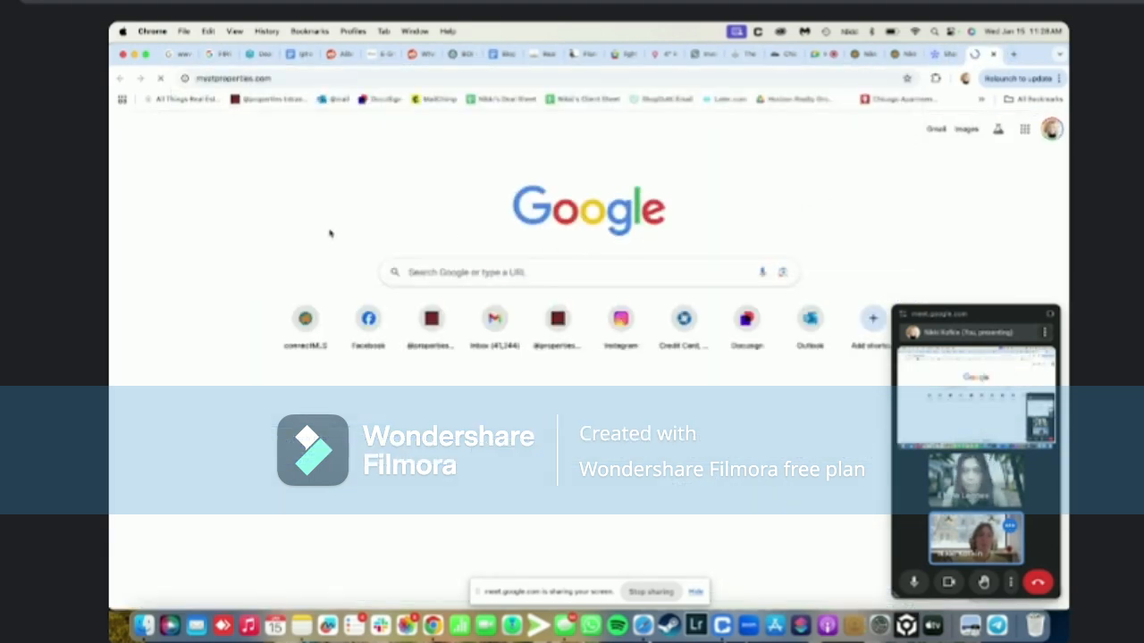
{"action": "key", "text": "Return"}
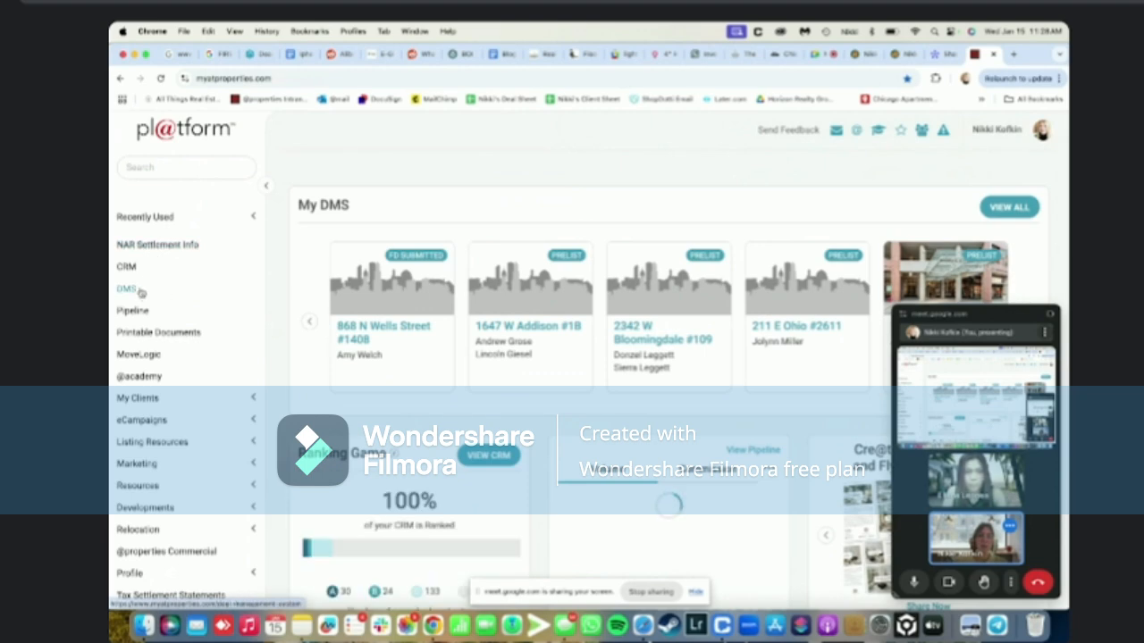
In DMS, search the Property Folders for 316
{"action": "left_click", "coordinate": [121, 294]}
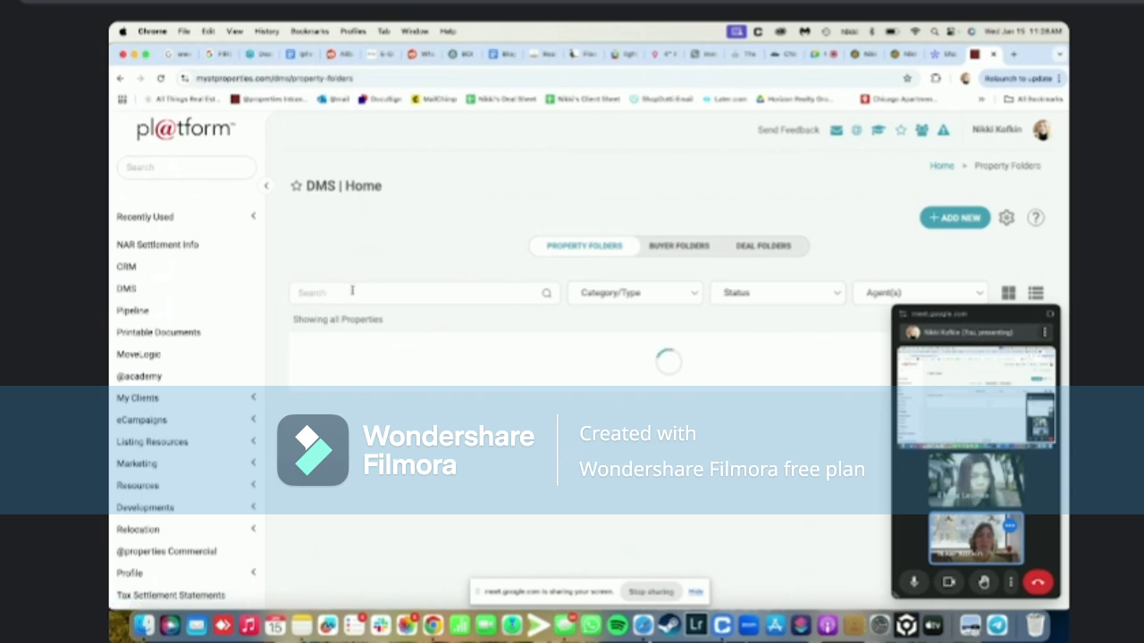
{"action": "left_click", "coordinate": [352, 290]}
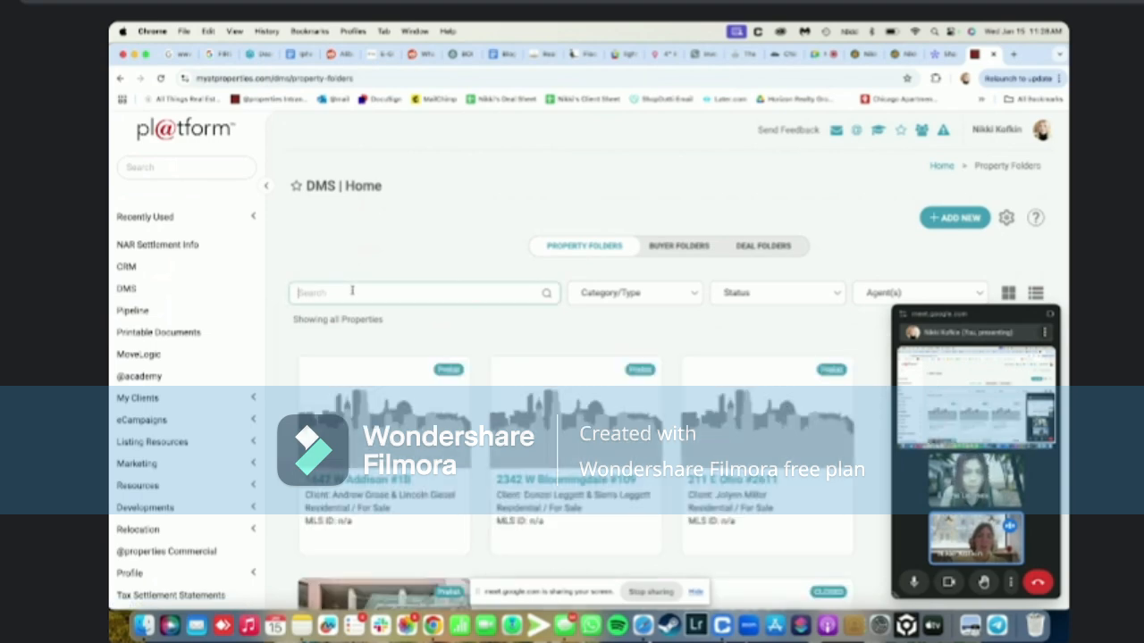
{"action": "left_click", "coordinate": [755, 245]}
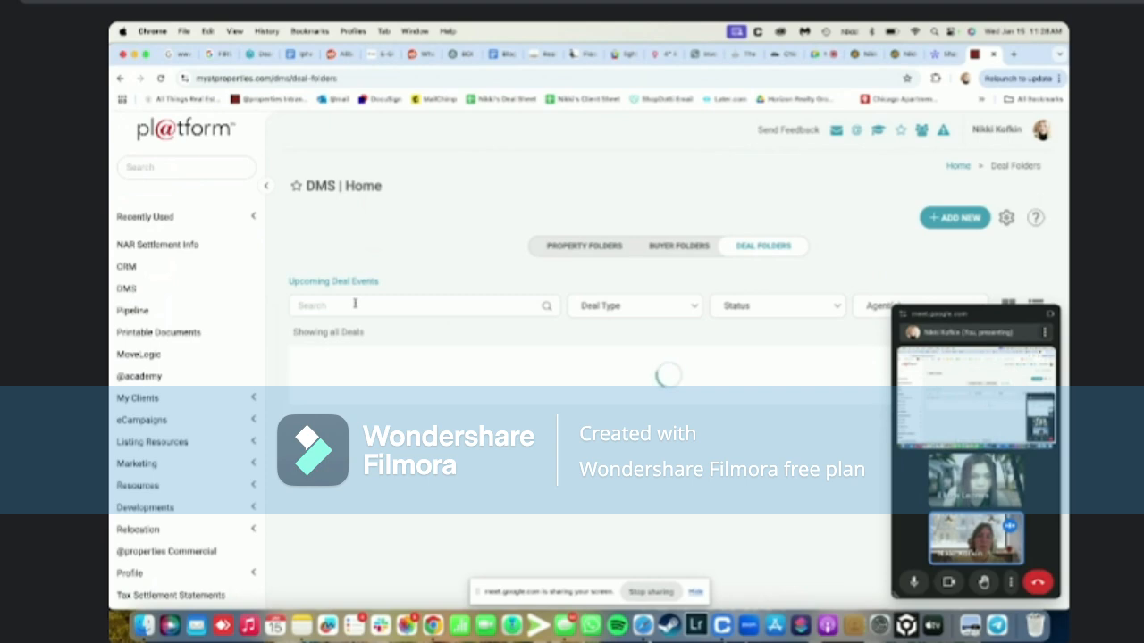
{"action": "left_click", "coordinate": [559, 246]}
{"action": "left_click", "coordinate": [485, 293]}
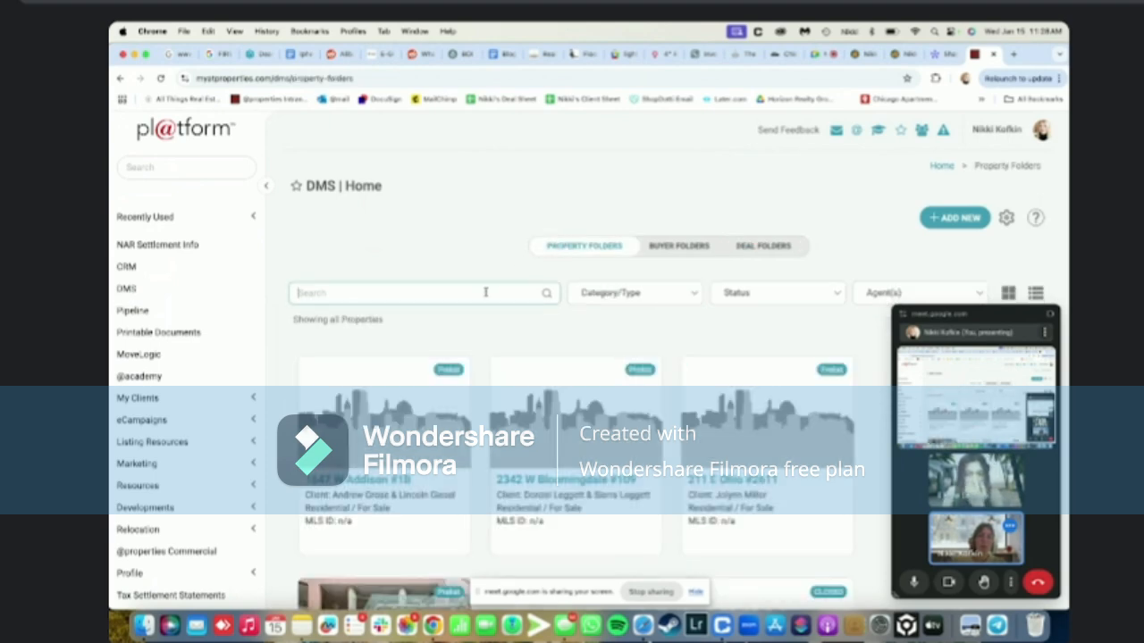
{"action": "scroll", "coordinate": [456, 396], "scroll_direction": "down", "scroll_amount": 3}
{"action": "scroll", "coordinate": [455, 396], "scroll_direction": "down", "scroll_amount": 2}
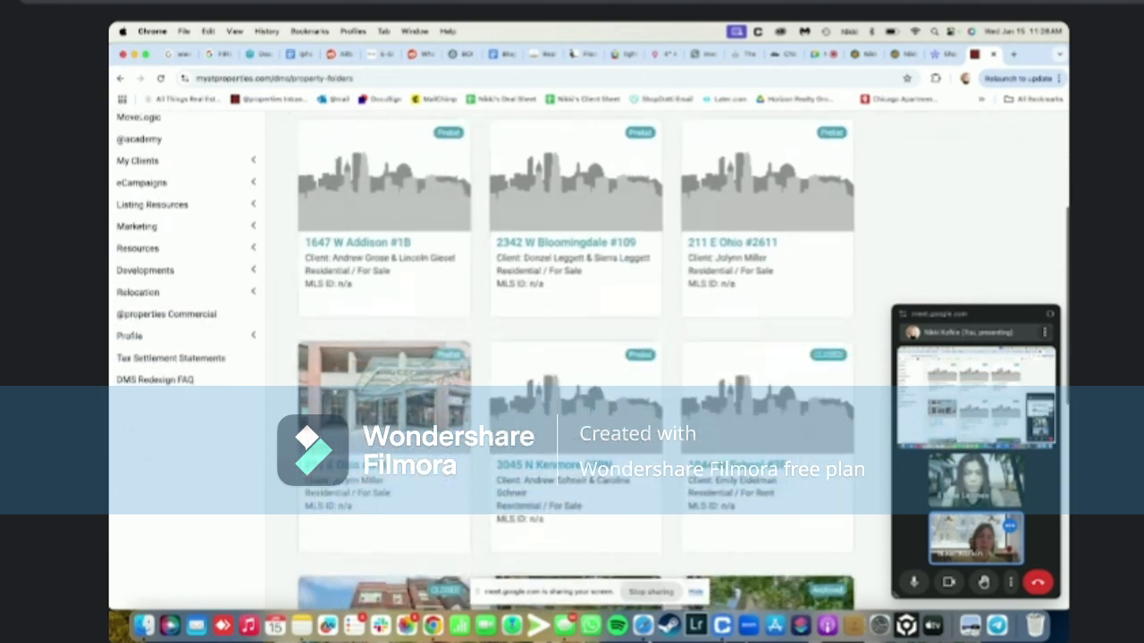
{"action": "scroll", "coordinate": [331, 227], "scroll_direction": "up", "scroll_amount": 3}
{"action": "type", "text": "316"}
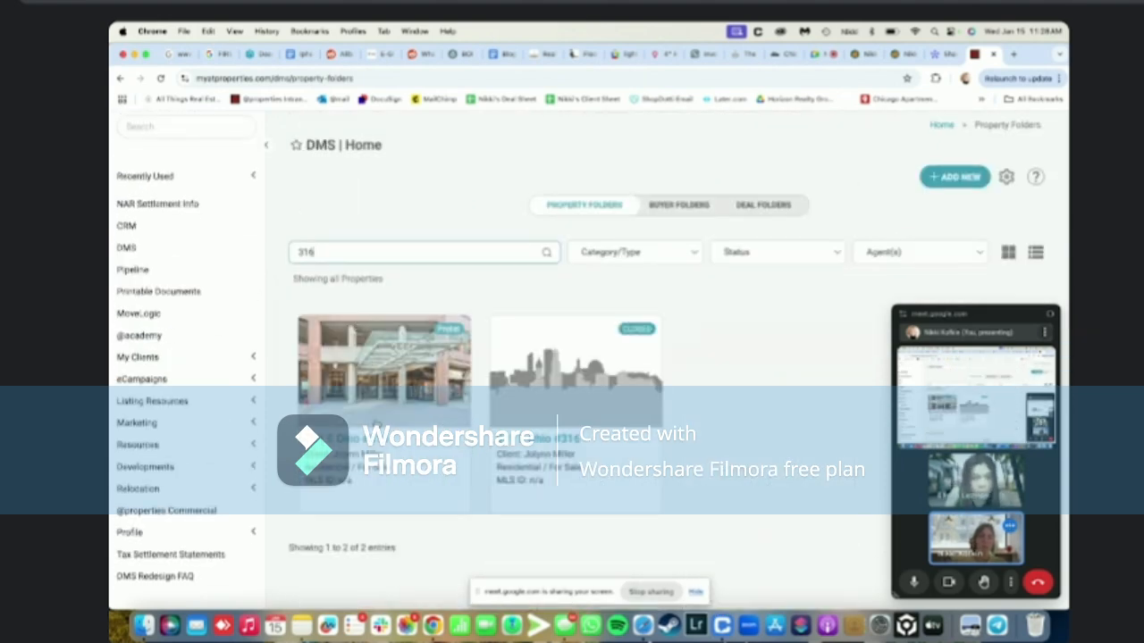
{"action": "scroll", "coordinate": [377, 459], "scroll_direction": "down", "scroll_amount": 2}
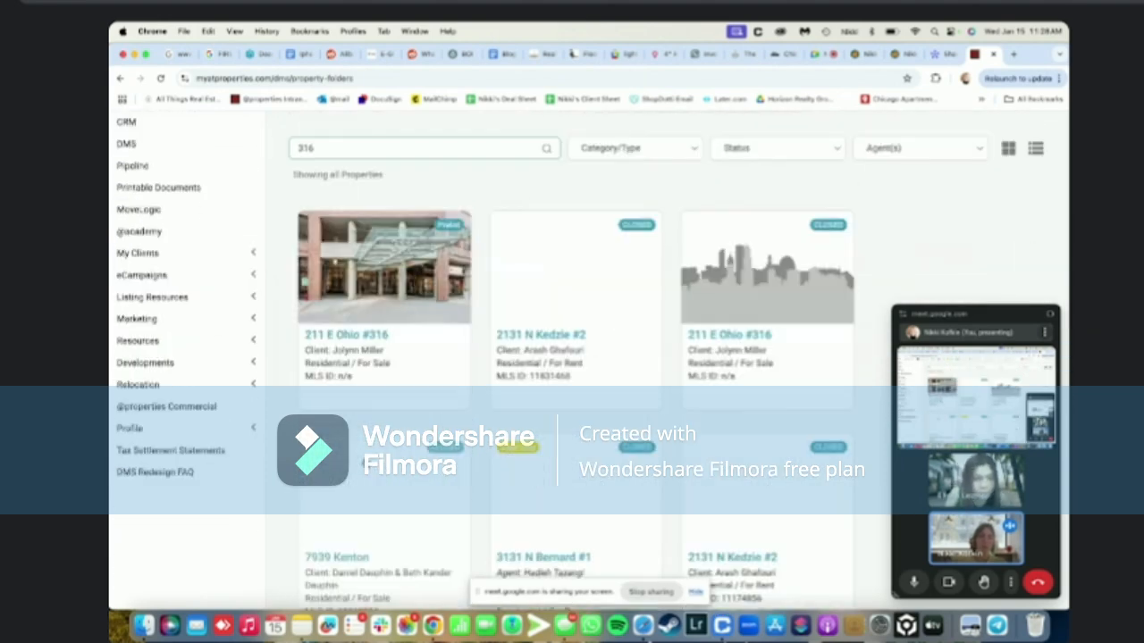
{"action": "scroll", "coordinate": [343, 348], "scroll_direction": "up", "scroll_amount": 1}
{"action": "left_click", "coordinate": [340, 320]}
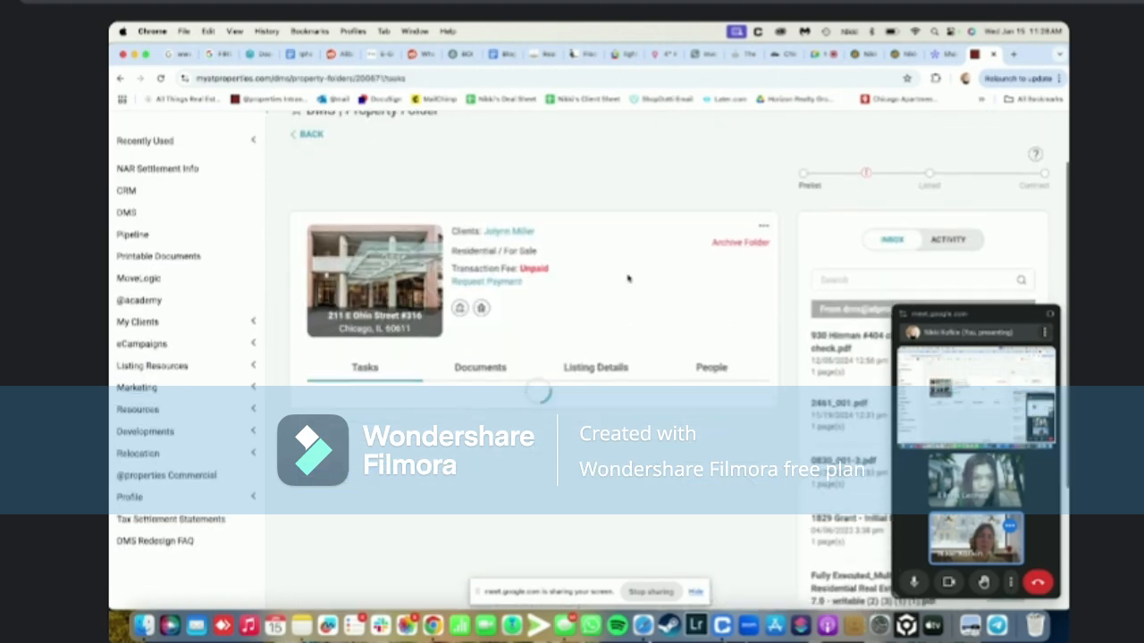
{"action": "left_click", "coordinate": [715, 378]}
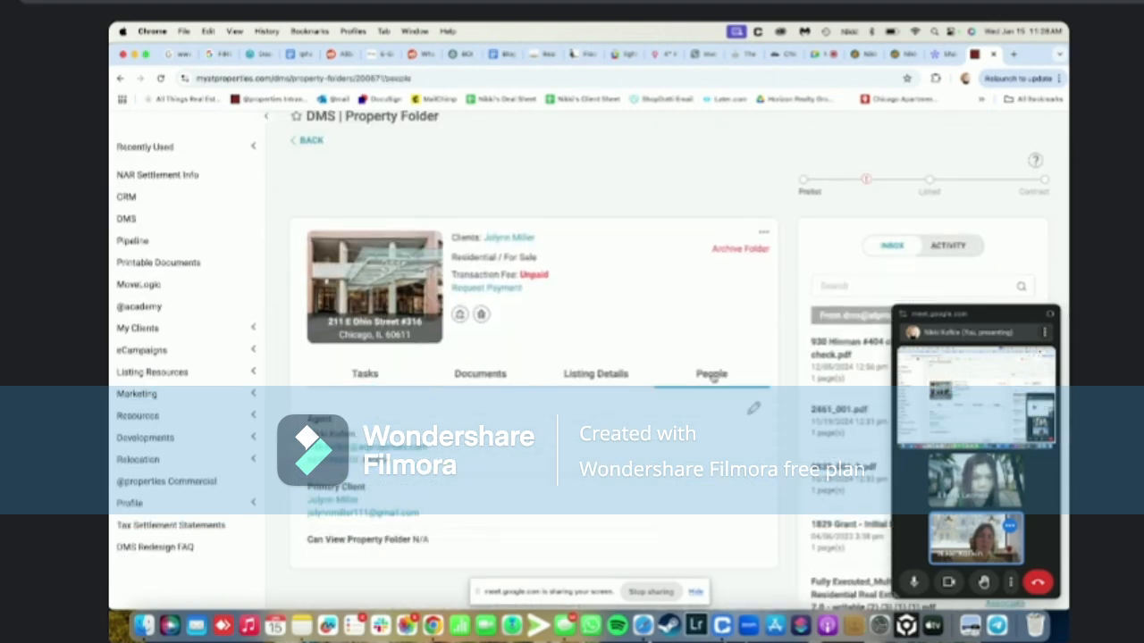
{"action": "scroll", "coordinate": [607, 428], "scroll_direction": "down", "scroll_amount": 1}
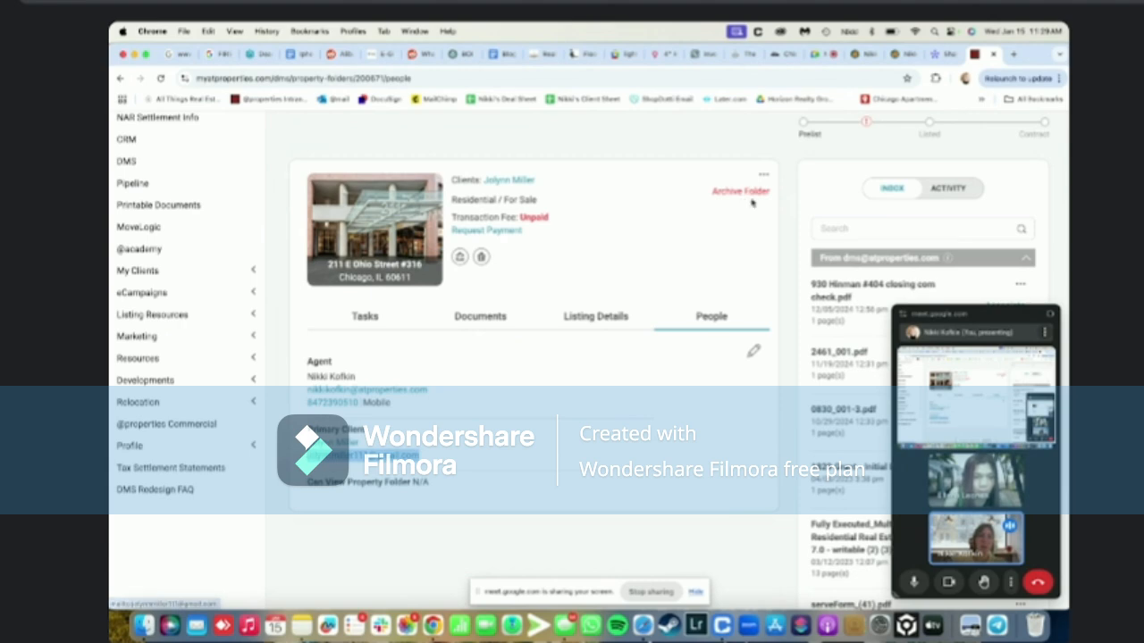
Open Outlook and add the assistant's contact as a Cc recipient
{"action": "left_click", "coordinate": [1015, 53]}
{"action": "type", "text": "outl"}
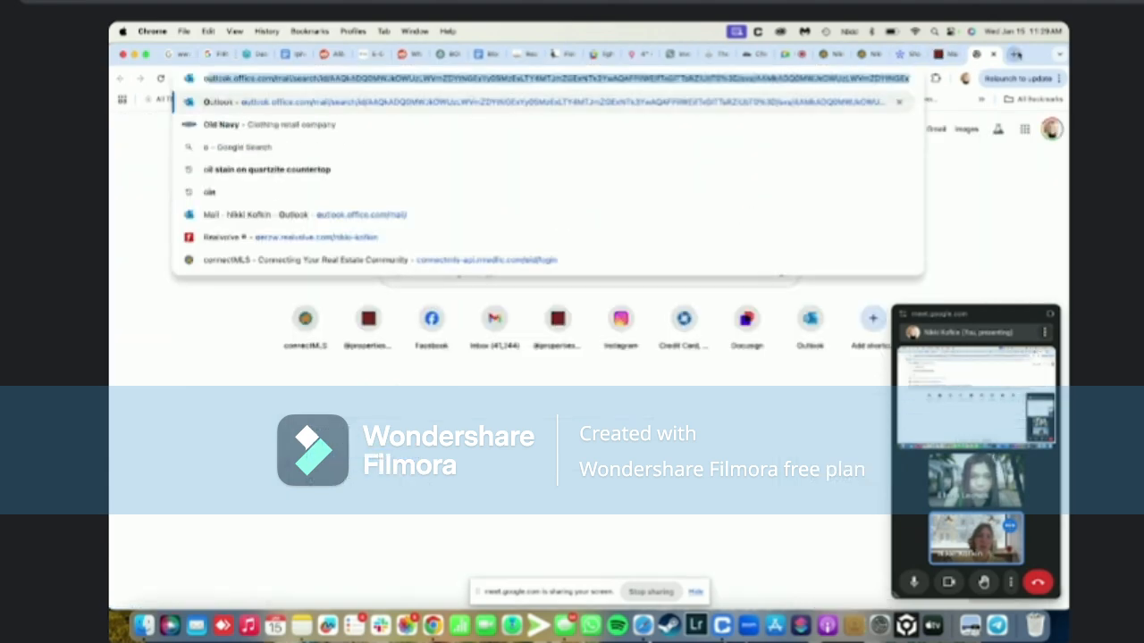
{"action": "key", "text": "Return"}
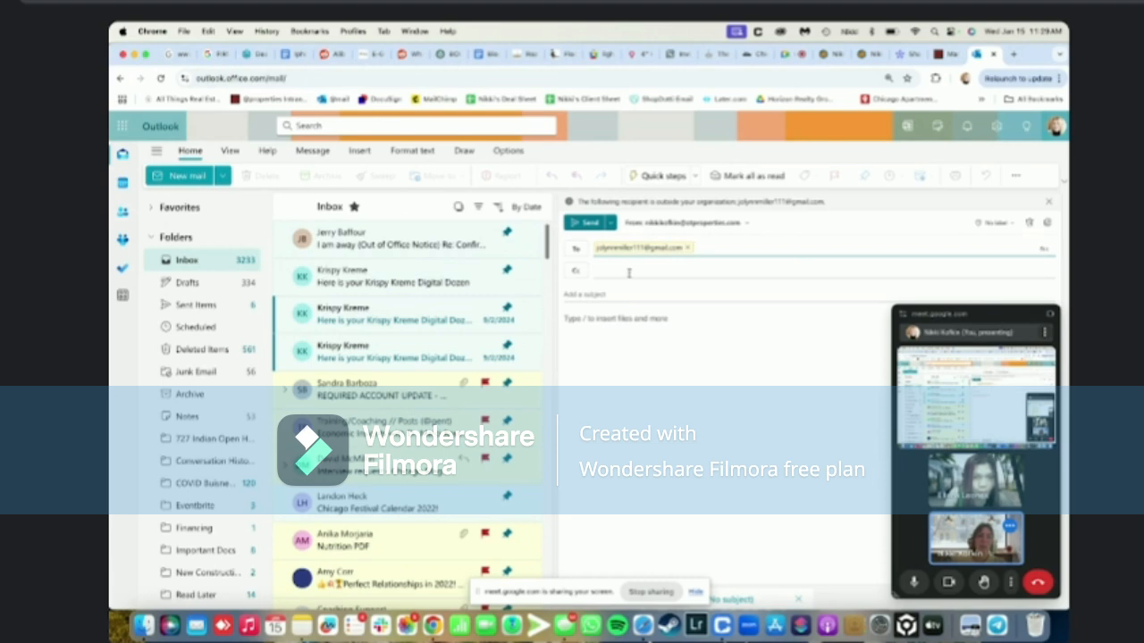
{"action": "left_click", "coordinate": [624, 293]}
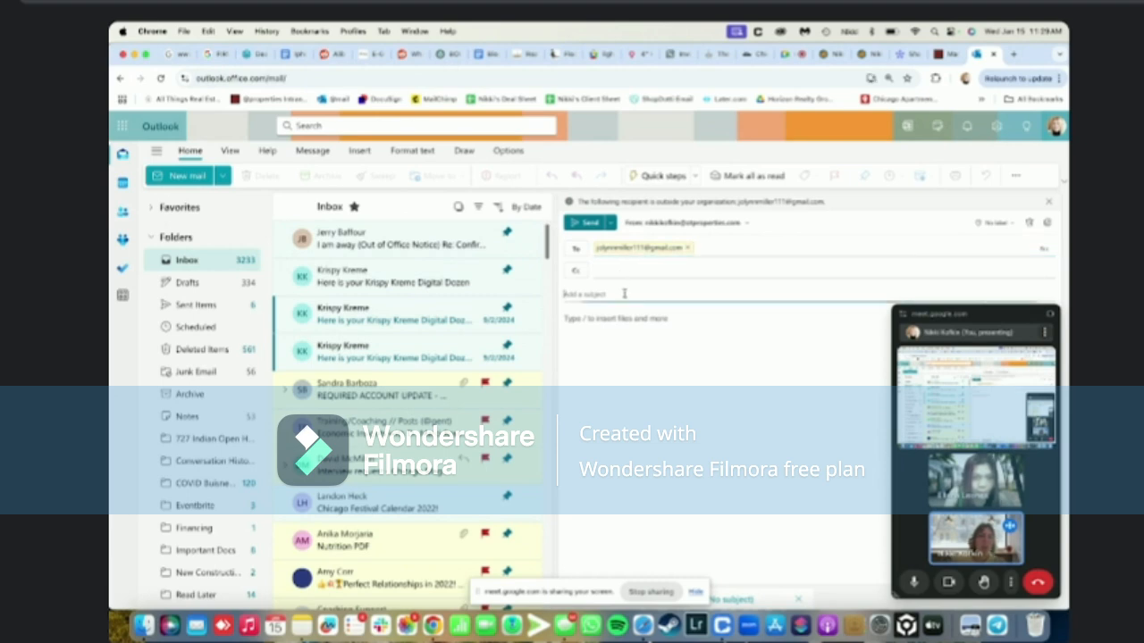
{"action": "left_click", "coordinate": [609, 272]}
{"action": "type", "text": "nikki"}
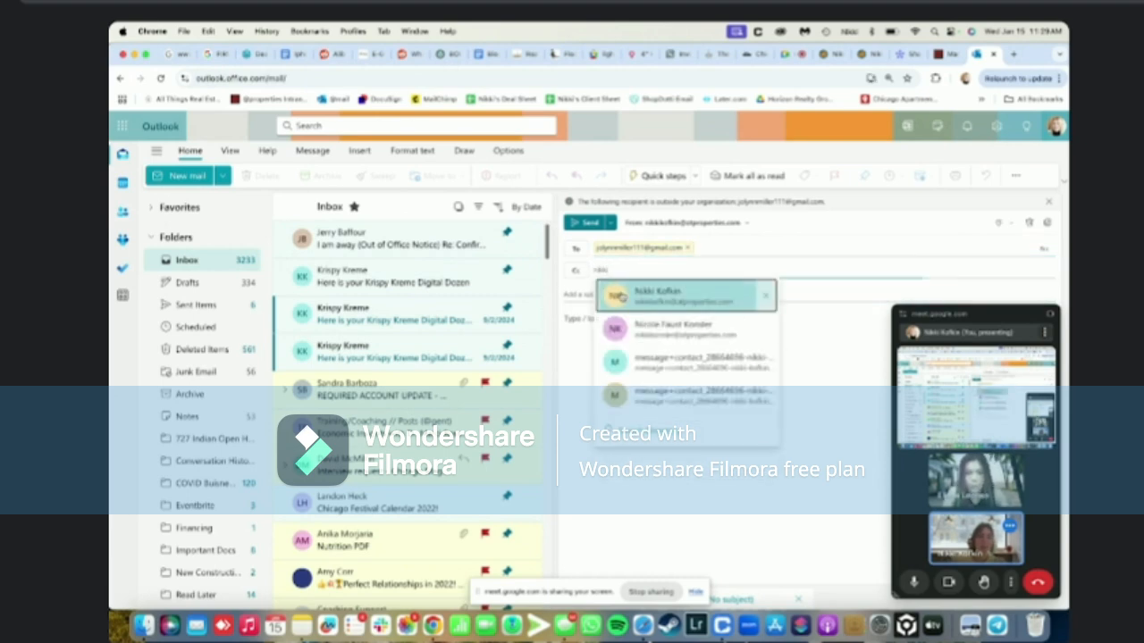
{"action": "left_click", "coordinate": [616, 297]}
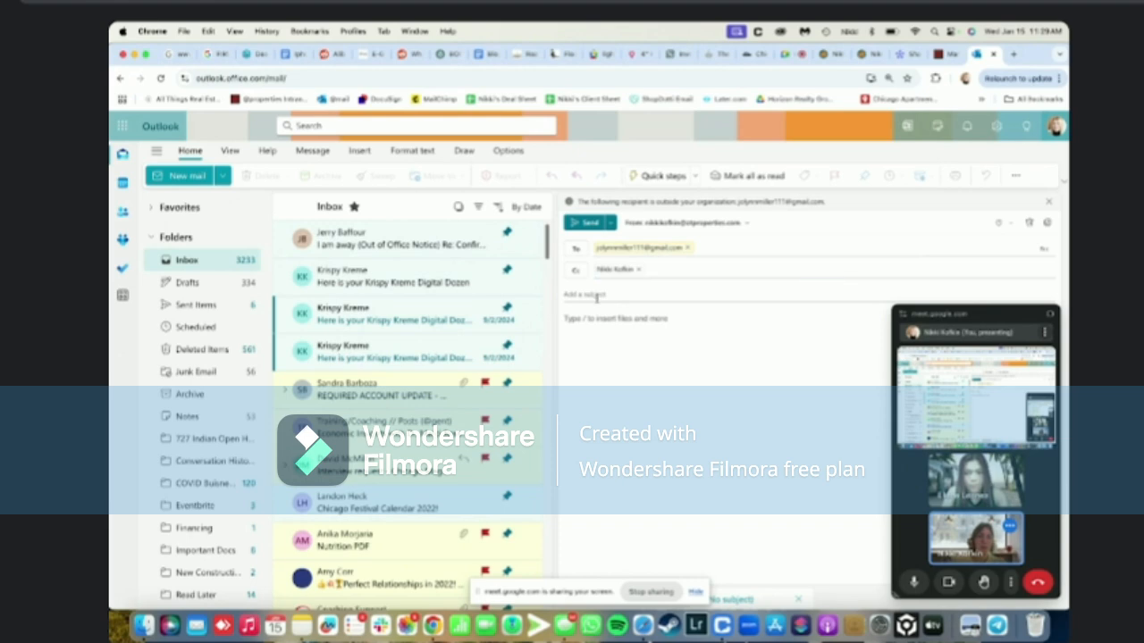
Enter subject 'Need gas and electric account numbers for #316' and write a body requesting the account numbers
{"action": "left_click", "coordinate": [599, 295]}
{"action": "type", "text": "Heed gas and"}
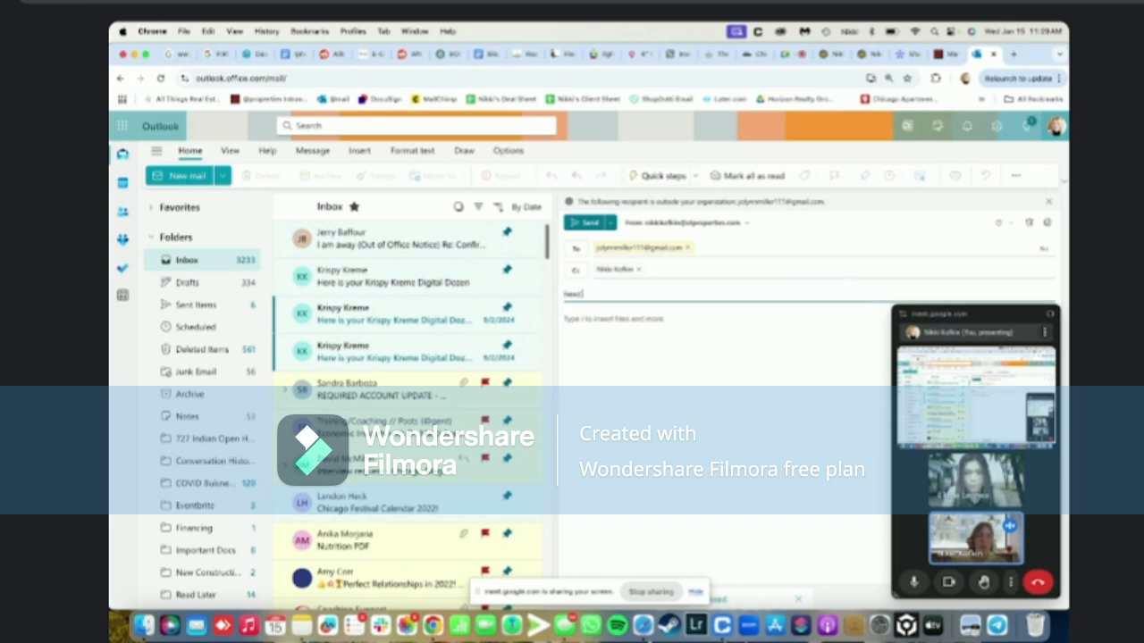
{"action": "type", "text": " electric account"}
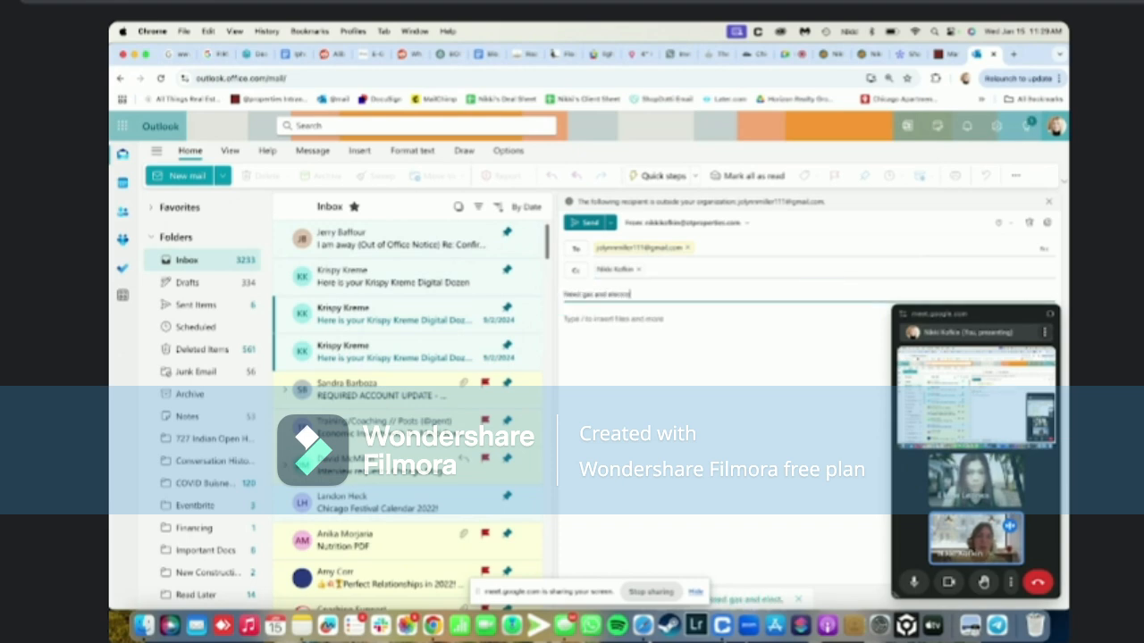
{"action": "type", "text": " numb"}
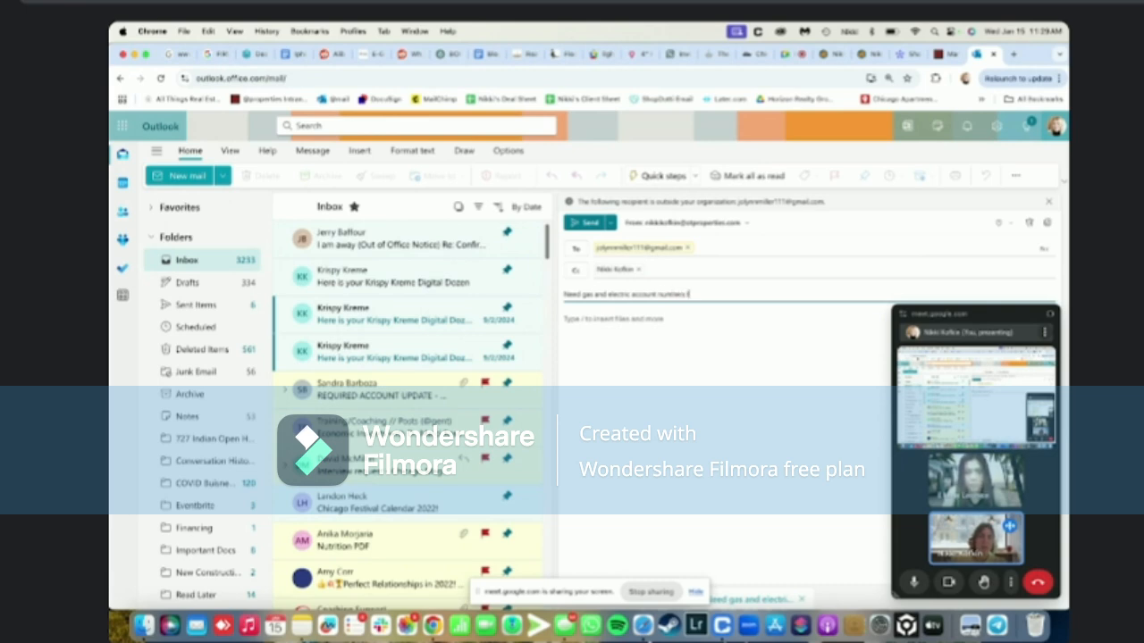
{"action": "type", "text": "ers for #3"}
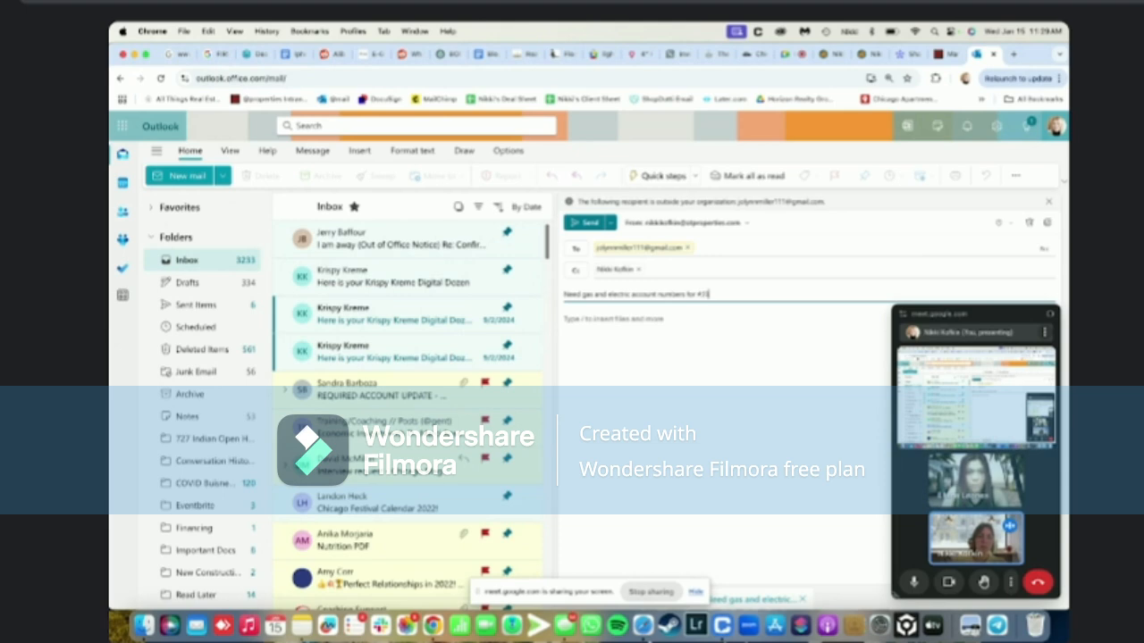
{"action": "type", "text": "16"}
{"action": "key", "text": "Tab"}
{"action": "type", "text": "Hi"}
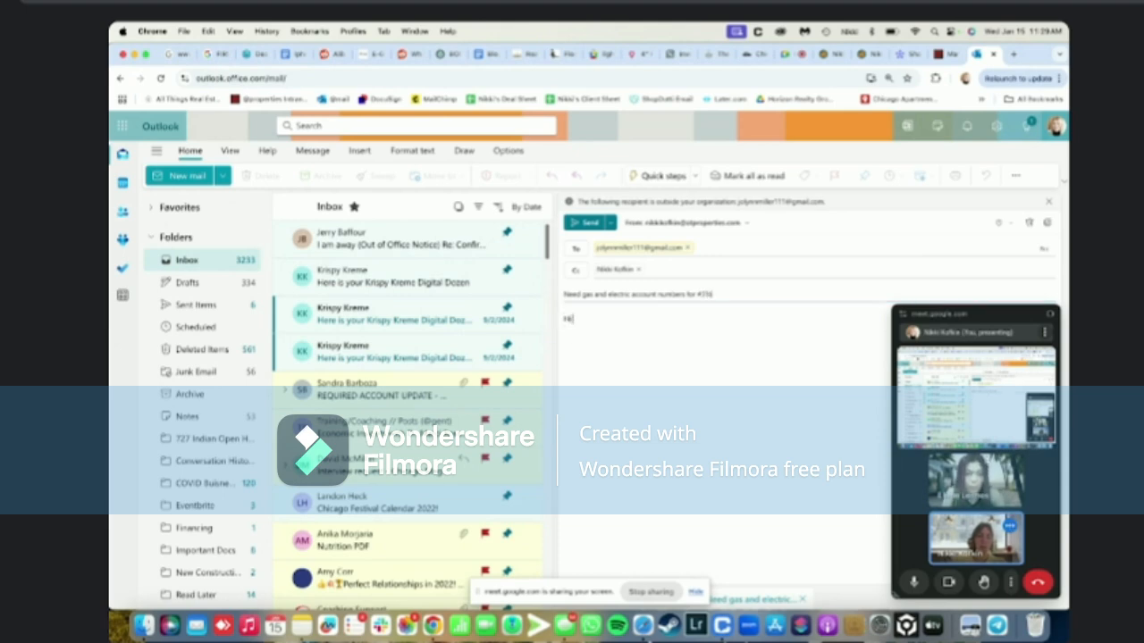
{"action": "type", "text": " Jolyen,"}
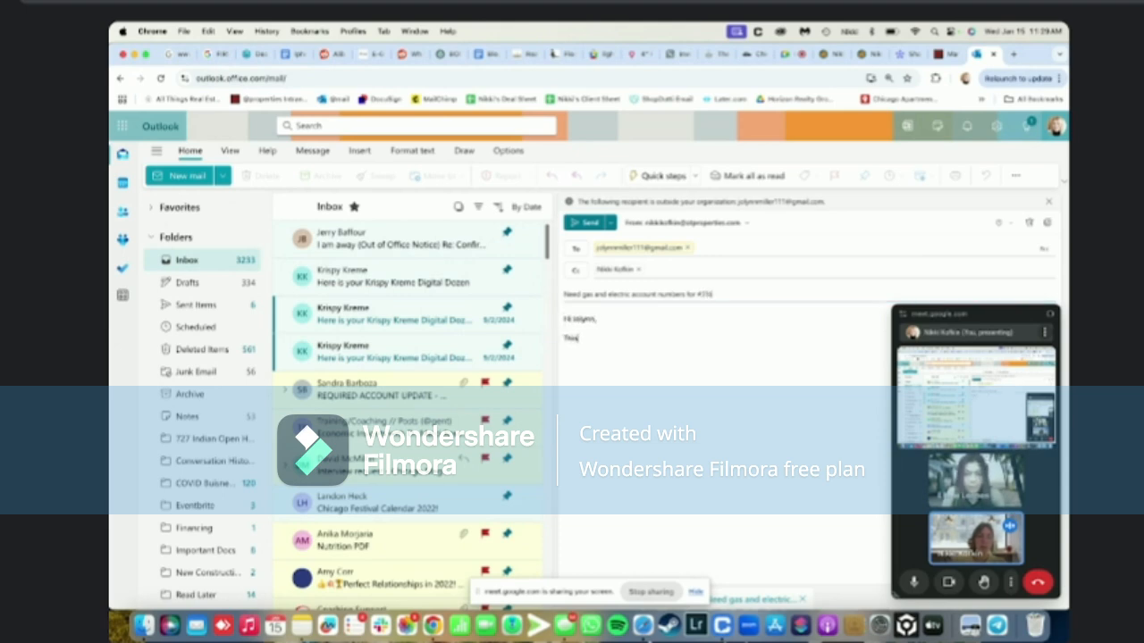
{"action": "type", "text": " Sharon"}
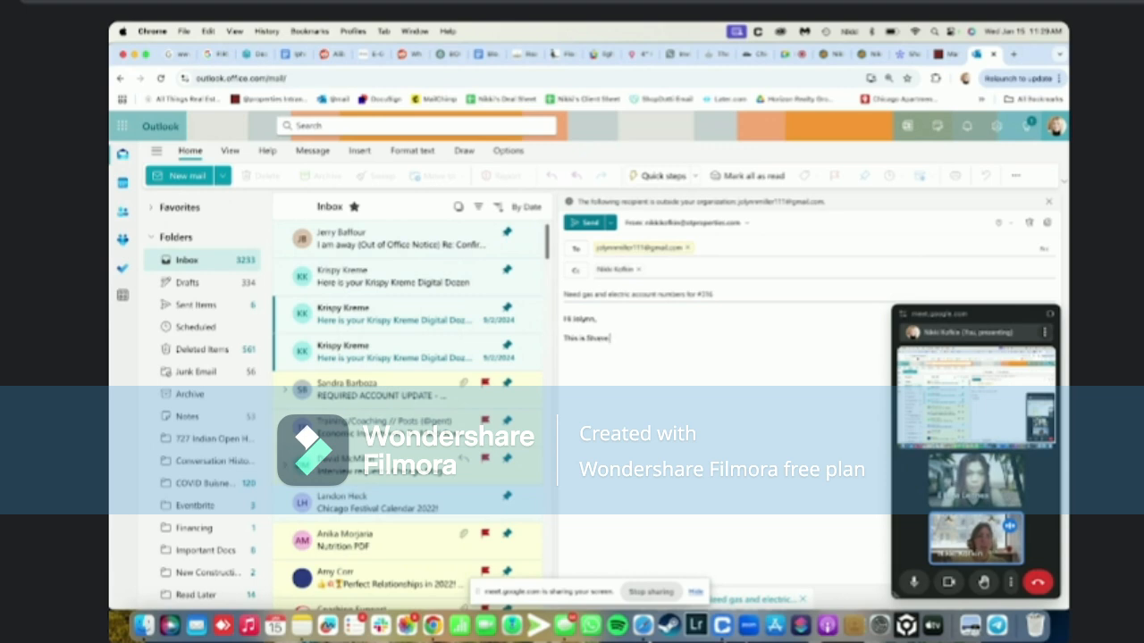
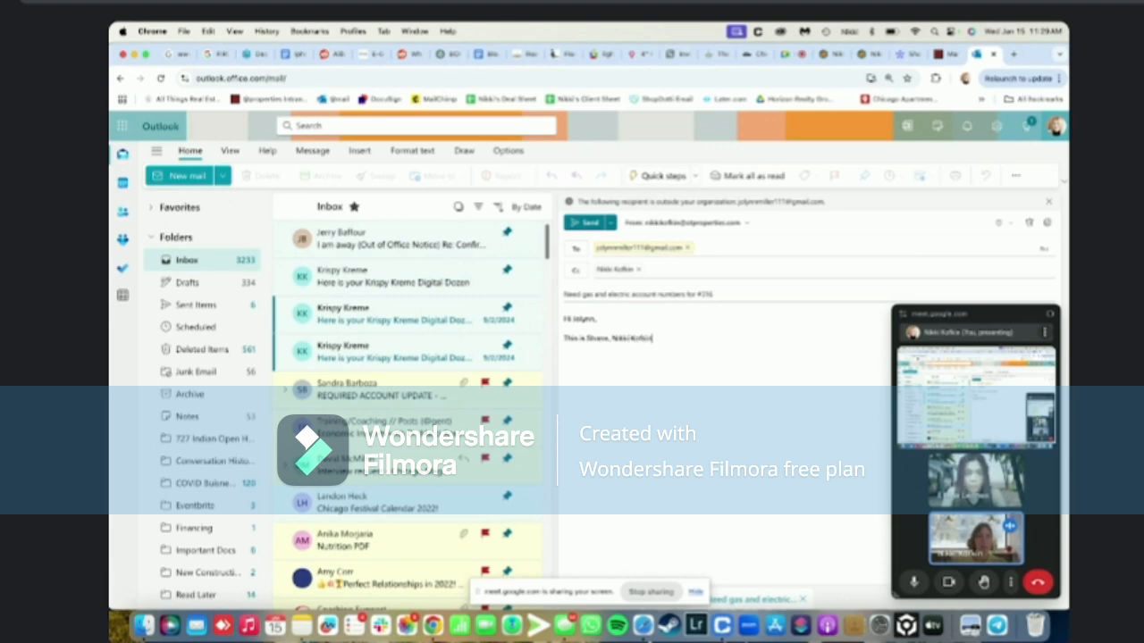
{"action": "type", "text": "'s assistant,"}
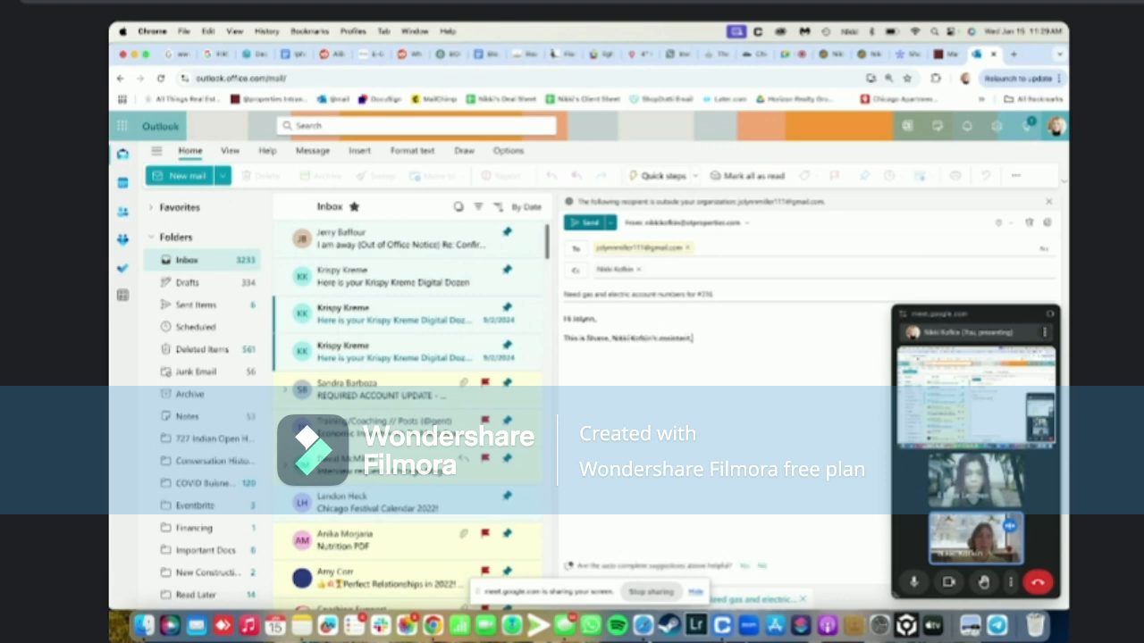
{"action": "type", "text": " an"}
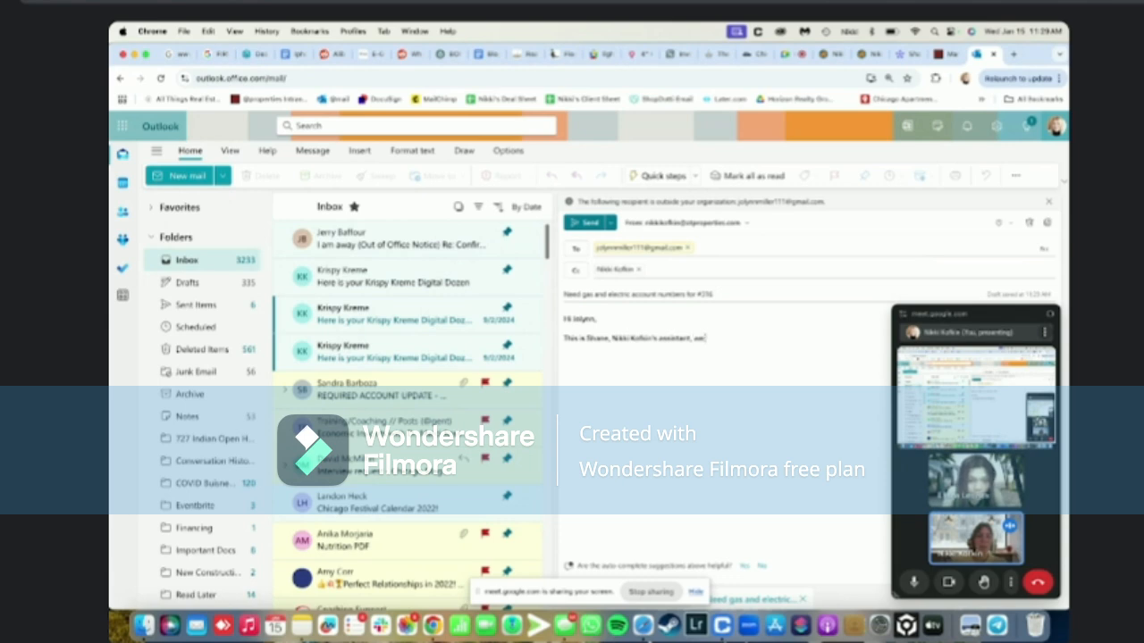
{"action": "type", "text": " need the elec"}
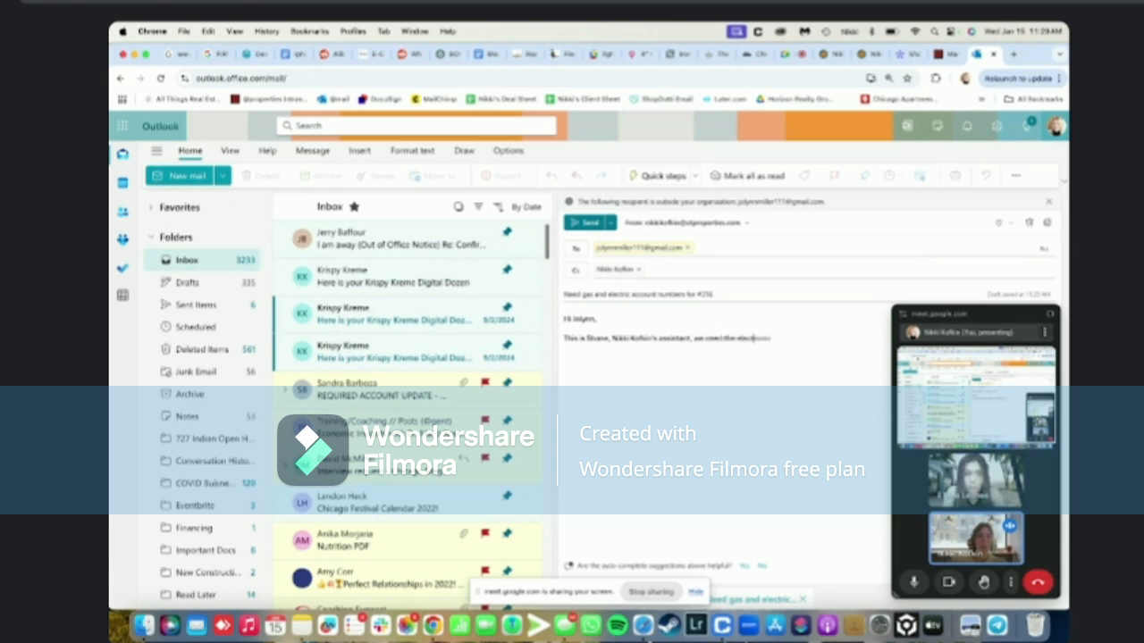
{"action": "type", "text": "tric and gas account"}
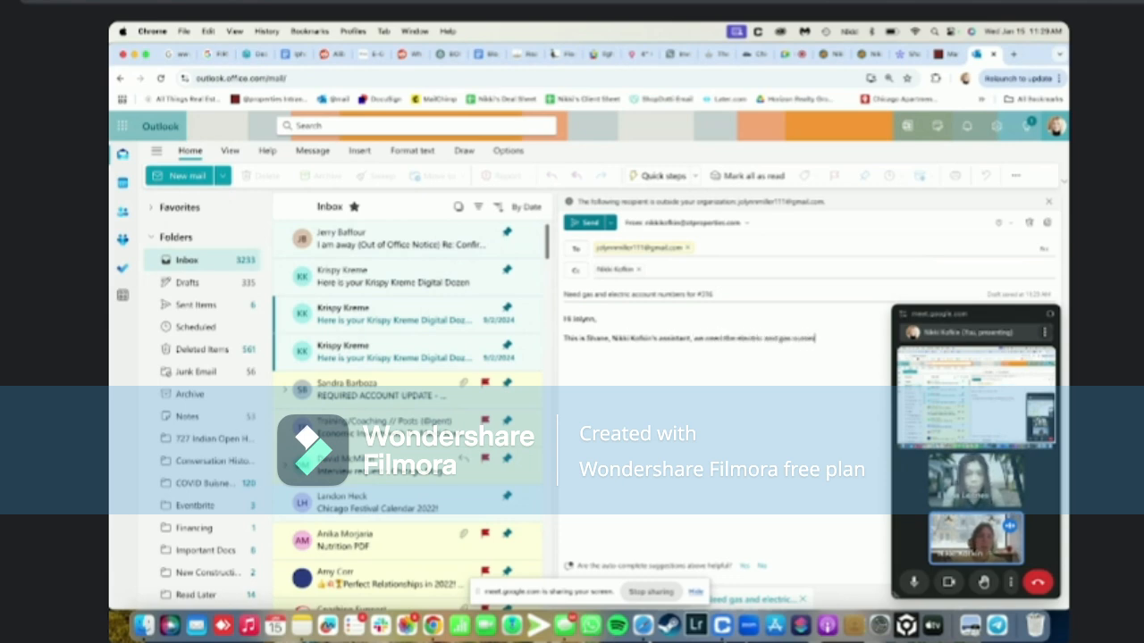
Correct 'numers' to 'numbers' in the message body
{"action": "left_click", "coordinate": [808, 339]}
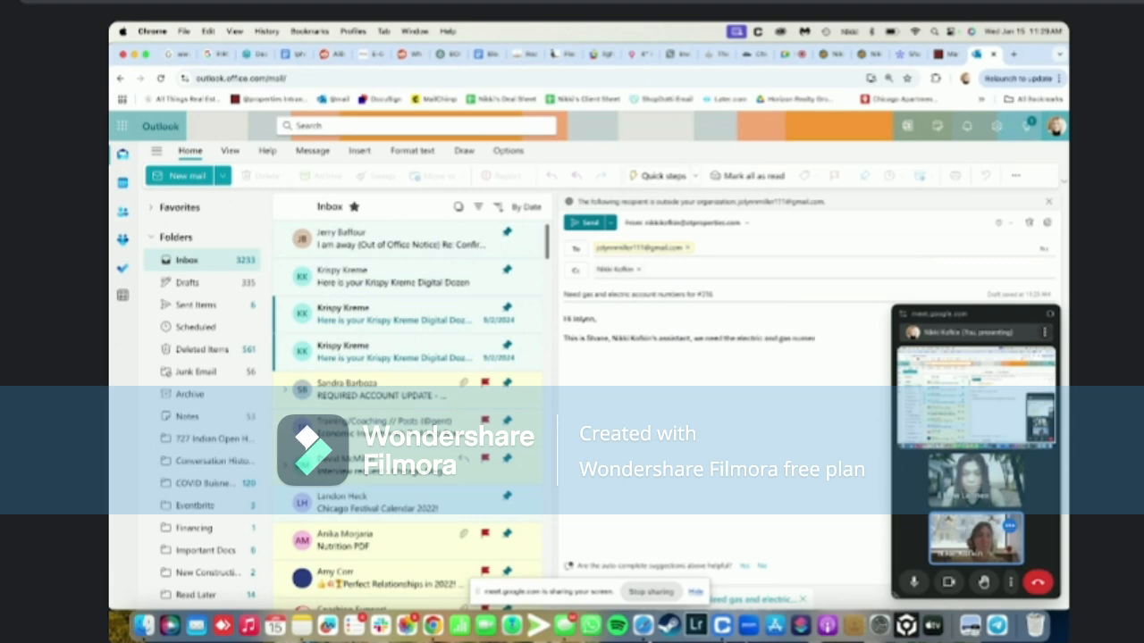
{"action": "type", "text": "b"}
{"action": "key", "text": "Right"}
{"action": "key", "text": "Right"}
{"action": "key", "text": "Right"}
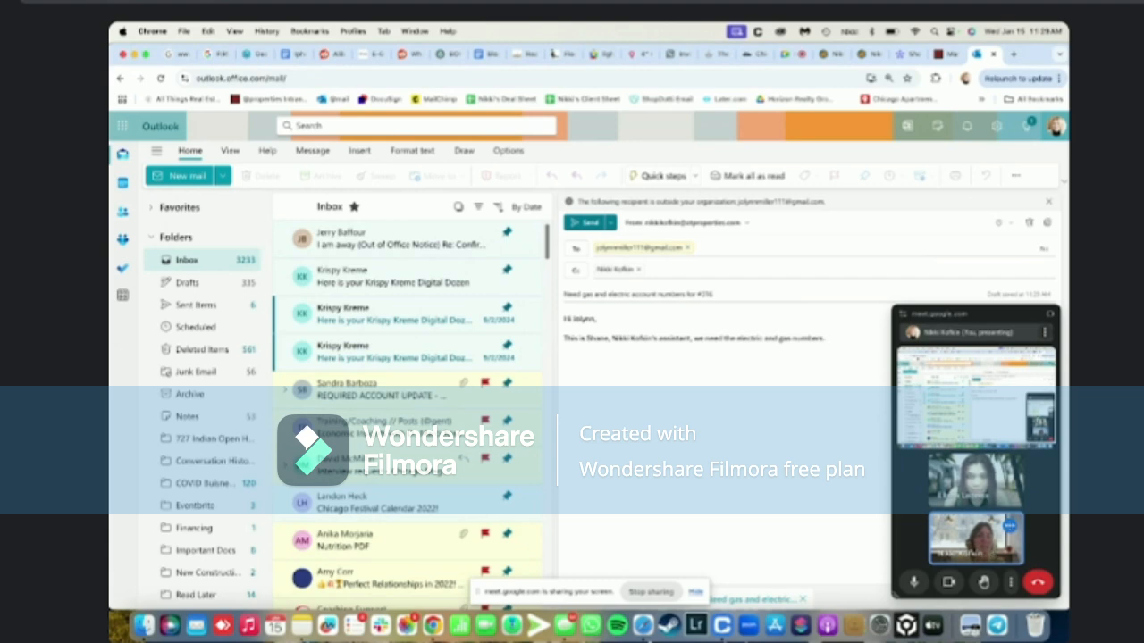
Back on the connectMLS Utilities/Green page, clear the selection and save the listing as a draft
{"action": "left_click", "coordinate": [829, 57]}
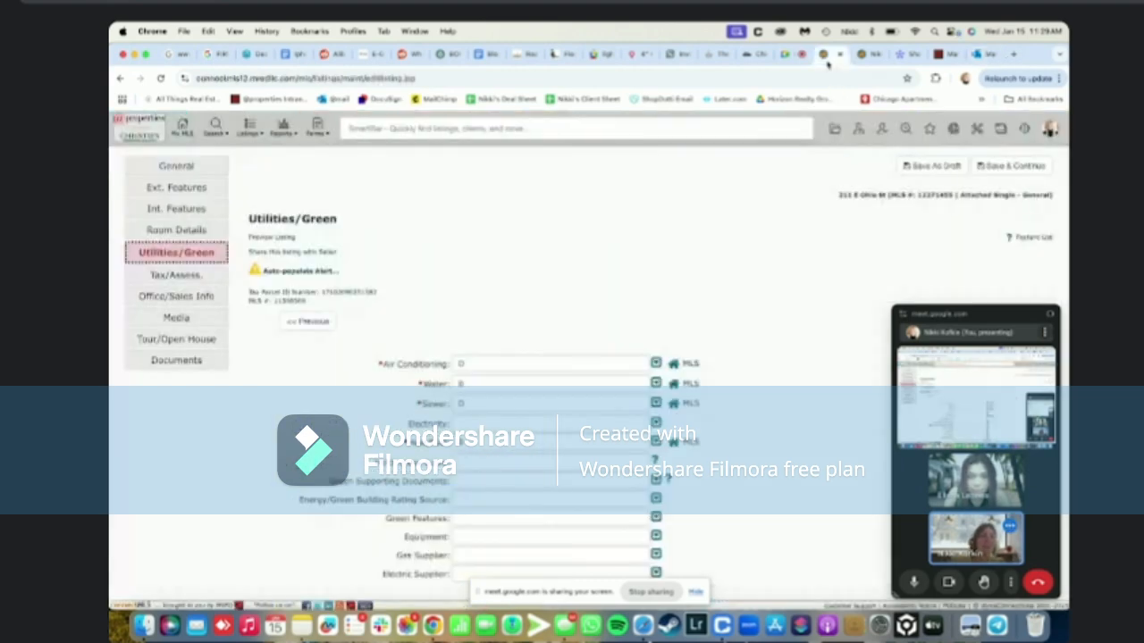
{"action": "scroll", "coordinate": [783, 389], "scroll_direction": "down", "scroll_amount": 3}
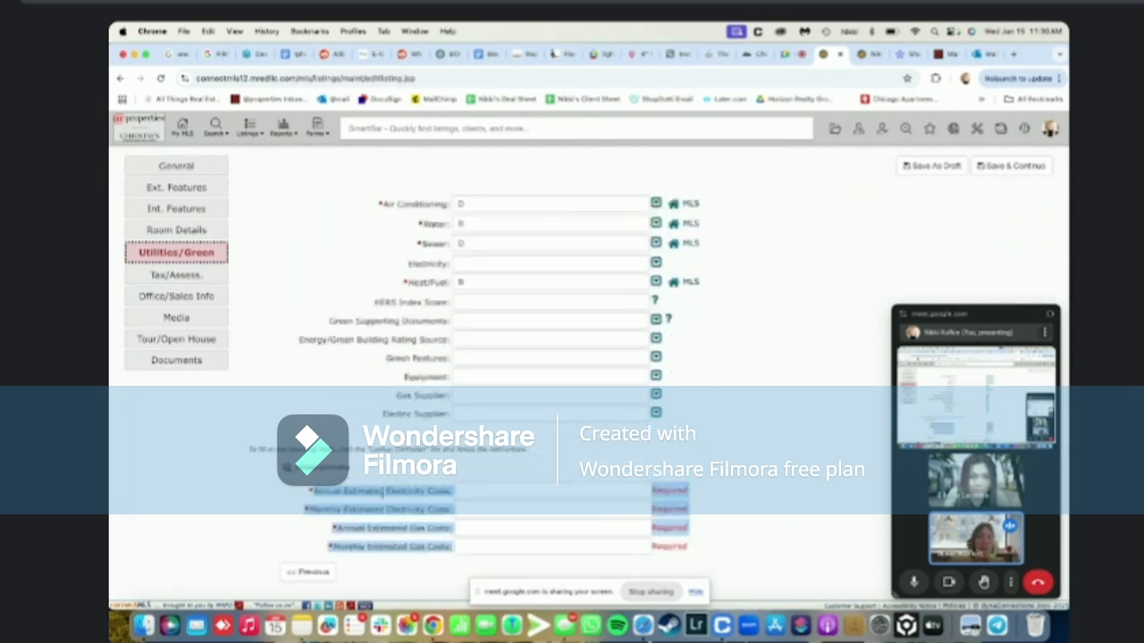
{"action": "left_click", "coordinate": [383, 491]}
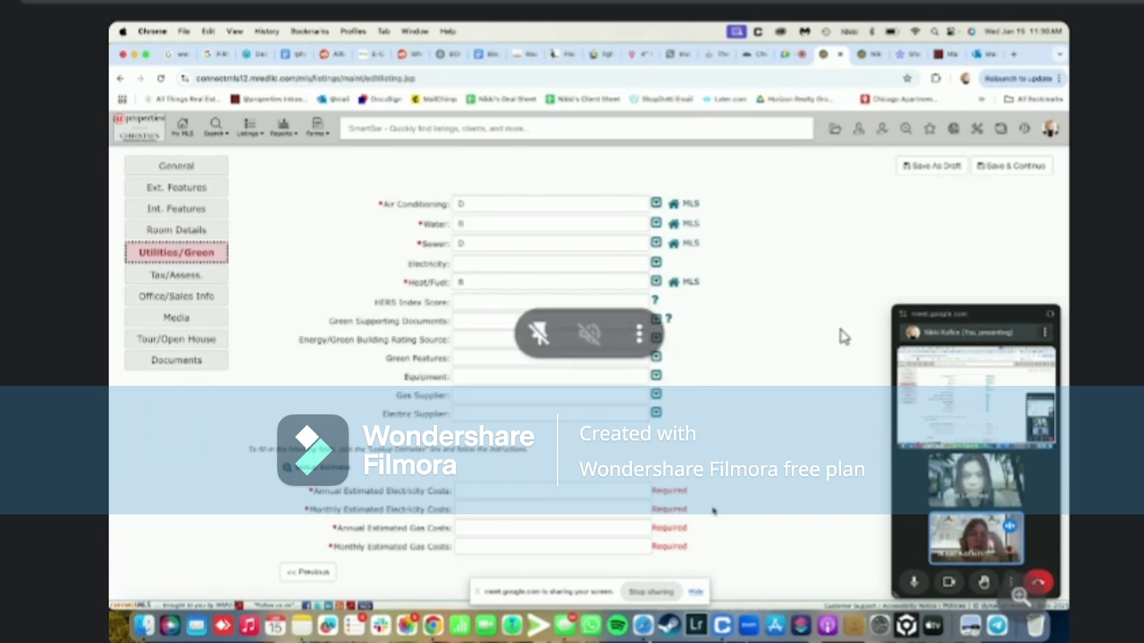
{"action": "left_click", "coordinate": [932, 168]}
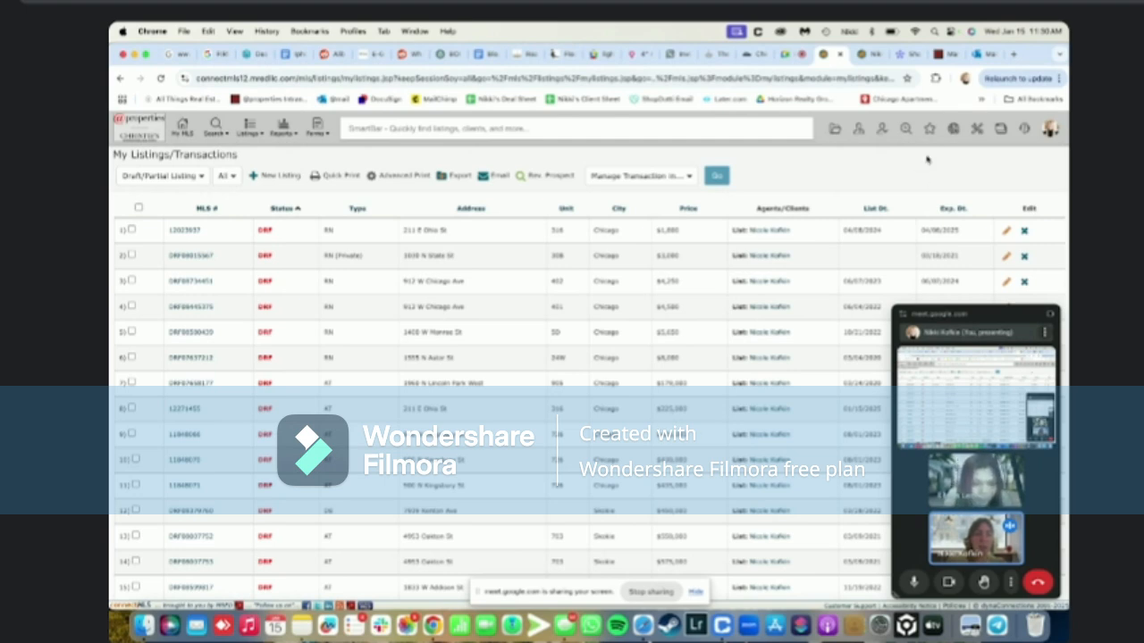
{"action": "left_click", "coordinate": [904, 54]}
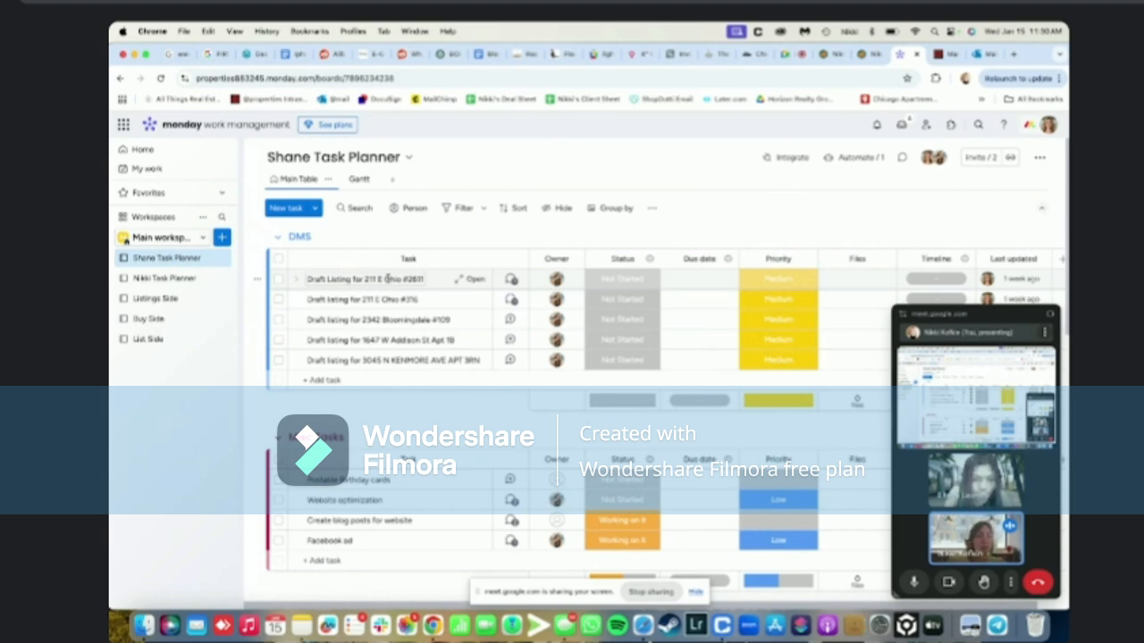
{"action": "left_click", "coordinate": [361, 318]}
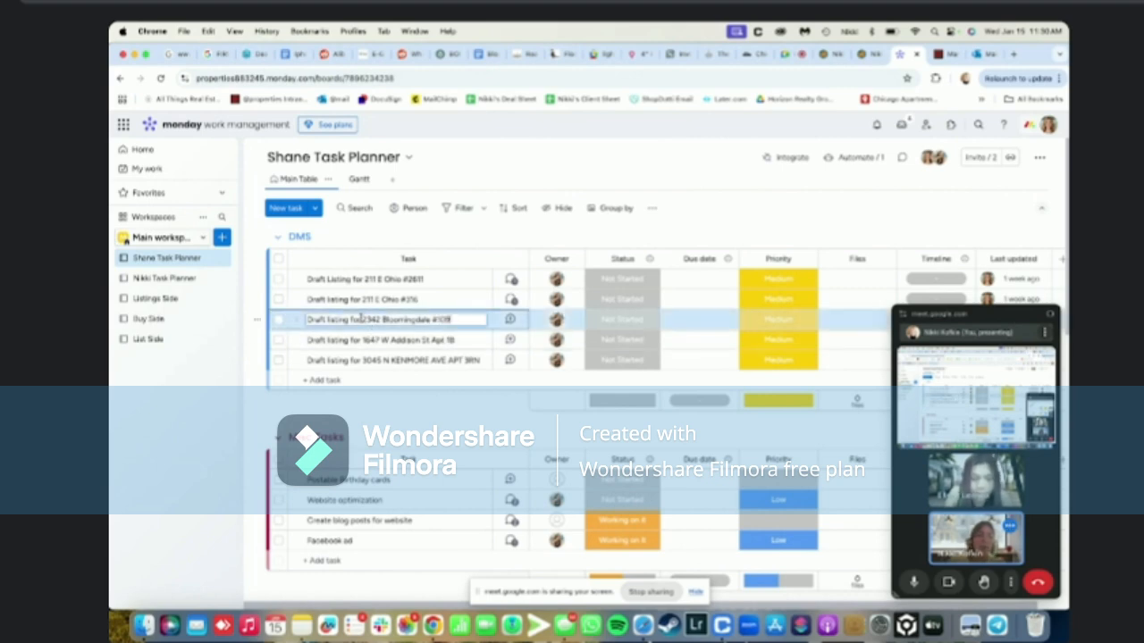
{"action": "left_click_drag", "start_coordinate": [361, 319], "coordinate": [452, 319]}
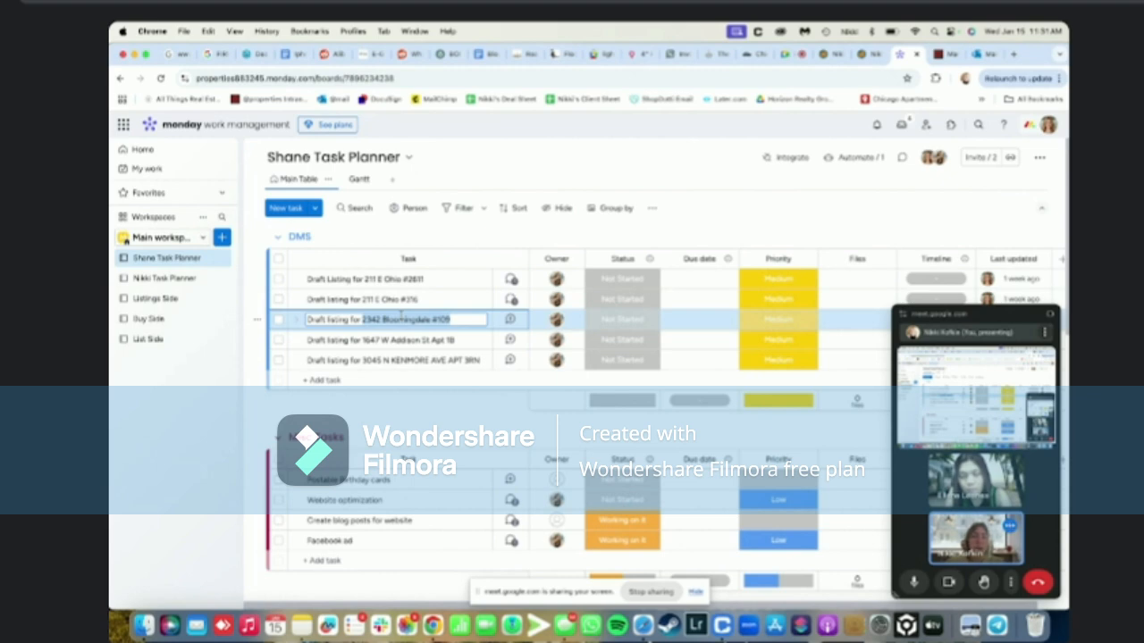
{"action": "left_click", "coordinate": [690, 176]}
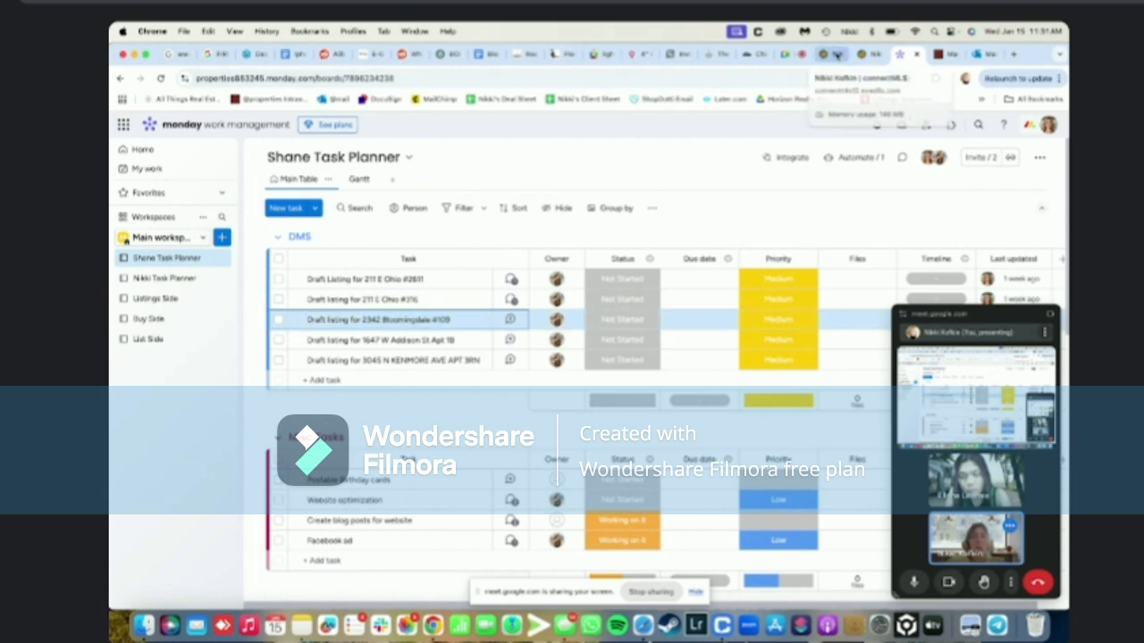
{"action": "left_click", "coordinate": [838, 55]}
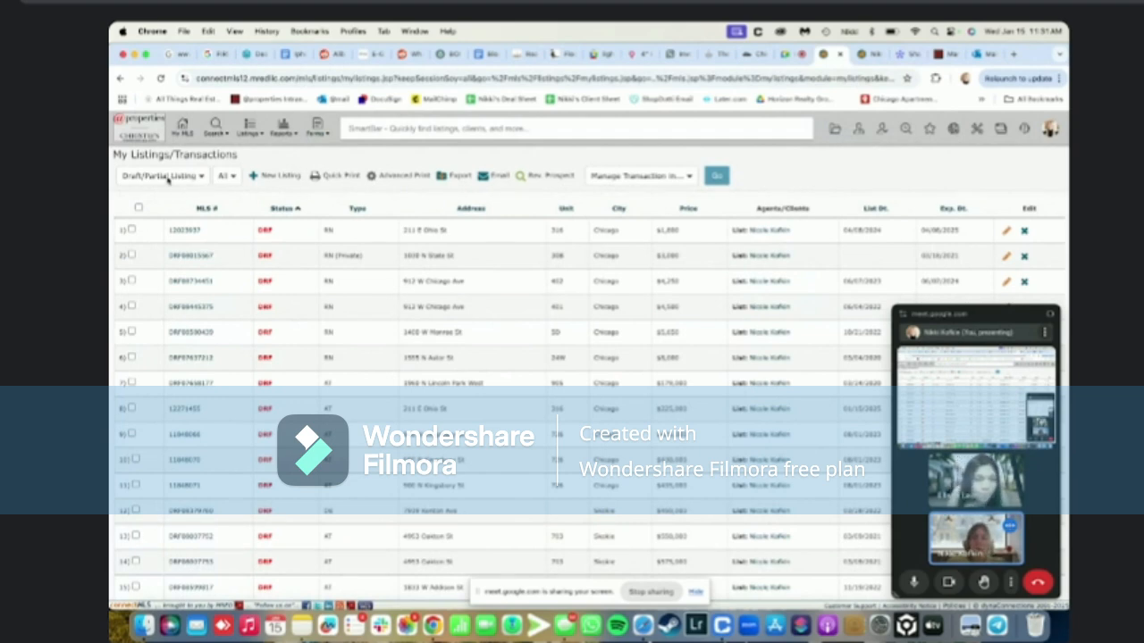
{"action": "left_click", "coordinate": [266, 176]}
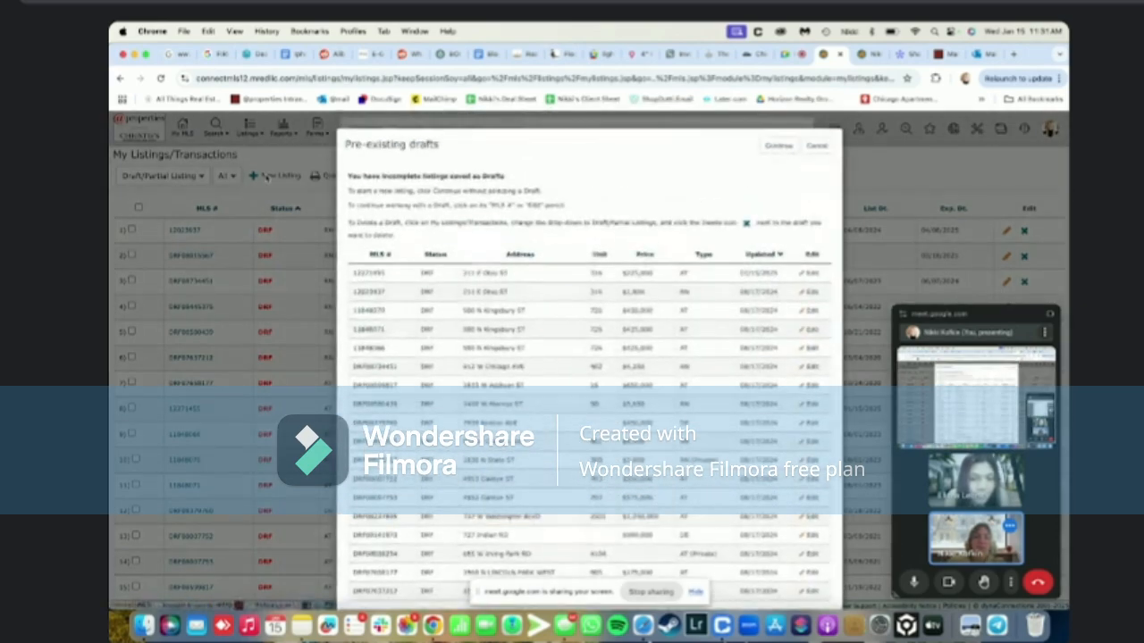
{"action": "left_click", "coordinate": [778, 145]}
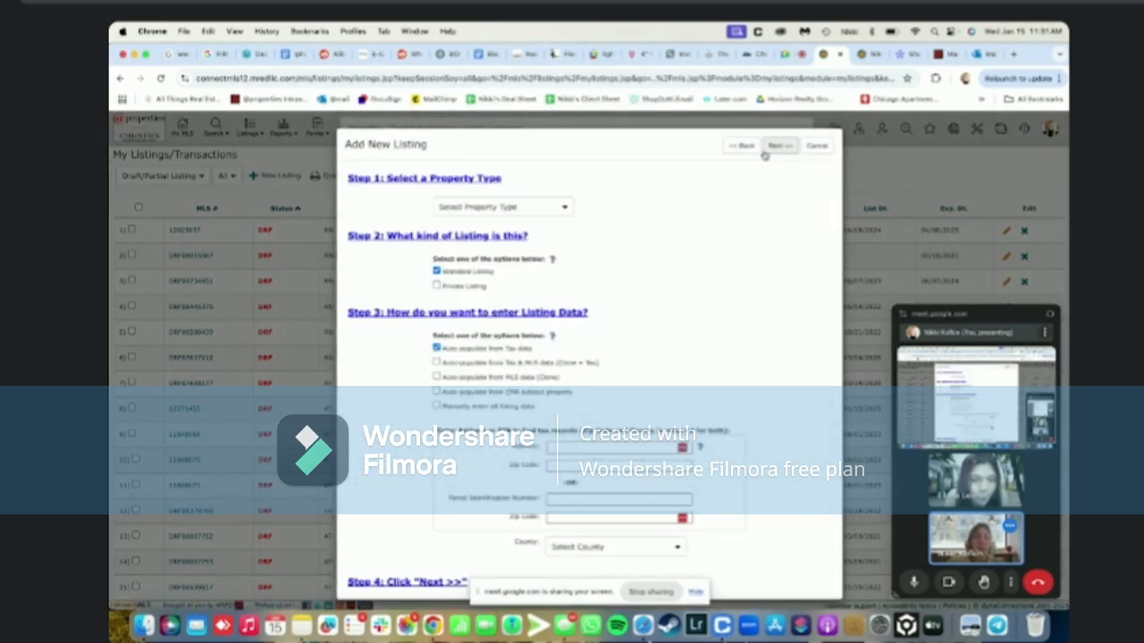
{"action": "left_click", "coordinate": [869, 56]}
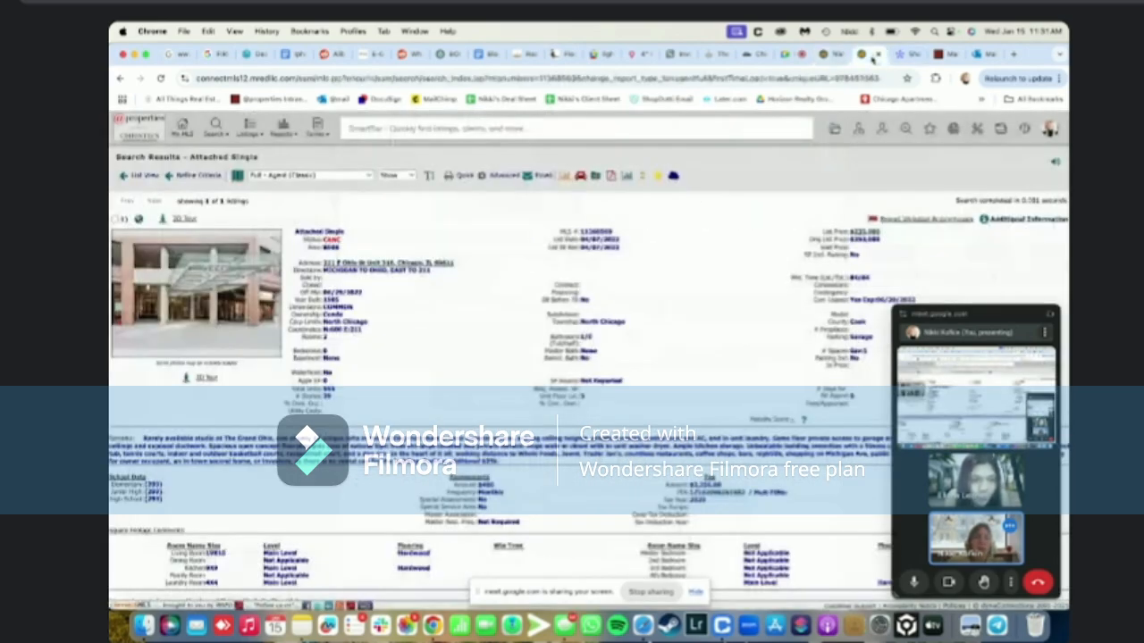
{"action": "left_click", "coordinate": [579, 129]}
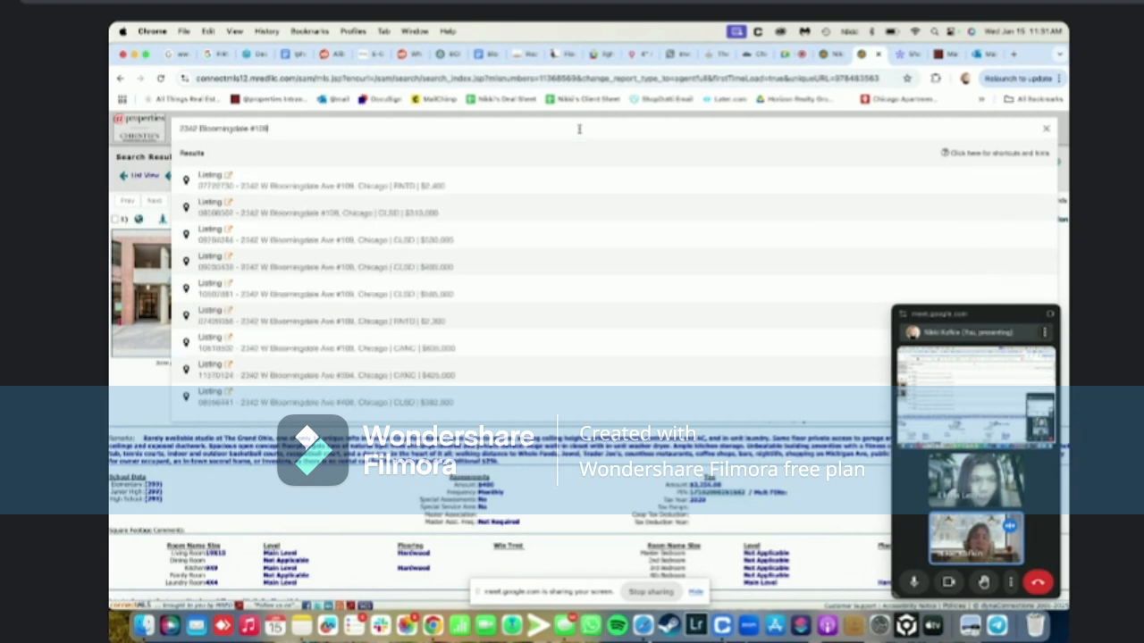
{"action": "scroll", "coordinate": [560, 260], "scroll_direction": "down", "scroll_amount": 3}
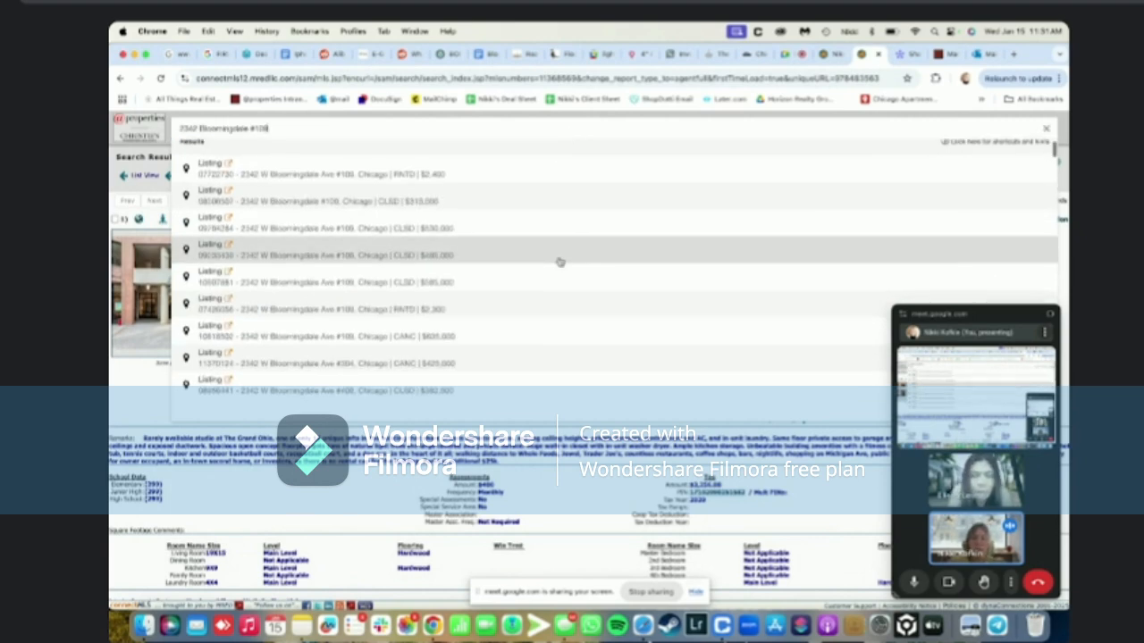
{"action": "scroll", "coordinate": [560, 261], "scroll_direction": "down", "scroll_amount": 5}
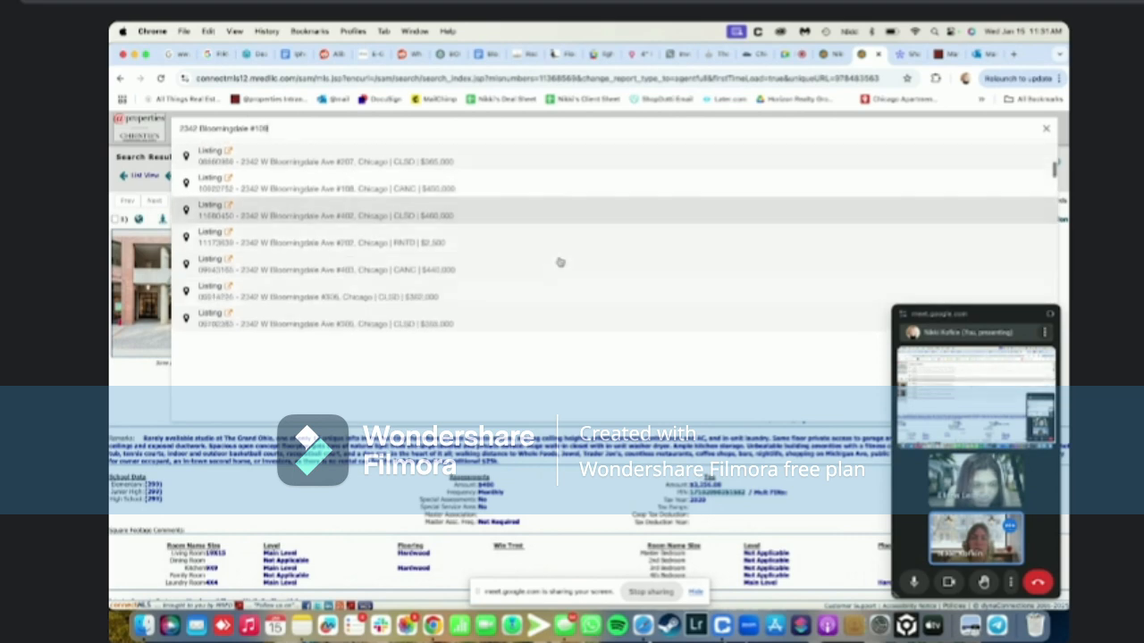
{"action": "scroll", "coordinate": [560, 261], "scroll_direction": "up", "scroll_amount": 4}
{"action": "left_click", "coordinate": [559, 257]}
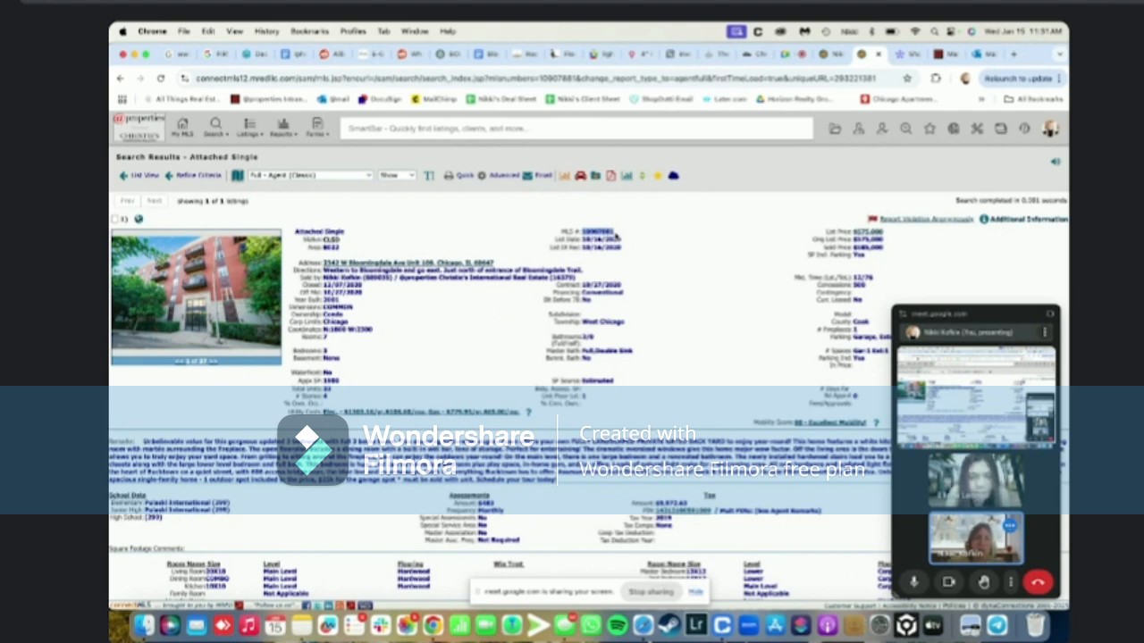
{"action": "left_click", "coordinate": [822, 55]}
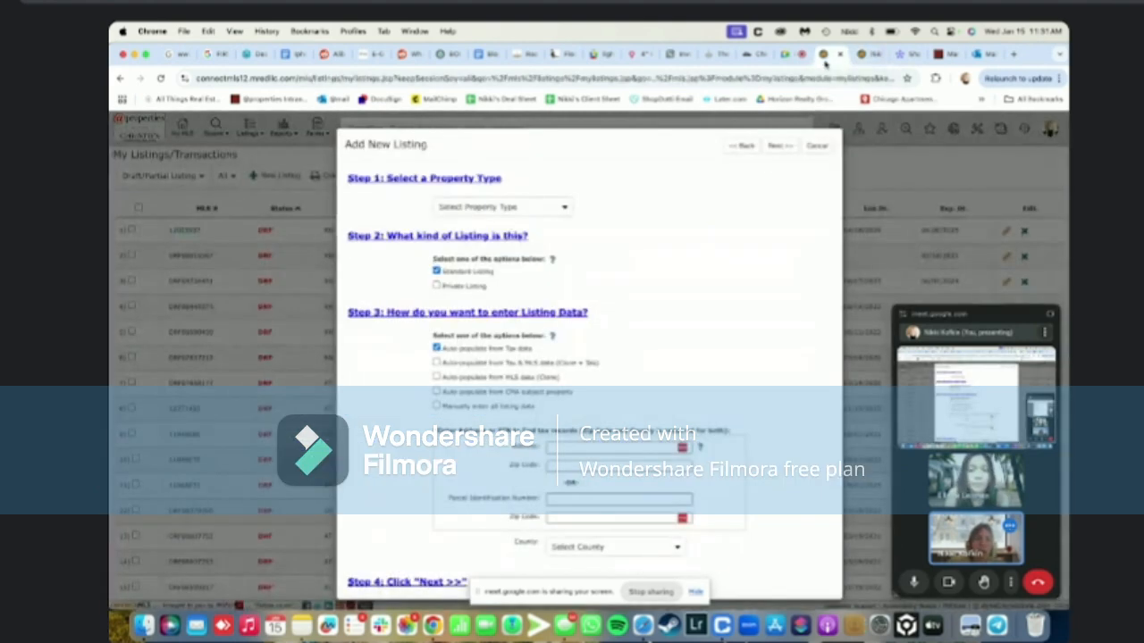
{"action": "left_click", "coordinate": [535, 206]}
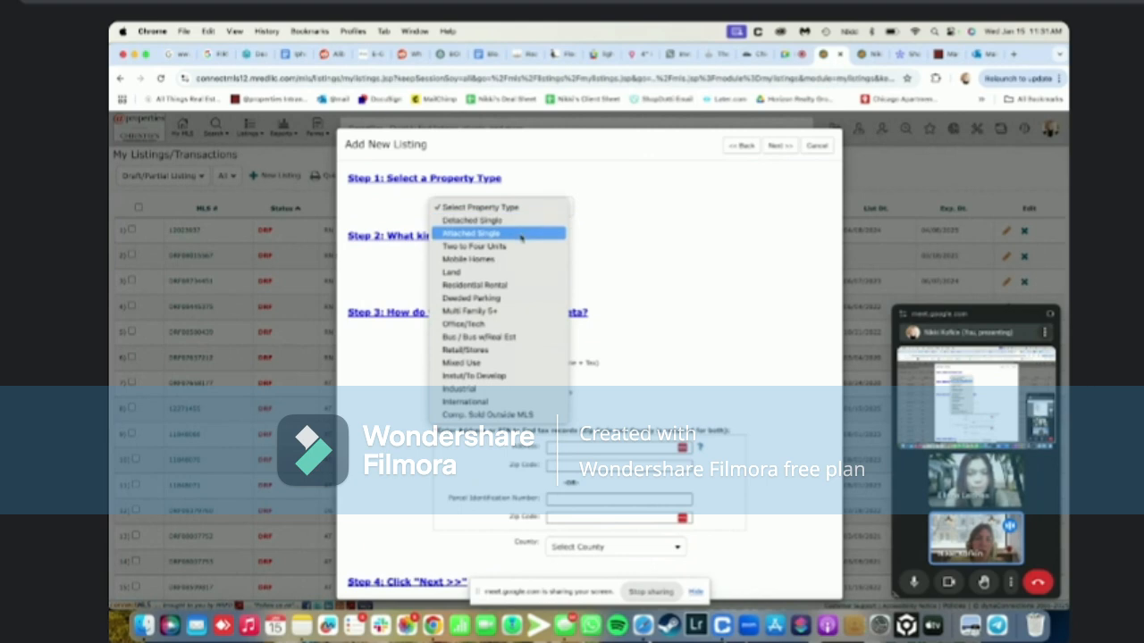
{"action": "left_click", "coordinate": [522, 229]}
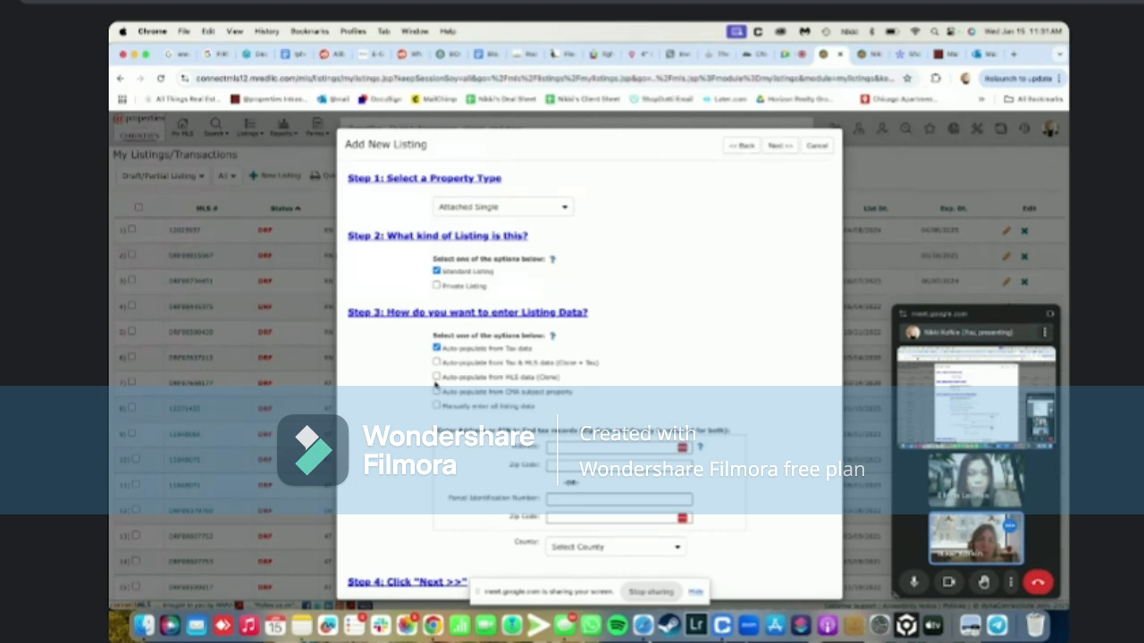
{"action": "left_click", "coordinate": [436, 377]}
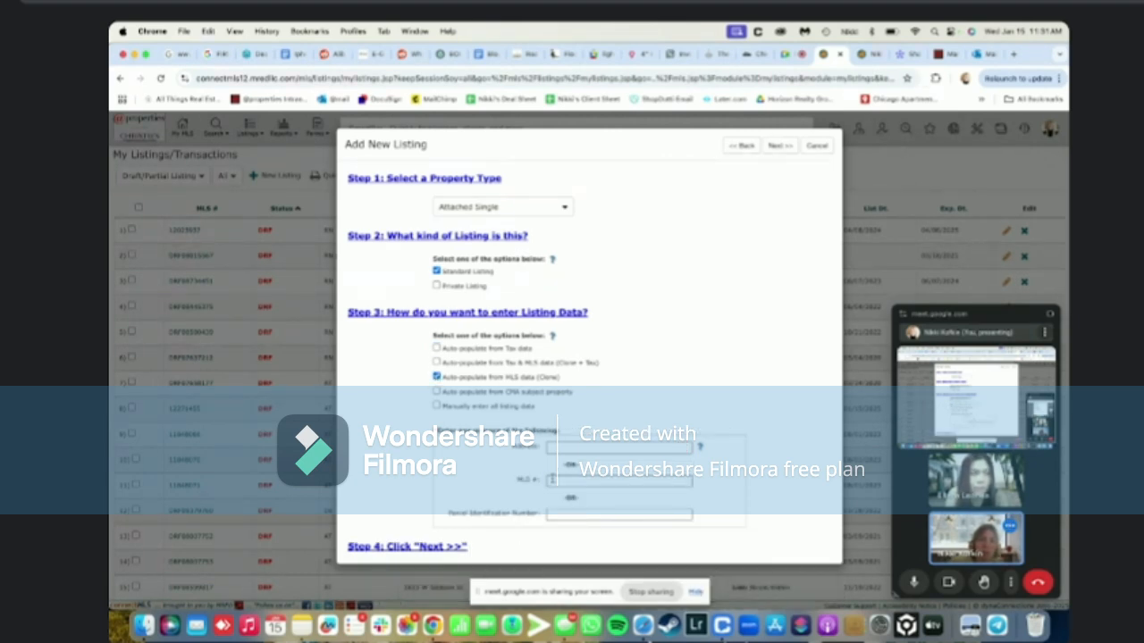
{"action": "left_click", "coordinate": [551, 480]}
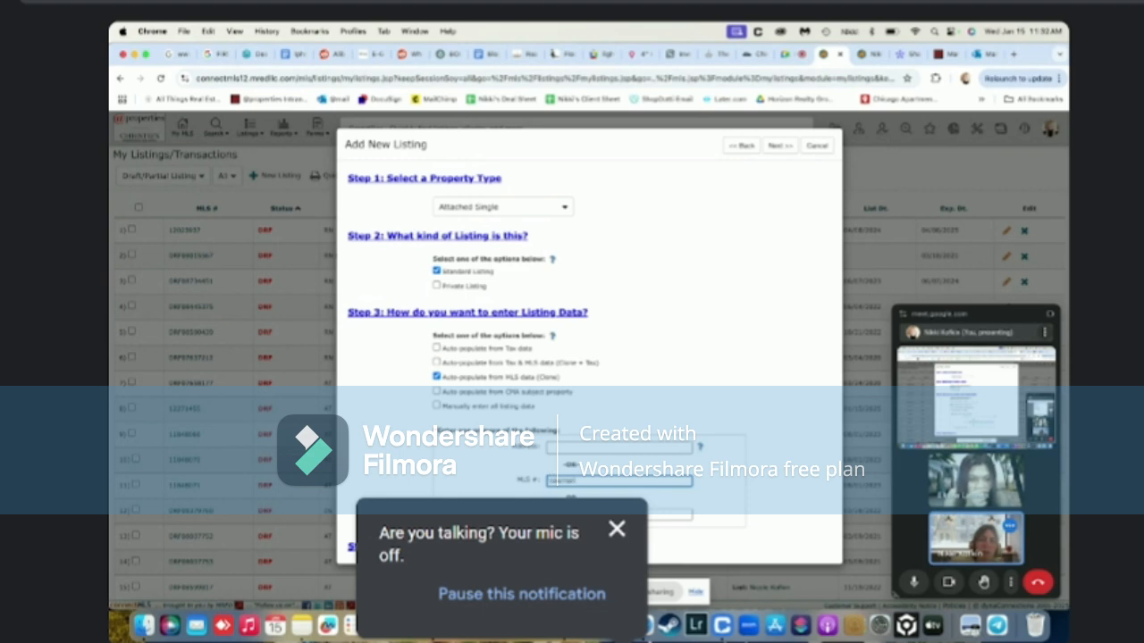
{"action": "key", "text": "Return"}
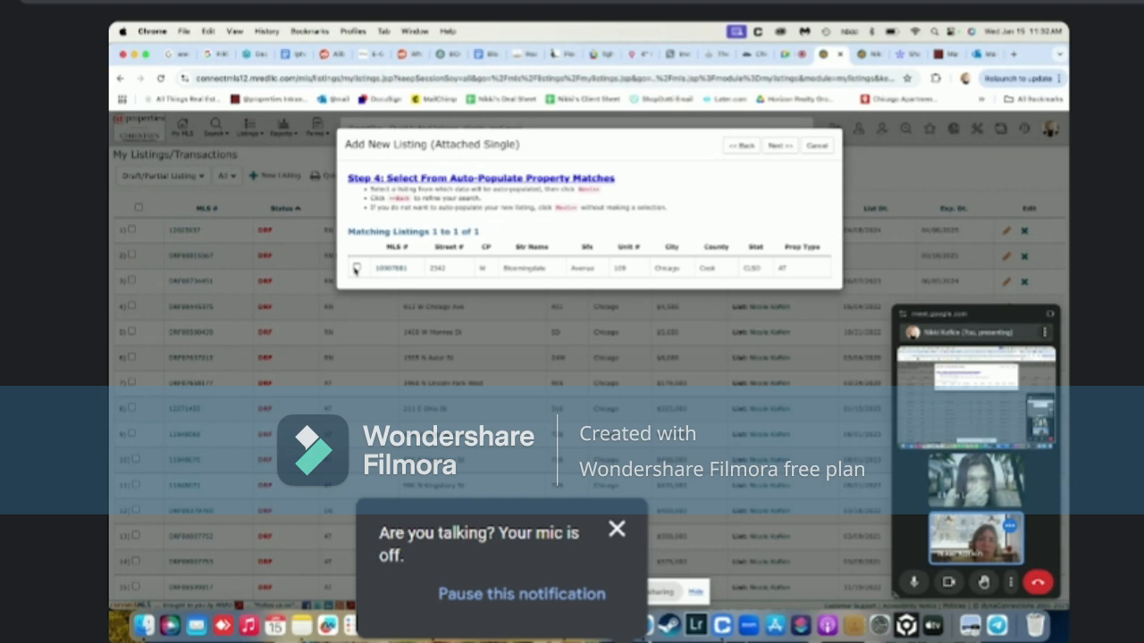
{"action": "left_click", "coordinate": [356, 269]}
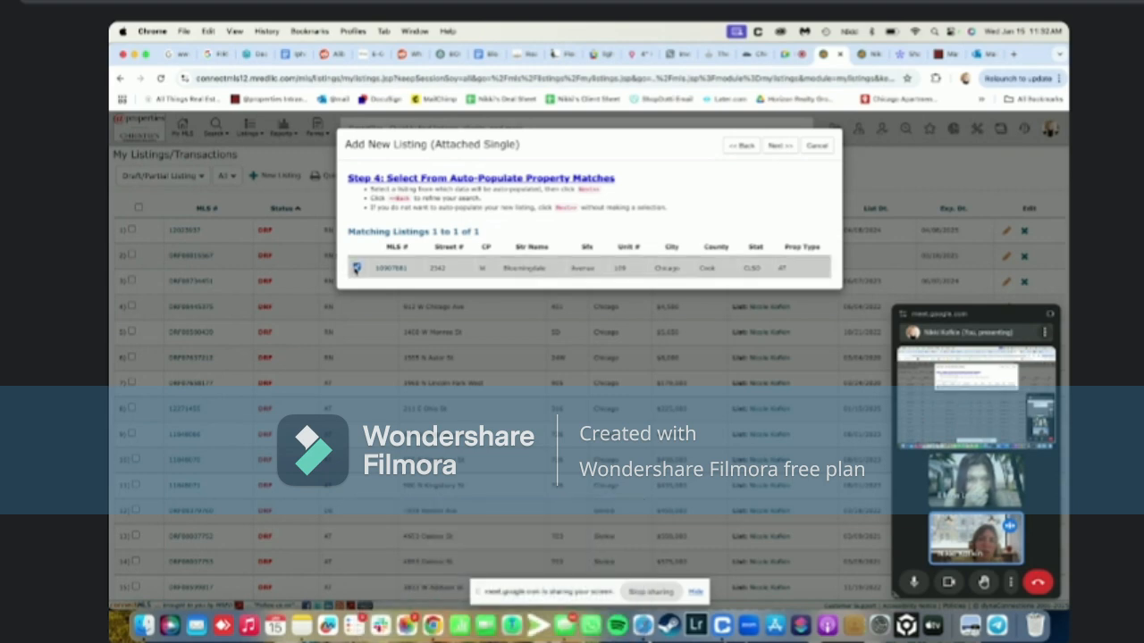
{"action": "left_click", "coordinate": [776, 147]}
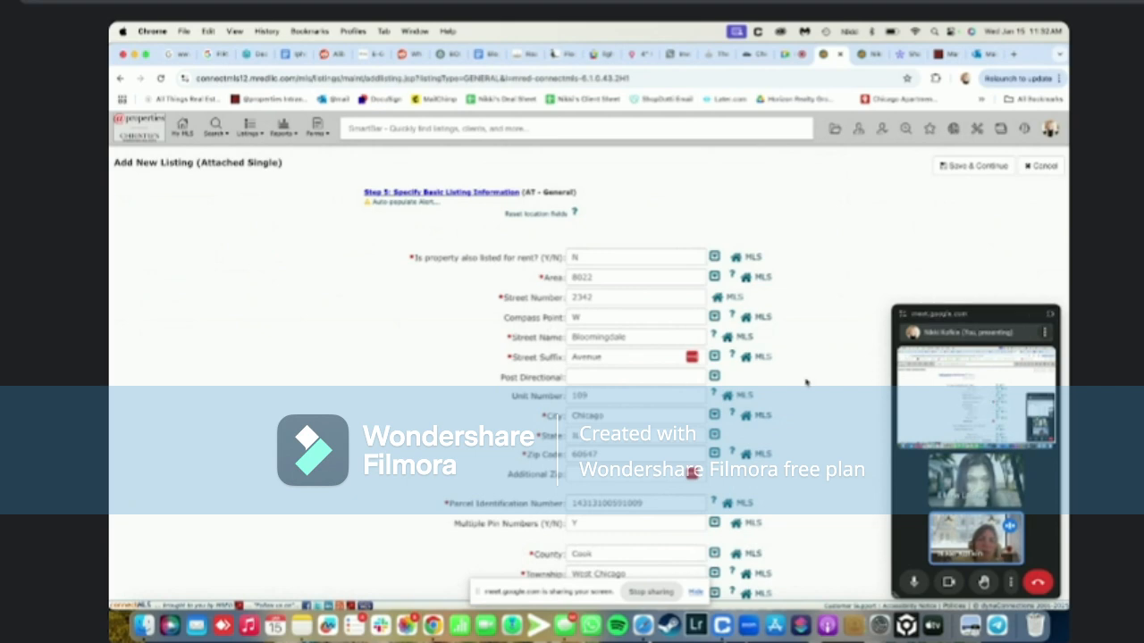
Enter the list price and set the list date to 01/15/2025
{"action": "scroll", "coordinate": [805, 383], "scroll_direction": "down", "scroll_amount": 5}
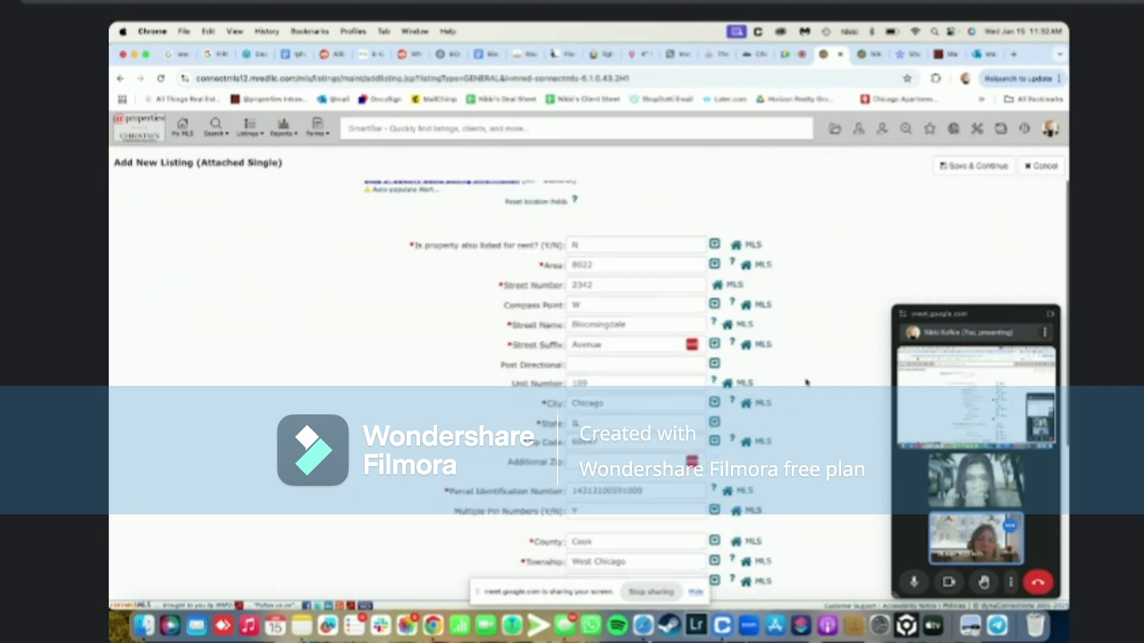
{"action": "scroll", "coordinate": [805, 382], "scroll_direction": "down", "scroll_amount": 6}
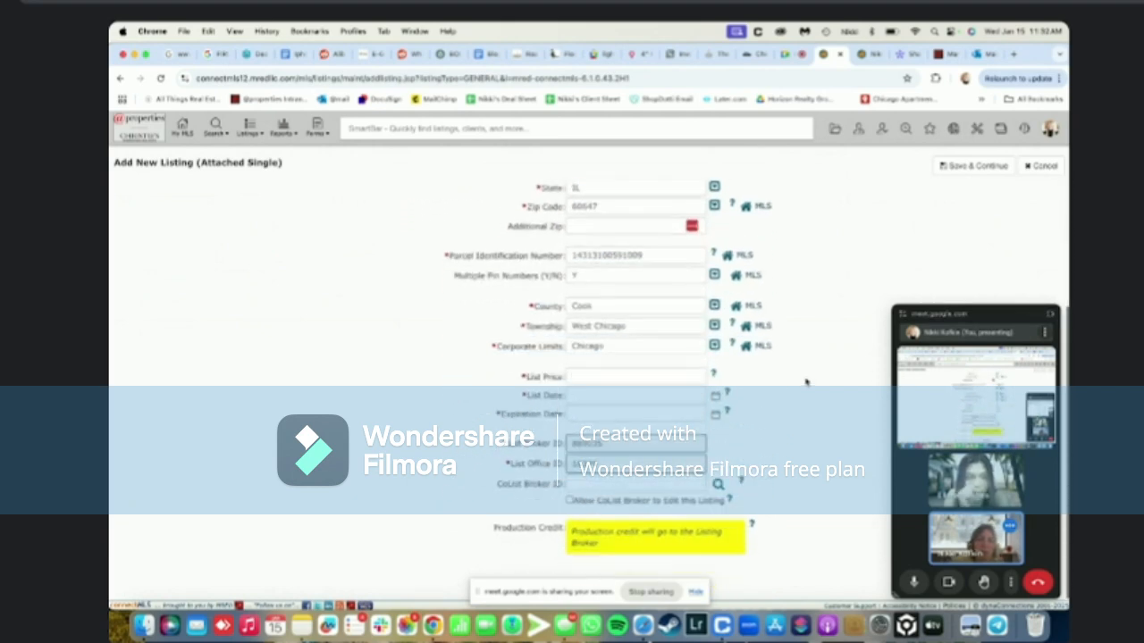
{"action": "left_click", "coordinate": [612, 391]}
{"action": "left_click", "coordinate": [612, 376]}
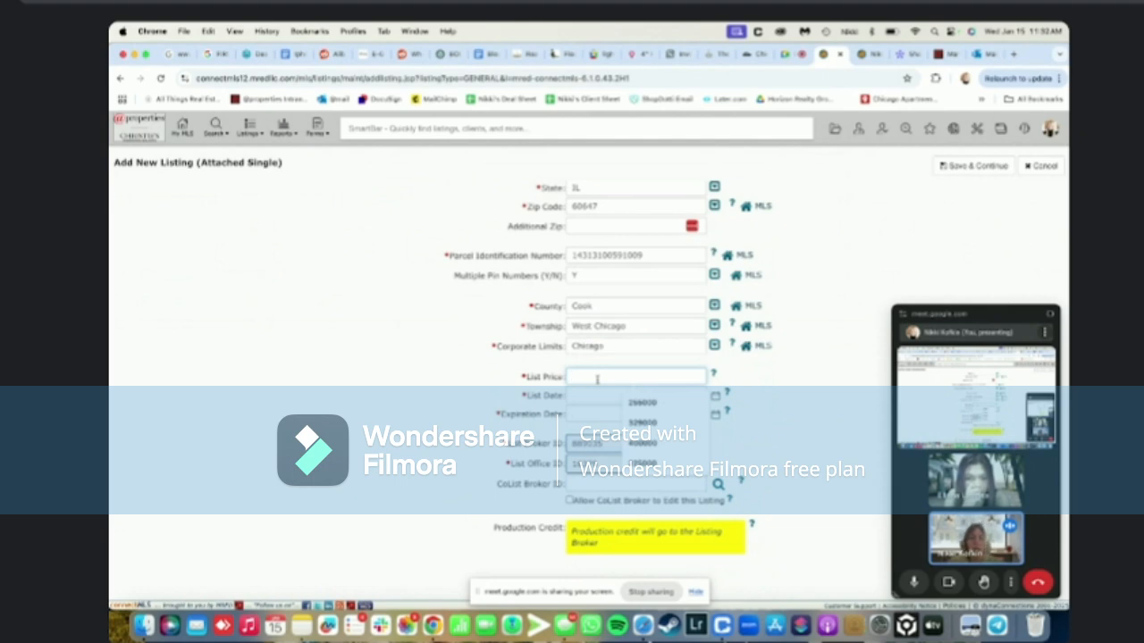
{"action": "type", "text": "659000"}
{"action": "left_click", "coordinate": [573, 394]}
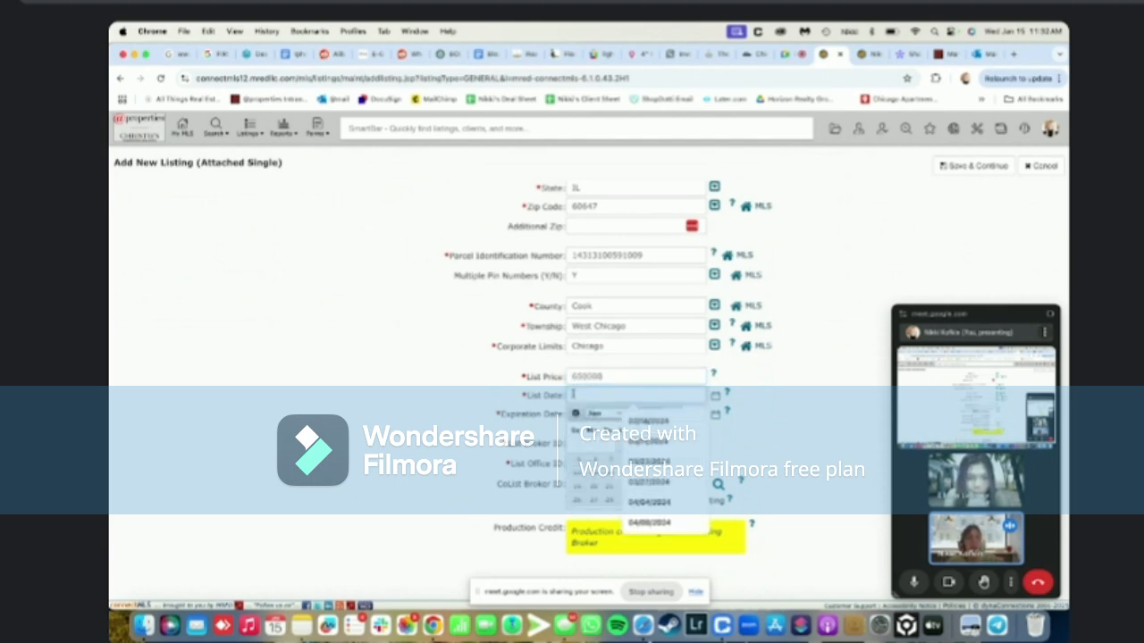
{"action": "left_click", "coordinate": [619, 473]}
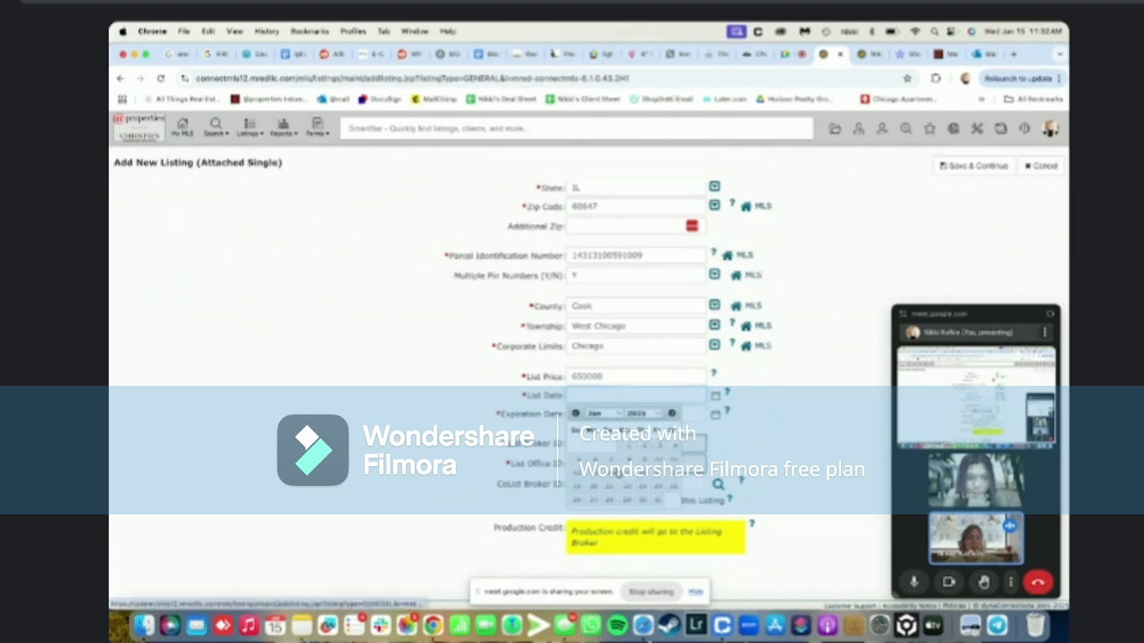
Set the expiration date to 01/15/2026 and save the basic listing information
{"action": "left_click", "coordinate": [586, 412]}
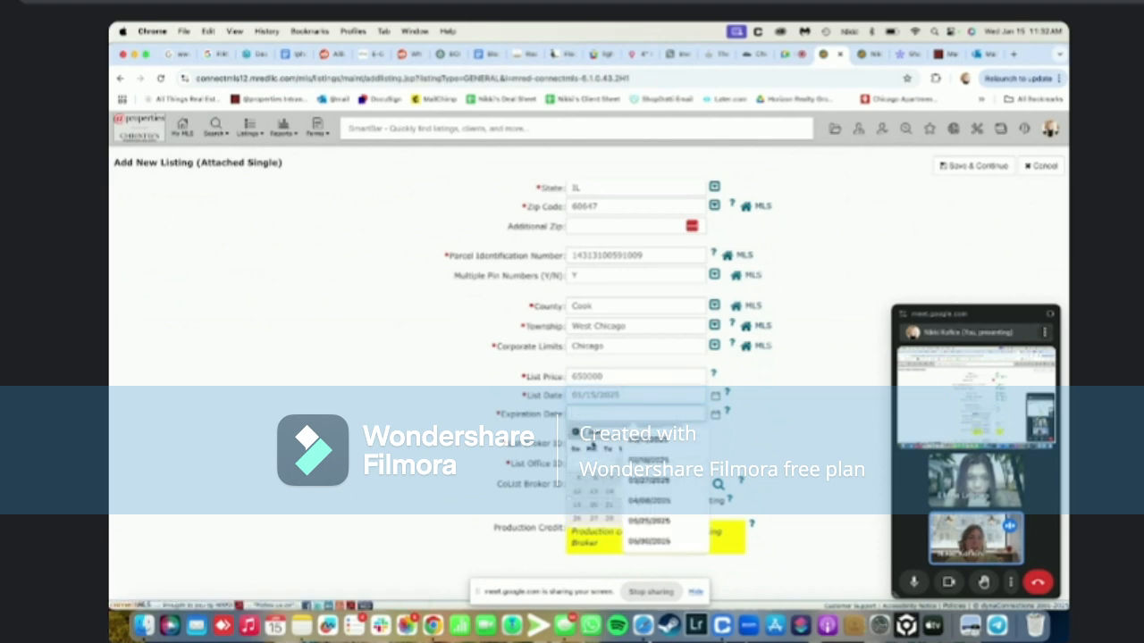
{"action": "left_click", "coordinate": [712, 438]}
{"action": "left_click", "coordinate": [657, 414]}
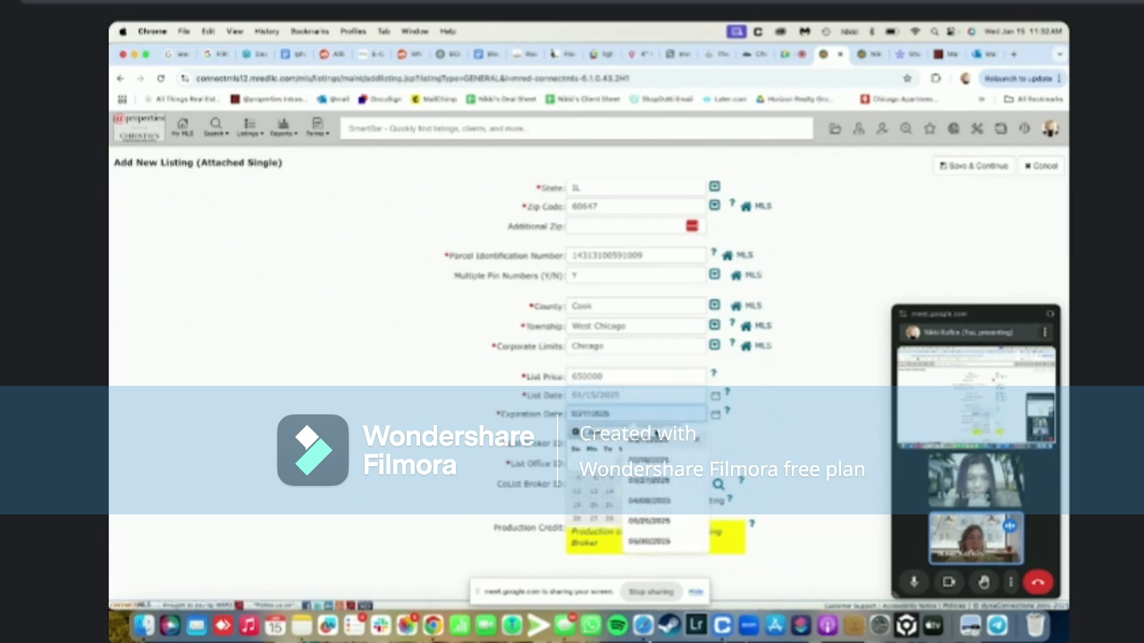
{"action": "left_click", "coordinate": [600, 433]}
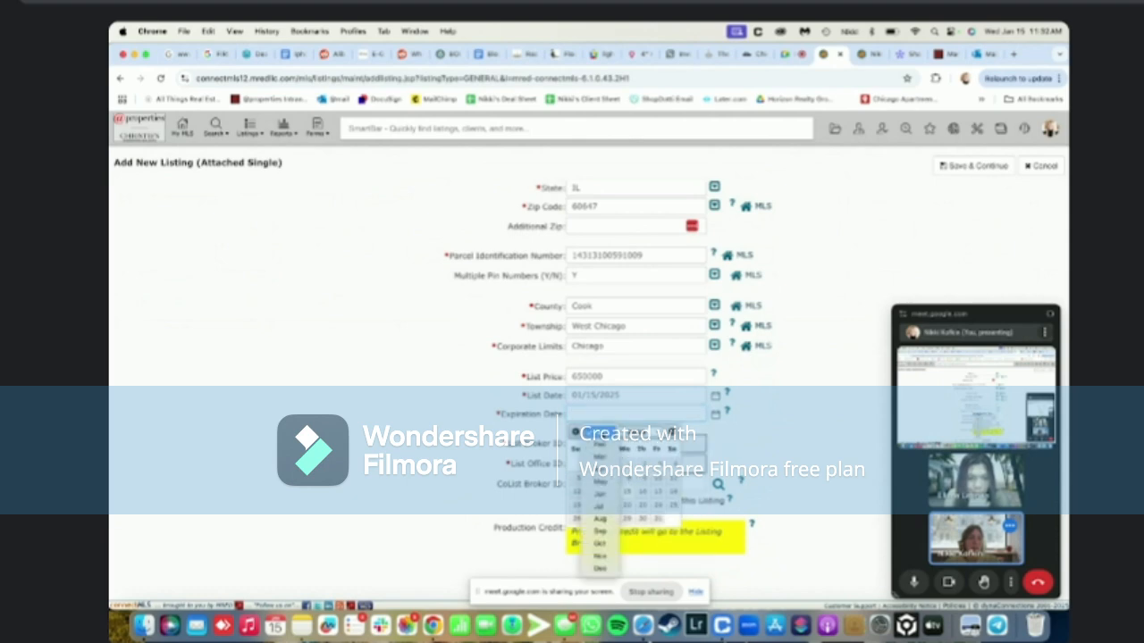
{"action": "left_click", "coordinate": [644, 435]}
{"action": "left_click", "coordinate": [643, 435]}
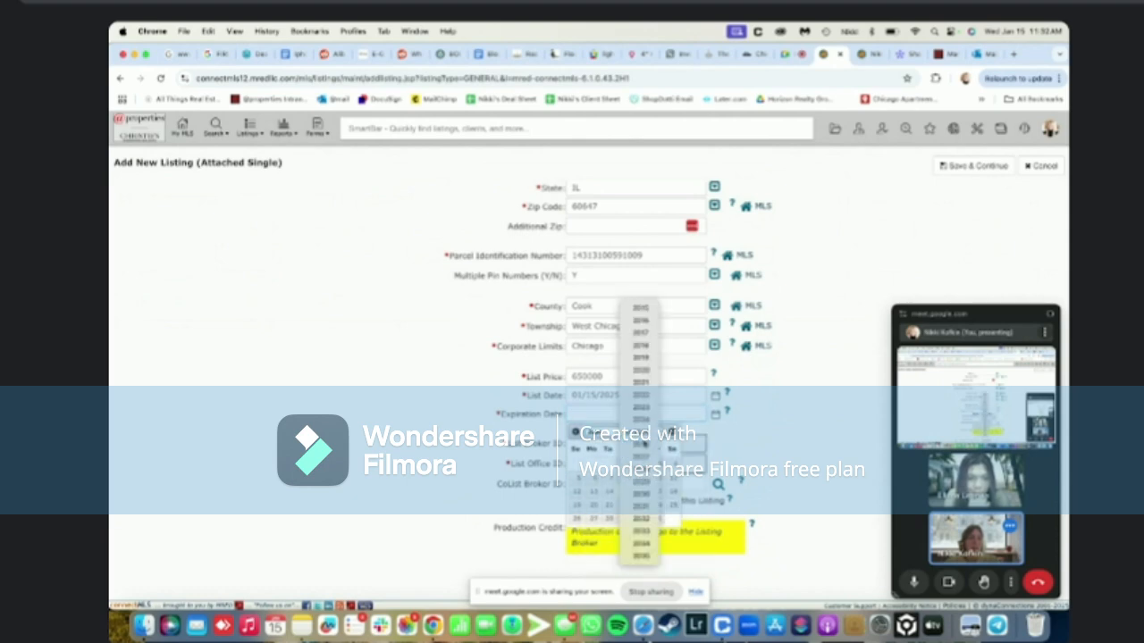
{"action": "left_click", "coordinate": [631, 485]}
{"action": "left_click", "coordinate": [641, 493]}
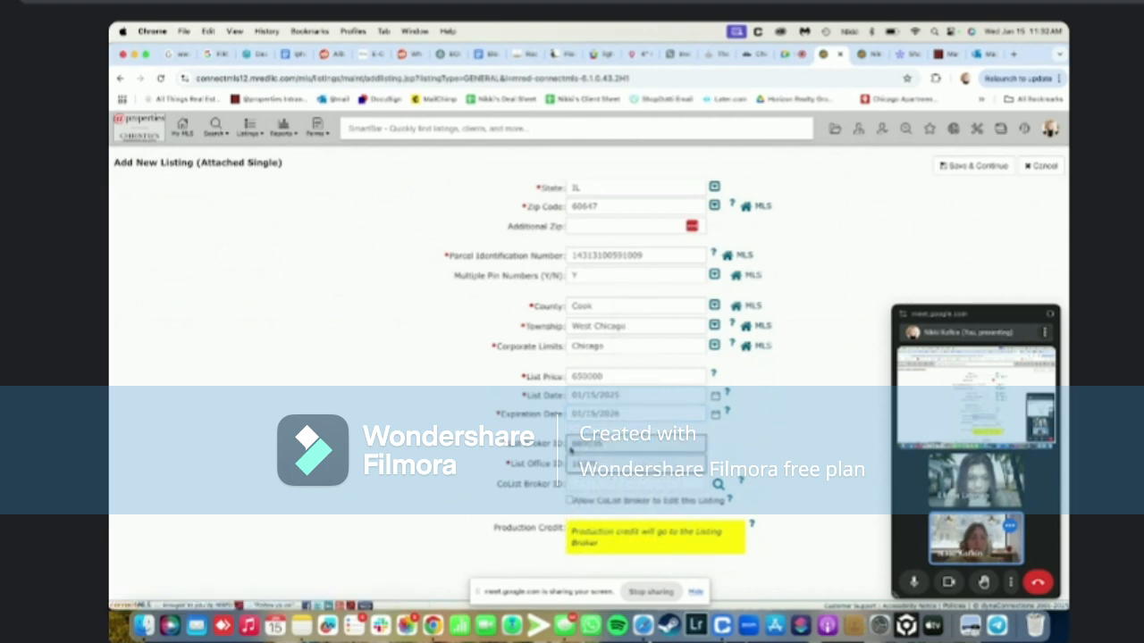
{"action": "scroll", "coordinate": [804, 425], "scroll_direction": "up", "scroll_amount": 5}
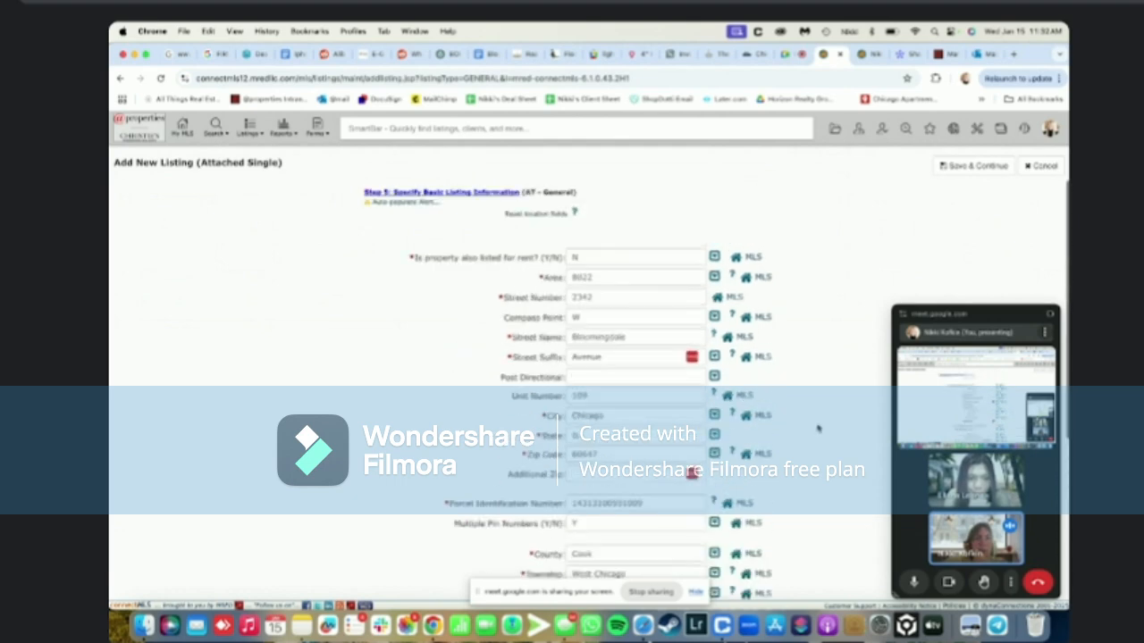
{"action": "left_click", "coordinate": [977, 168]}
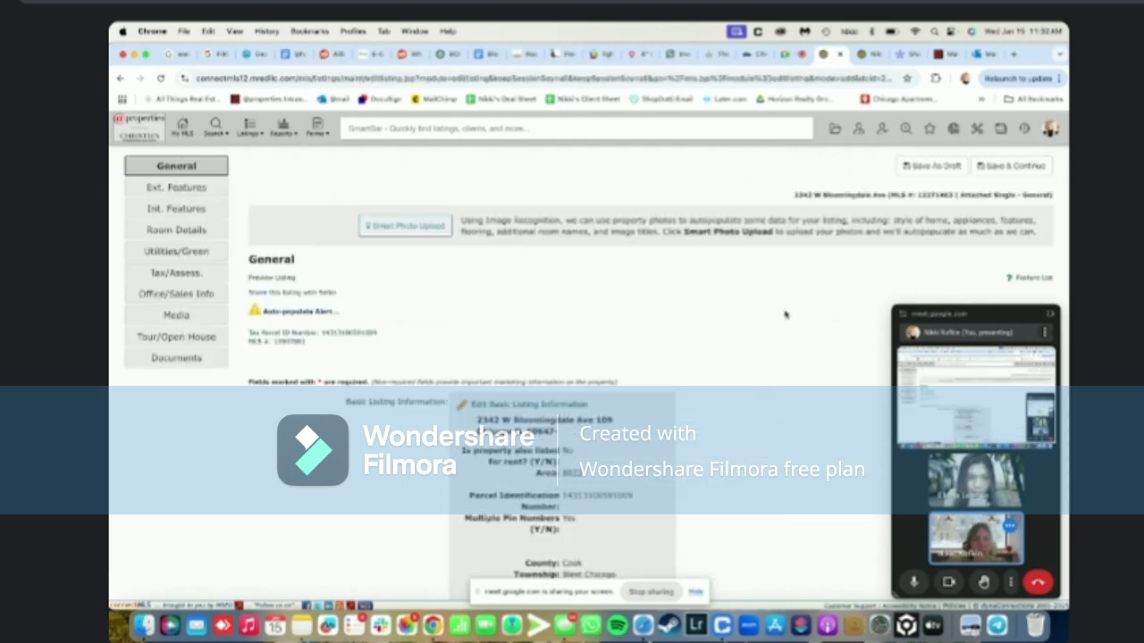
Set Property Currently Being Leased to N (No) on the General page
{"action": "scroll", "coordinate": [785, 314], "scroll_direction": "down", "scroll_amount": 15}
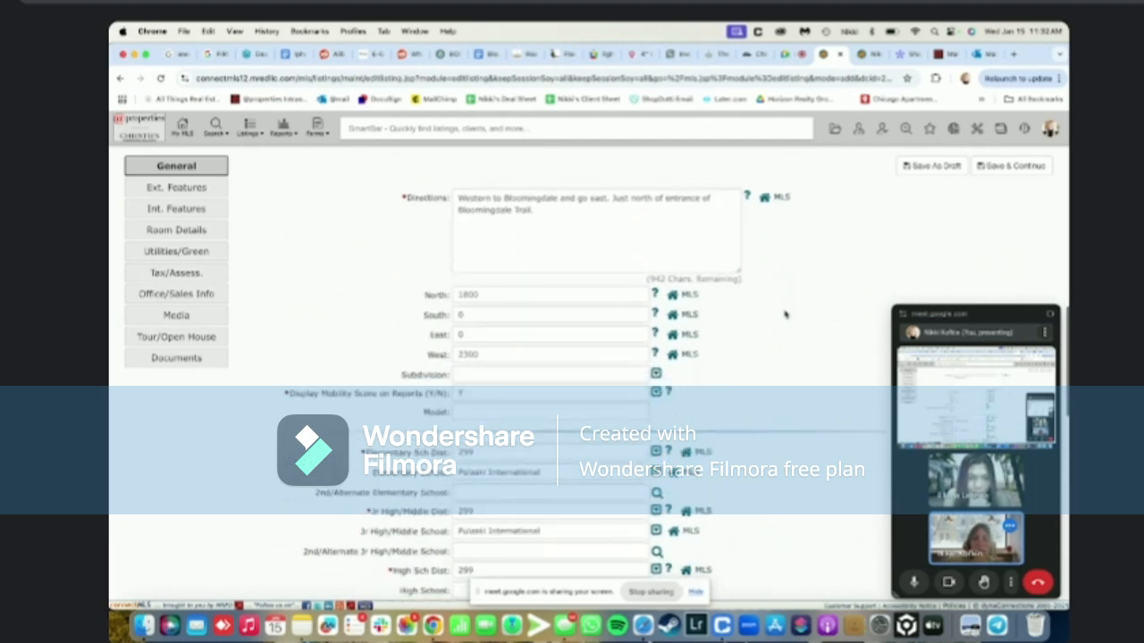
{"action": "scroll", "coordinate": [715, 412], "scroll_direction": "down", "scroll_amount": 6}
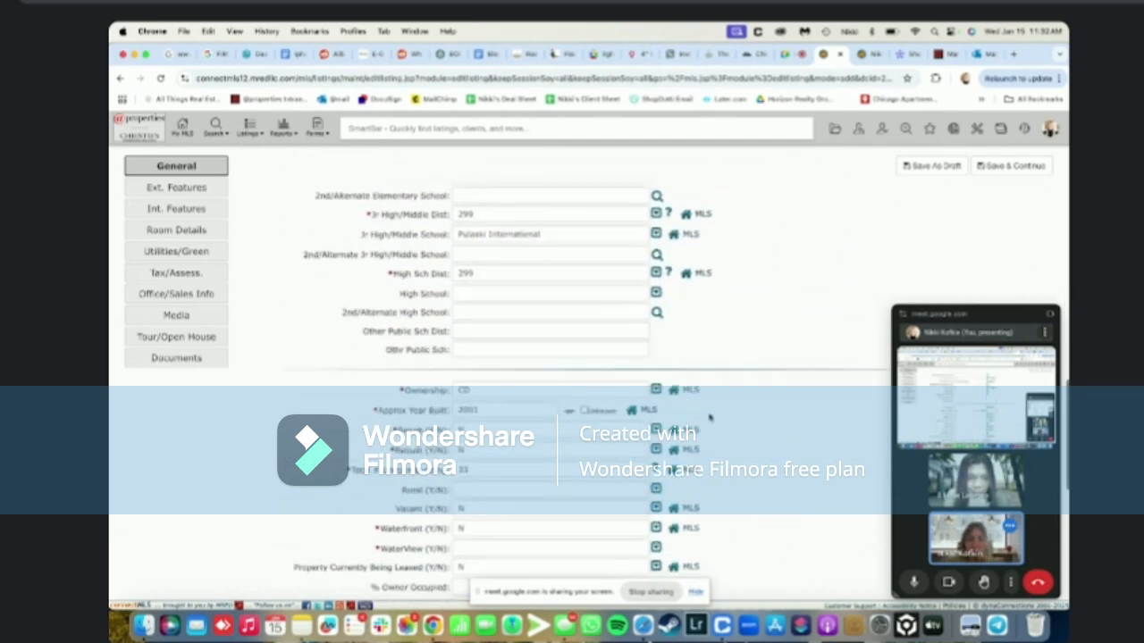
{"action": "scroll", "coordinate": [710, 417], "scroll_direction": "down", "scroll_amount": 2}
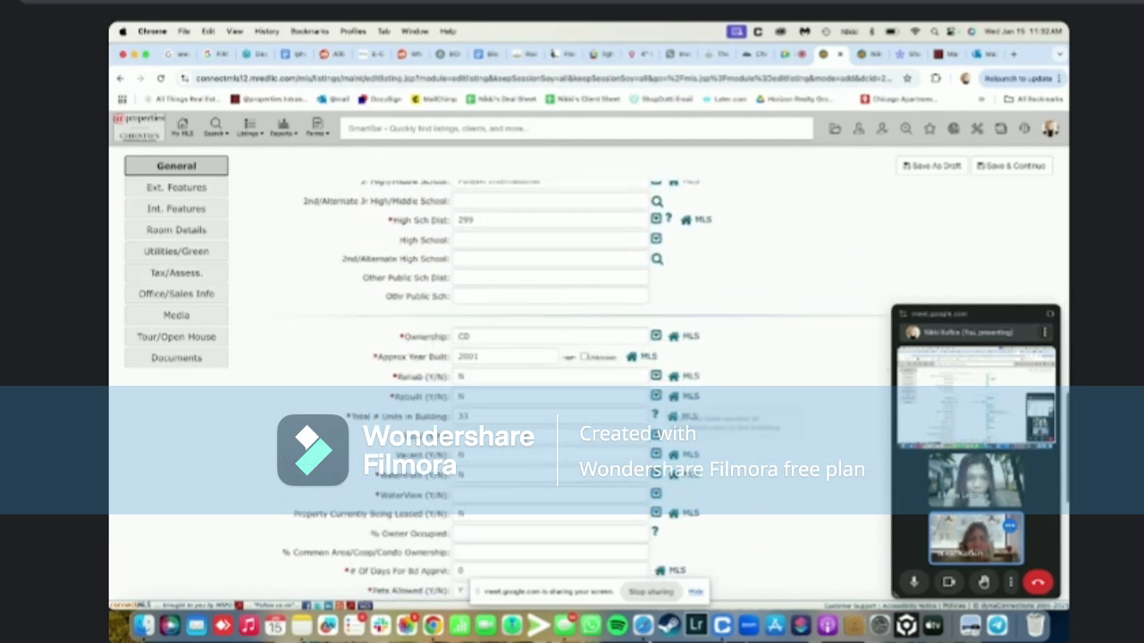
{"action": "scroll", "coordinate": [502, 430], "scroll_direction": "down", "scroll_amount": 2}
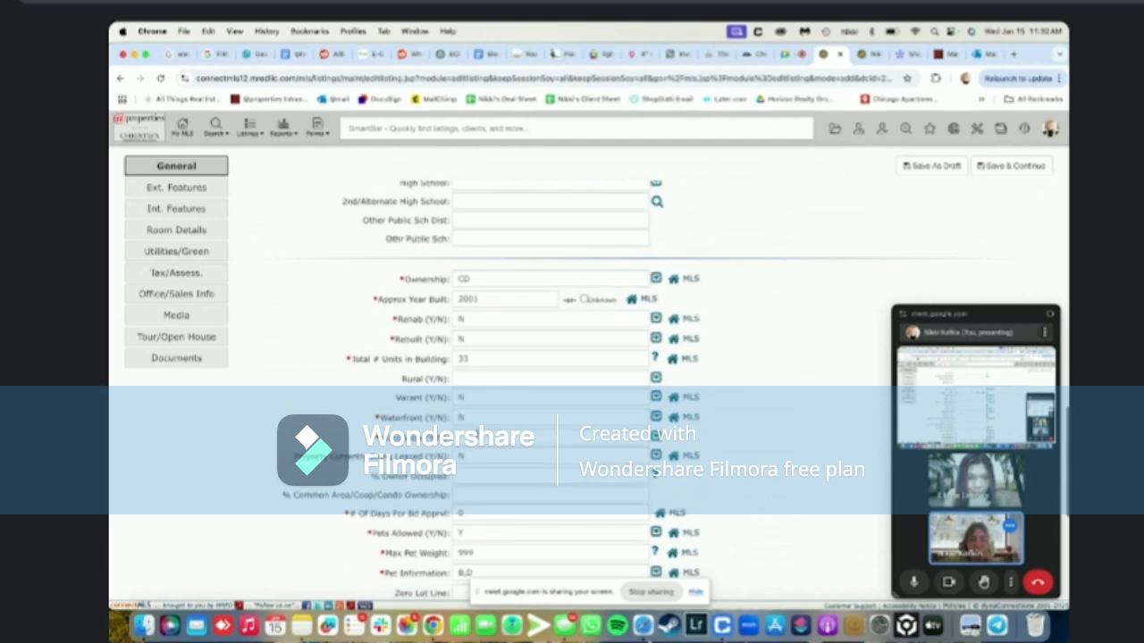
{"action": "left_click", "coordinate": [657, 437]}
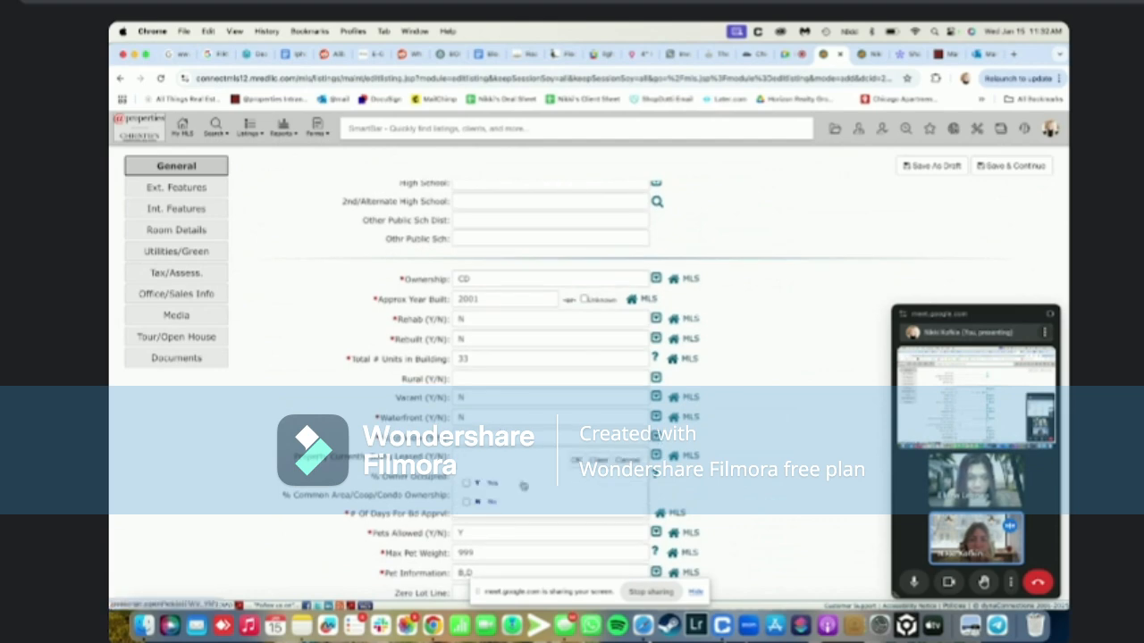
{"action": "left_click", "coordinate": [500, 502]}
{"action": "left_click", "coordinate": [576, 460]}
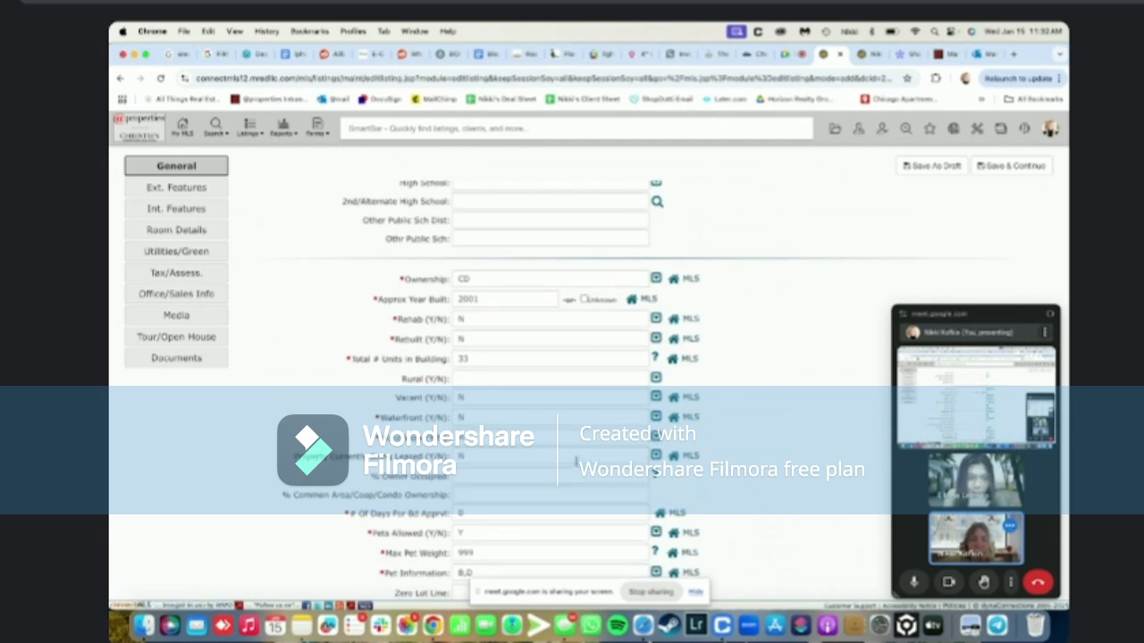
Page through the earlier listing's photos to the last one, then close the photo gallery
{"action": "left_click", "coordinate": [870, 55]}
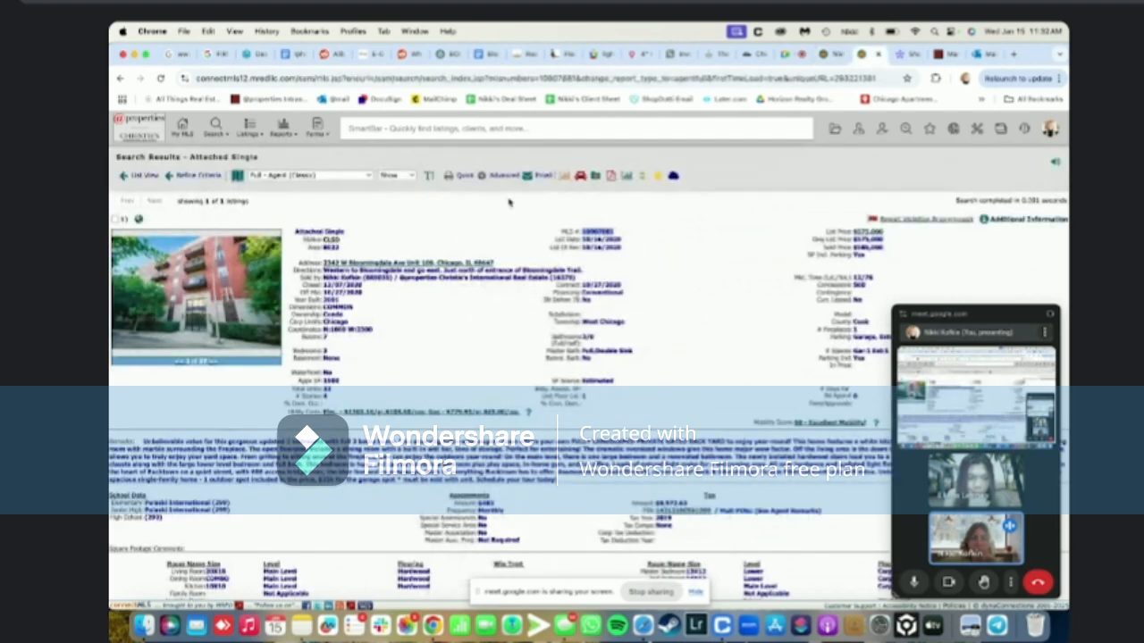
{"action": "left_click", "coordinate": [265, 267]}
{"action": "key", "text": "Right"}
{"action": "key", "text": "Right"}
{"action": "key", "text": "Right"}
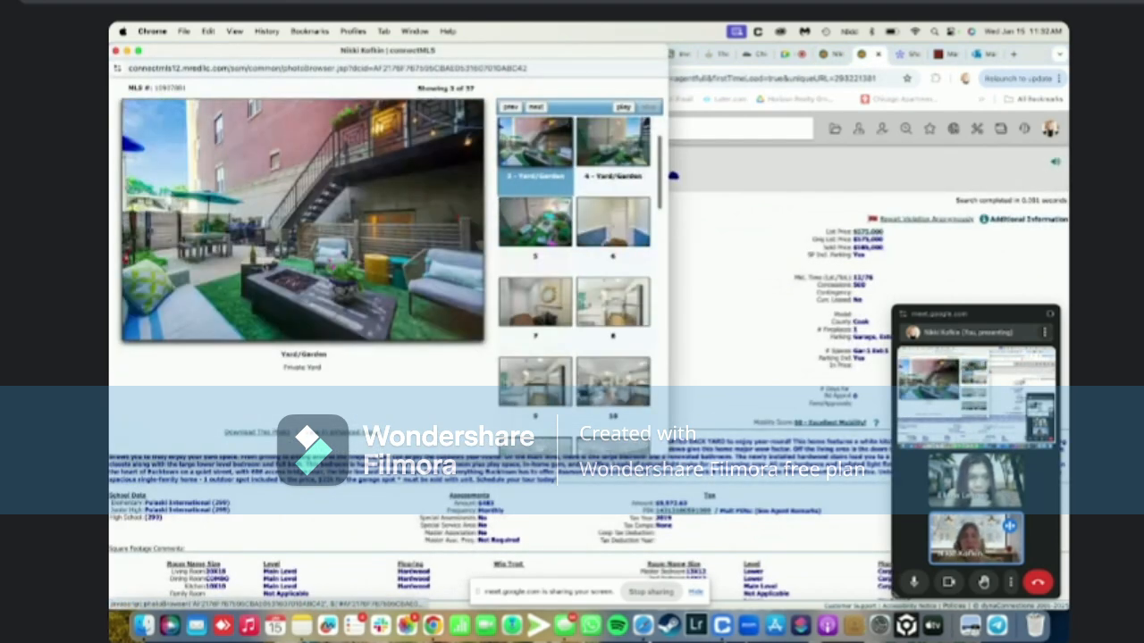
{"action": "key", "text": "Right"}
{"action": "key", "text": "Right"}
{"action": "key", "text": "Right"}
{"action": "key", "text": "Right"}
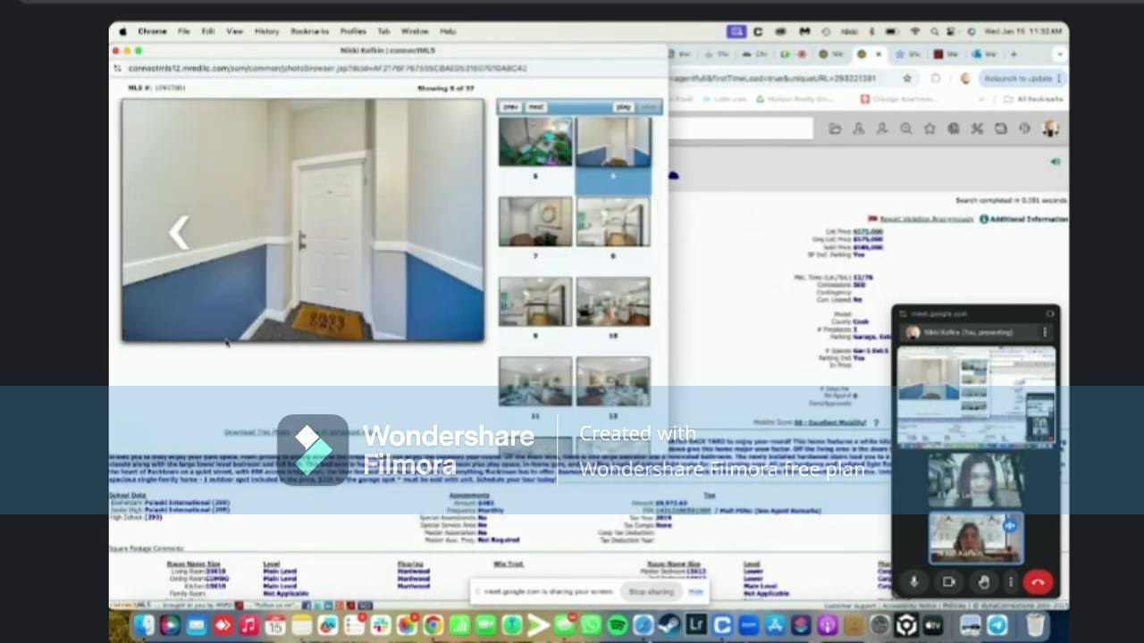
{"action": "key", "text": "Right"}
{"action": "key", "text": "Right"}
{"action": "key", "text": "Right"}
{"action": "key", "text": "Right"}
{"action": "key", "text": "Right"}
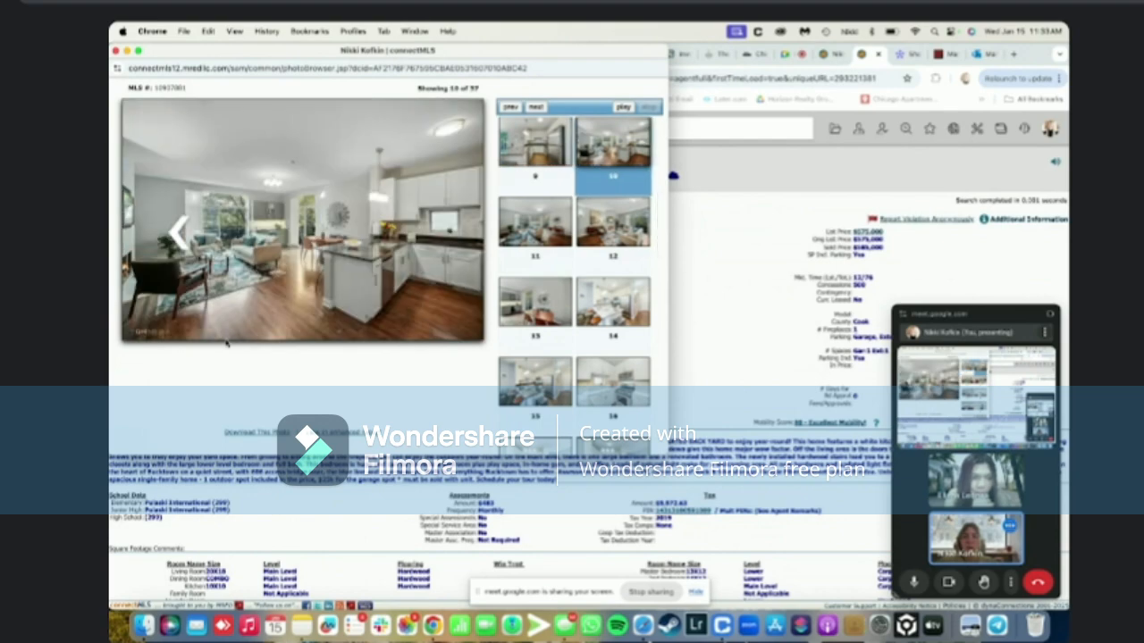
{"action": "key", "text": "Right"}
{"action": "key", "text": "Right"}
{"action": "key", "text": "Right"}
{"action": "key", "text": "Right"}
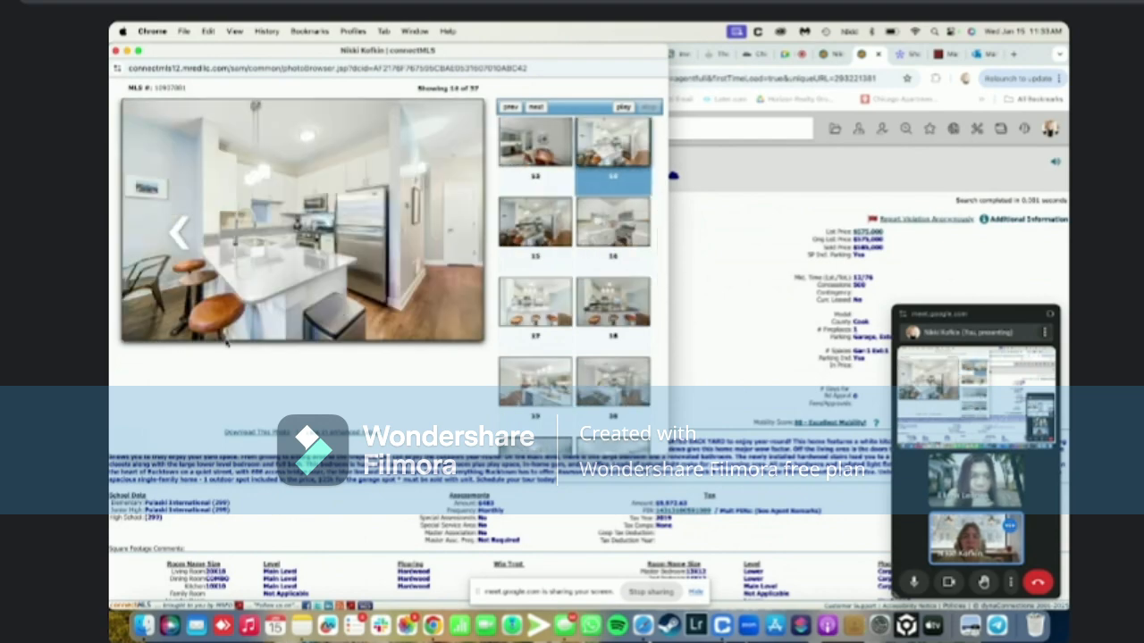
{"action": "key", "text": "Right"}
{"action": "key", "text": "Right"}
{"action": "key", "text": "Right"}
{"action": "key", "text": "Right"}
{"action": "key", "text": "Right"}
{"action": "key", "text": "Right"}
{"action": "key", "text": "Right"}
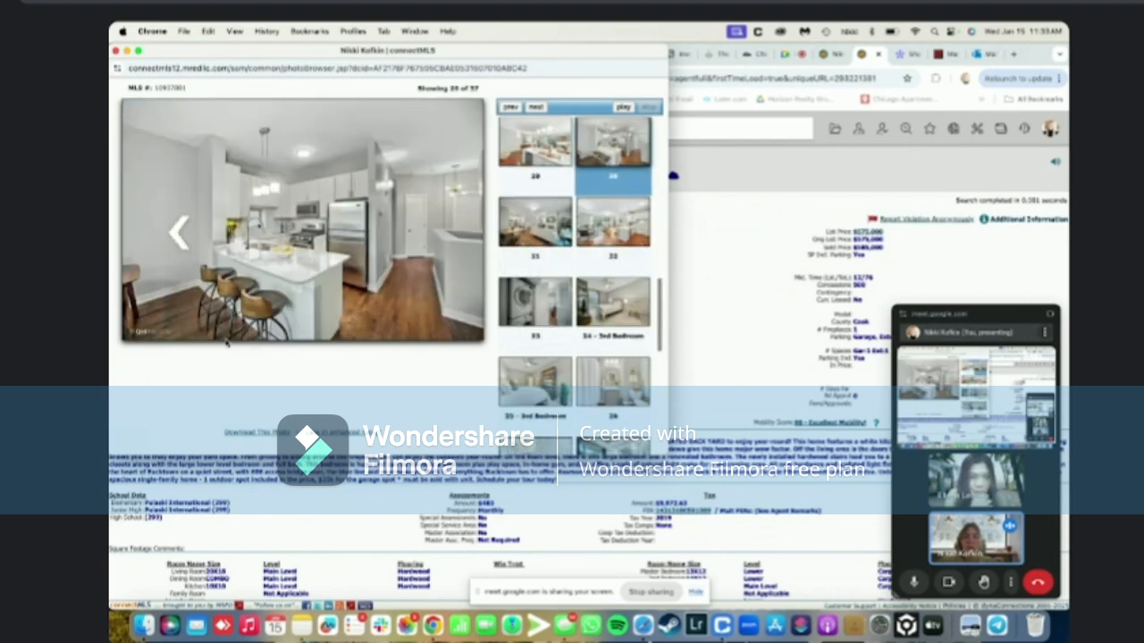
{"action": "key", "text": "Right"}
{"action": "key", "text": "Right"}
{"action": "key", "text": "Right"}
{"action": "key", "text": "Right"}
{"action": "key", "text": "Right"}
{"action": "key", "text": "Right"}
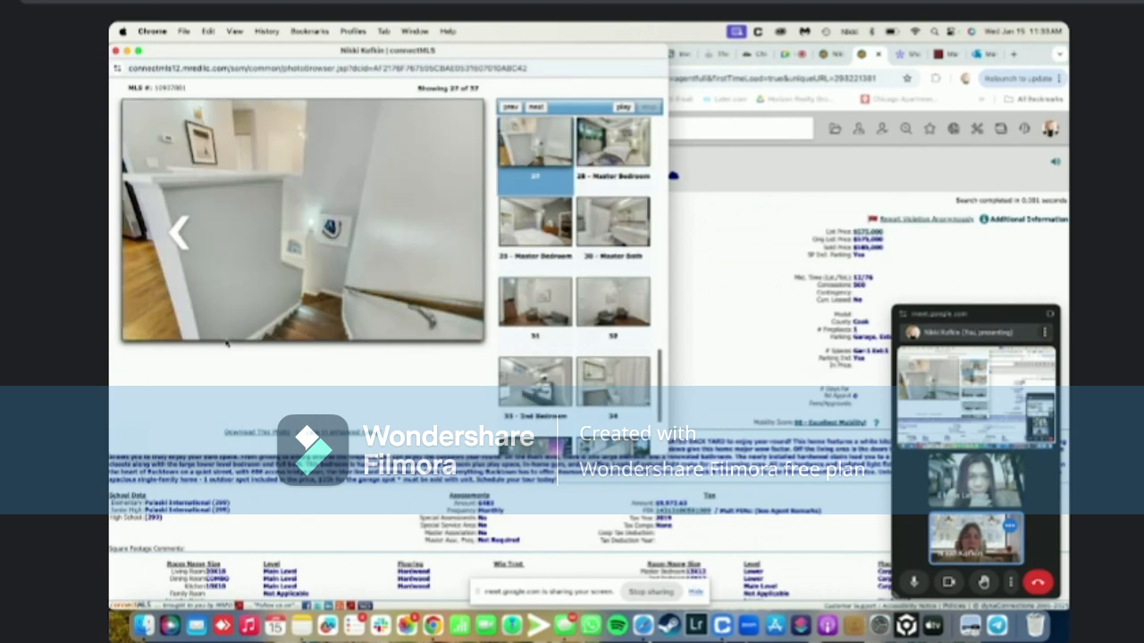
{"action": "key", "text": "Right"}
{"action": "key", "text": "Right"}
{"action": "key", "text": "Right"}
{"action": "key", "text": "Right"}
{"action": "key", "text": "Right"}
{"action": "key", "text": "Right"}
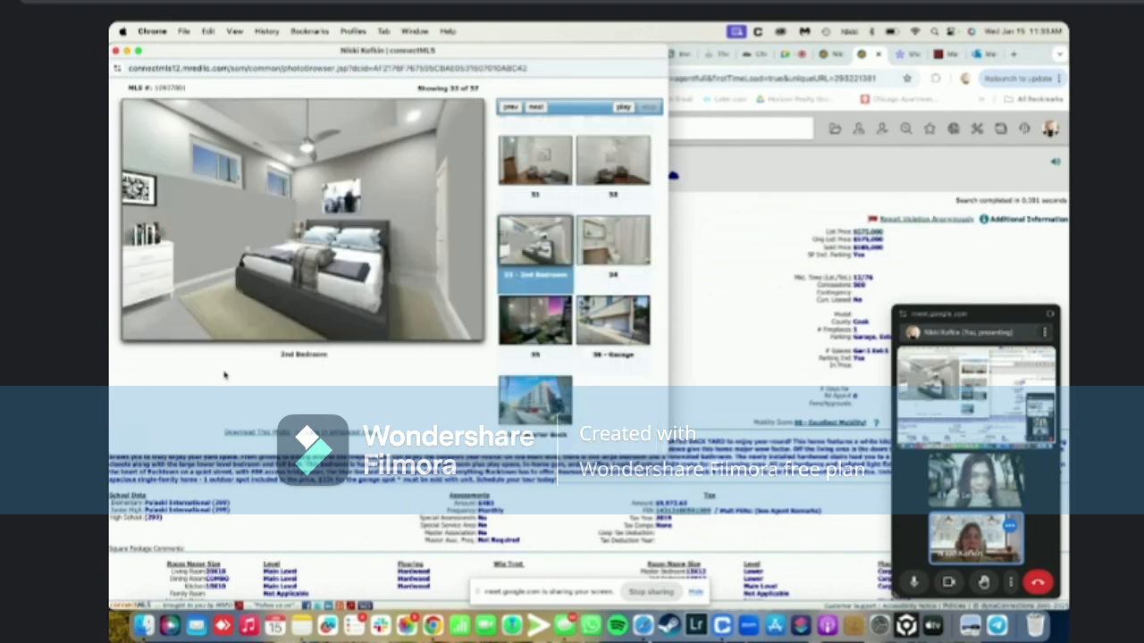
{"action": "key", "text": "Right"}
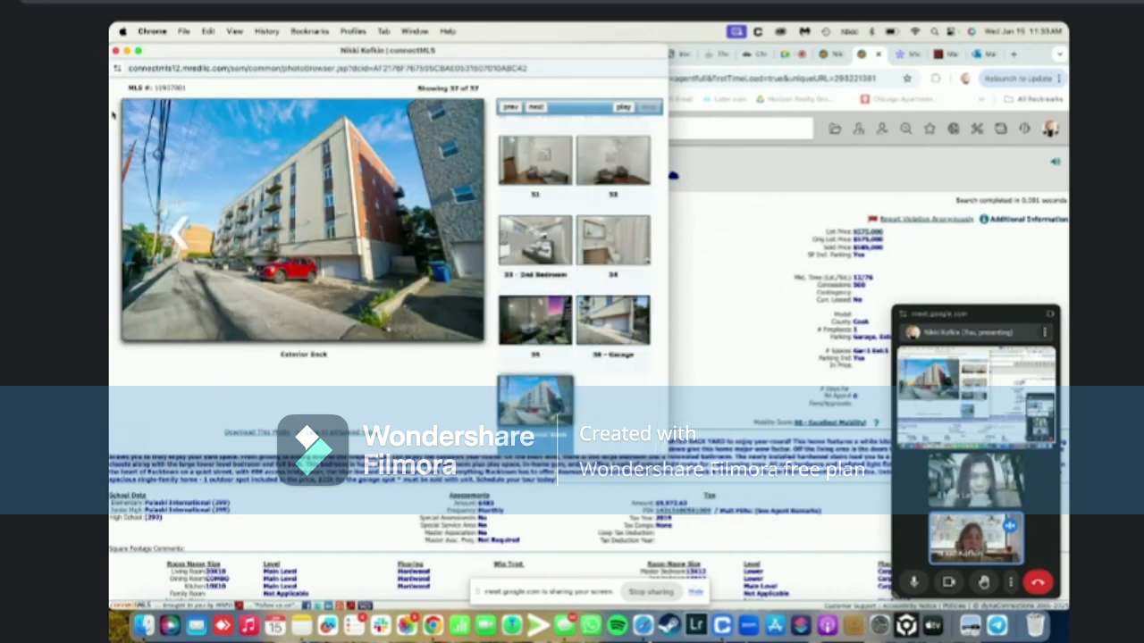
{"action": "left_click", "coordinate": [115, 51]}
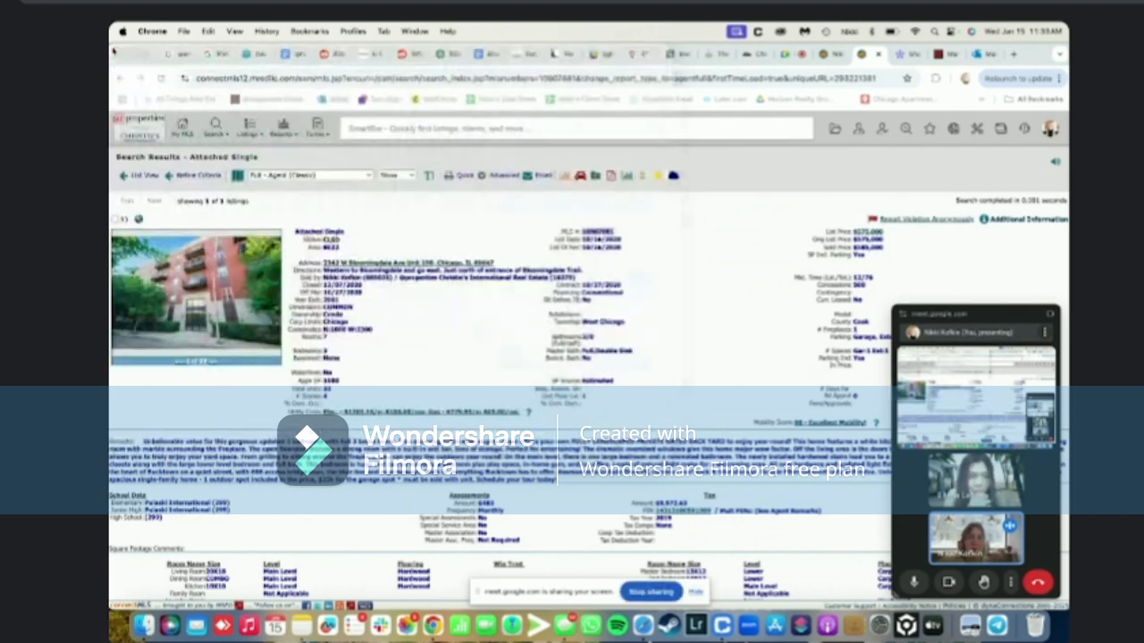
Review the new listing's General form and save it as a draft
{"action": "left_click", "coordinate": [829, 54]}
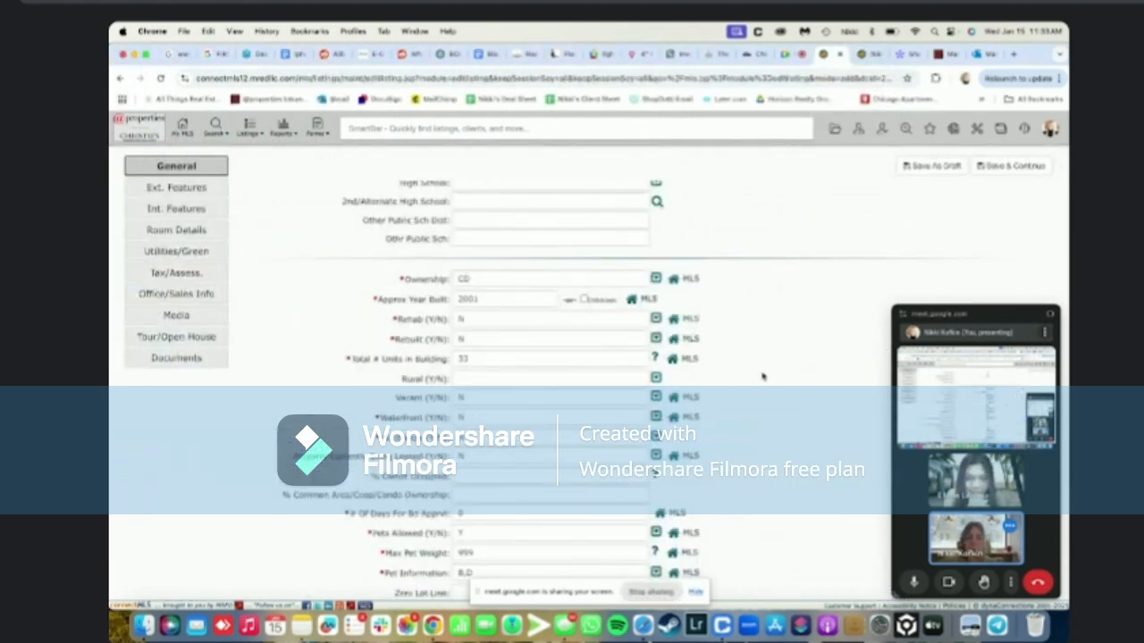
{"action": "scroll", "coordinate": [762, 376], "scroll_direction": "down", "scroll_amount": 2}
{"action": "scroll", "coordinate": [762, 376], "scroll_direction": "down", "scroll_amount": 7}
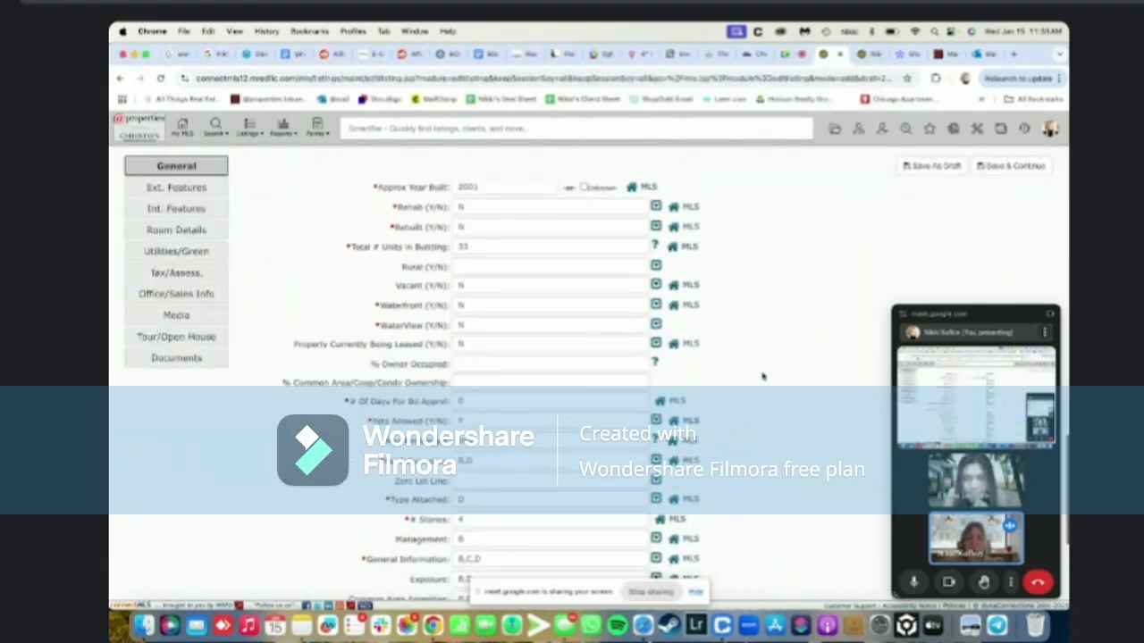
{"action": "scroll", "coordinate": [762, 376], "scroll_direction": "down", "scroll_amount": 2}
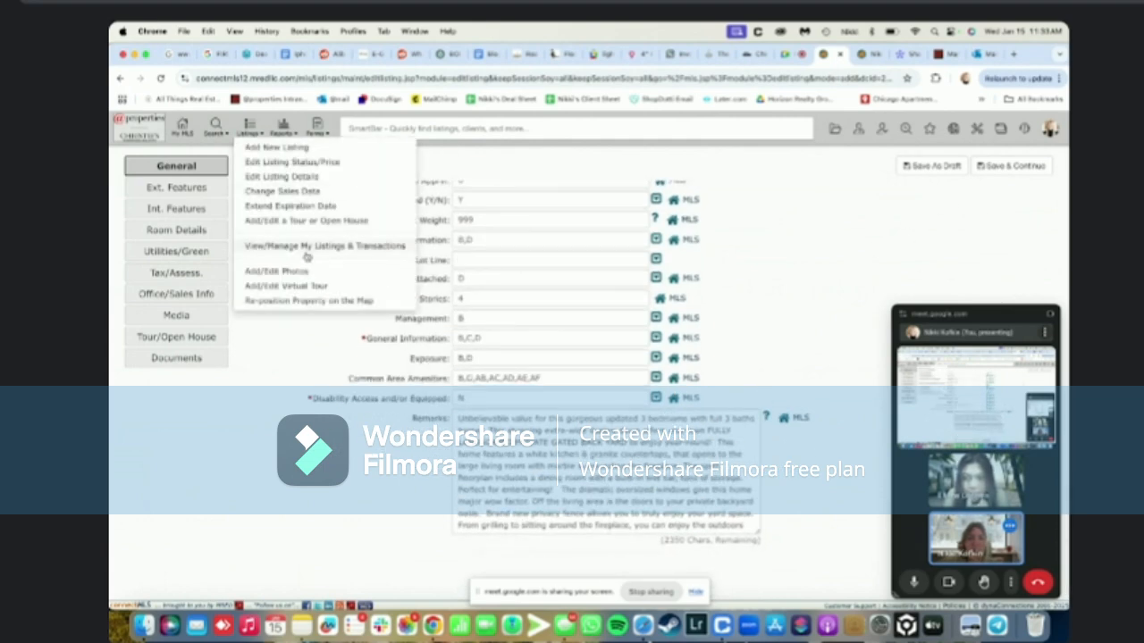
{"action": "left_click", "coordinate": [1008, 166]}
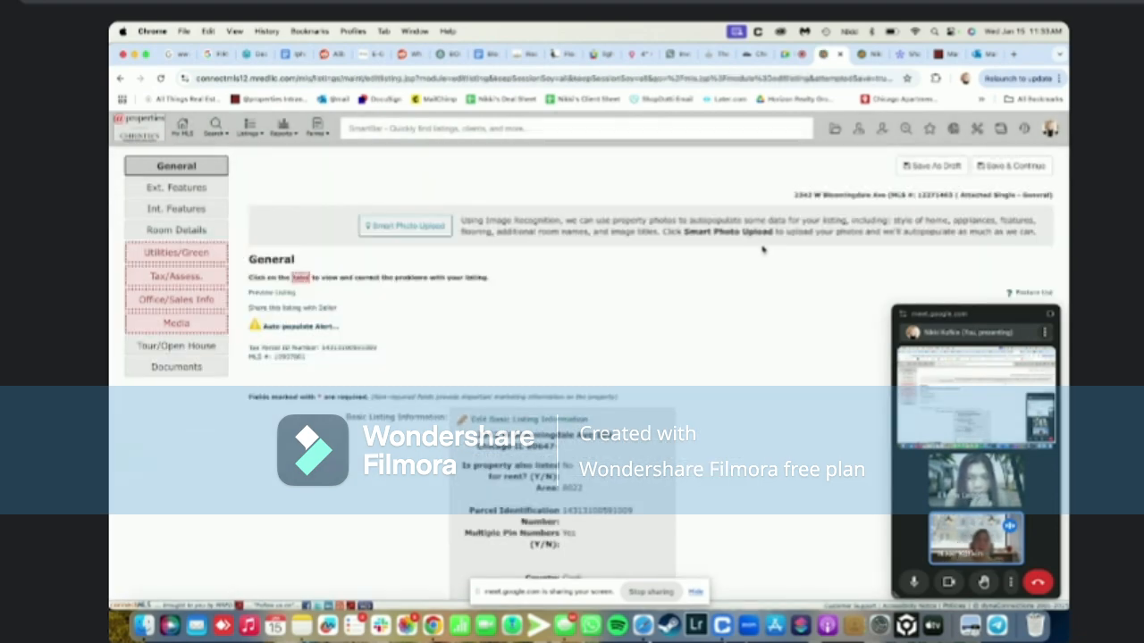
{"action": "left_click", "coordinate": [197, 252]}
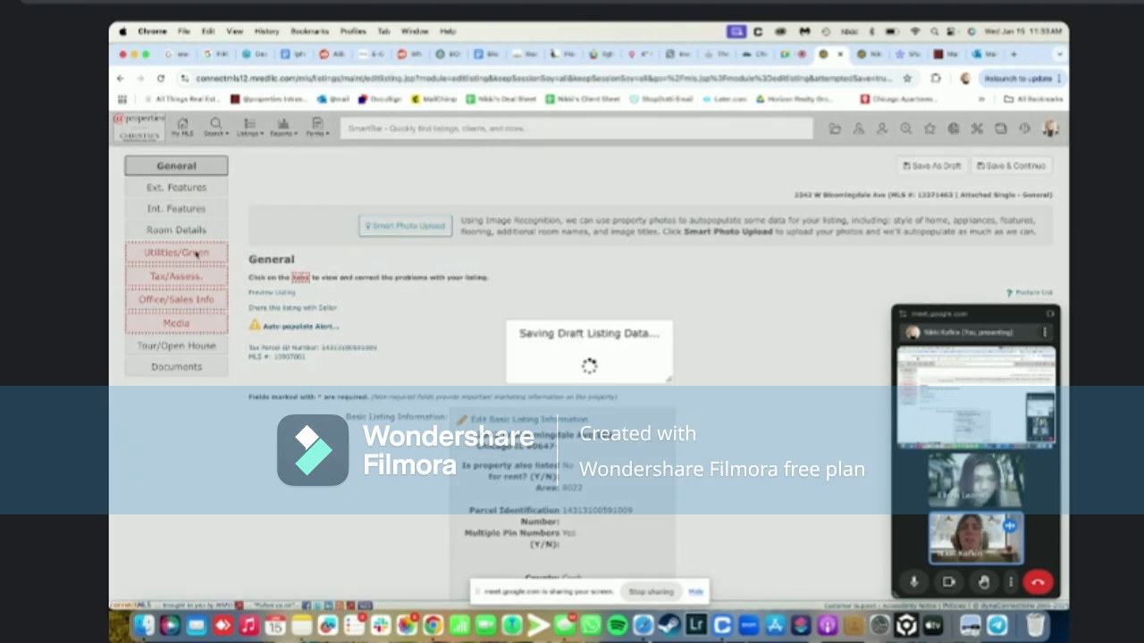
{"action": "scroll", "coordinate": [358, 423], "scroll_direction": "down", "scroll_amount": 5}
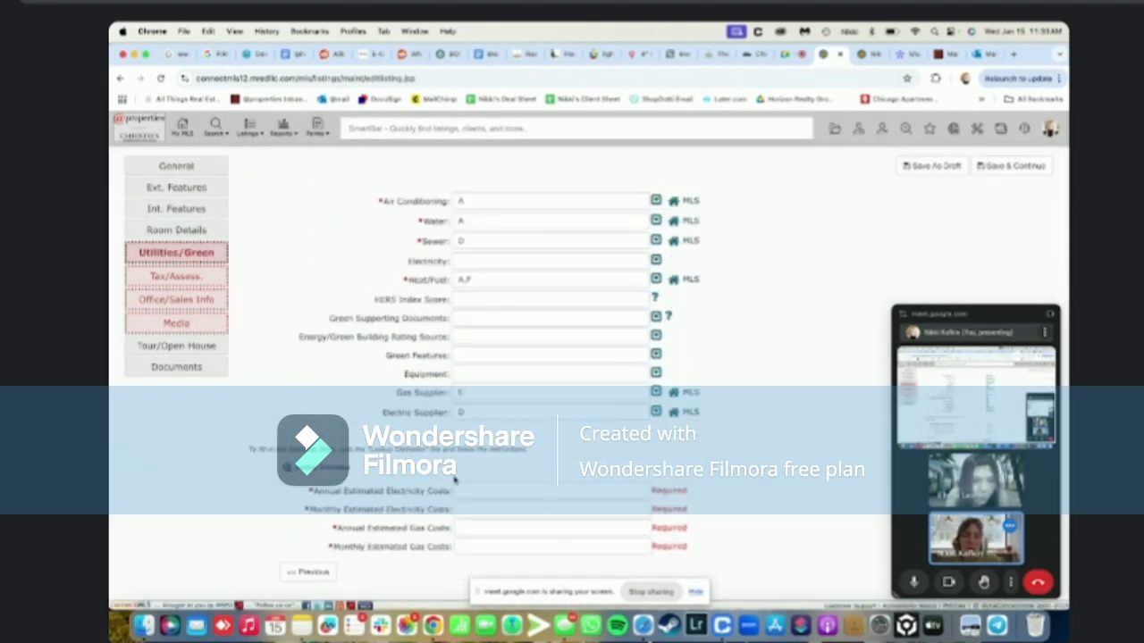
{"action": "left_click", "coordinate": [191, 279]}
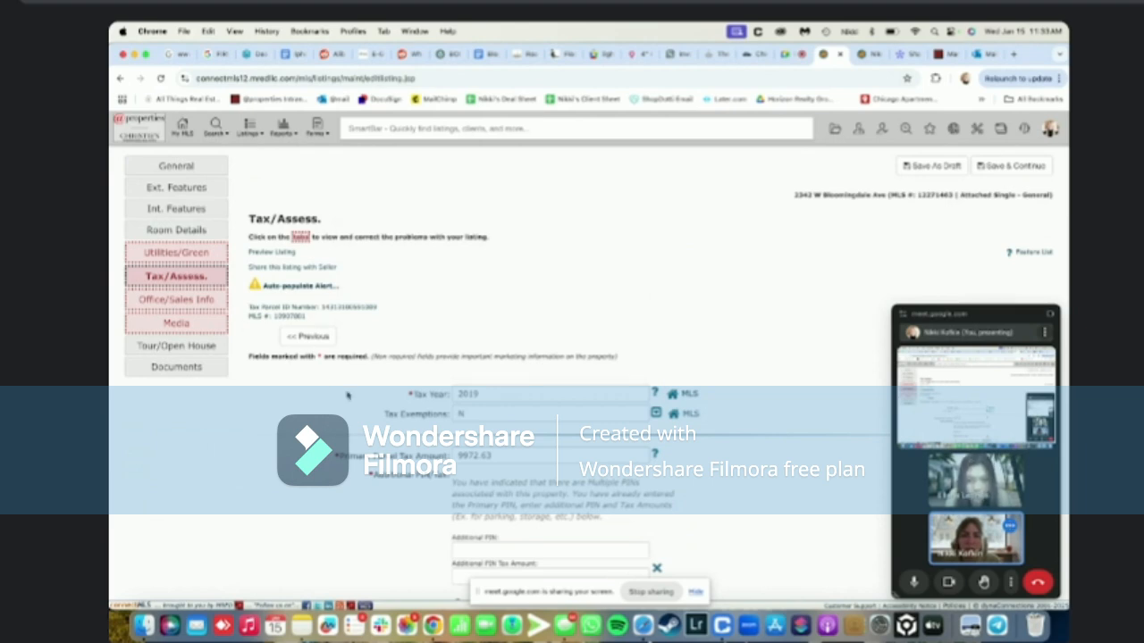
{"action": "scroll", "coordinate": [348, 395], "scroll_direction": "down", "scroll_amount": 1}
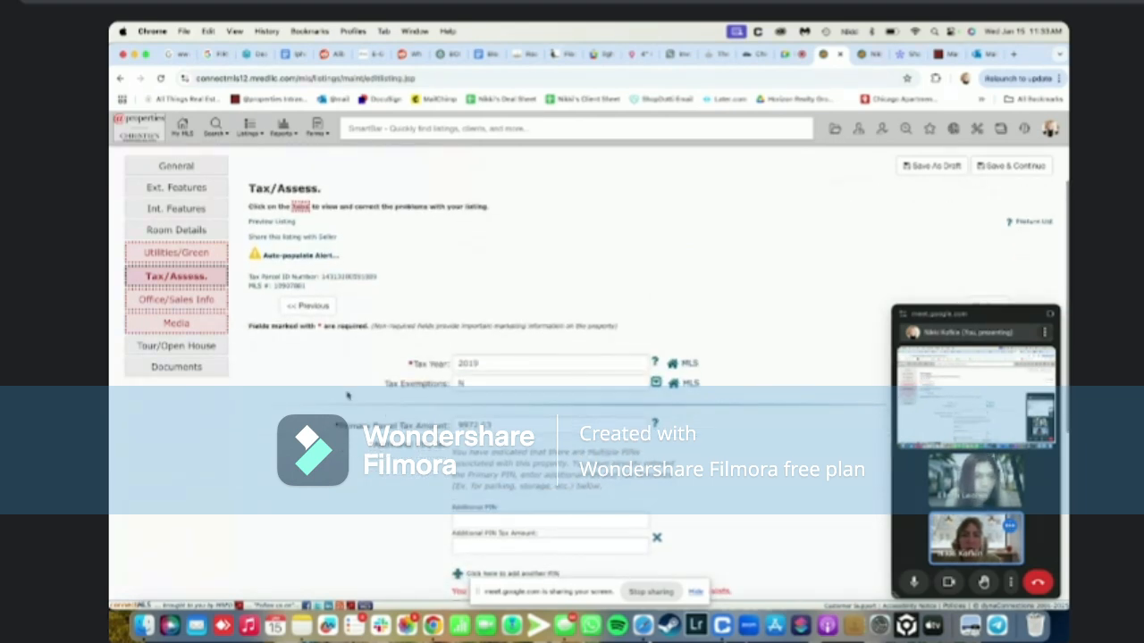
{"action": "scroll", "coordinate": [348, 395], "scroll_direction": "down", "scroll_amount": 8}
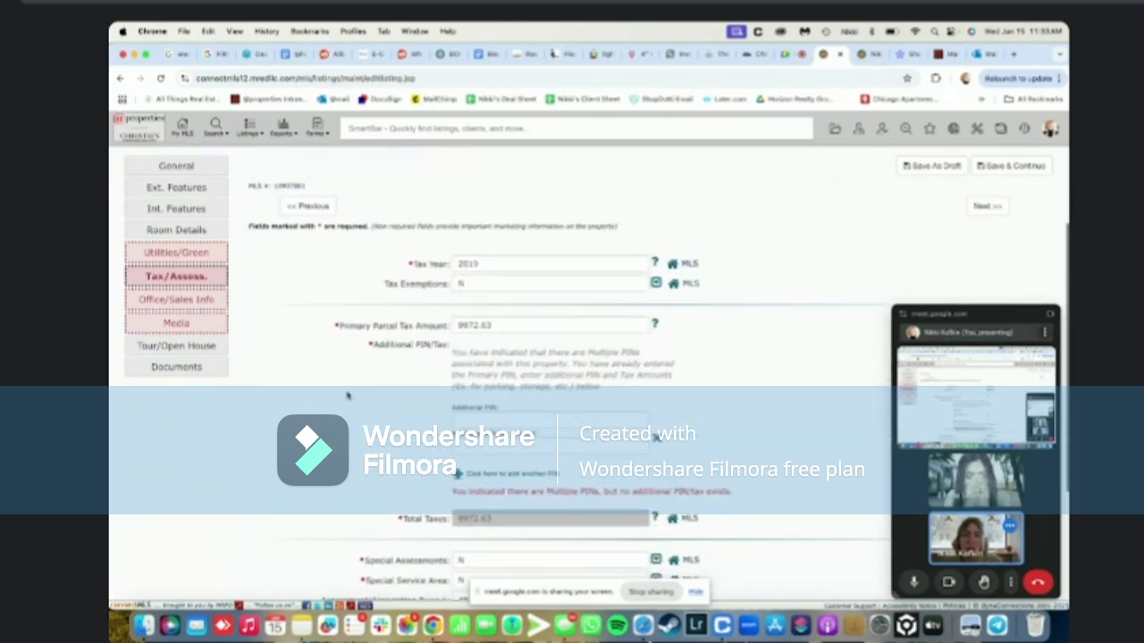
{"action": "scroll", "coordinate": [348, 395], "scroll_direction": "up", "scroll_amount": 5}
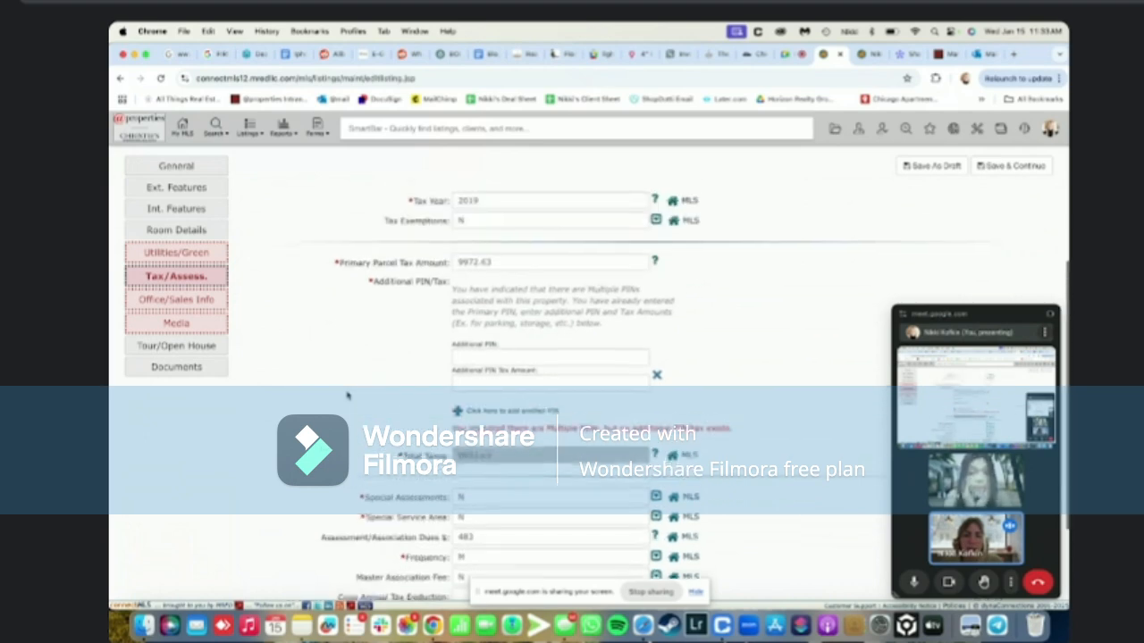
{"action": "scroll", "coordinate": [442, 286], "scroll_direction": "up", "scroll_amount": 2}
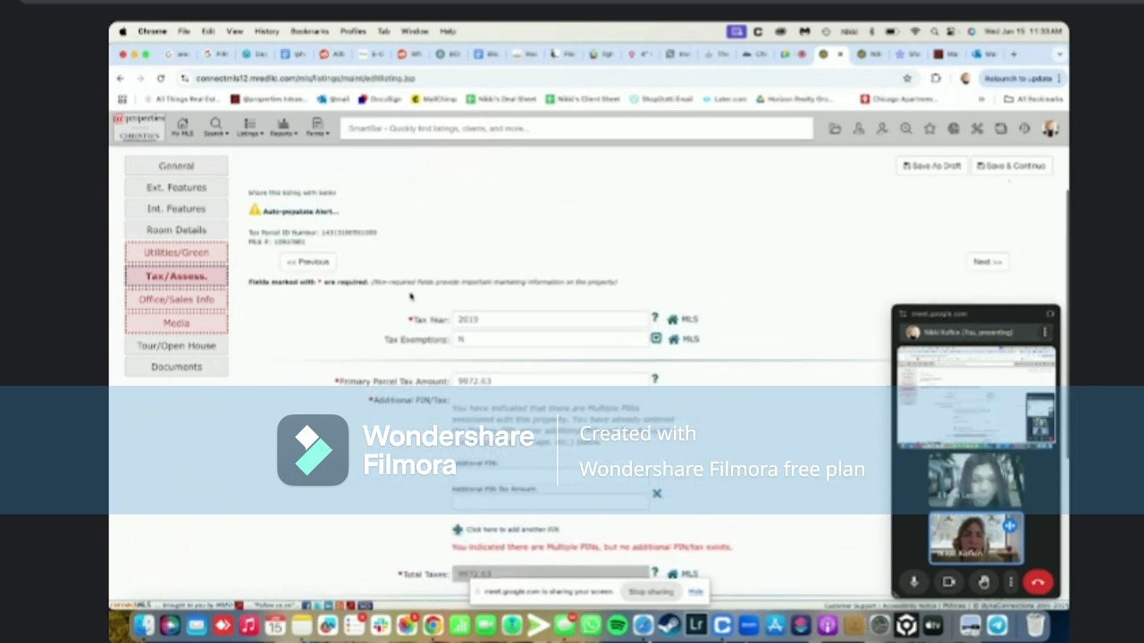
{"action": "scroll", "coordinate": [466, 328], "scroll_direction": "up", "scroll_amount": 2}
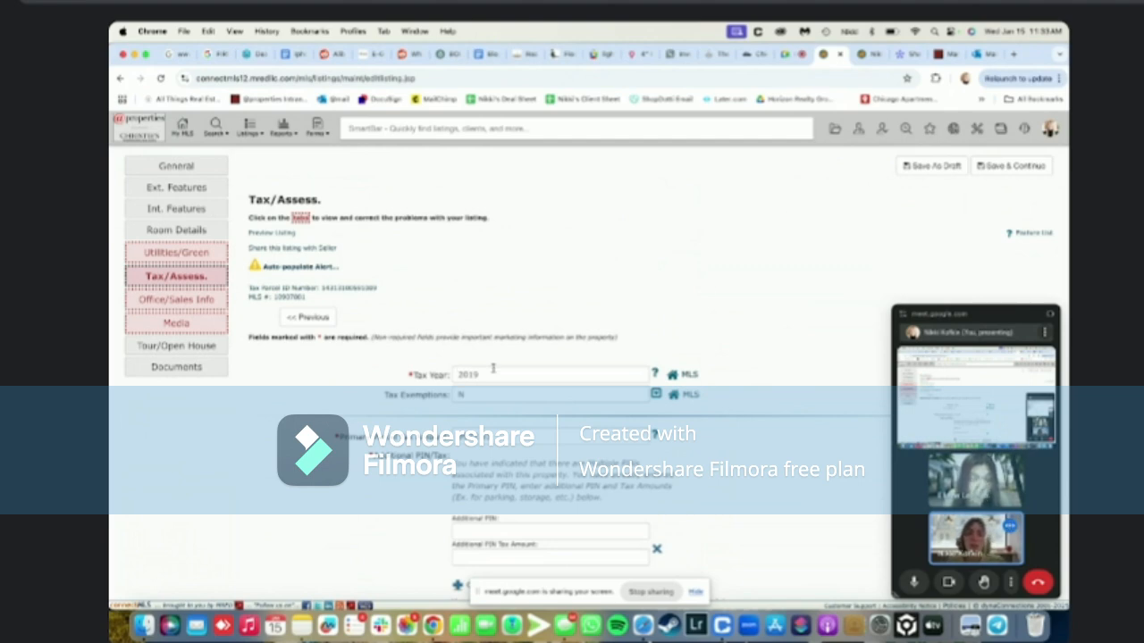
Search Google for 'cook county tax portal' in a new tab and open the Cook County Property Tax Portal
{"action": "left_click", "coordinate": [1014, 53]}
{"action": "type", "text": "cook cout"}
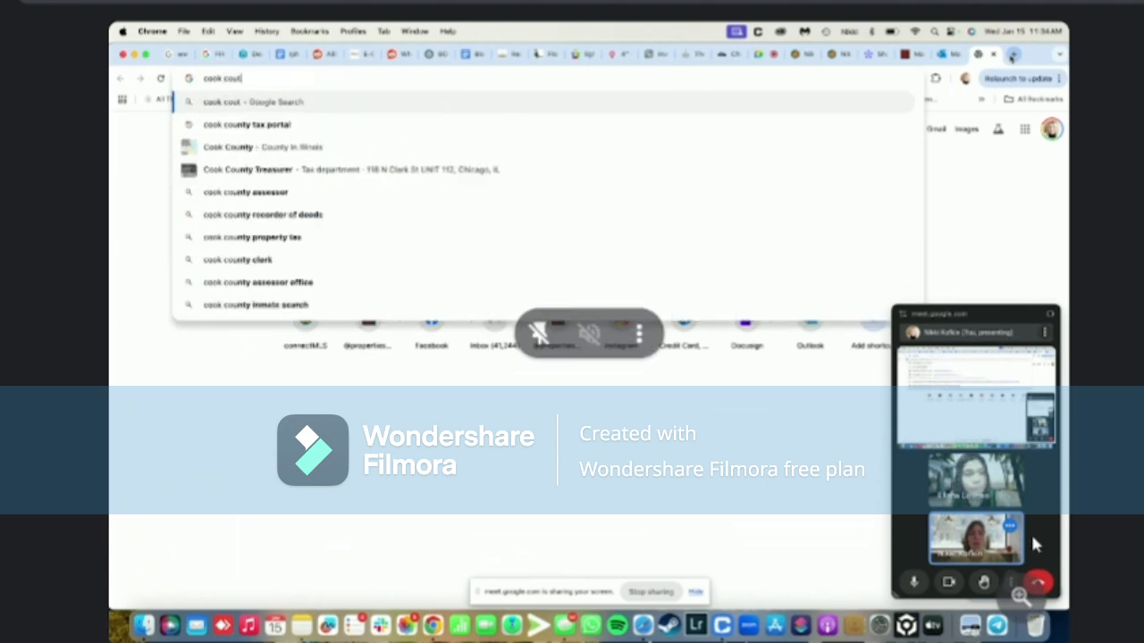
{"action": "key", "text": "BackSpace"}
{"action": "type", "text": "nty tax "}
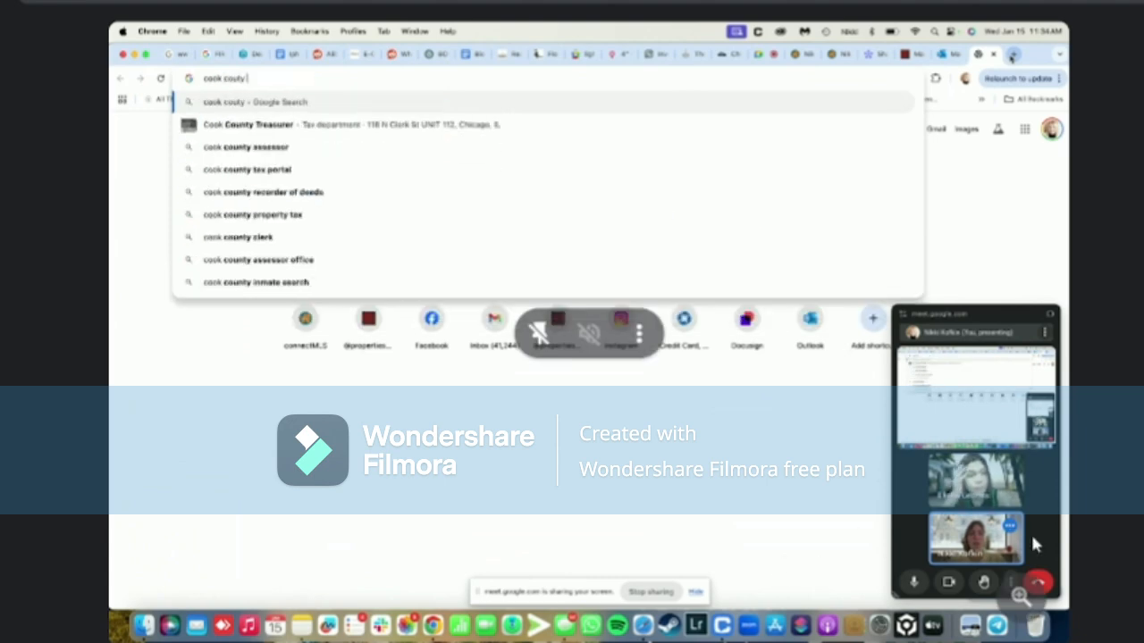
{"action": "type", "text": "portal"}
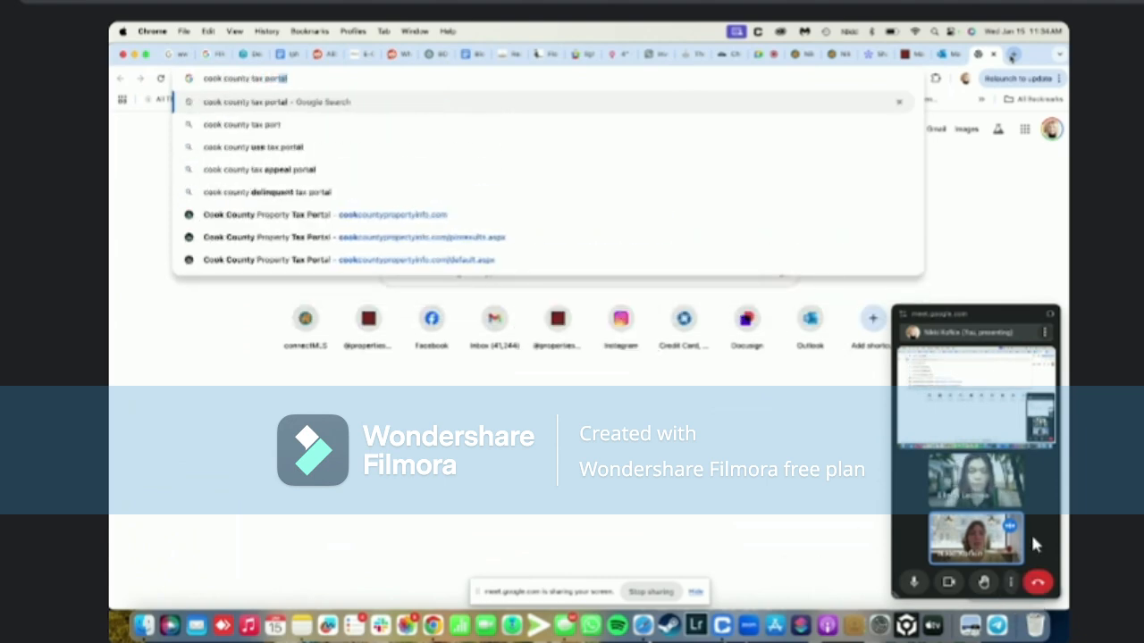
{"action": "key", "text": "Return"}
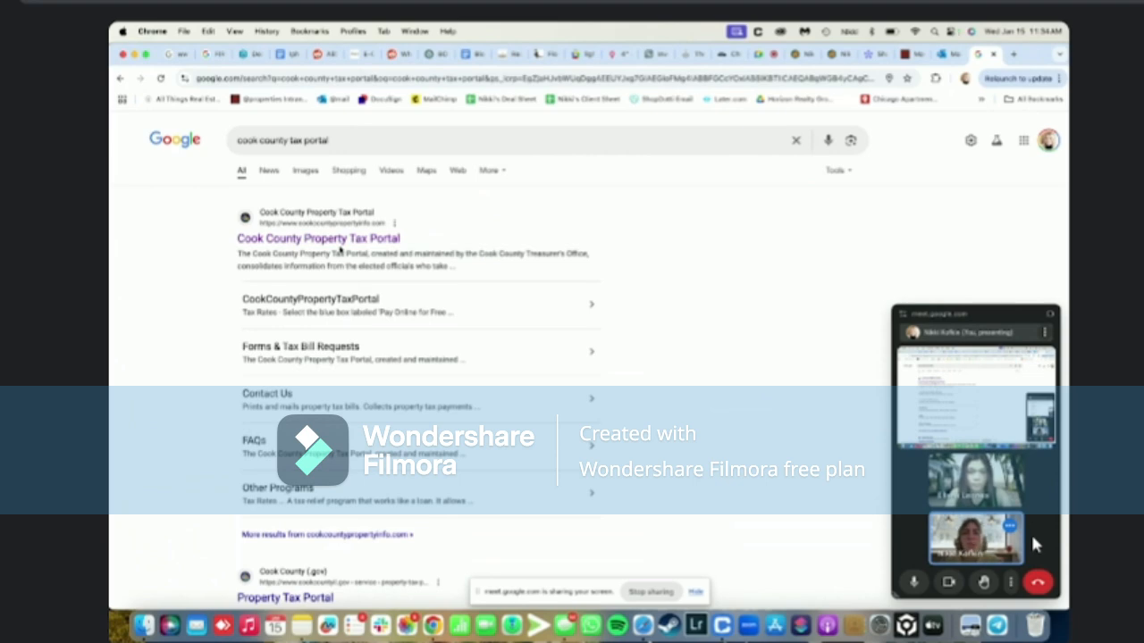
{"action": "left_click", "coordinate": [337, 239]}
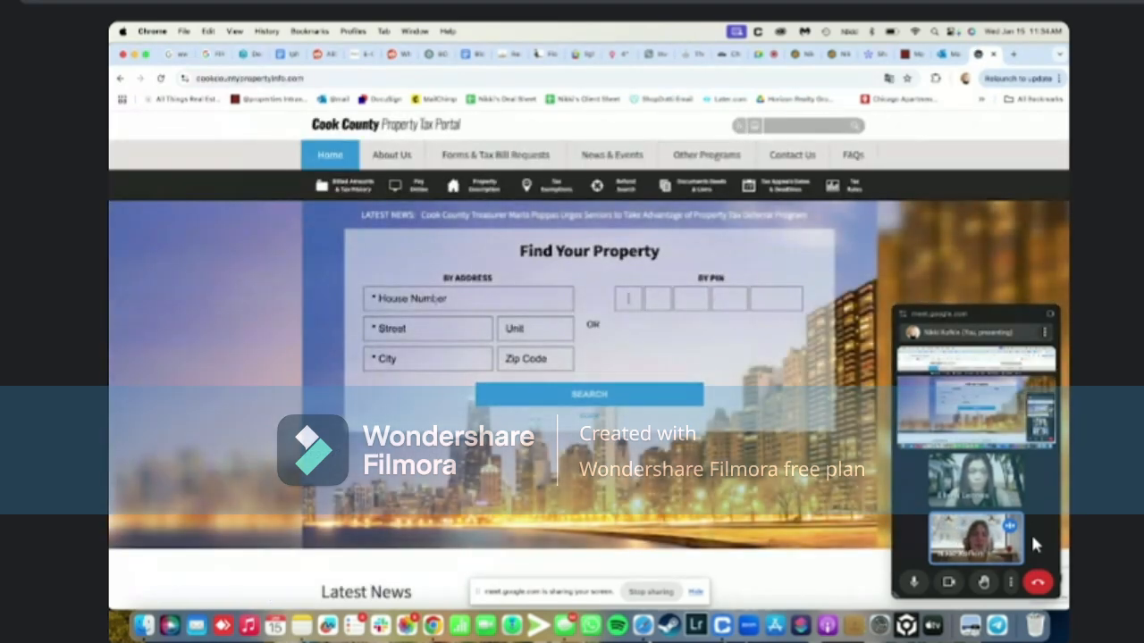
{"action": "left_click", "coordinate": [830, 55]}
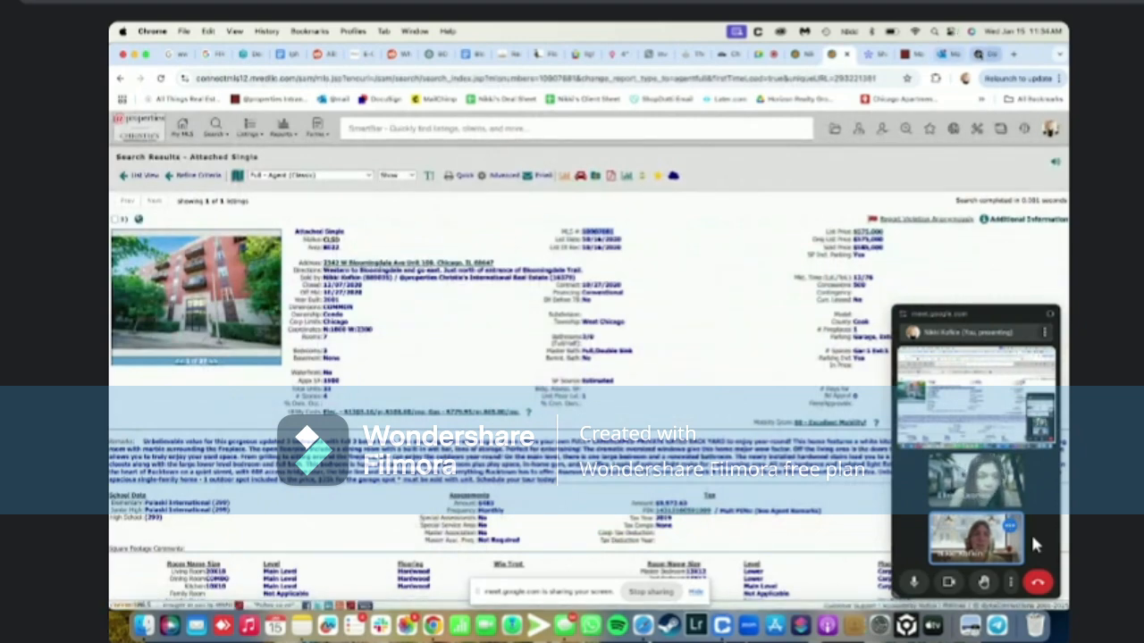
{"action": "left_click", "coordinate": [983, 55]}
{"action": "left_click", "coordinate": [460, 293]}
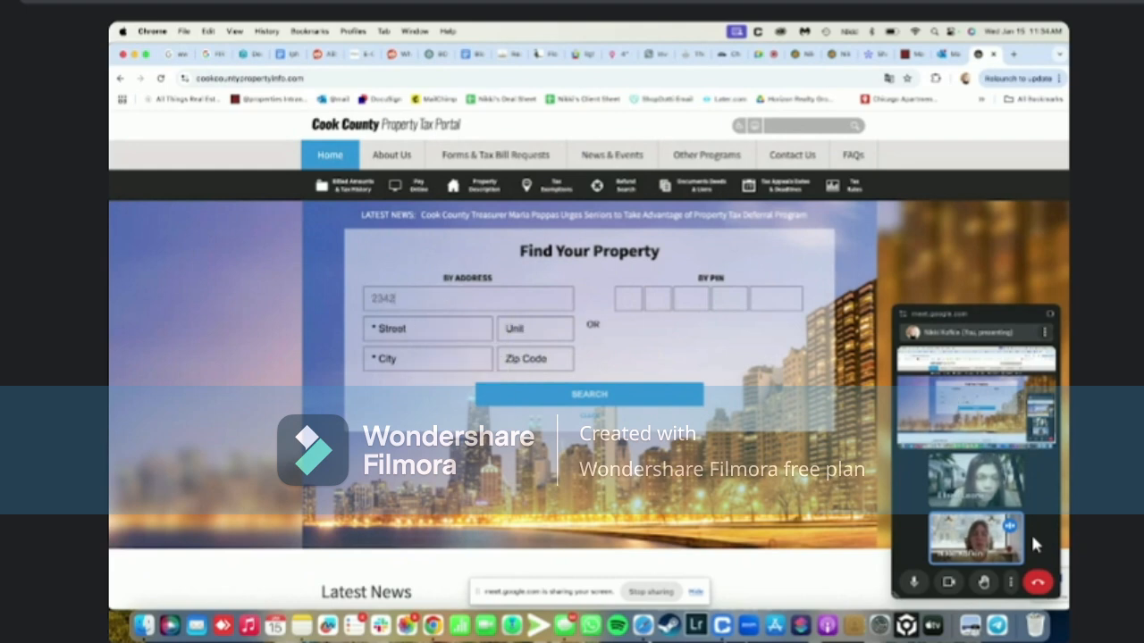
{"action": "key", "text": "Tab"}
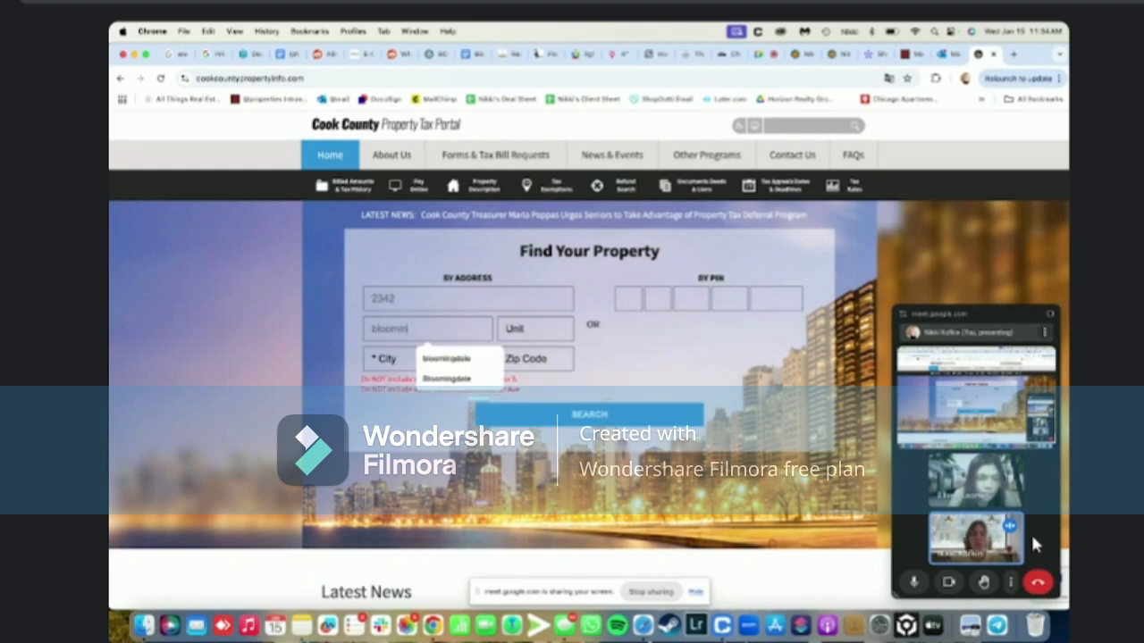
{"action": "key", "text": "Tab"}
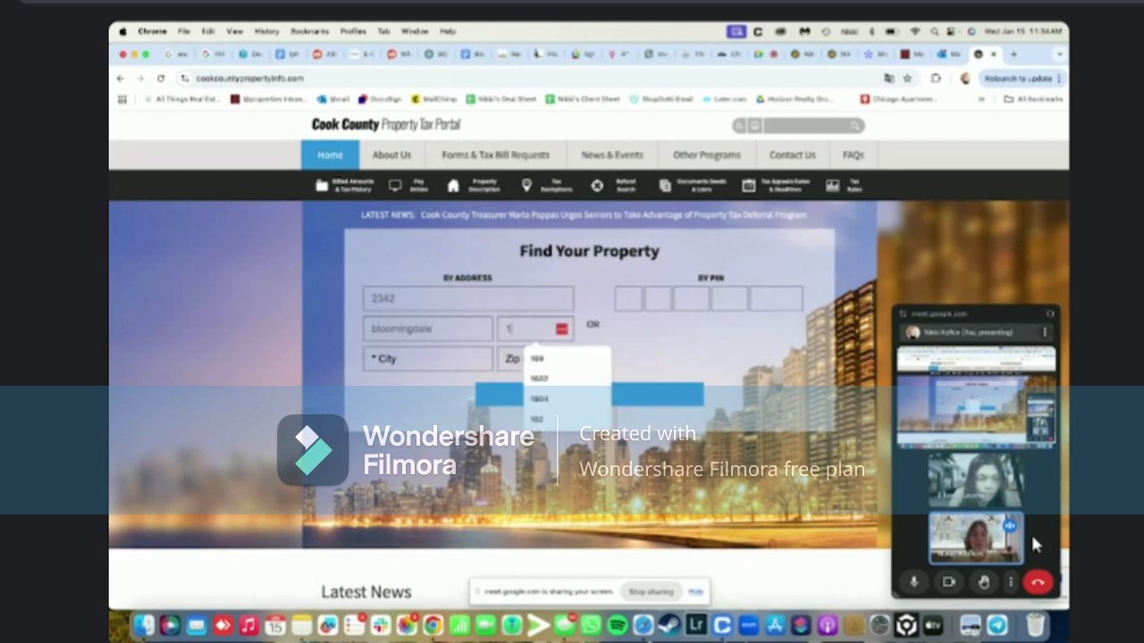
{"action": "key", "text": "Tab"}
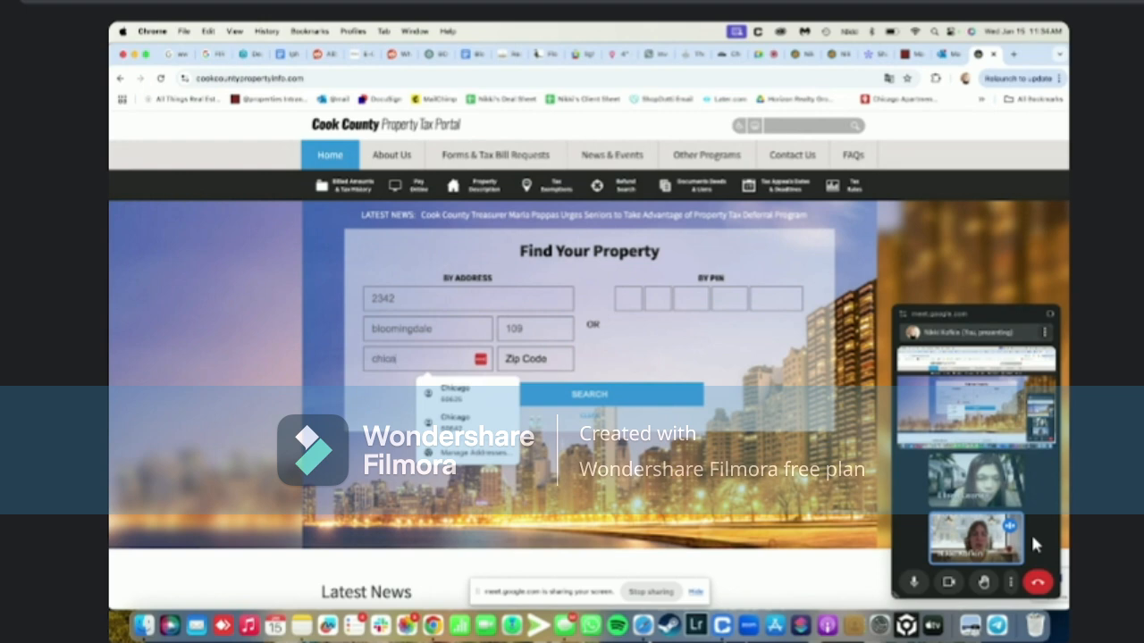
{"action": "left_click", "coordinate": [615, 392]}
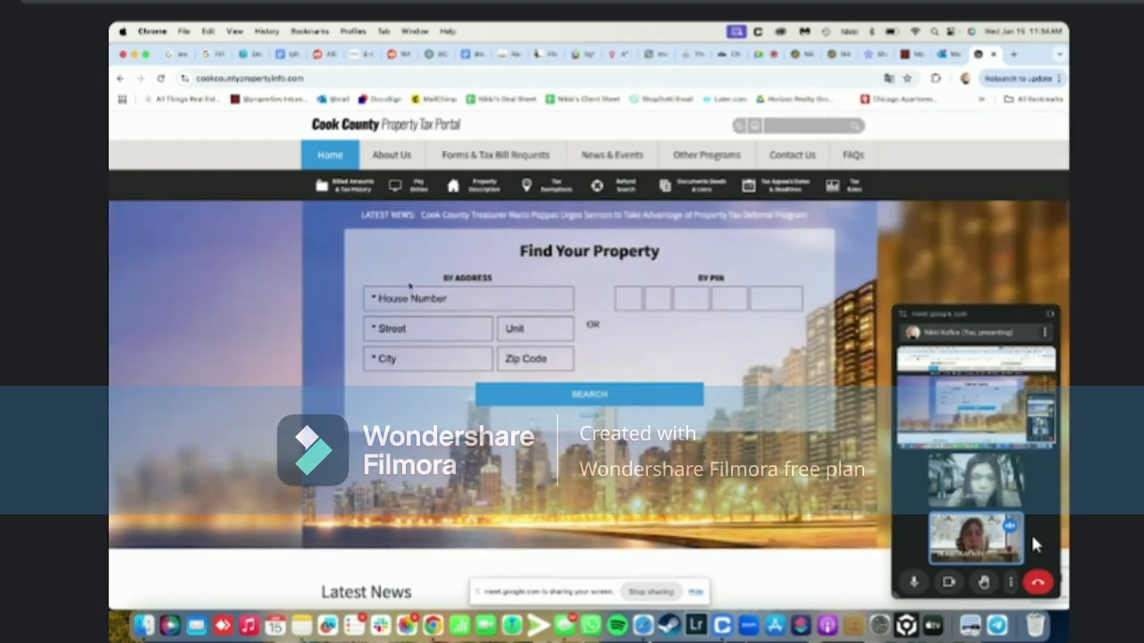
{"action": "left_click", "coordinate": [413, 297]}
{"action": "key", "text": "Tab"}
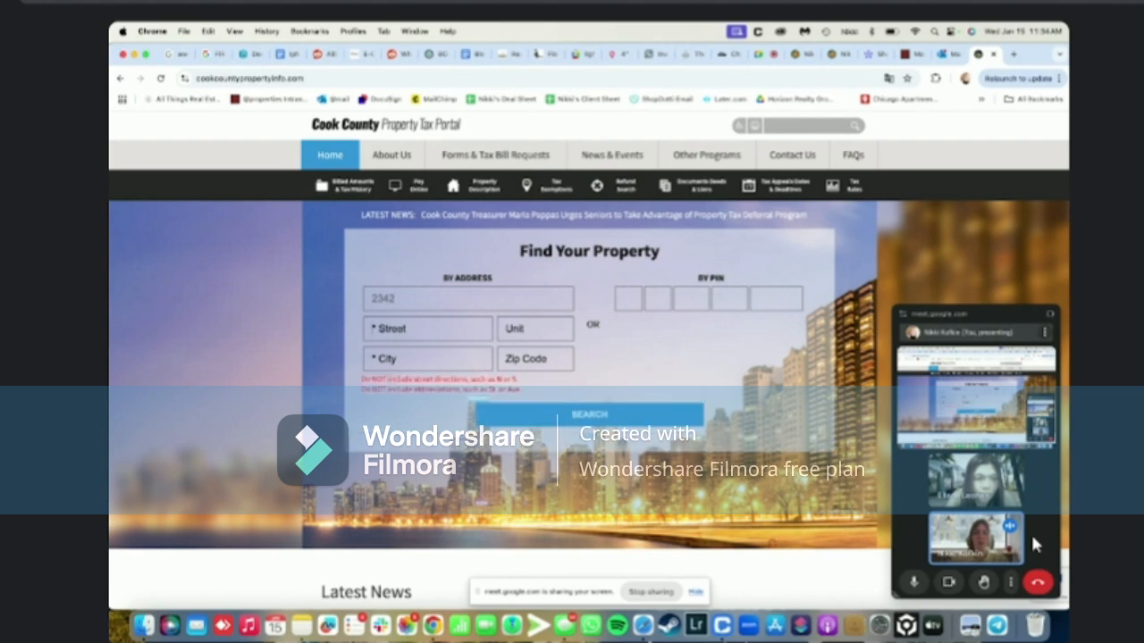
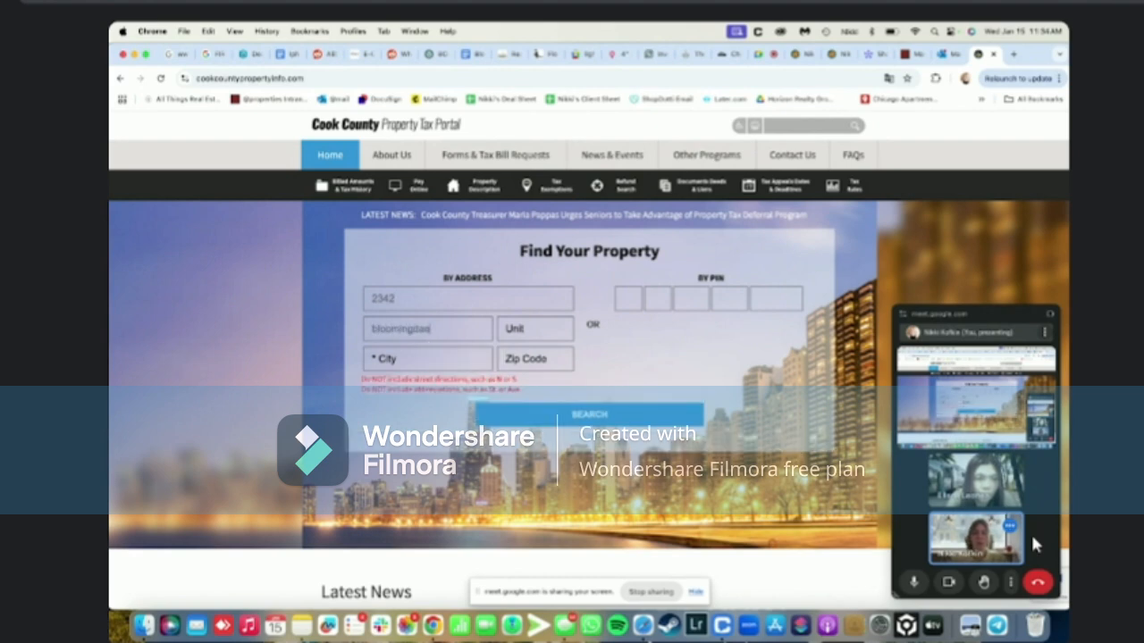
{"action": "key", "text": "Tab"}
{"action": "key", "text": "Tab"}
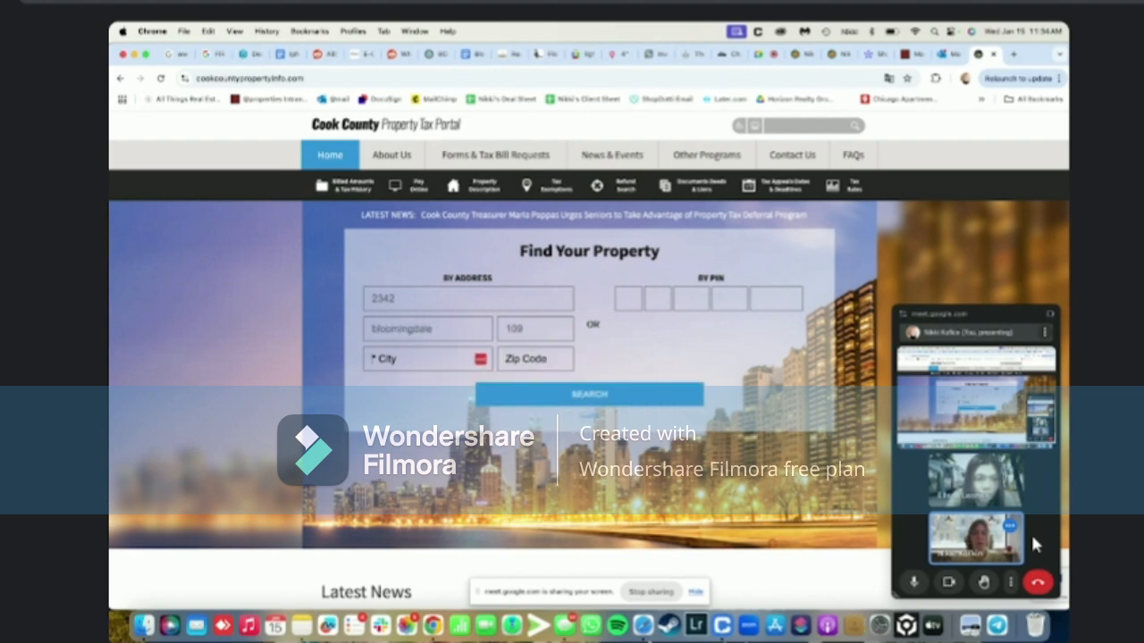
{"action": "key", "text": "Return"}
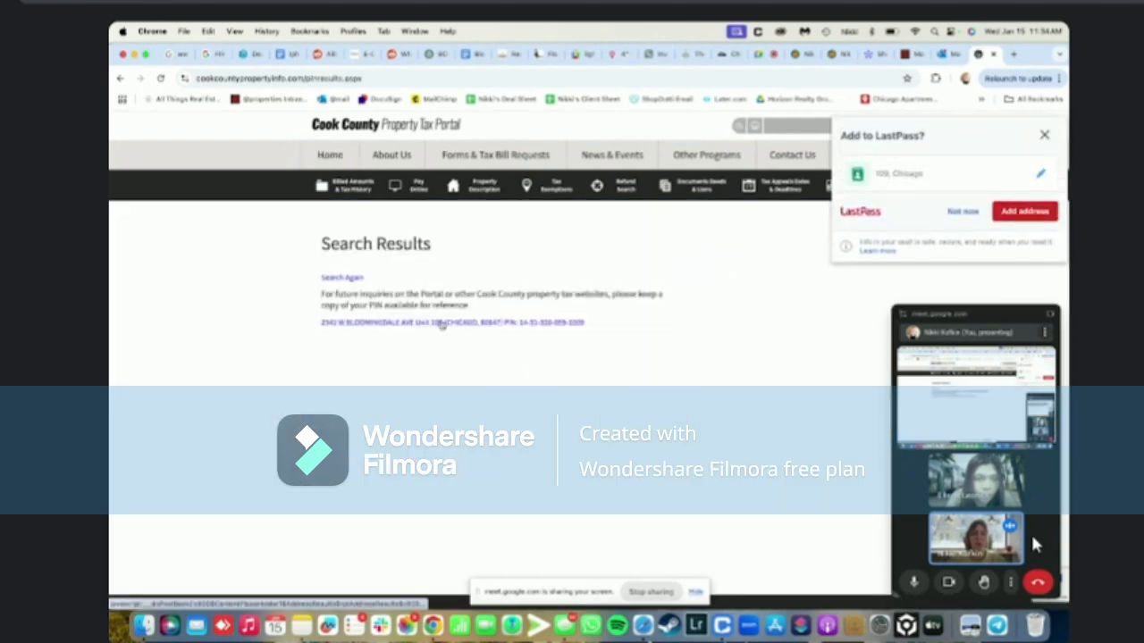
Open unit 109's property record and review its tax billing history, including the 2023 amount of $9,115.19
{"action": "left_click", "coordinate": [439, 323]}
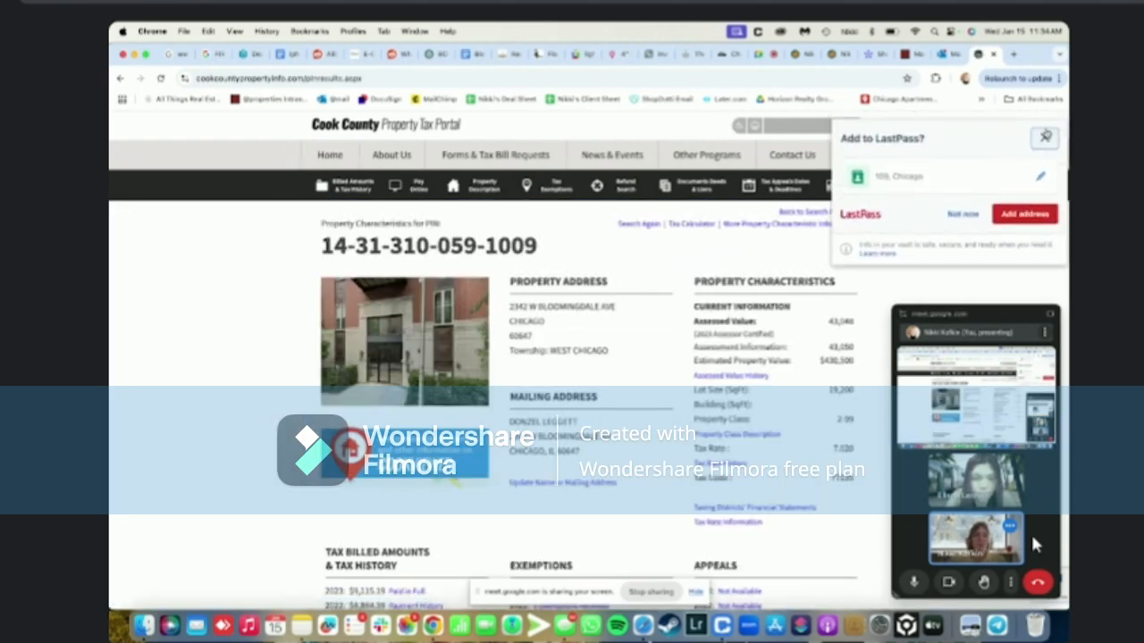
{"action": "left_click", "coordinate": [1044, 134]}
{"action": "scroll", "coordinate": [615, 331], "scroll_direction": "down", "scroll_amount": 3}
{"action": "scroll", "coordinate": [615, 330], "scroll_direction": "down", "scroll_amount": 1}
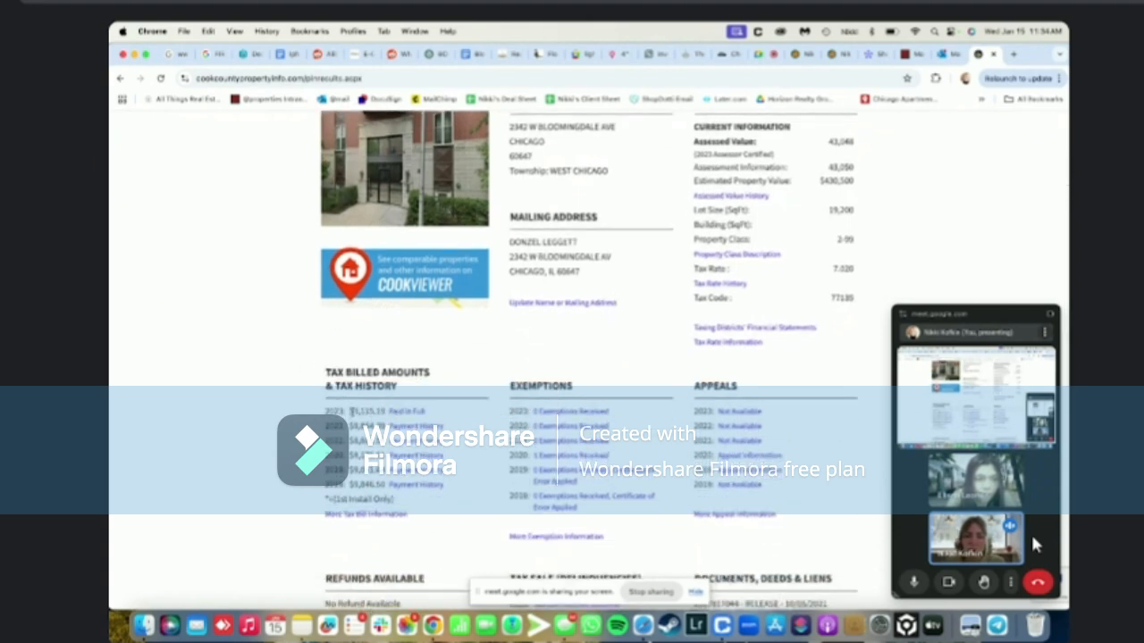
{"action": "left_click_drag", "start_coordinate": [352, 411], "coordinate": [383, 412]}
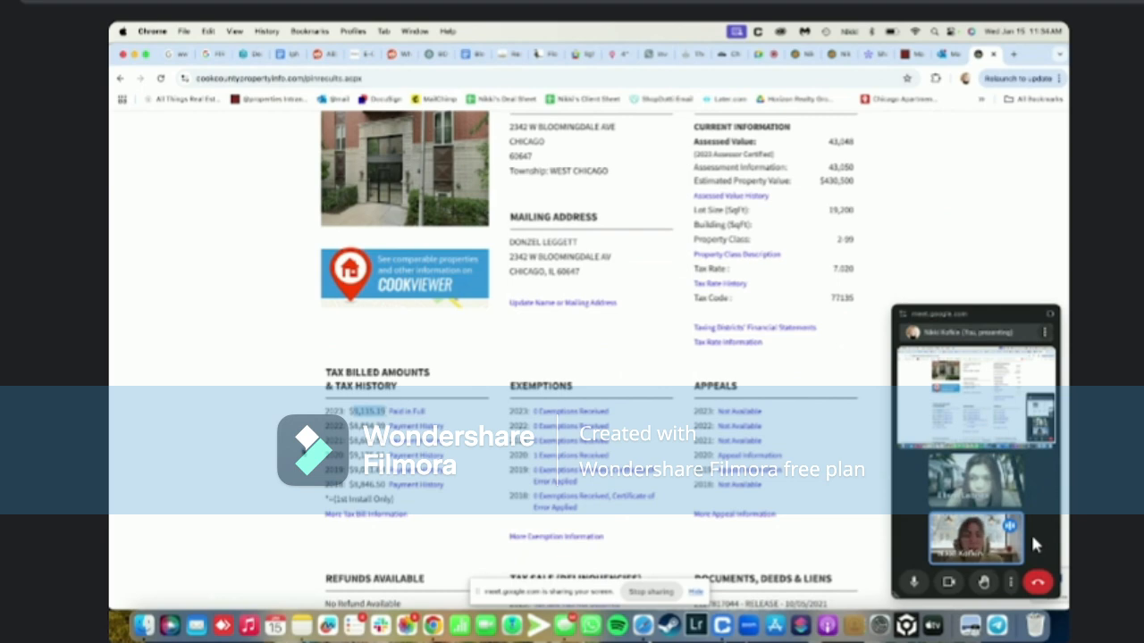
{"action": "left_click", "coordinate": [246, 455]}
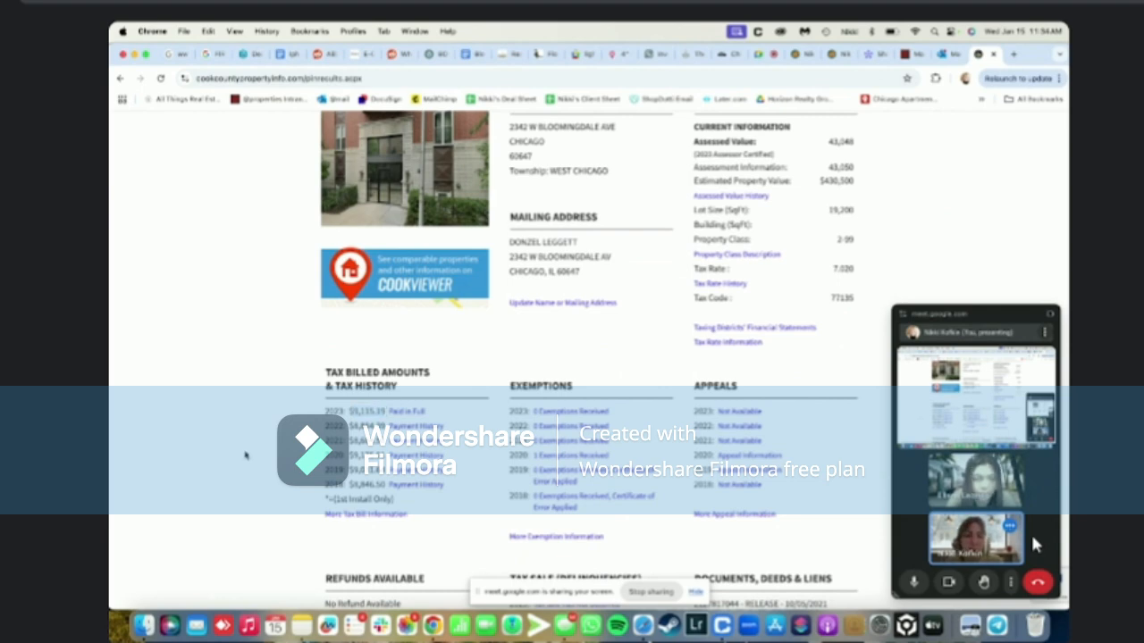
{"action": "scroll", "coordinate": [246, 456], "scroll_direction": "down", "scroll_amount": 2}
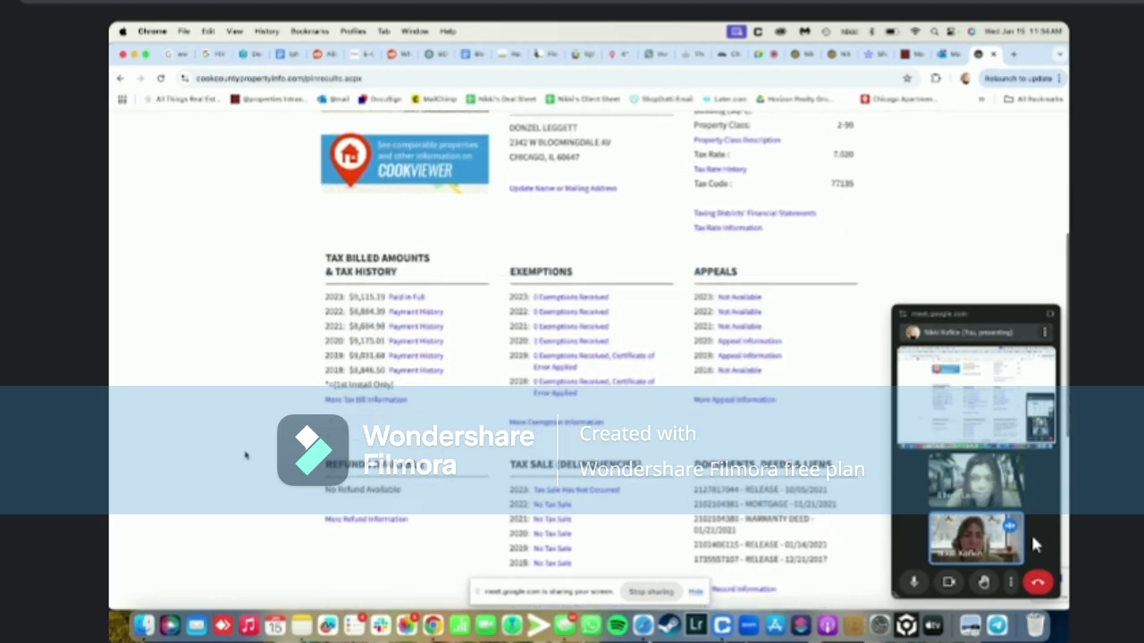
{"action": "scroll", "coordinate": [247, 455], "scroll_direction": "down", "scroll_amount": 3}
{"action": "scroll", "coordinate": [246, 456], "scroll_direction": "up", "scroll_amount": 5}
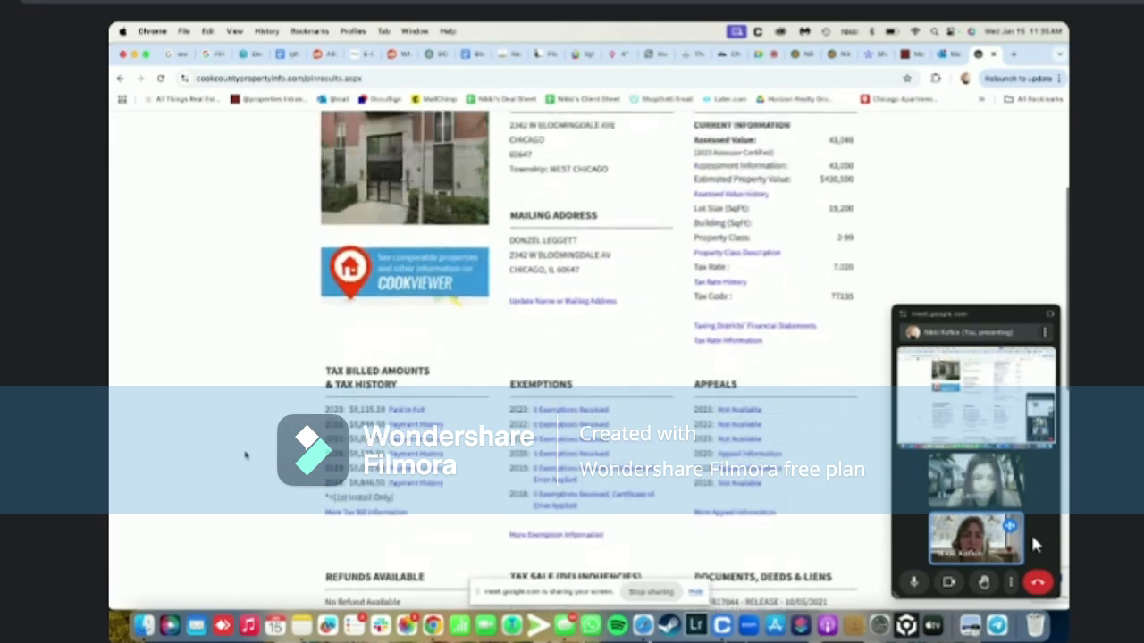
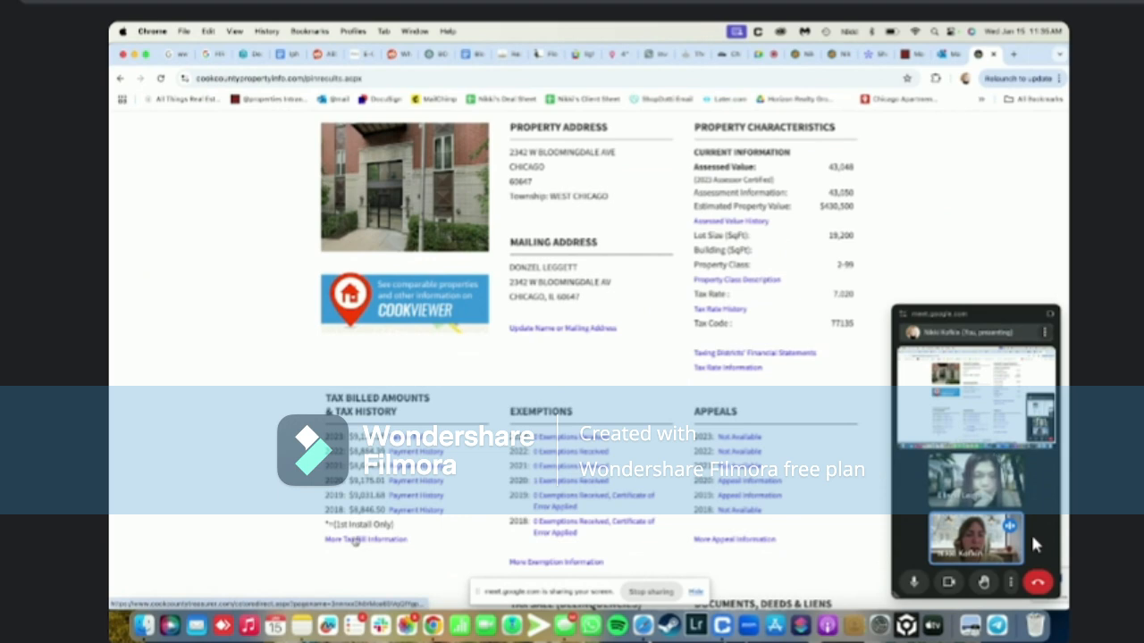
Open the detailed tax bill information and read the 2023 total billed of $9,115.19
{"action": "left_click", "coordinate": [355, 541]}
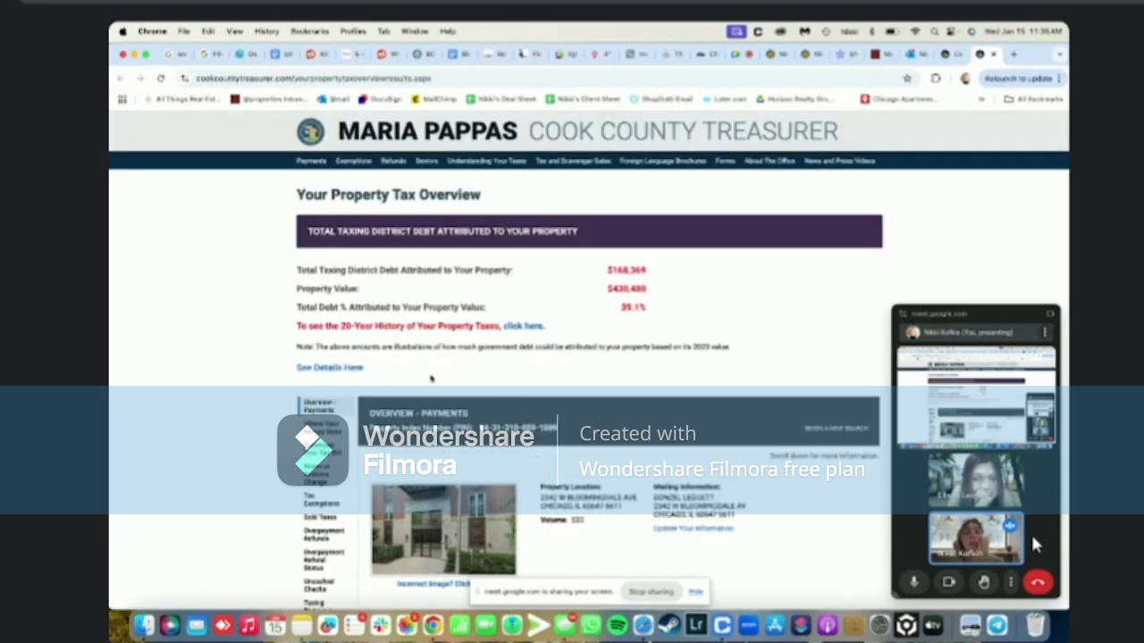
{"action": "scroll", "coordinate": [431, 379], "scroll_direction": "down", "scroll_amount": 5}
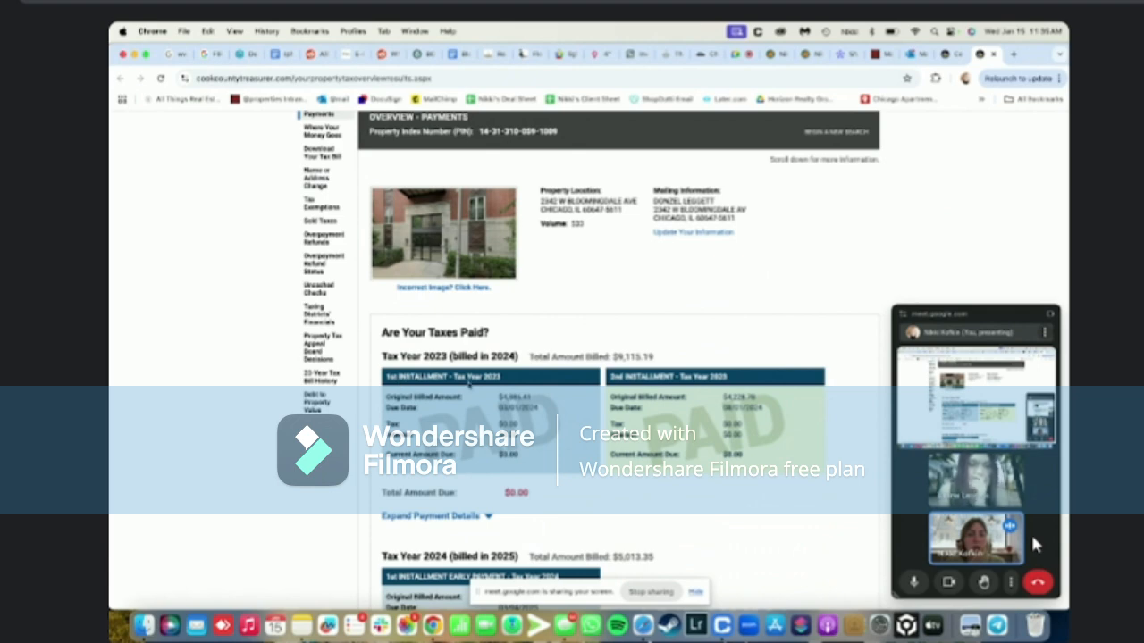
{"action": "left_click_drag", "start_coordinate": [613, 376], "coordinate": [671, 419]}
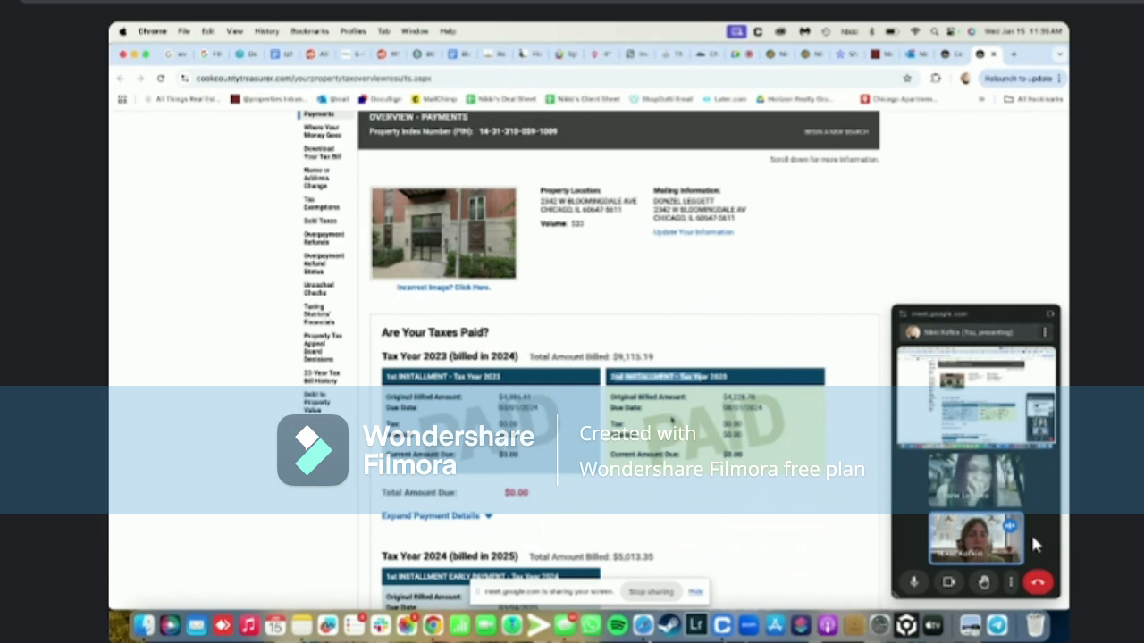
{"action": "left_click", "coordinate": [501, 427]}
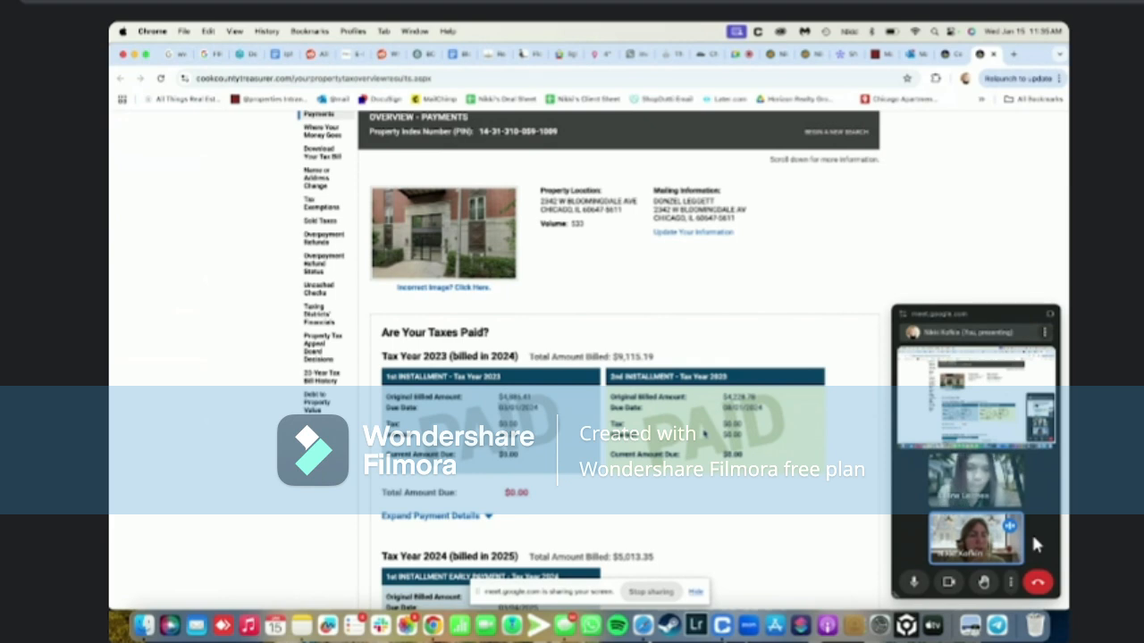
{"action": "left_click", "coordinate": [986, 54]}
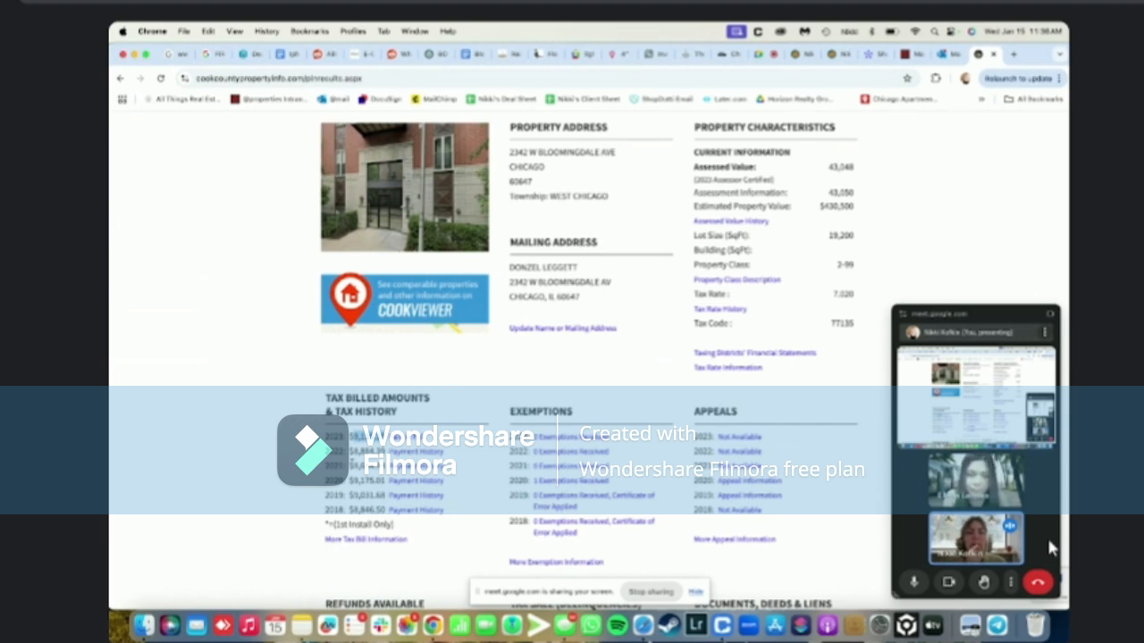
Change the draft listing's Tax Year to 2023, checking it against the Cook County record
{"action": "left_click", "coordinate": [800, 54]}
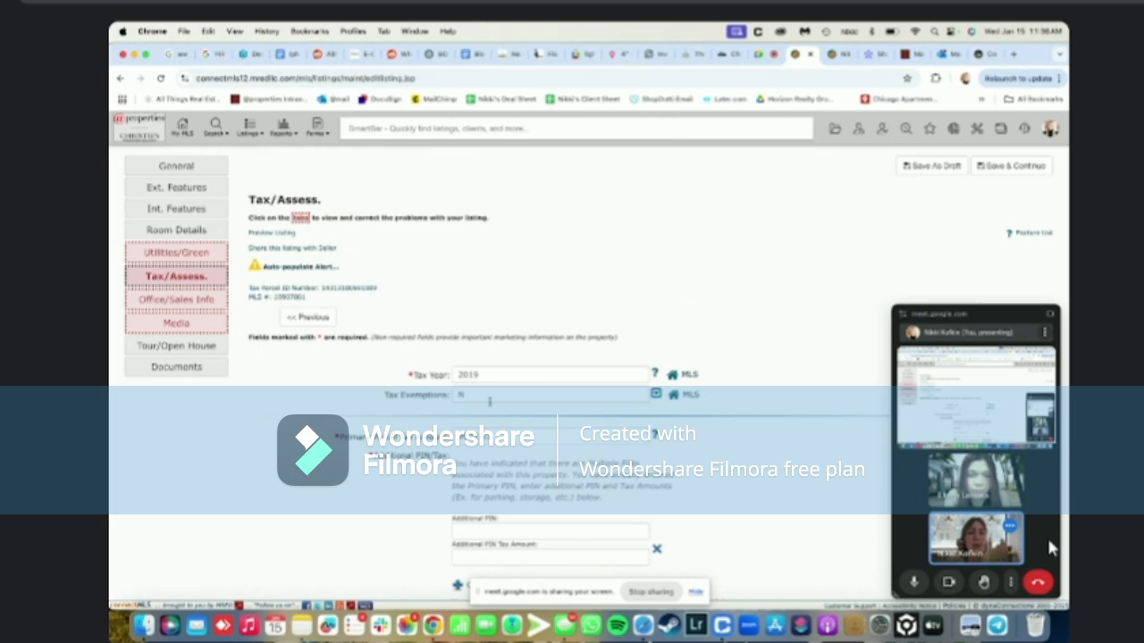
{"action": "left_click", "coordinate": [490, 376]}
{"action": "key", "text": "BackSpace"}
{"action": "key", "text": "BackSpace"}
{"action": "type", "text": "23"}
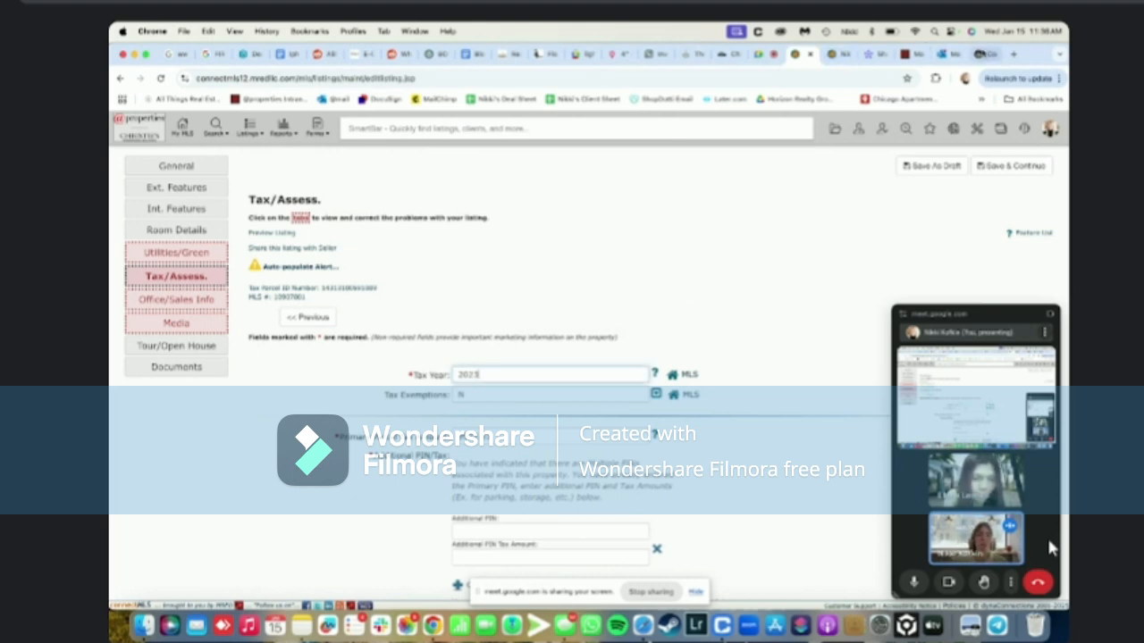
{"action": "left_click", "coordinate": [983, 54]}
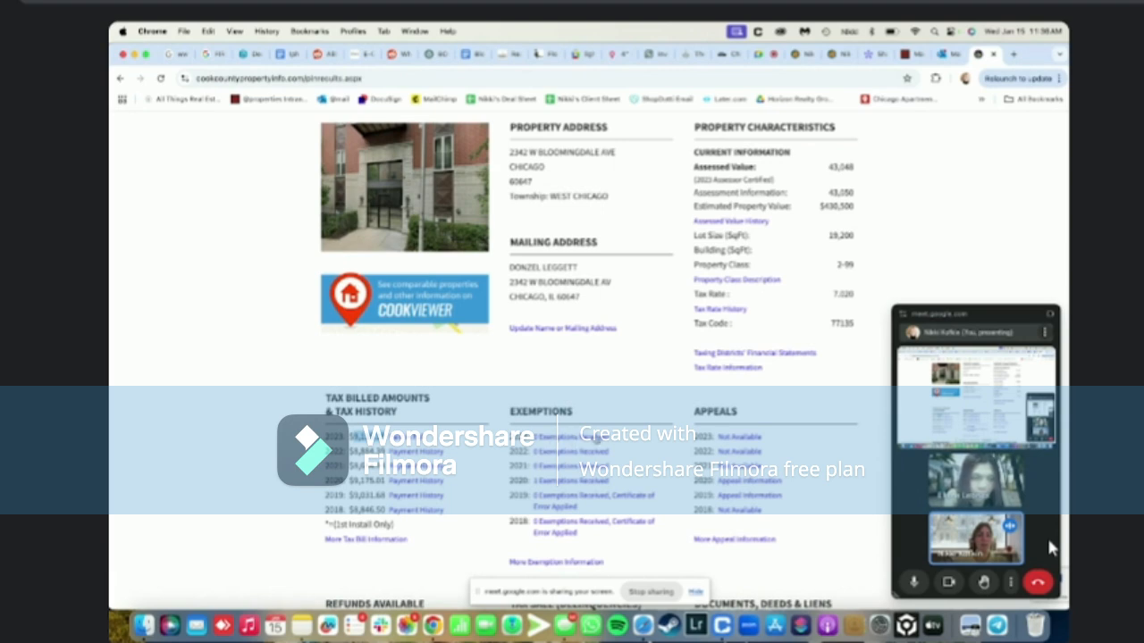
{"action": "left_click", "coordinate": [795, 54]}
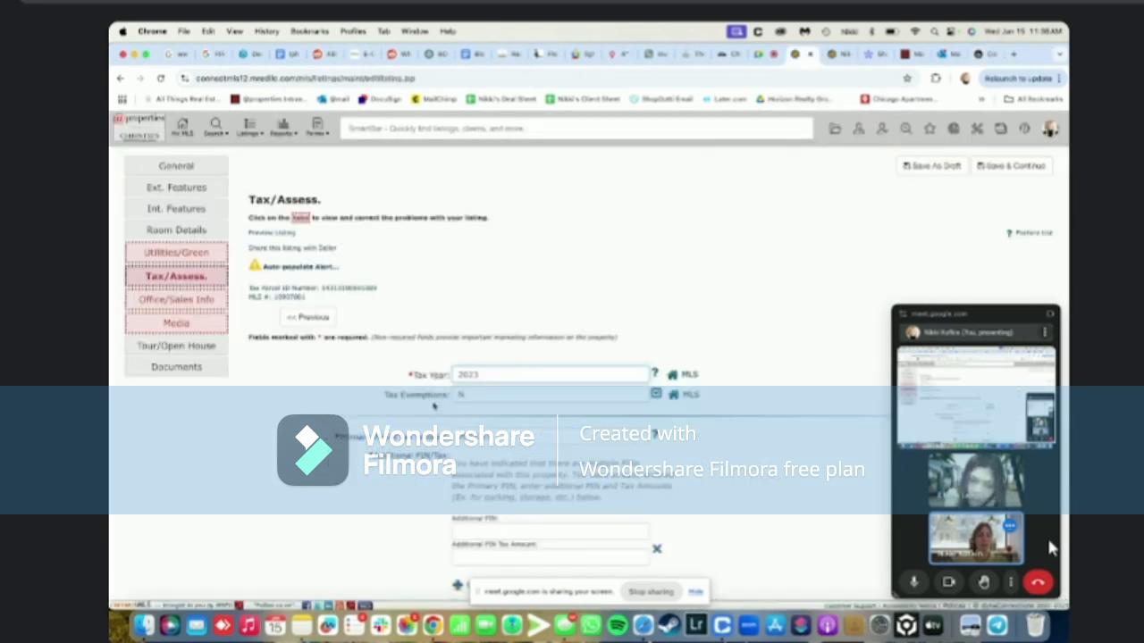
Set Tax Exemptions to 'N None' and review the Additional PIN/Tax field
{"action": "left_click", "coordinate": [530, 393]}
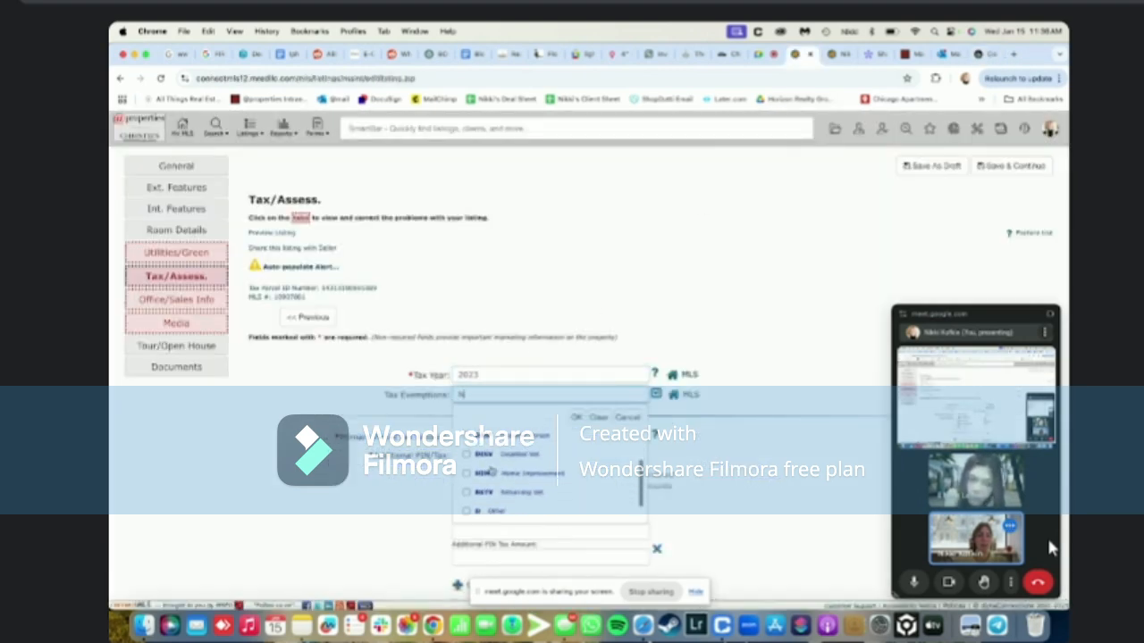
{"action": "scroll", "coordinate": [491, 471], "scroll_direction": "down", "scroll_amount": 1}
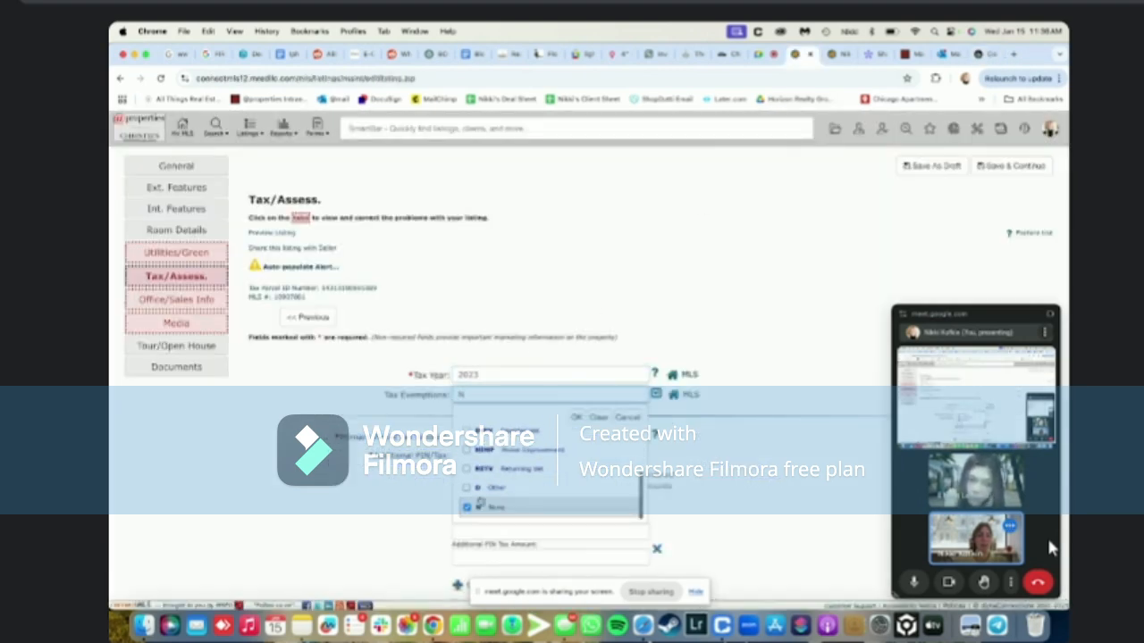
{"action": "left_click", "coordinate": [574, 417]}
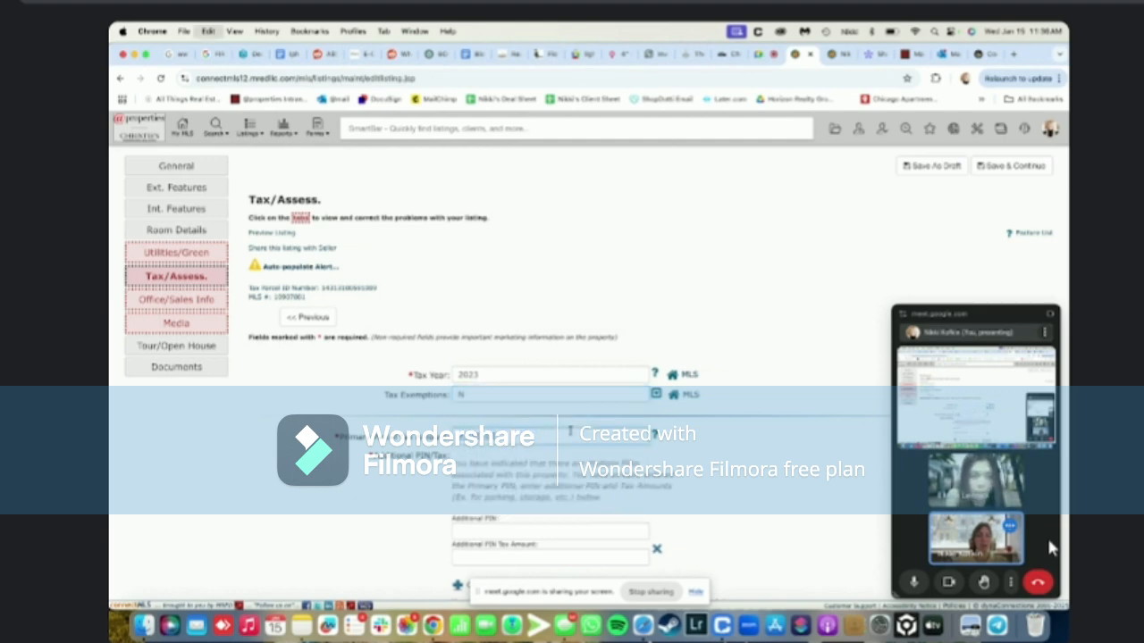
{"action": "scroll", "coordinate": [391, 478], "scroll_direction": "down", "scroll_amount": 2}
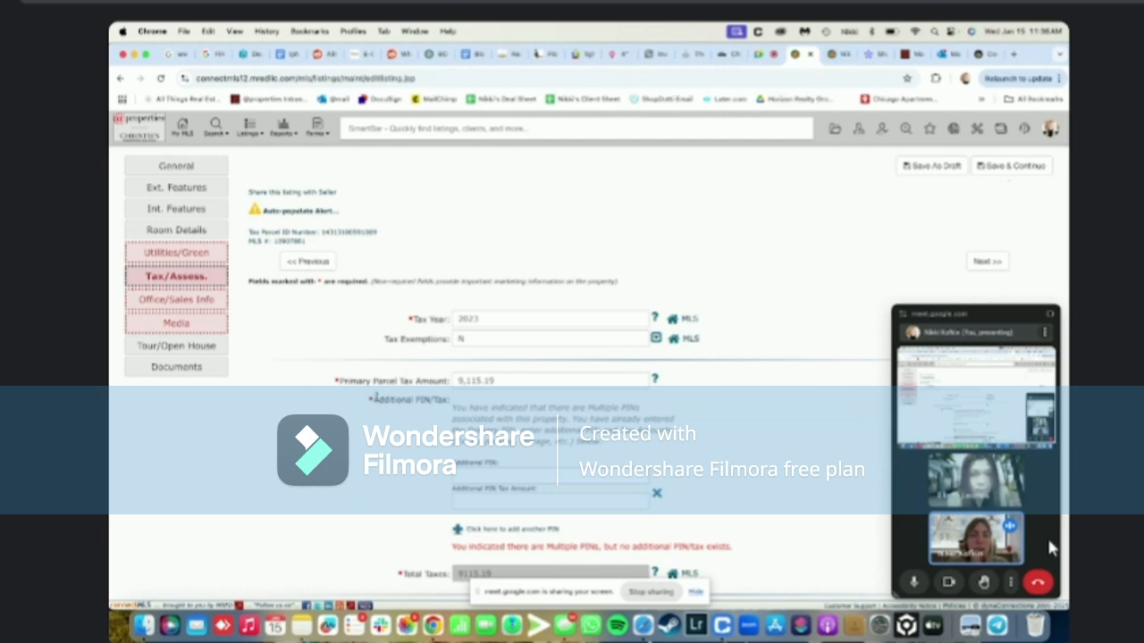
{"action": "left_click_drag", "start_coordinate": [376, 398], "coordinate": [427, 398]}
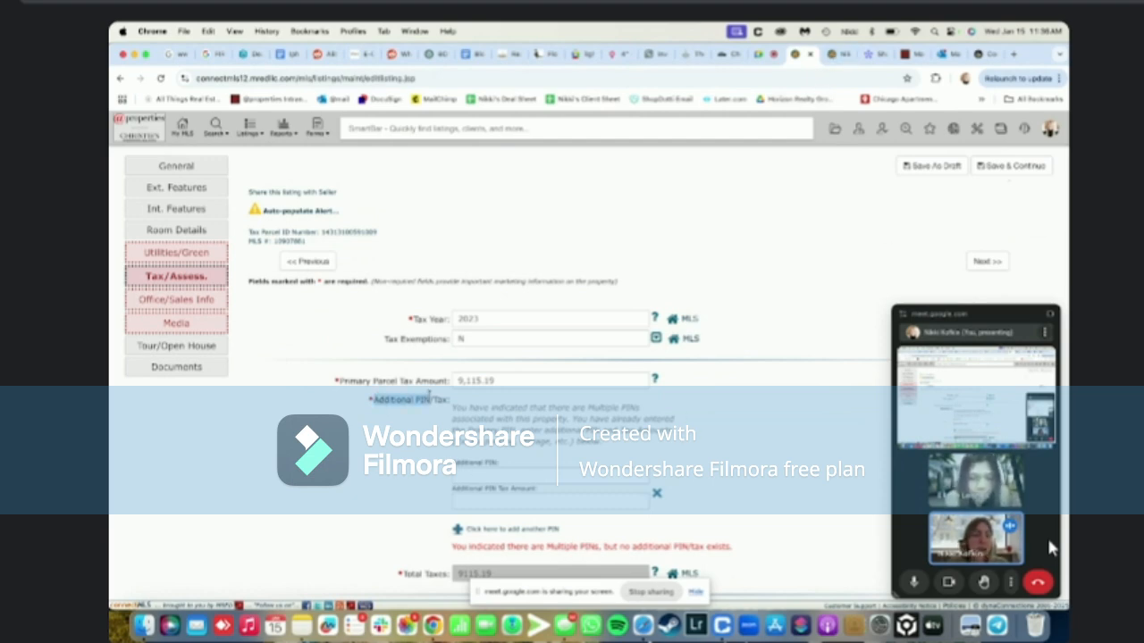
{"action": "left_click", "coordinate": [432, 399]}
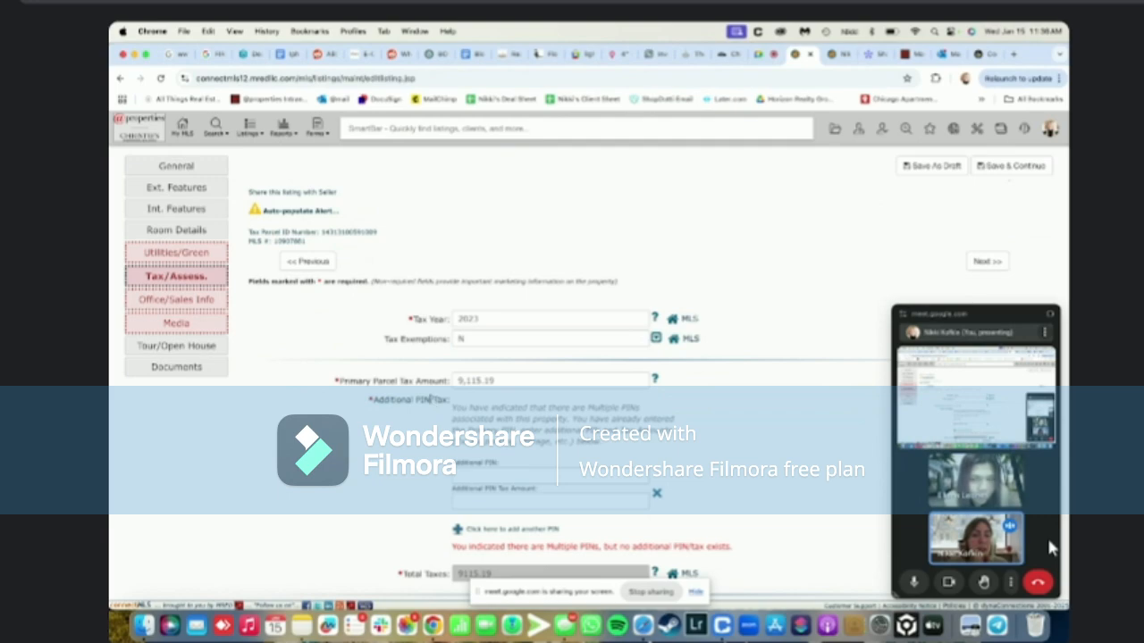
{"action": "left_click_drag", "start_coordinate": [431, 398], "coordinate": [368, 399]}
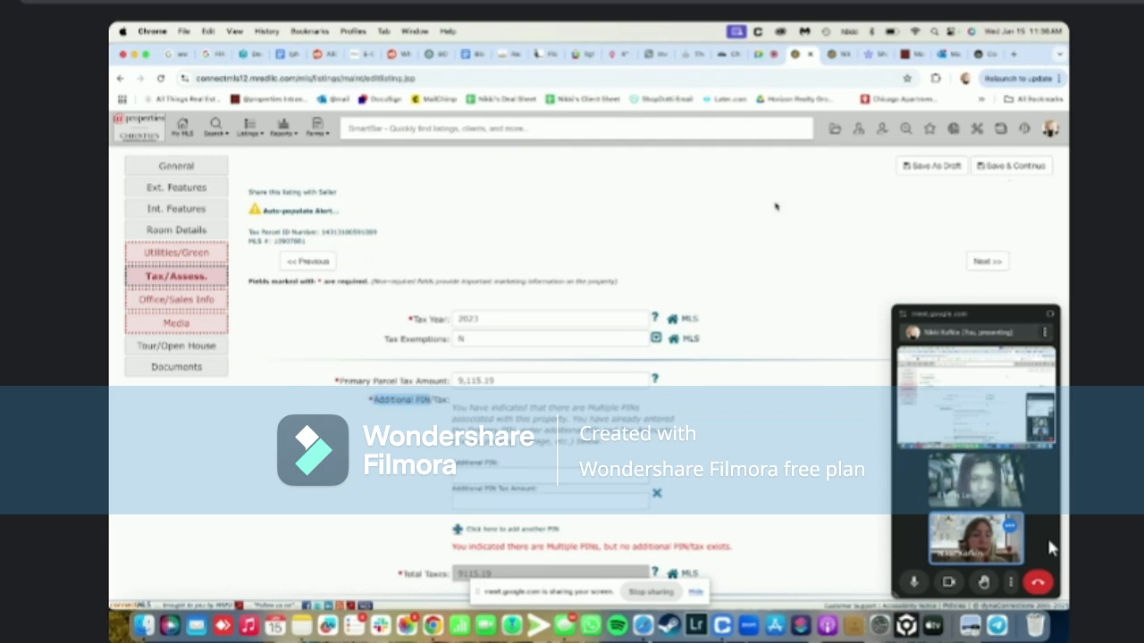
{"action": "left_click", "coordinate": [835, 54]}
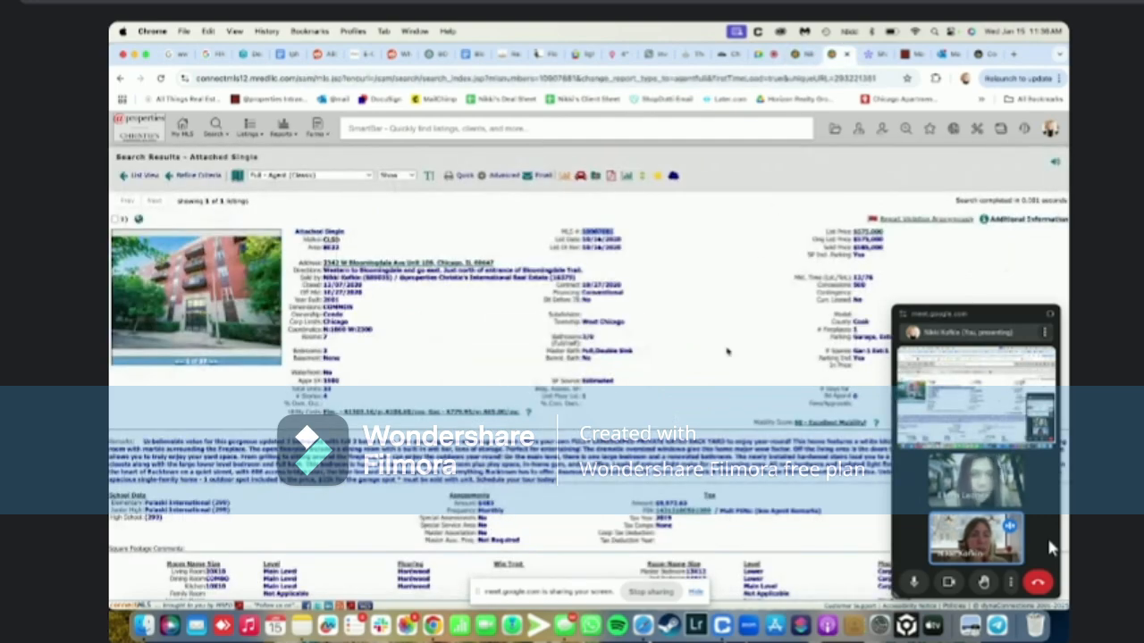
{"action": "scroll", "coordinate": [726, 351], "scroll_direction": "down", "scroll_amount": 5}
{"action": "scroll", "coordinate": [727, 351], "scroll_direction": "down", "scroll_amount": 2}
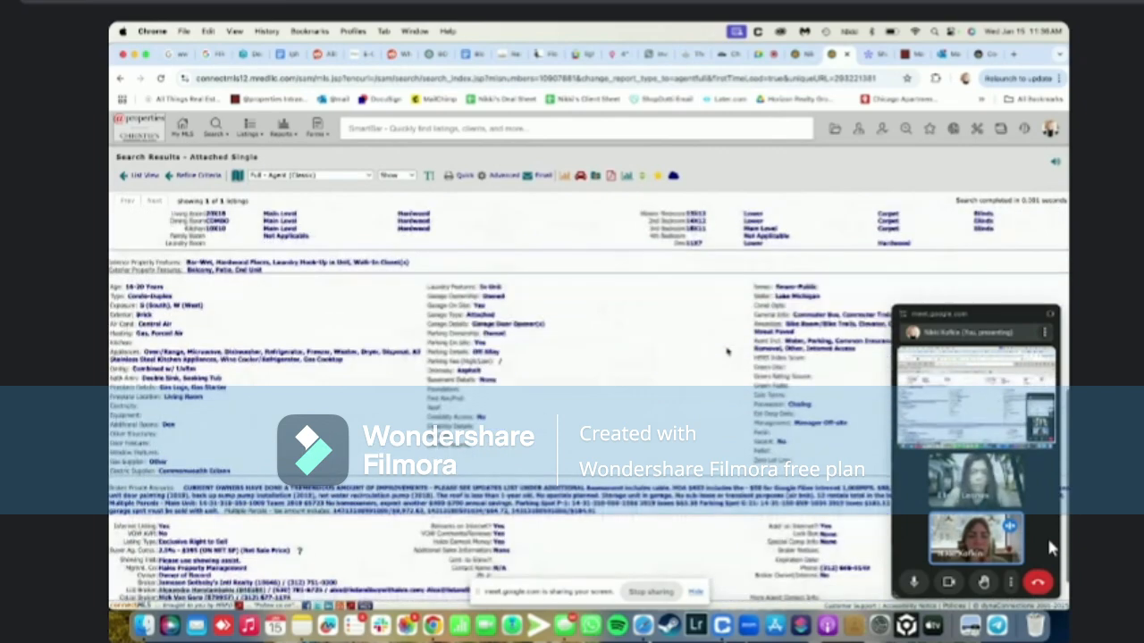
{"action": "scroll", "coordinate": [729, 362], "scroll_direction": "down", "scroll_amount": 2}
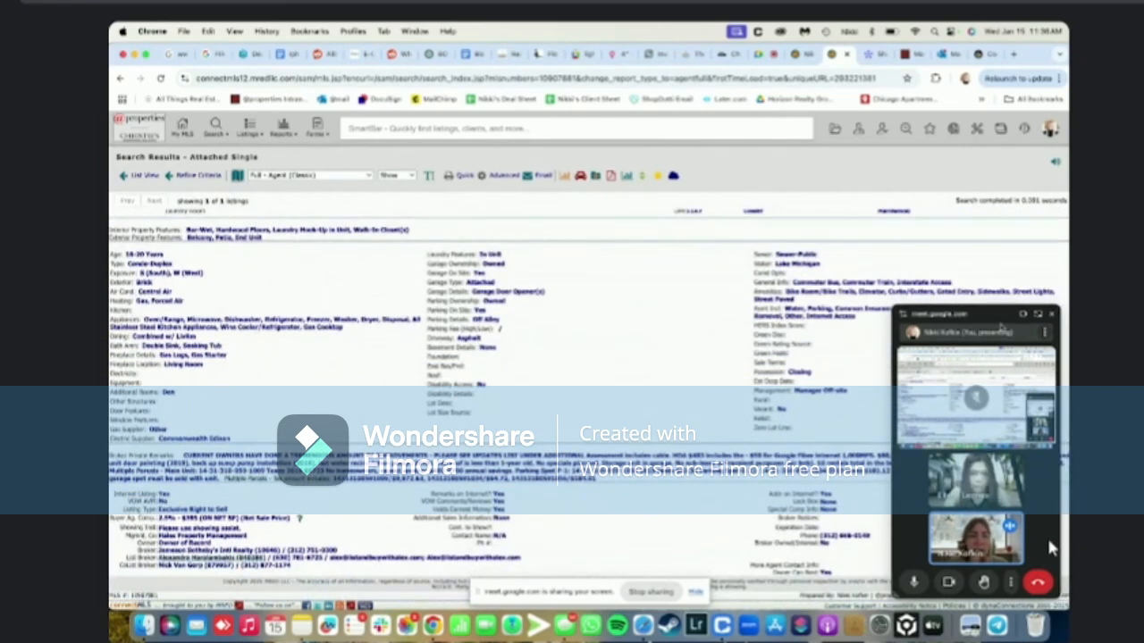
{"action": "left_click_drag", "start_coordinate": [997, 317], "coordinate": [954, 195]}
{"action": "scroll", "coordinate": [744, 354], "scroll_direction": "up", "scroll_amount": 3}
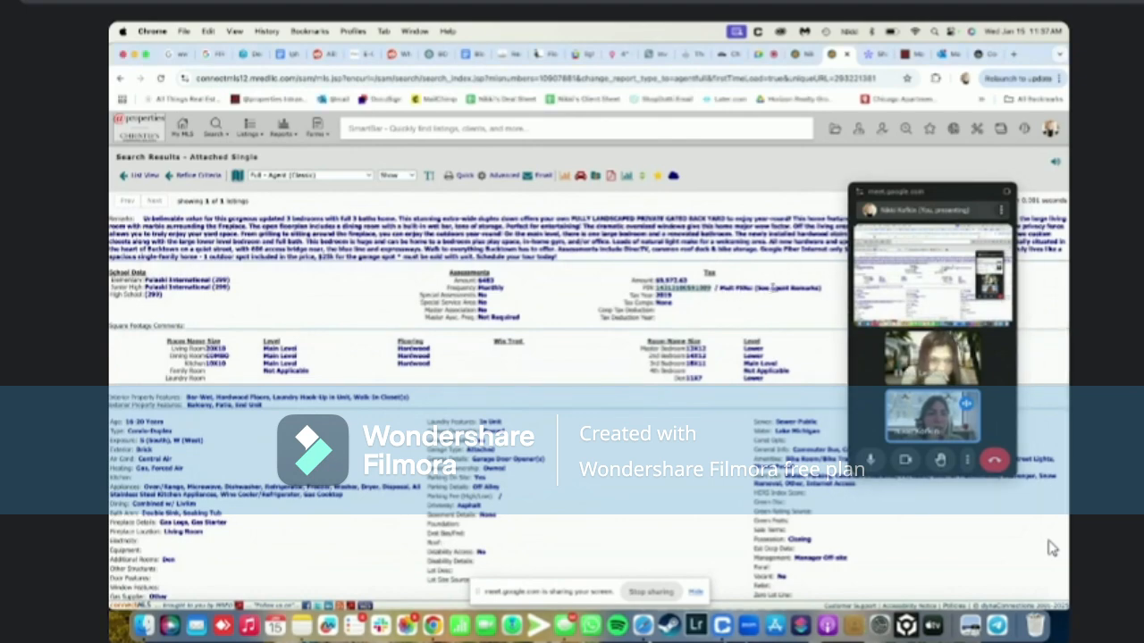
{"action": "scroll", "coordinate": [309, 393], "scroll_direction": "down", "scroll_amount": 3}
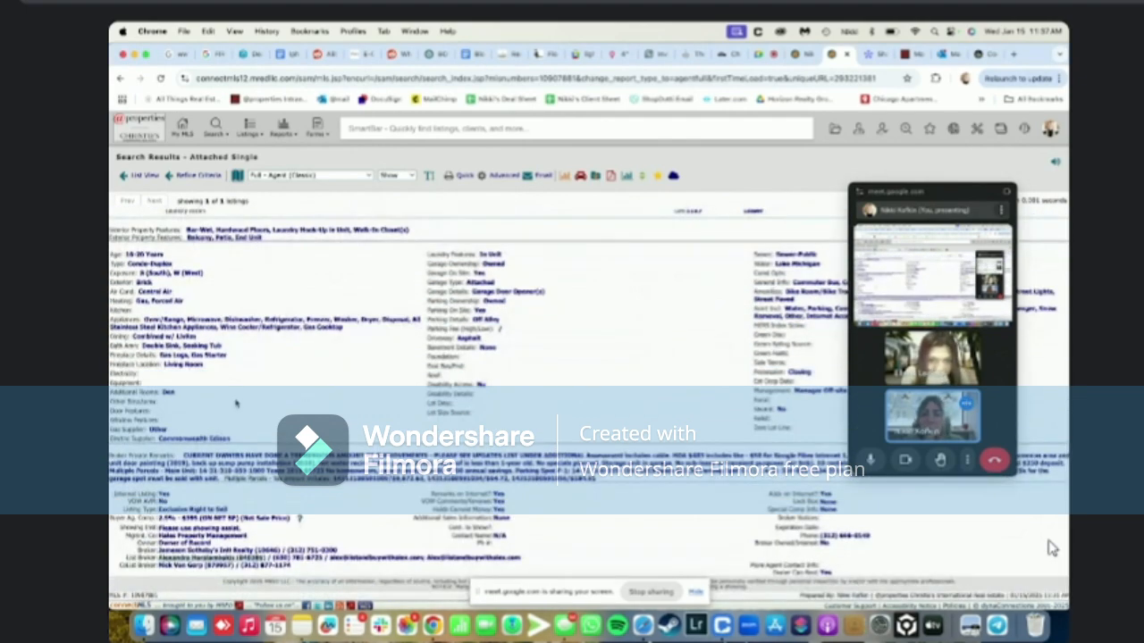
{"action": "left_click_drag", "start_coordinate": [923, 210], "coordinate": [921, 130]}
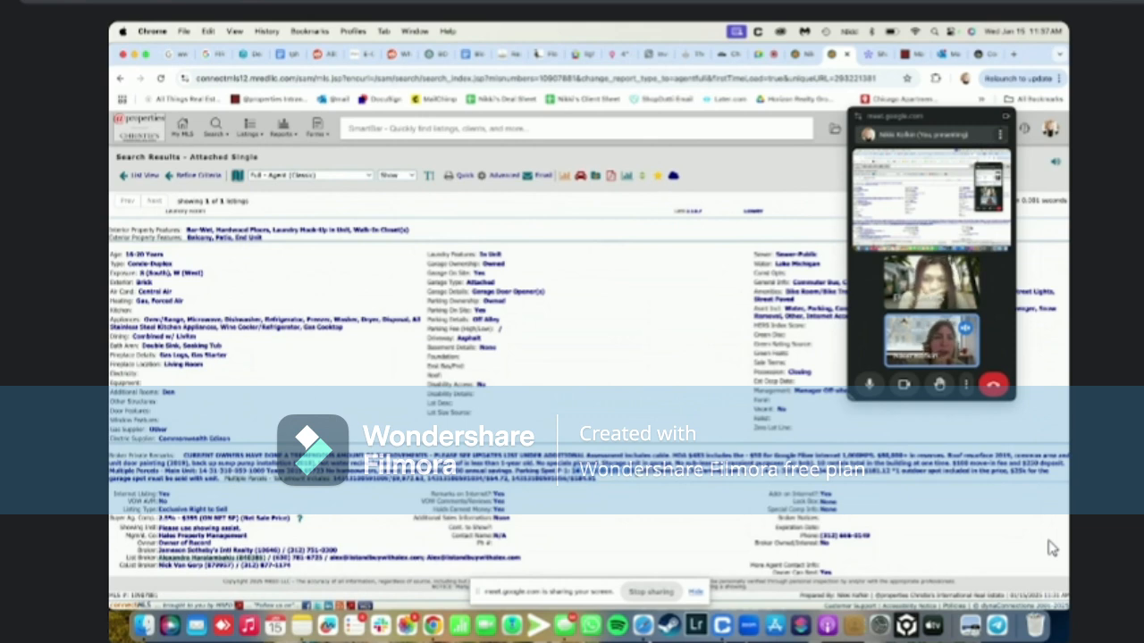
Paste the two additional parcel PINs into the listing's Additional PIN fields
{"action": "left_click", "coordinate": [804, 59]}
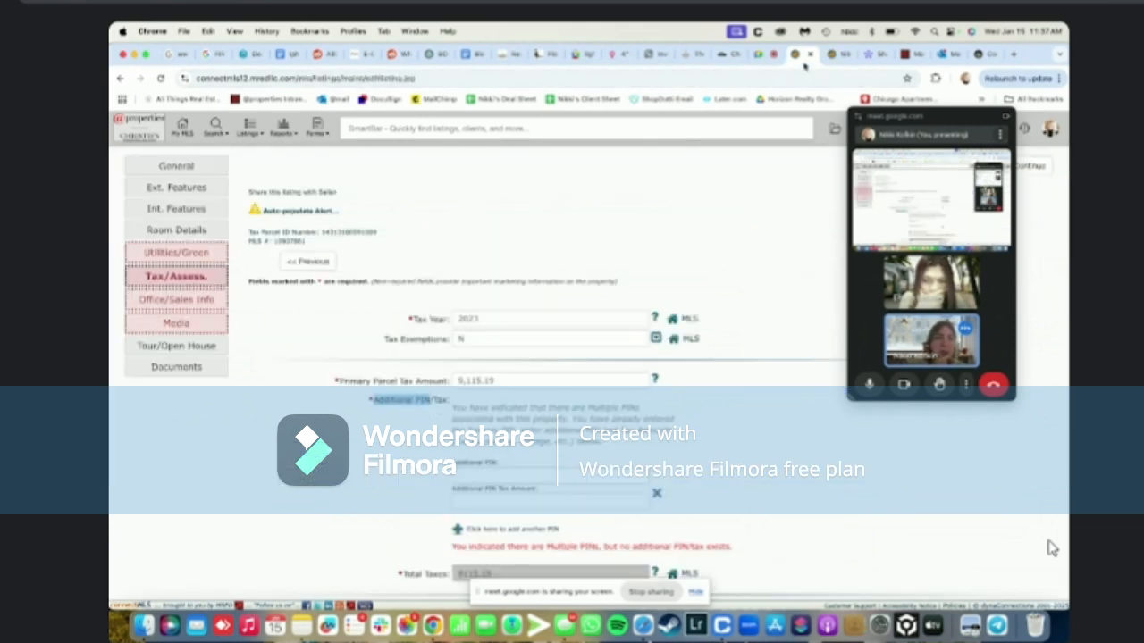
{"action": "left_click", "coordinate": [490, 475]}
{"action": "key", "text": "super+v"}
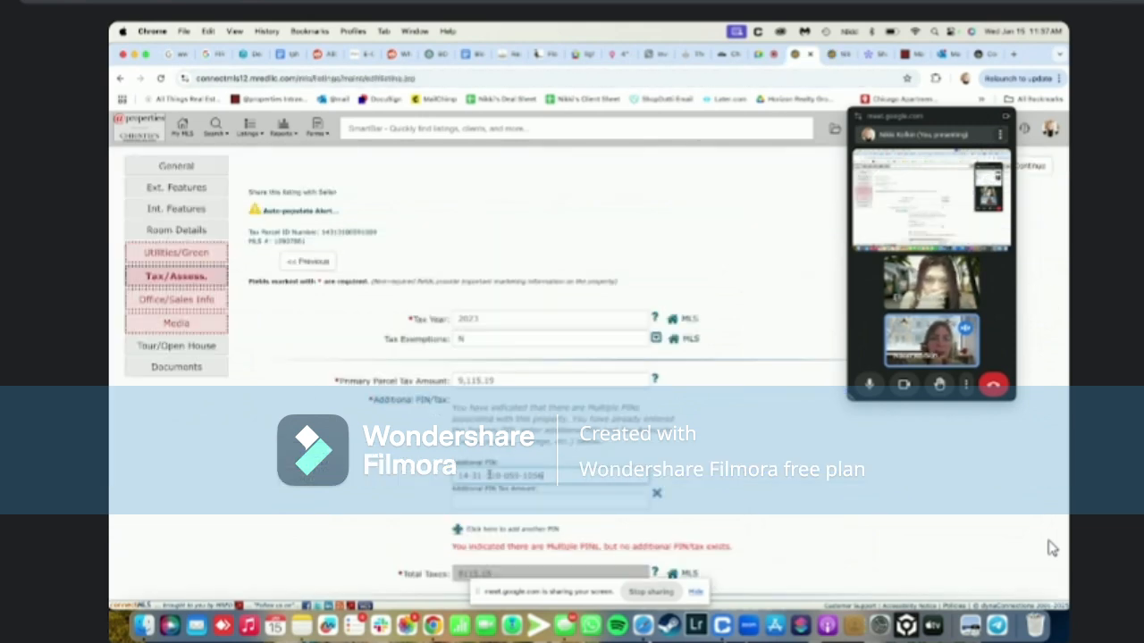
{"action": "left_click", "coordinate": [478, 529]}
{"action": "left_click", "coordinate": [832, 54]}
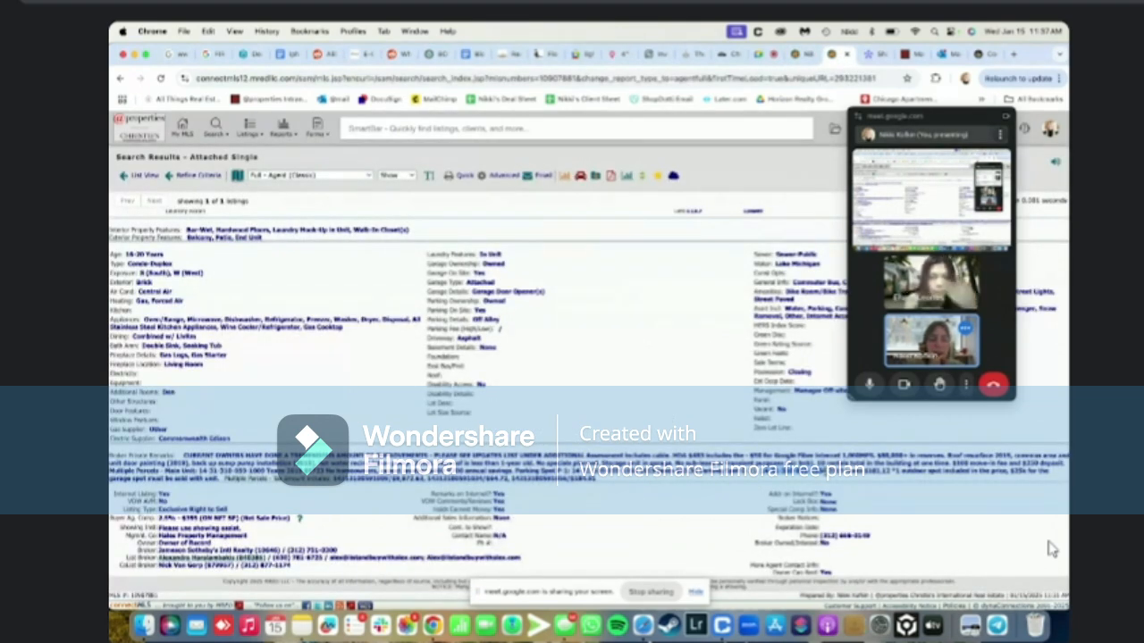
{"action": "key", "text": "ctrl+shift+Tab"}
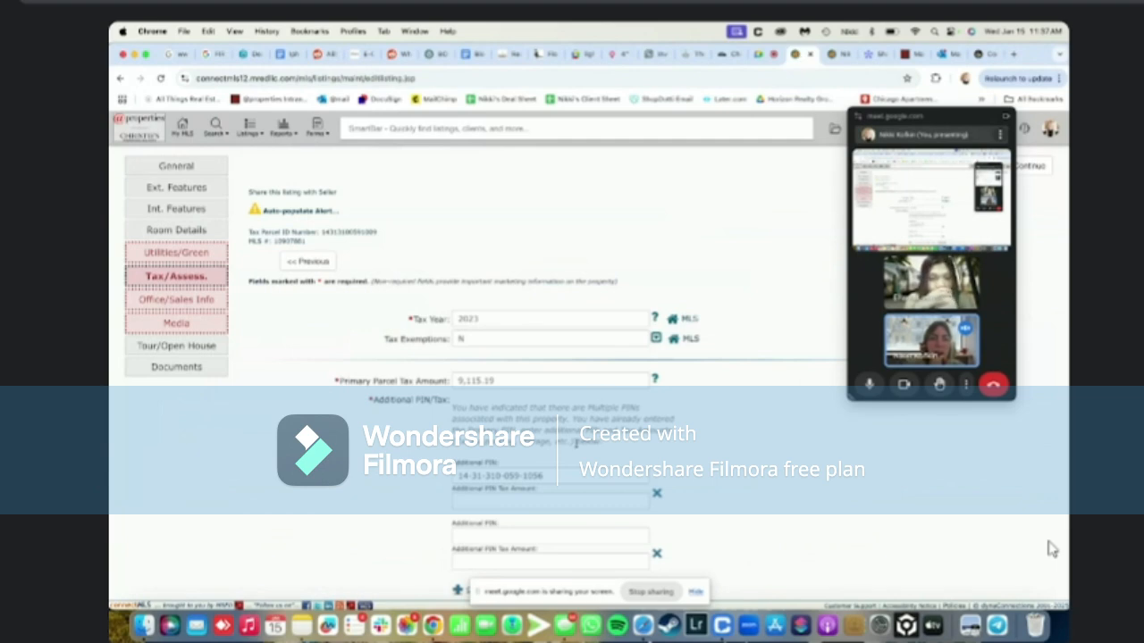
{"action": "left_click", "coordinate": [513, 530]}
{"action": "key", "text": "super+v"}
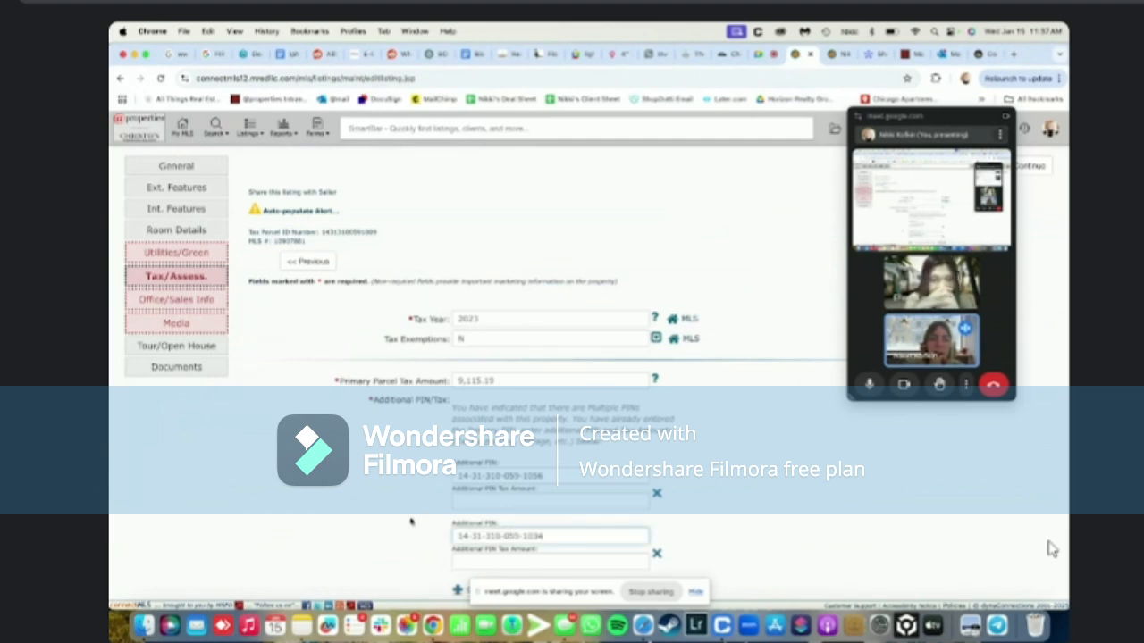
{"action": "scroll", "coordinate": [1051, 549], "scroll_direction": "down", "scroll_amount": 3}
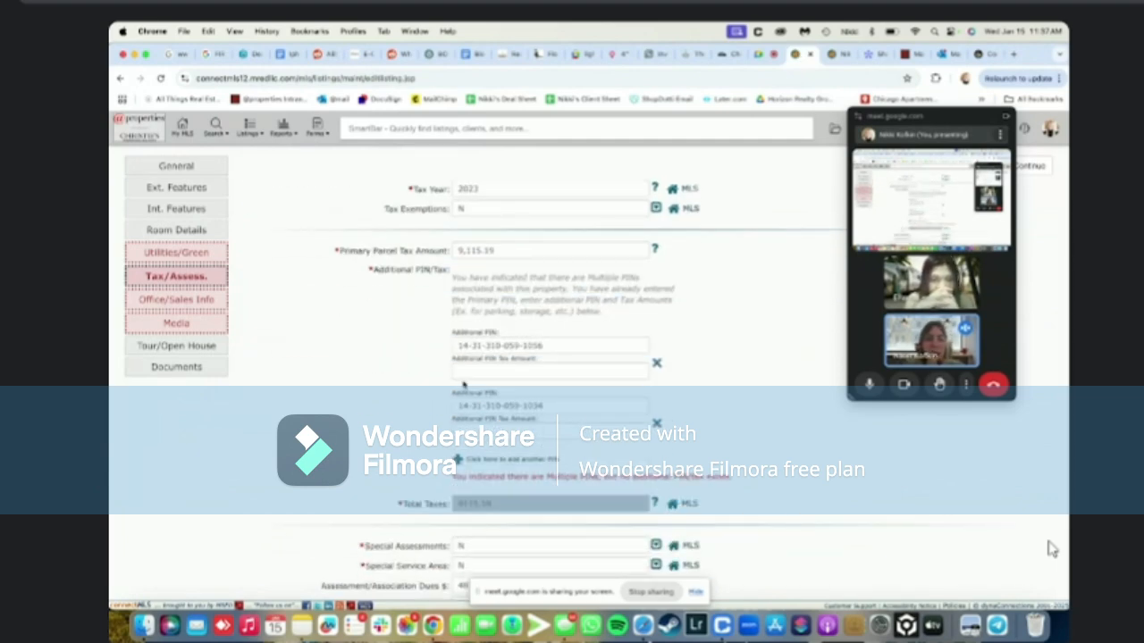
{"action": "triple_click", "coordinate": [509, 344]}
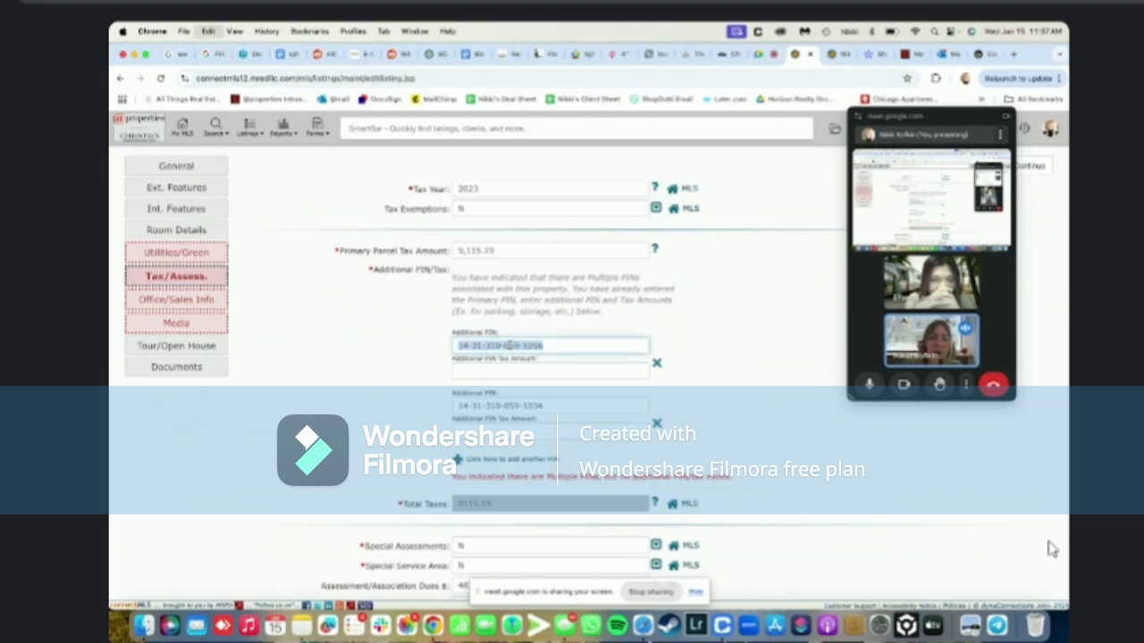
{"action": "left_click", "coordinate": [986, 57]}
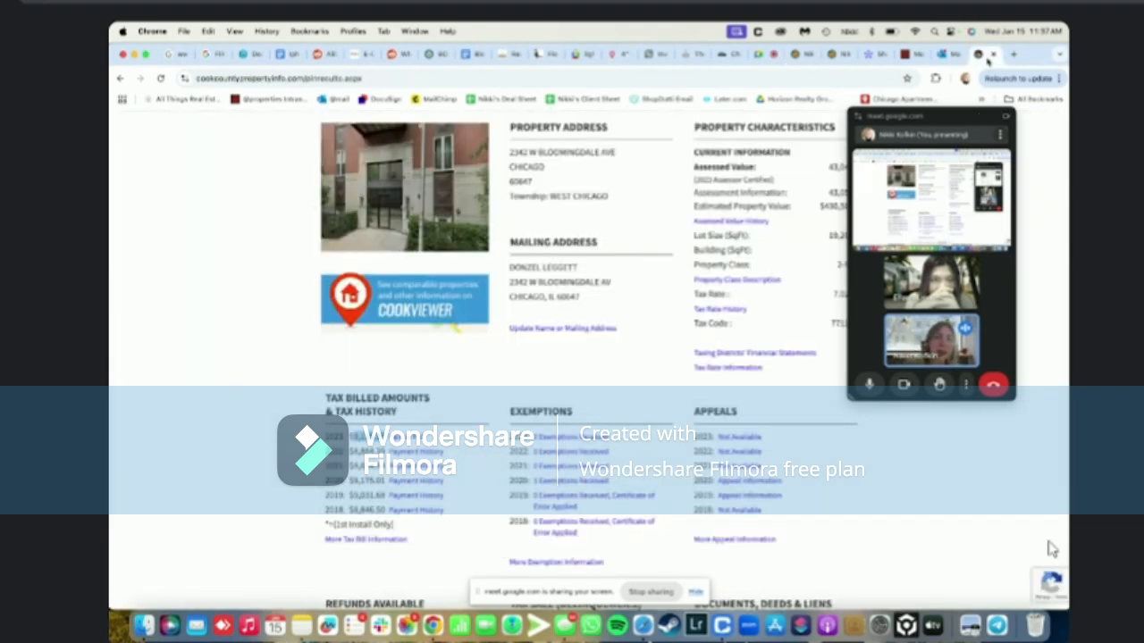
{"action": "scroll", "coordinate": [647, 232], "scroll_direction": "up", "scroll_amount": 3}
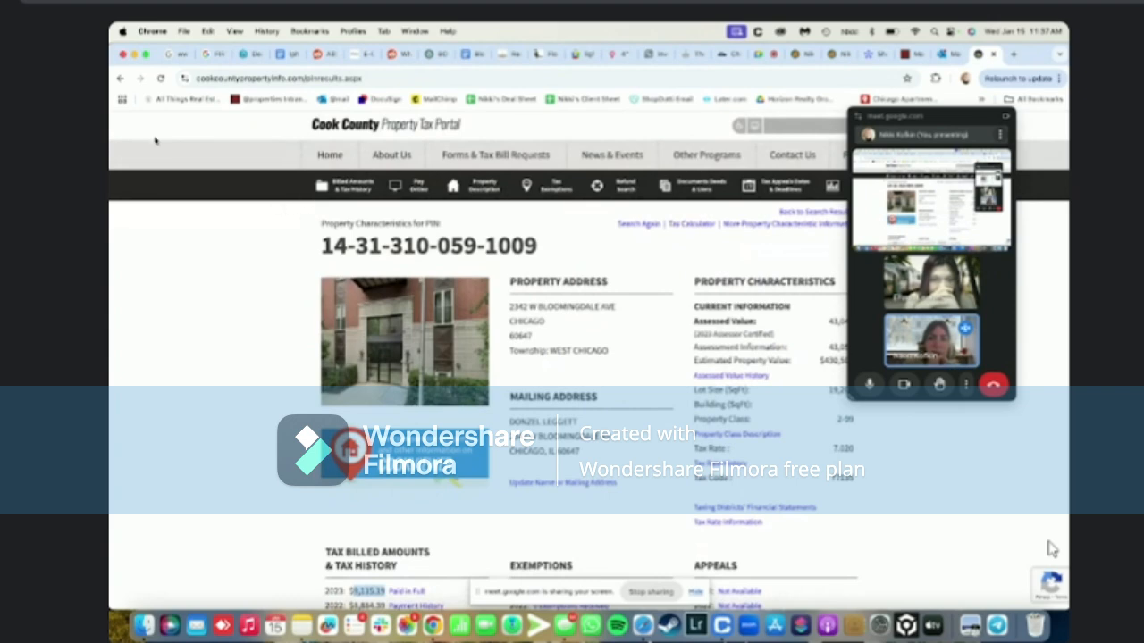
{"action": "left_click", "coordinate": [121, 78]}
{"action": "left_click", "coordinate": [121, 77]}
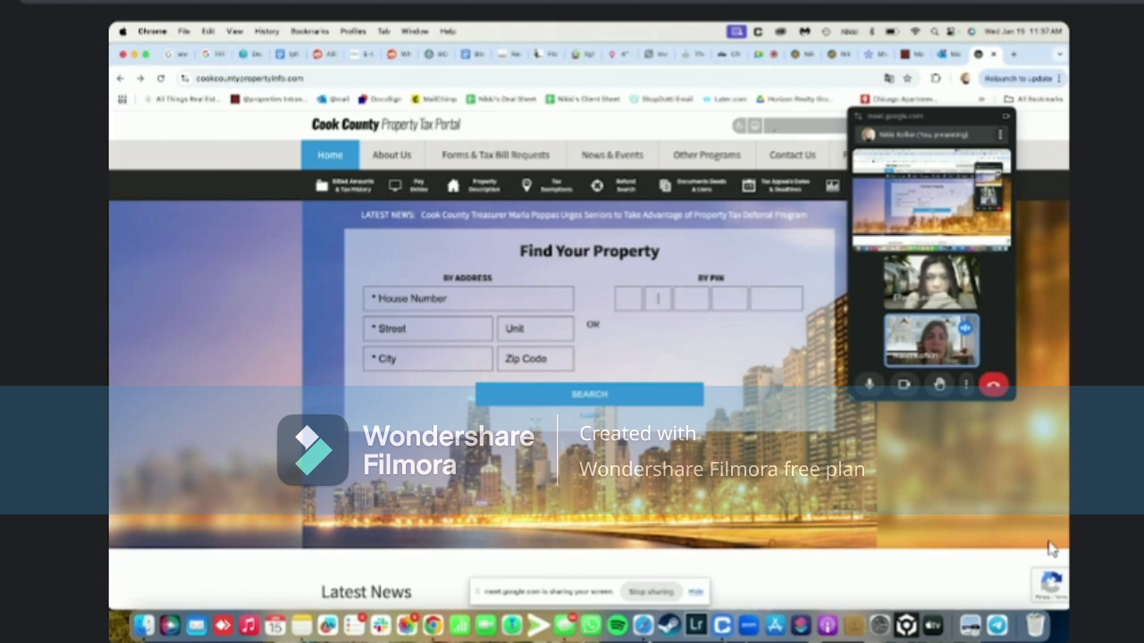
{"action": "left_click", "coordinate": [618, 79]}
{"action": "key", "text": "super+v"}
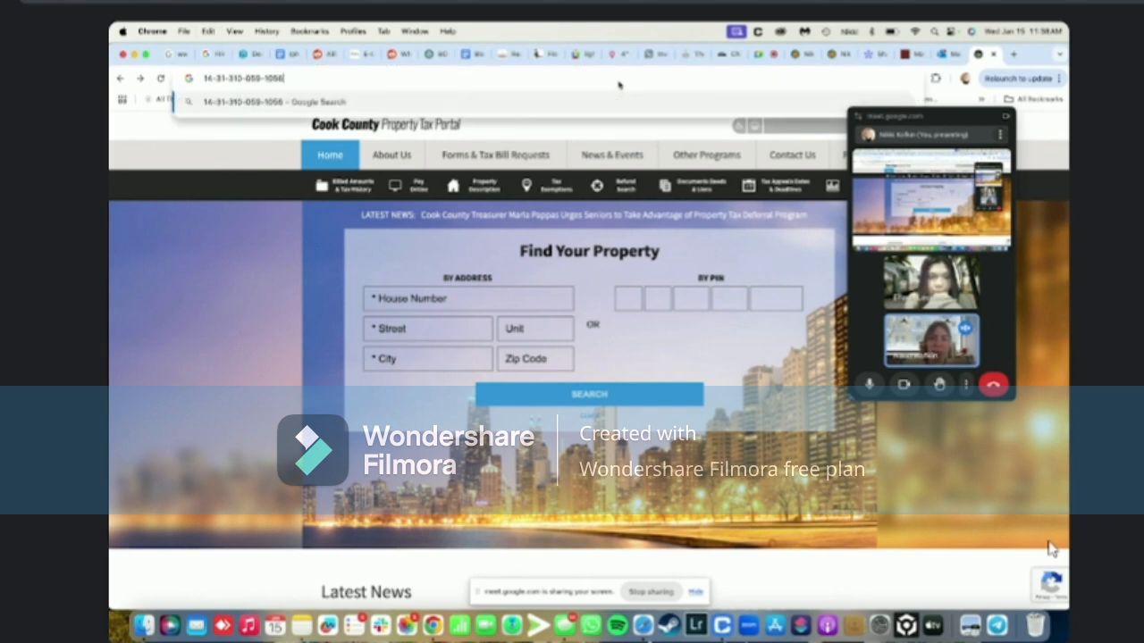
{"action": "left_click", "coordinate": [628, 298]}
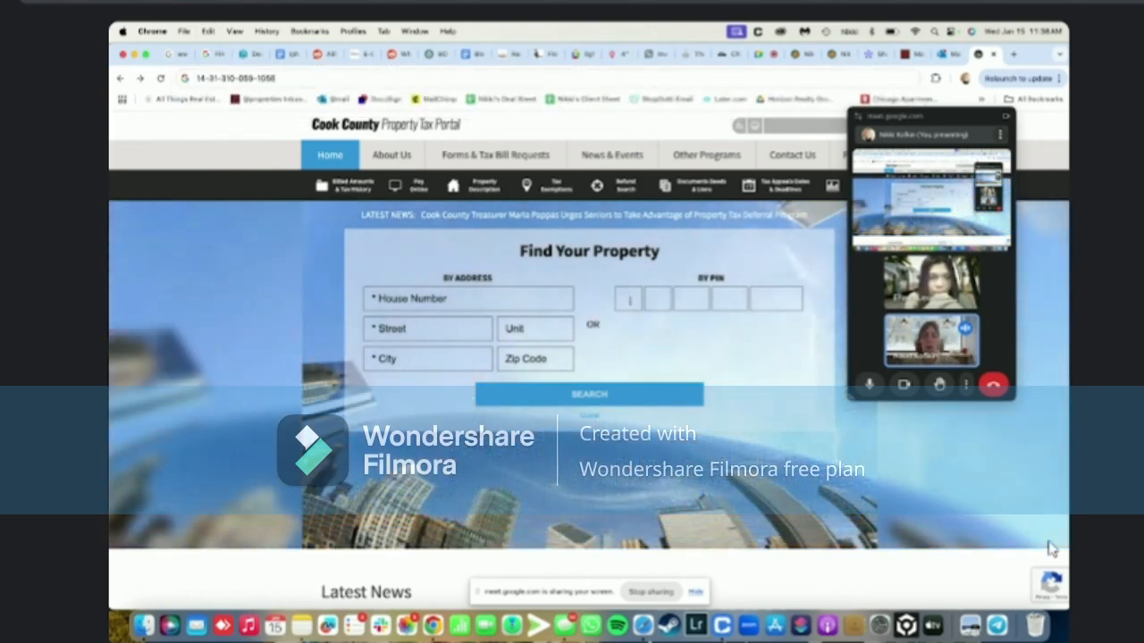
{"action": "type", "text": "14-31"}
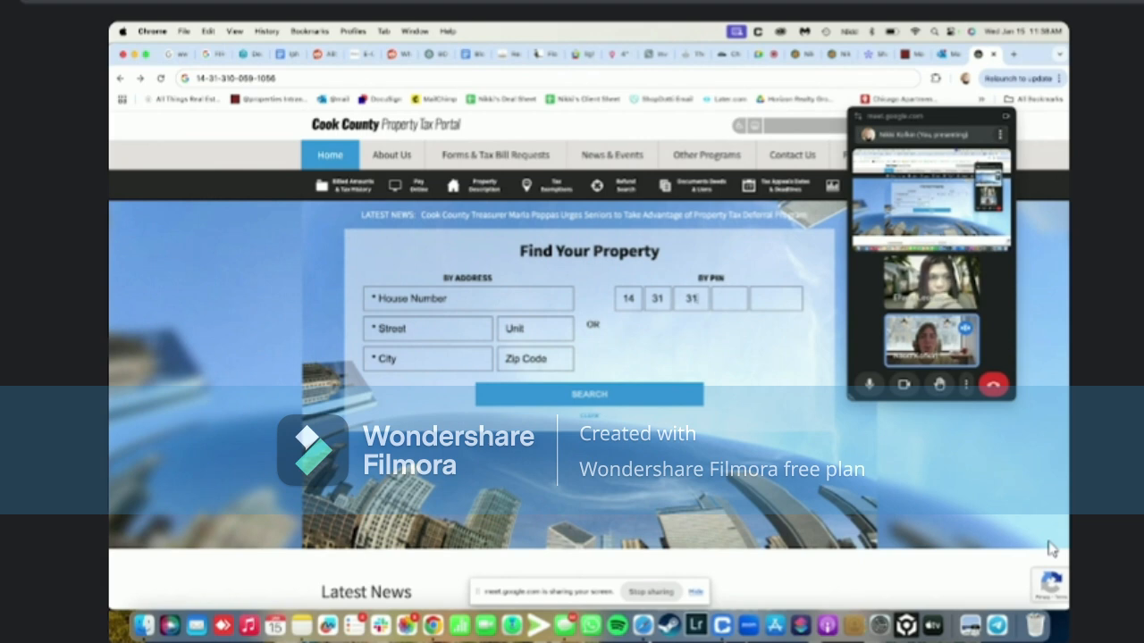
{"action": "type", "text": "-310-"}
{"action": "type", "text": "059-"}
{"action": "type", "text": "105"}
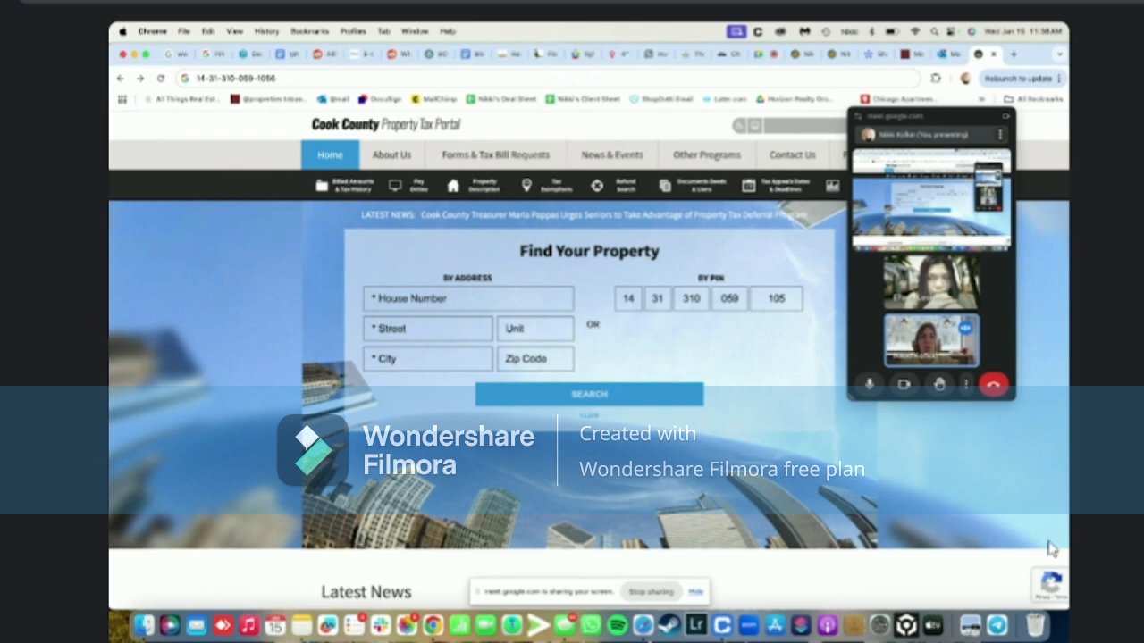
{"action": "type", "text": "6"}
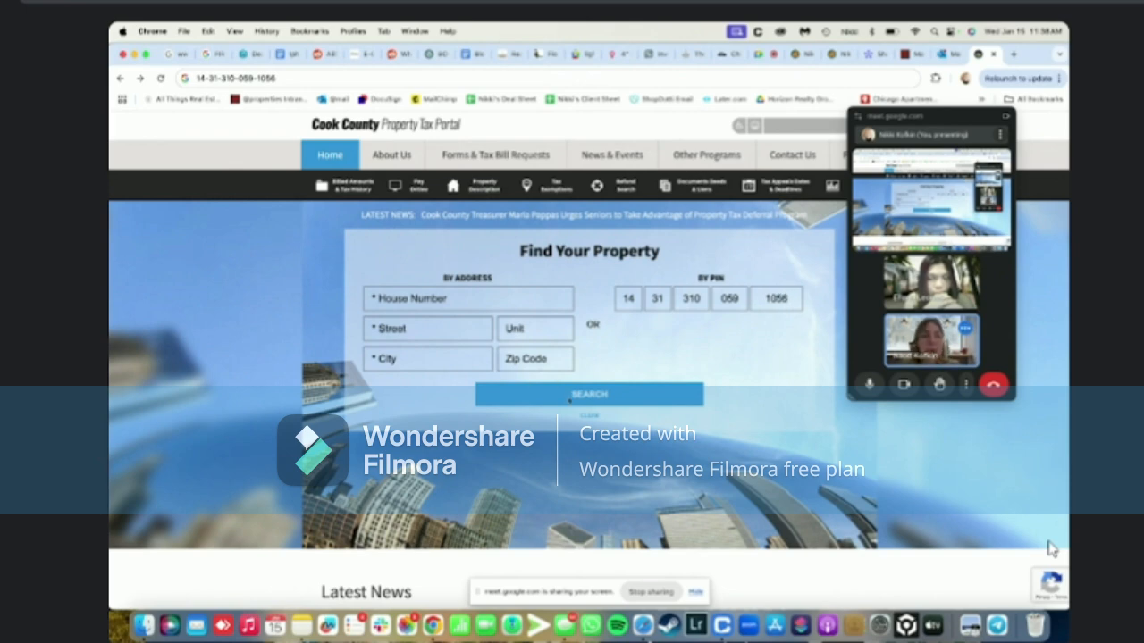
{"action": "left_click", "coordinate": [590, 395]}
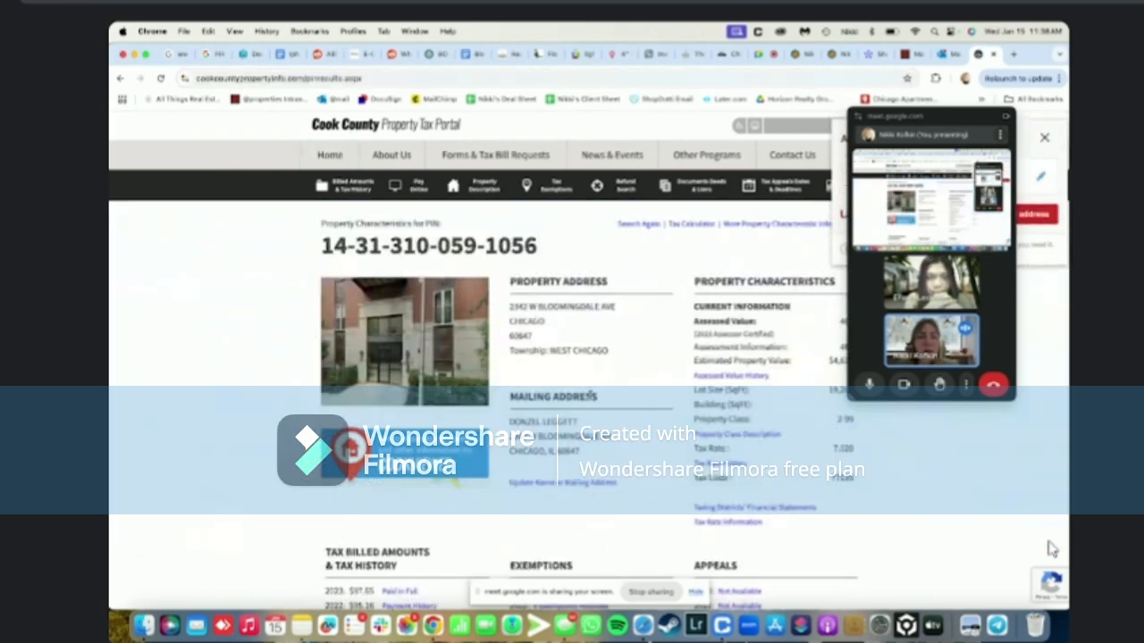
Enter the 2023 tax of 97.65 as the first additional PIN's tax amount
{"action": "scroll", "coordinate": [1050, 548], "scroll_direction": "down", "scroll_amount": 3}
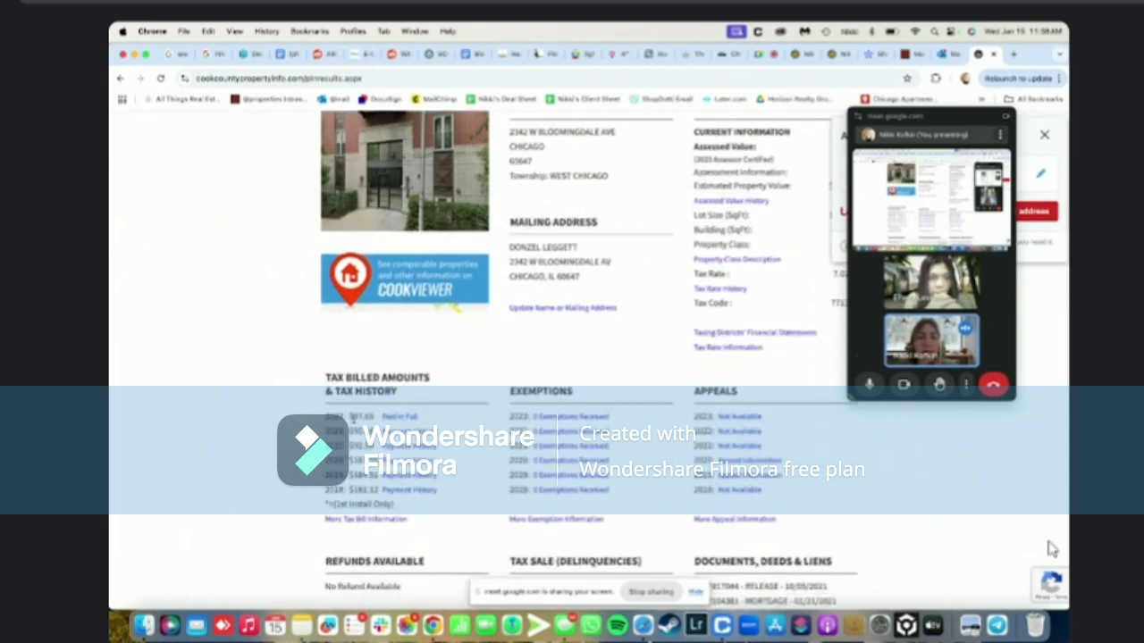
{"action": "left_click_drag", "start_coordinate": [355, 417], "coordinate": [372, 417]}
{"action": "key", "text": "super+c"}
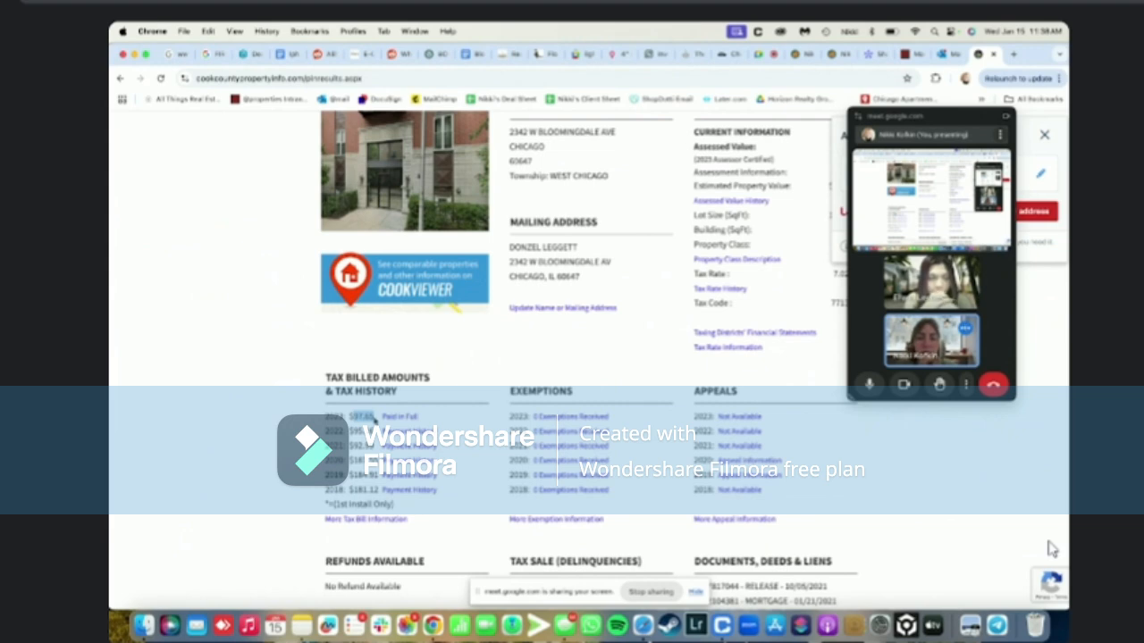
{"action": "left_click", "coordinate": [795, 54]}
{"action": "left_click", "coordinate": [567, 372]}
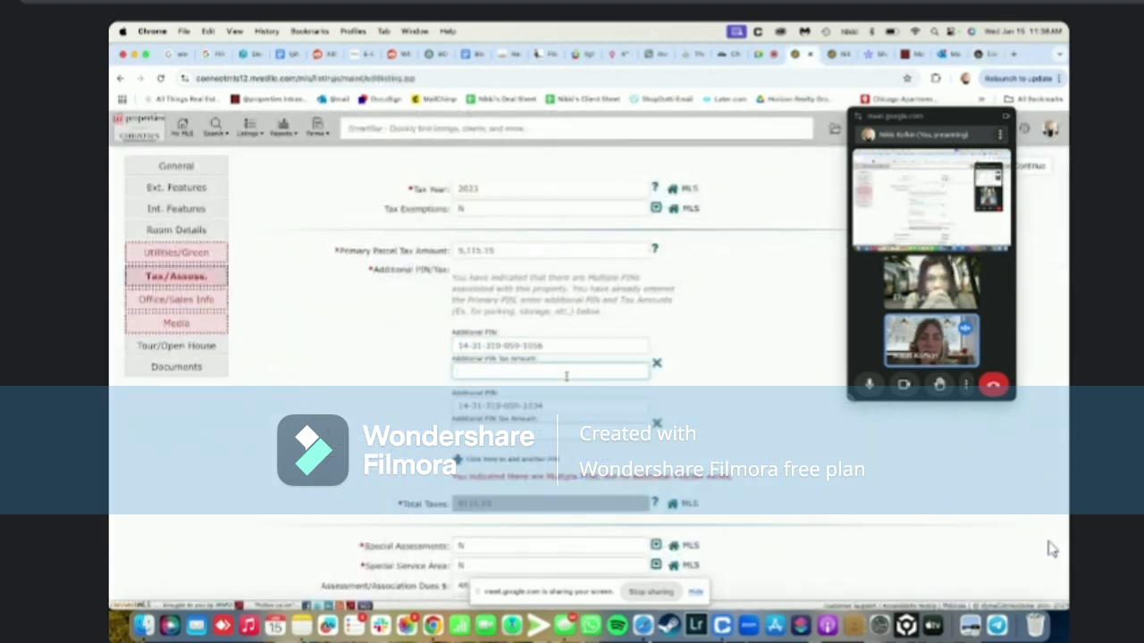
{"action": "key", "text": "super+v"}
Copy the second additional PIN and start a new Cook County property search
{"action": "left_click", "coordinate": [508, 407]}
{"action": "key", "text": "alt+shift+Left"}
{"action": "key", "text": "alt+shift+Left"}
{"action": "key", "text": "alt+shift+Left"}
{"action": "key", "text": "alt+shift+Left"}
{"action": "key", "text": "alt+shift+Left"}
{"action": "key", "text": "super+c"}
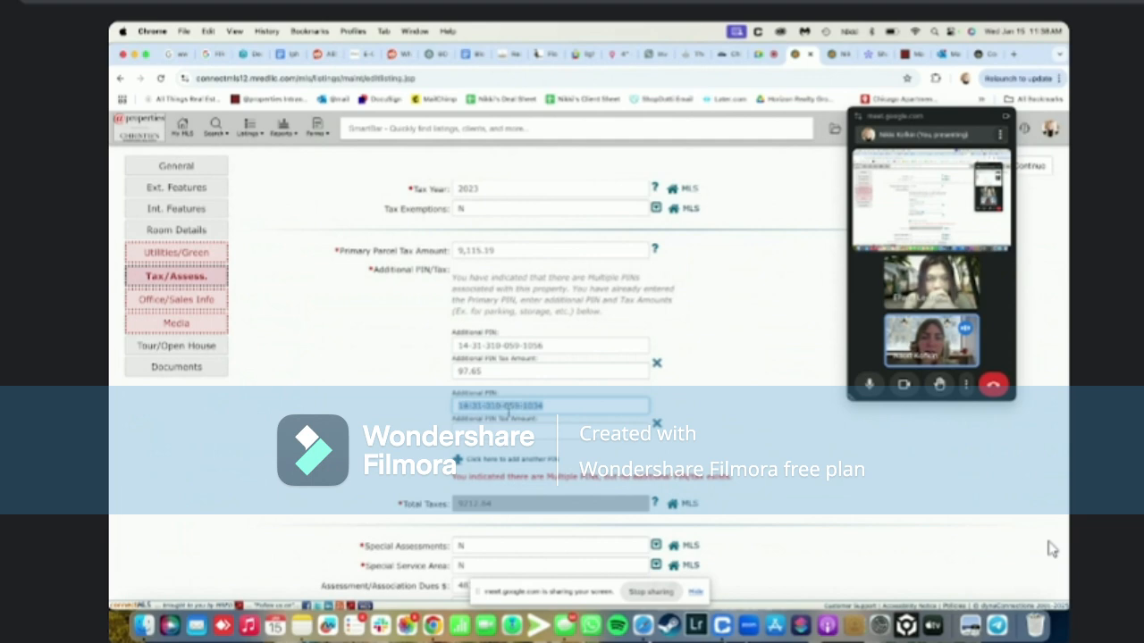
{"action": "left_click", "coordinate": [979, 54]}
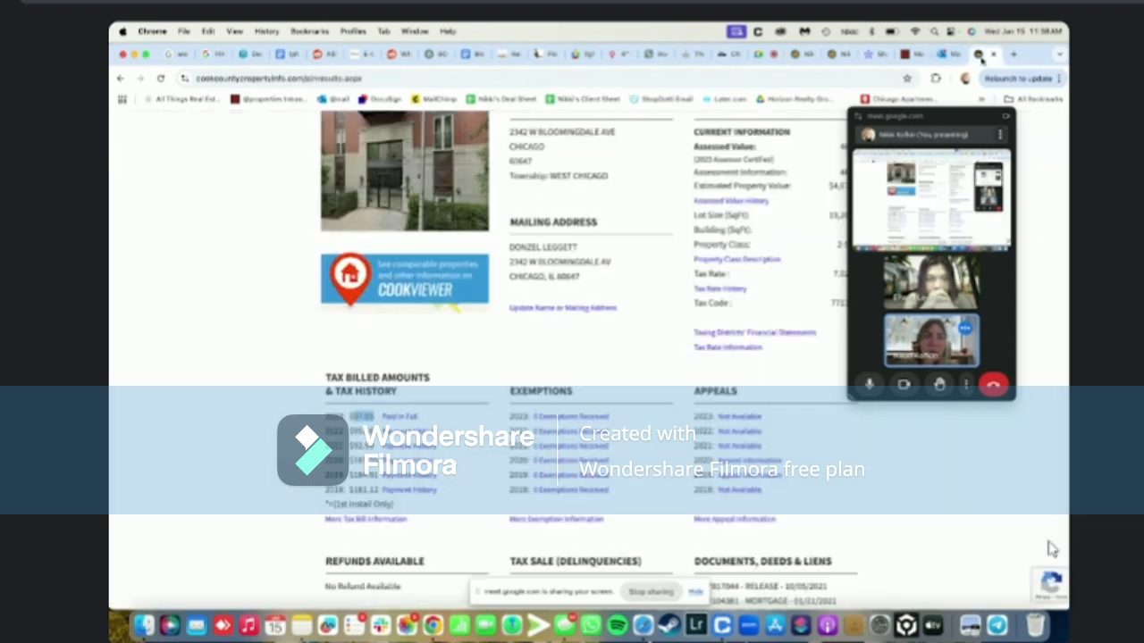
{"action": "scroll", "coordinate": [577, 125], "scroll_direction": "up", "scroll_amount": 3}
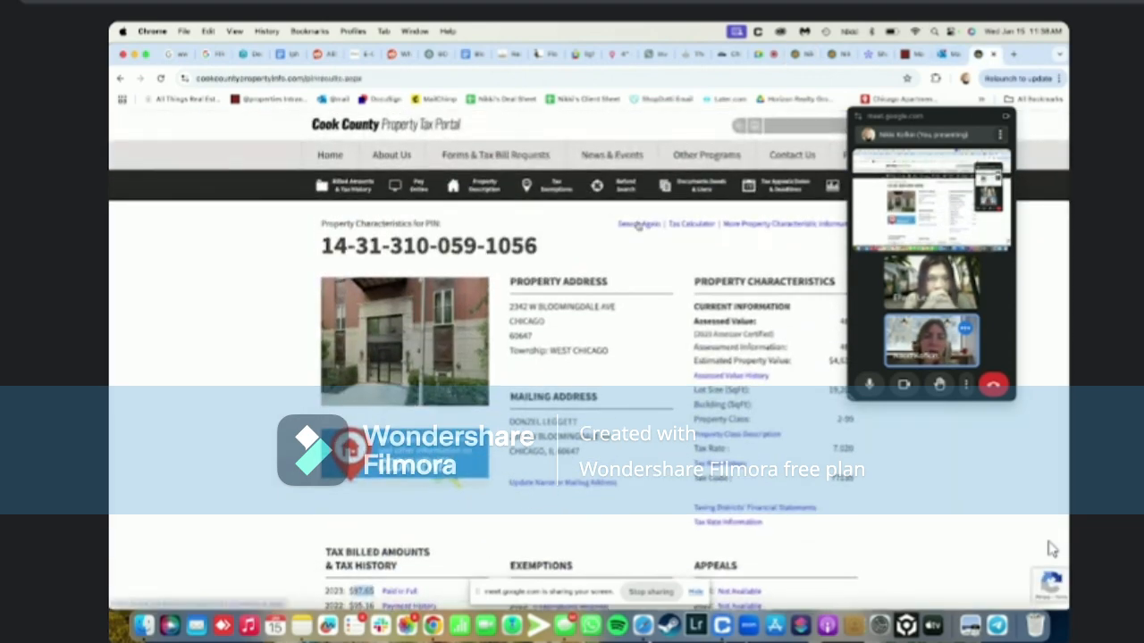
{"action": "left_click", "coordinate": [638, 224]}
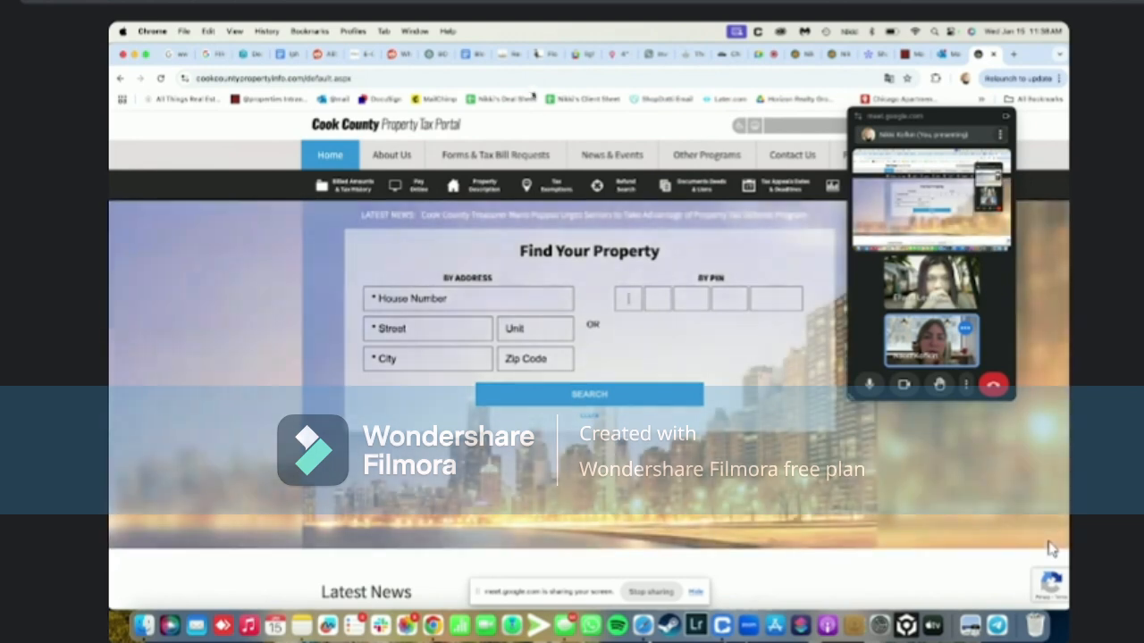
{"action": "left_click", "coordinate": [529, 77]}
{"action": "key", "text": "super+v"}
{"action": "left_click", "coordinate": [627, 296]}
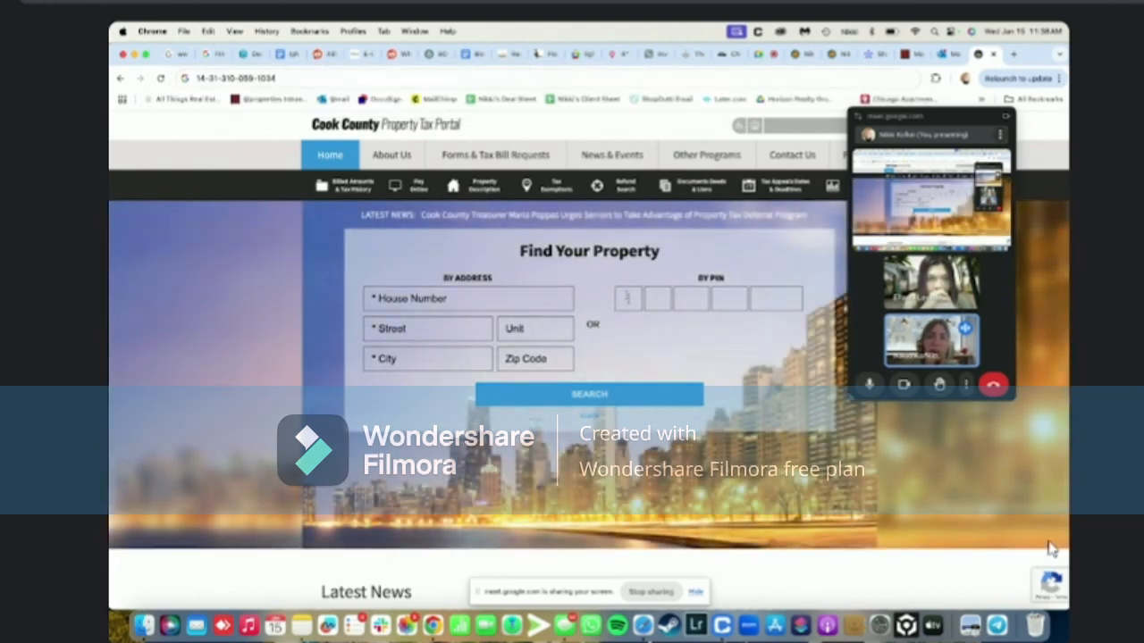
{"action": "type", "text": "14"}
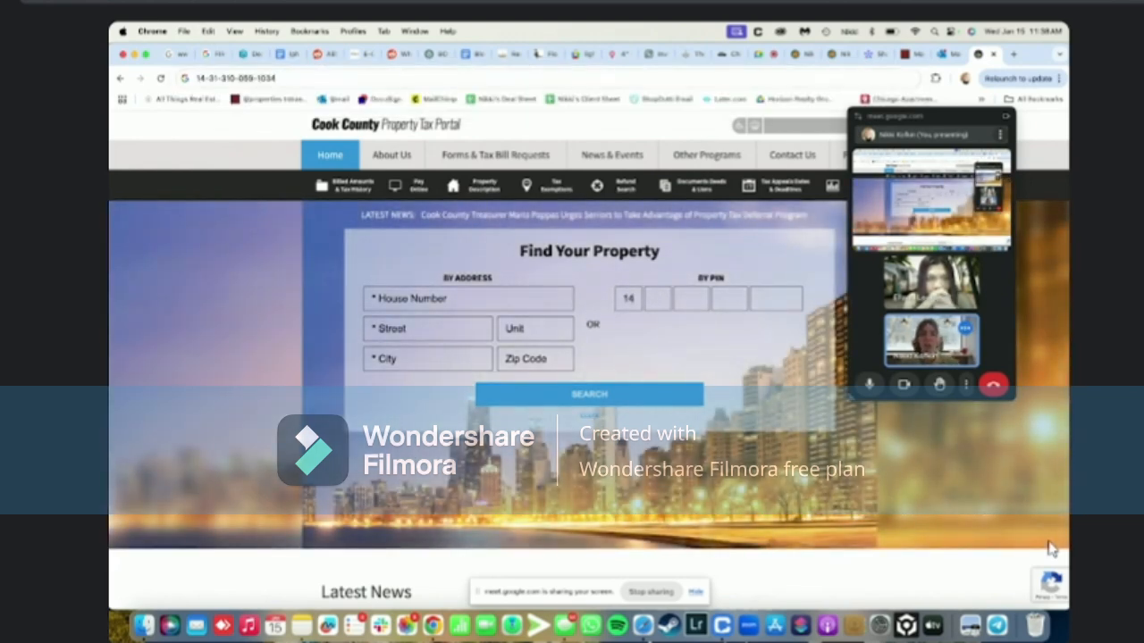
{"action": "type", "text": "-31-31"}
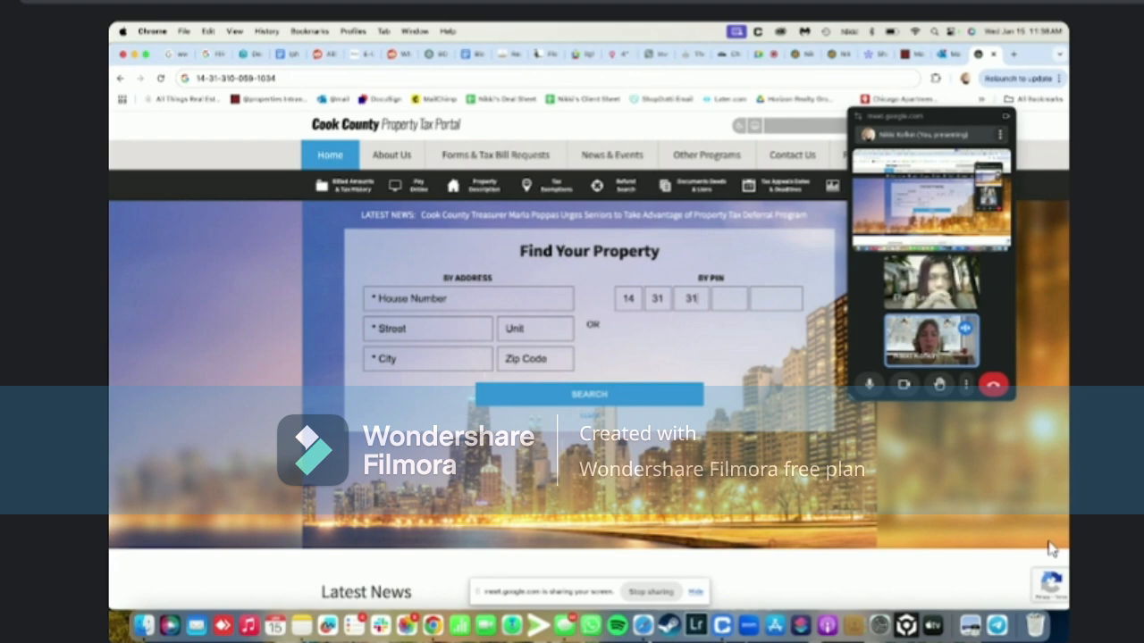
{"action": "type", "text": "0-059-"}
{"action": "type", "text": "1034"}
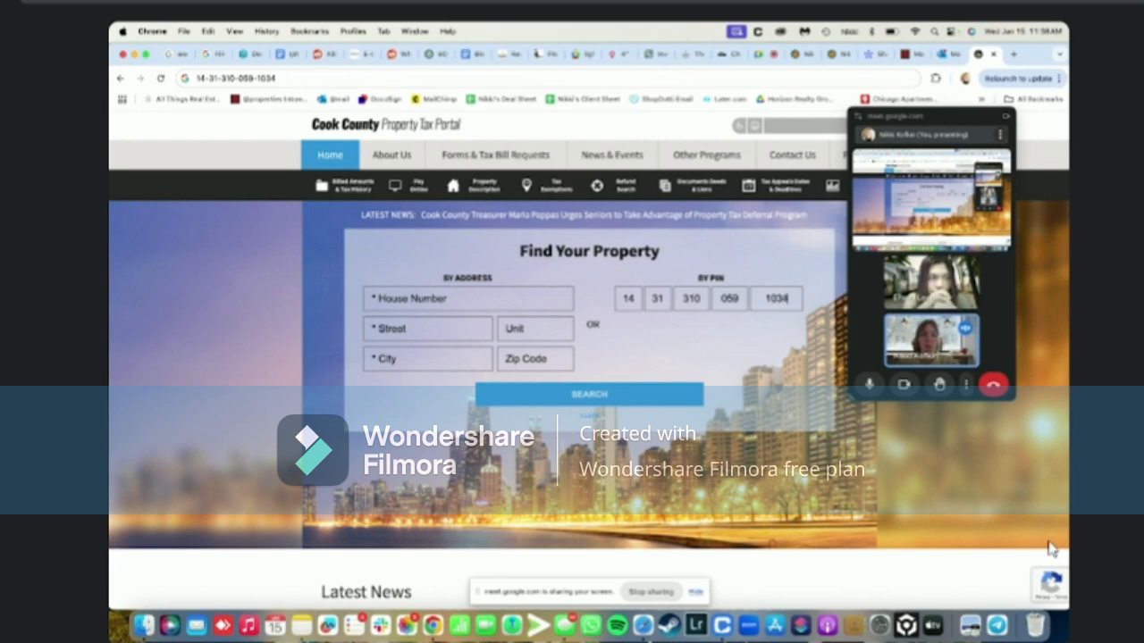
{"action": "left_click", "coordinate": [589, 394]}
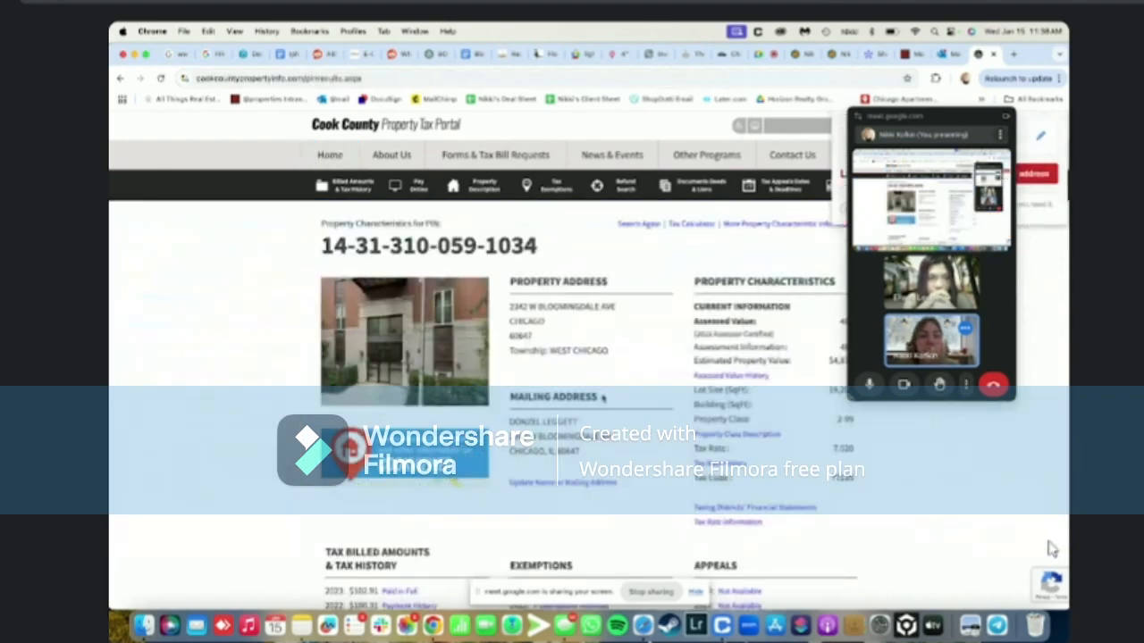
{"action": "scroll", "coordinate": [603, 399], "scroll_direction": "down", "scroll_amount": 5}
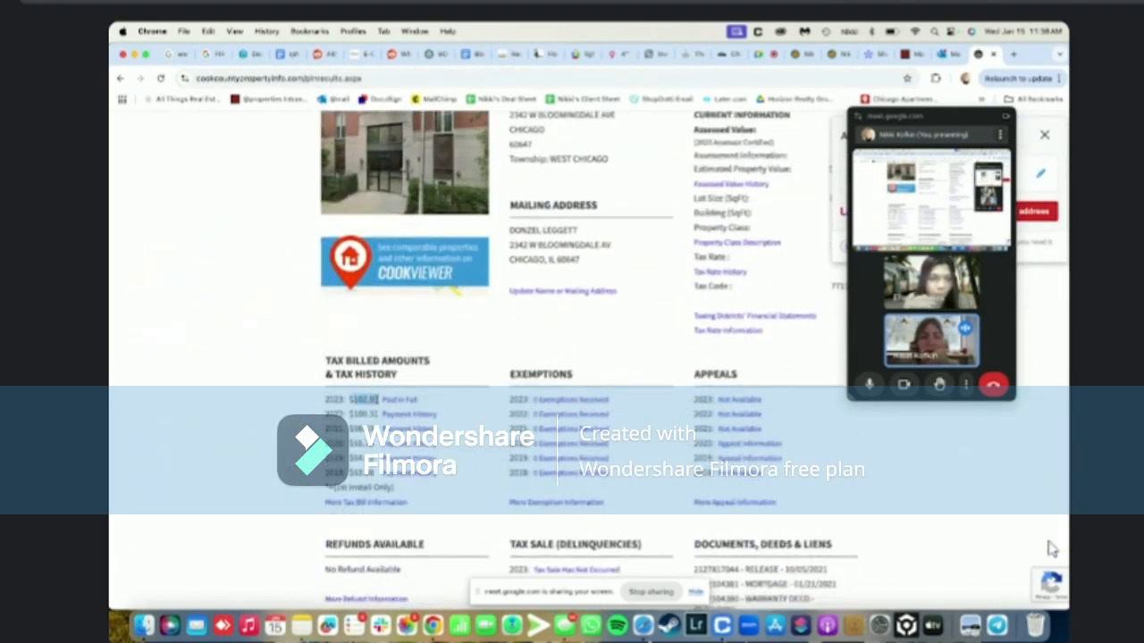
{"action": "left_click", "coordinate": [797, 56]}
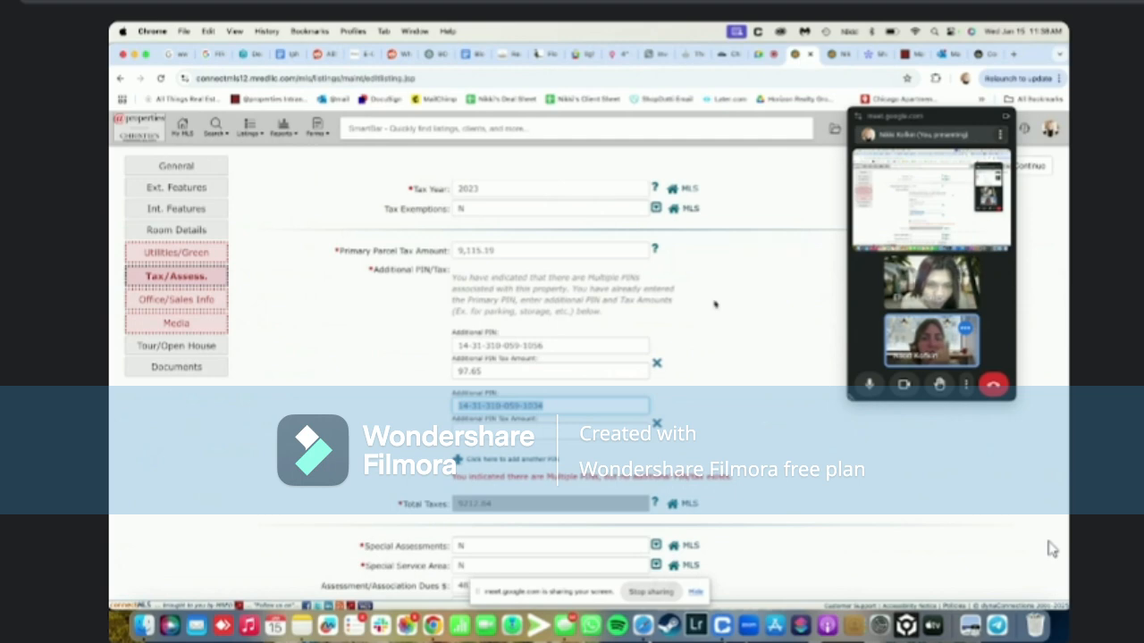
Enter 102.91 as the second additional PIN's tax, bringing Total Taxes to 9315.75
{"action": "left_click", "coordinate": [565, 430]}
{"action": "type", "text": "197"}
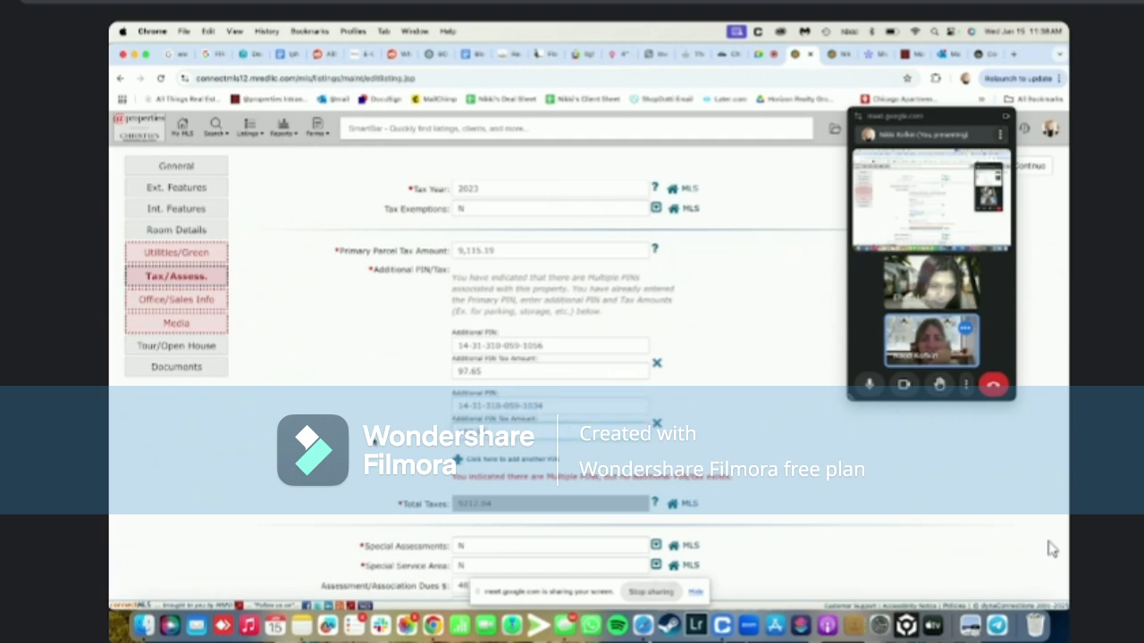
{"action": "left_click", "coordinate": [374, 441]}
Confirm Assessment/Association Dues of 483 and save the draft
{"action": "scroll", "coordinate": [373, 442], "scroll_direction": "down", "scroll_amount": 1}
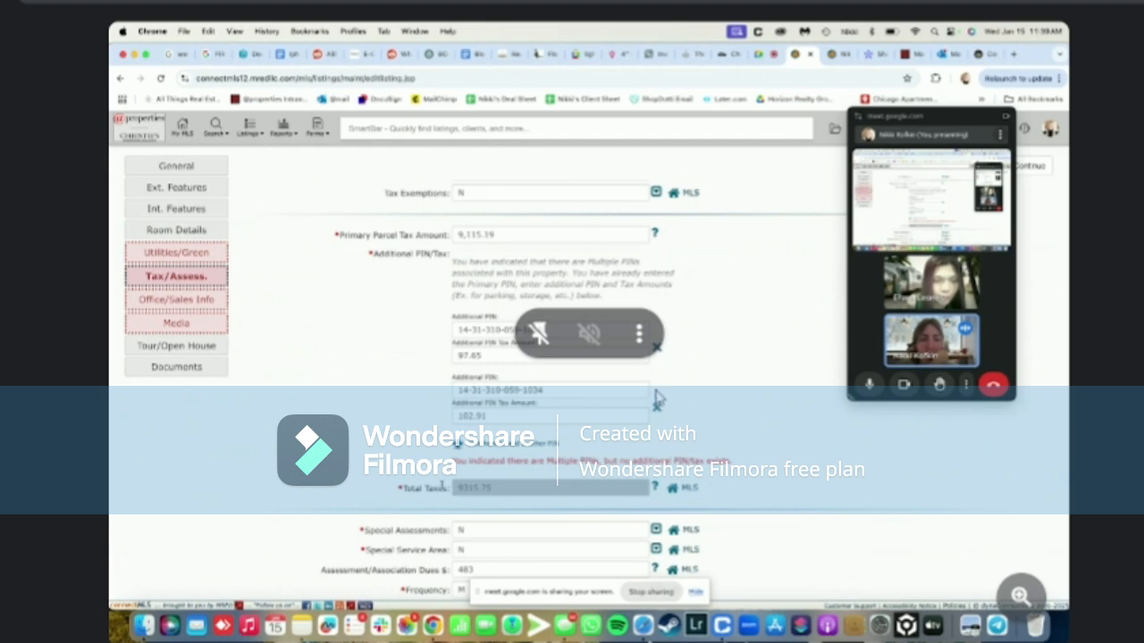
{"action": "scroll", "coordinate": [656, 399], "scroll_direction": "down", "scroll_amount": 4}
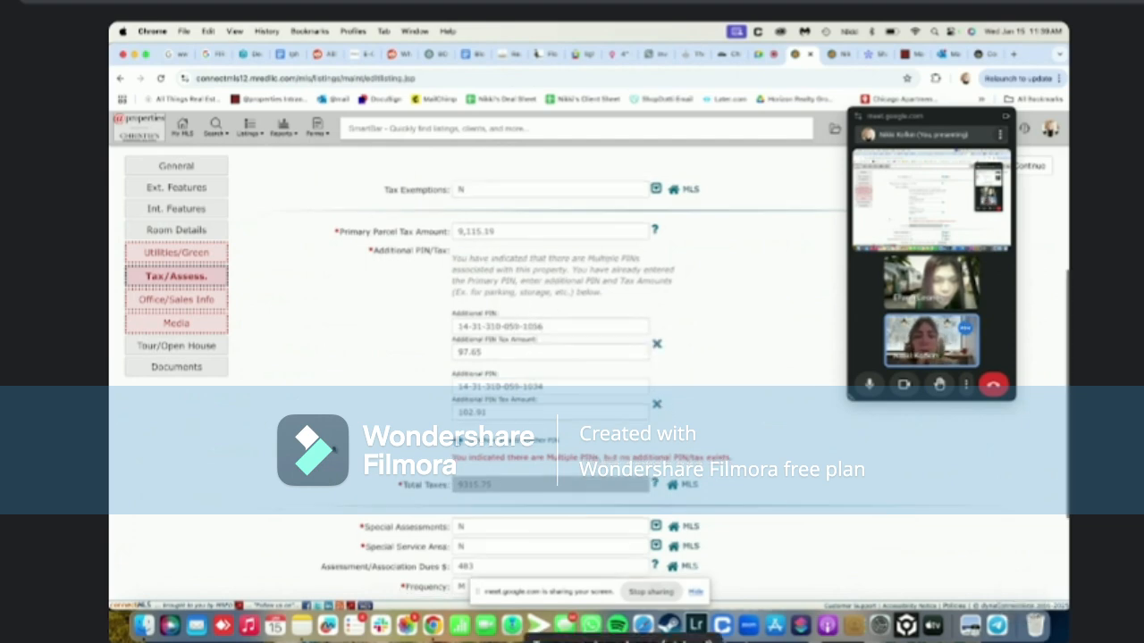
{"action": "scroll", "coordinate": [730, 397], "scroll_direction": "down", "scroll_amount": 4}
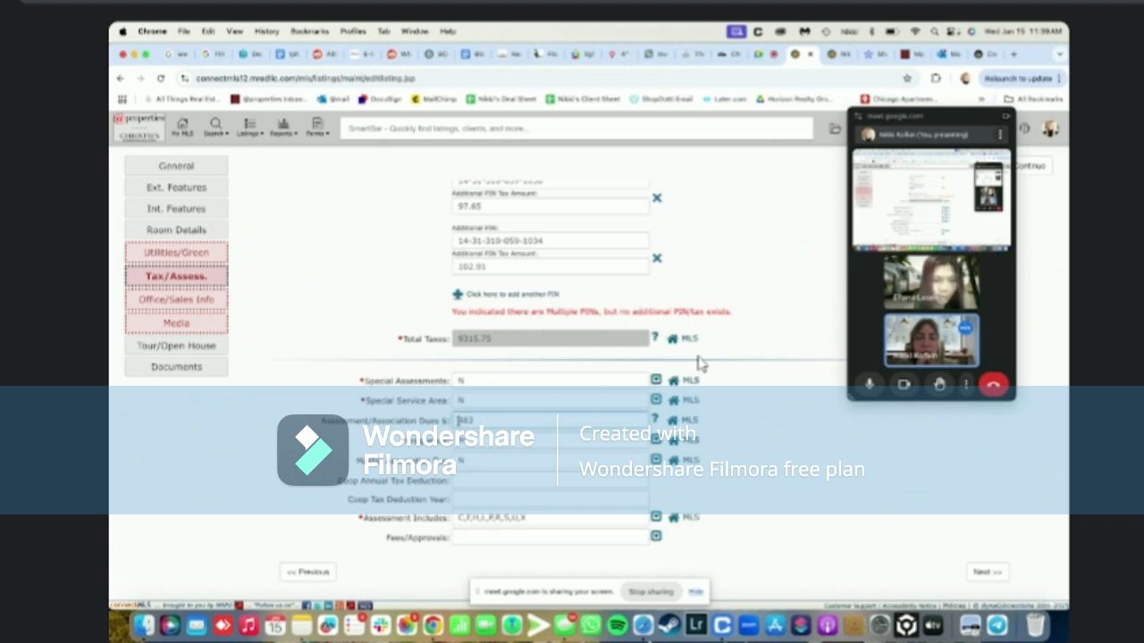
{"action": "double_click", "coordinate": [458, 420]}
{"action": "type", "text": "483"}
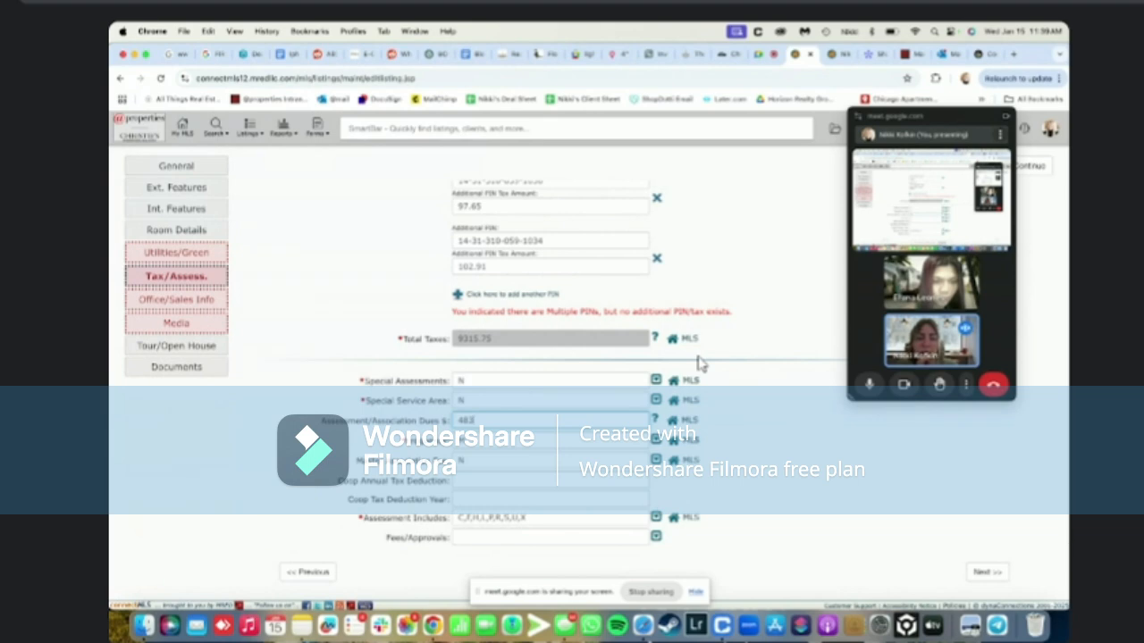
{"action": "left_click", "coordinate": [989, 572]}
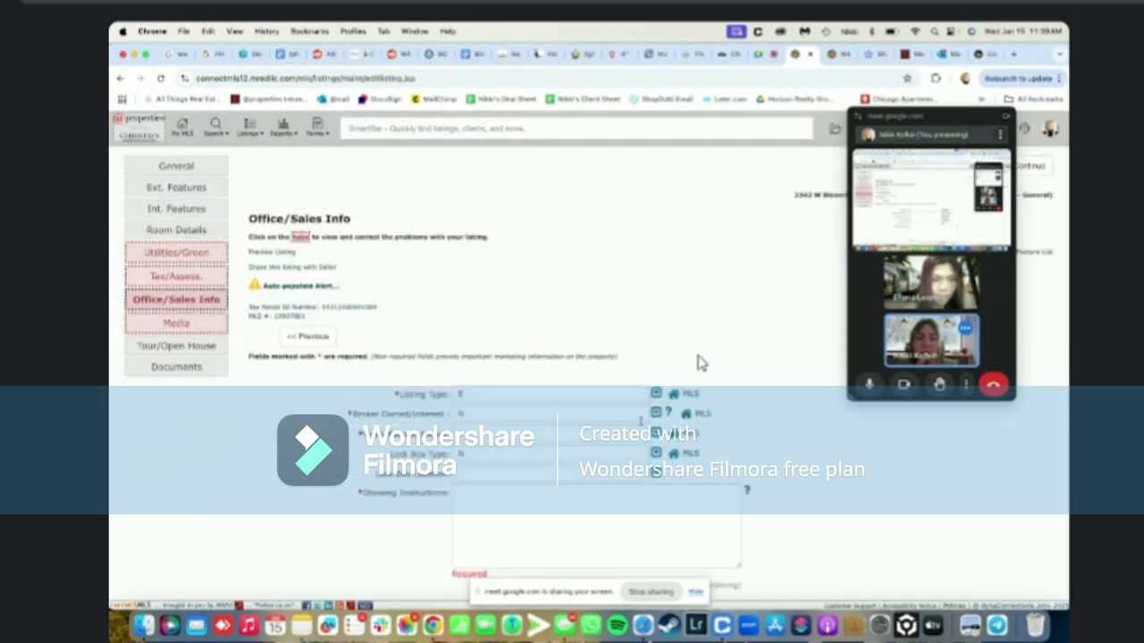
Enter 'Schedule via showingtime' as the showing instructions and review the rest of the form
{"action": "scroll", "coordinate": [700, 363], "scroll_direction": "down", "scroll_amount": 3}
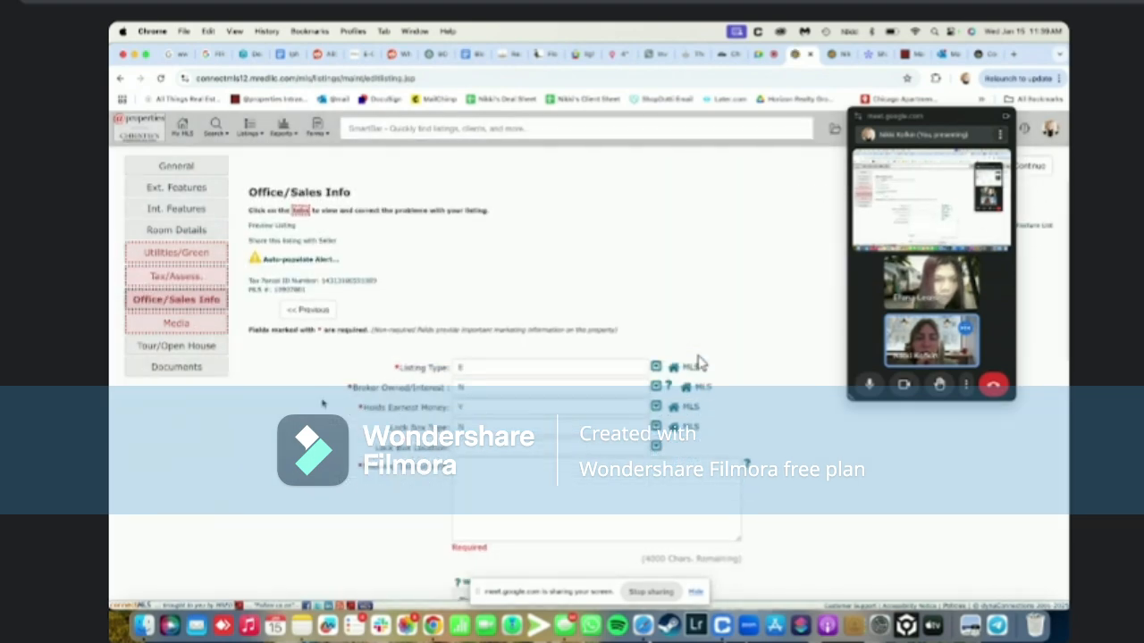
{"action": "left_click", "coordinate": [475, 448]}
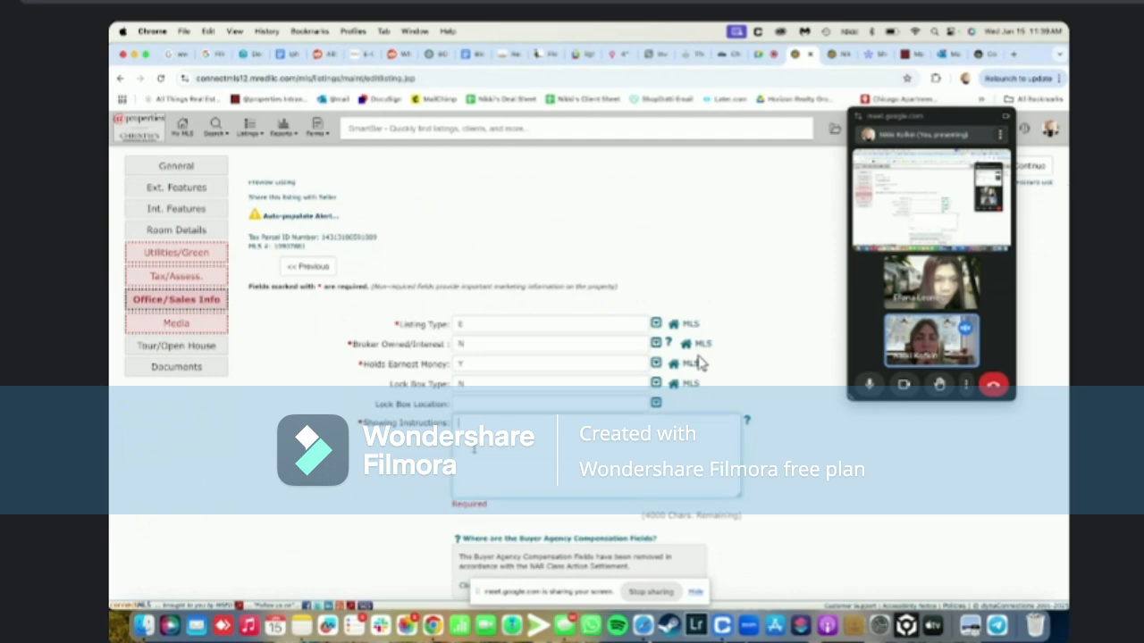
{"action": "scroll", "coordinate": [700, 362], "scroll_direction": "down", "scroll_amount": 2}
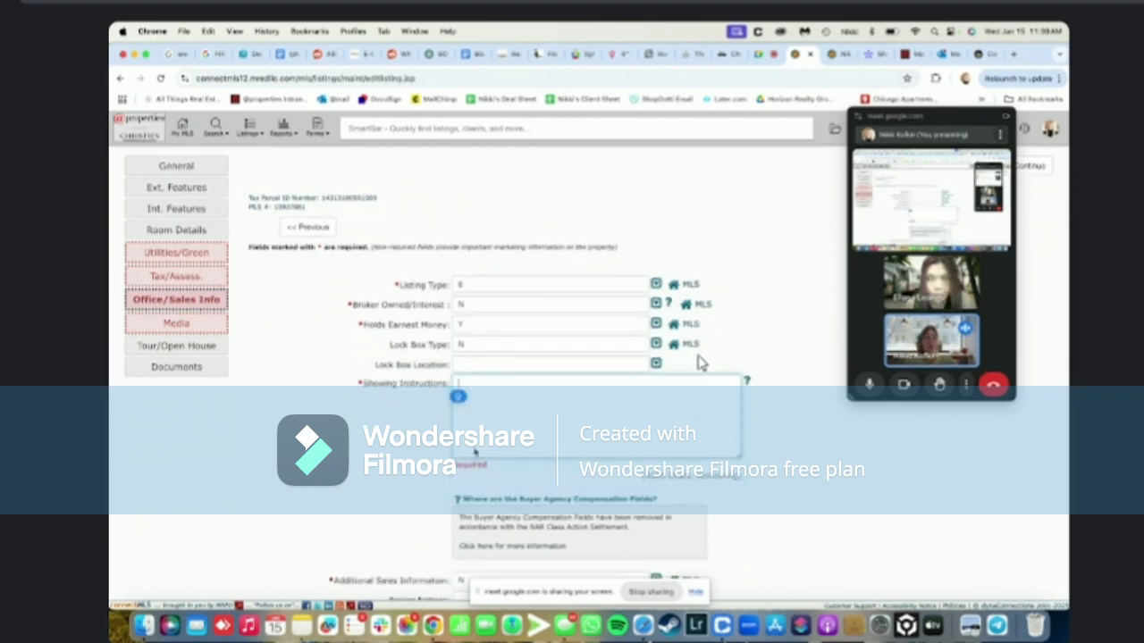
{"action": "type", "text": "Sehedule"}
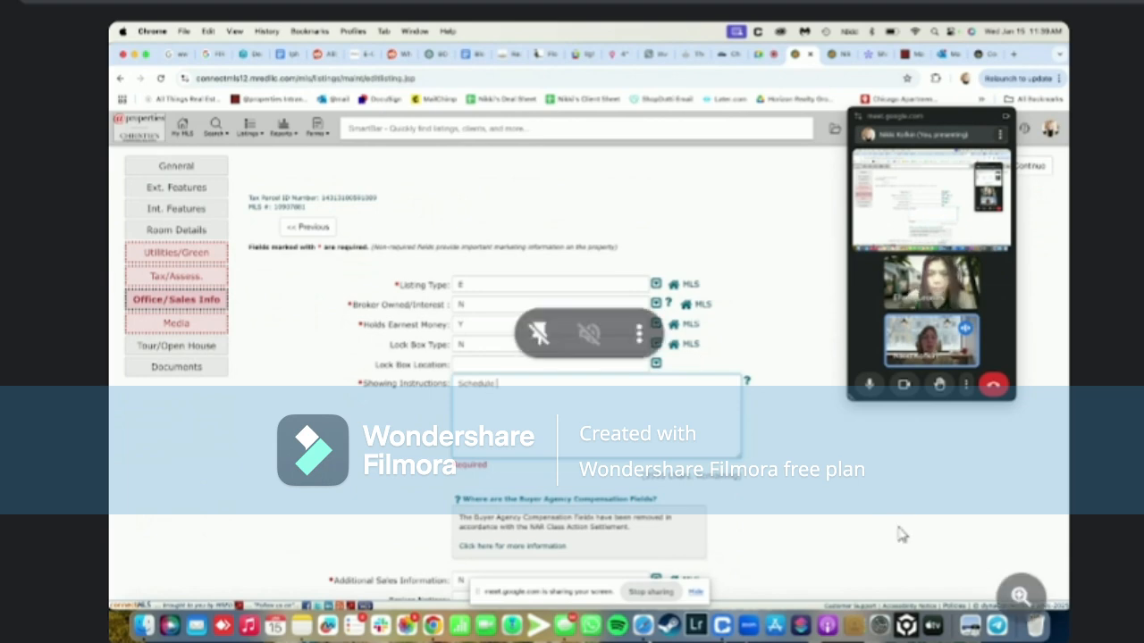
{"action": "type", "text": " via showingti"}
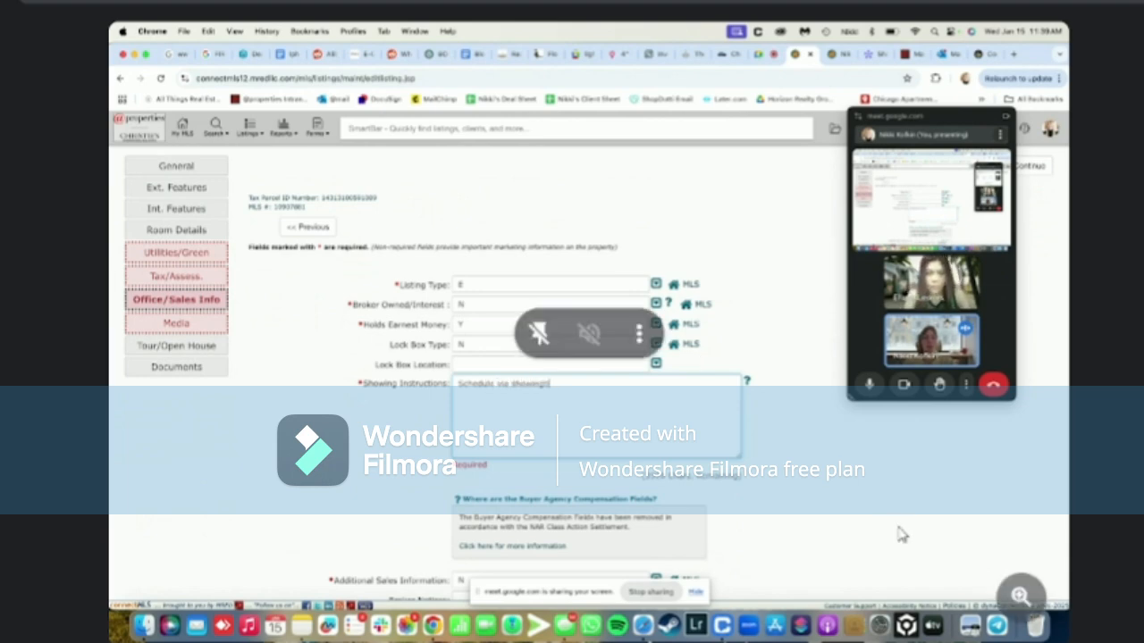
{"action": "type", "text": "me"}
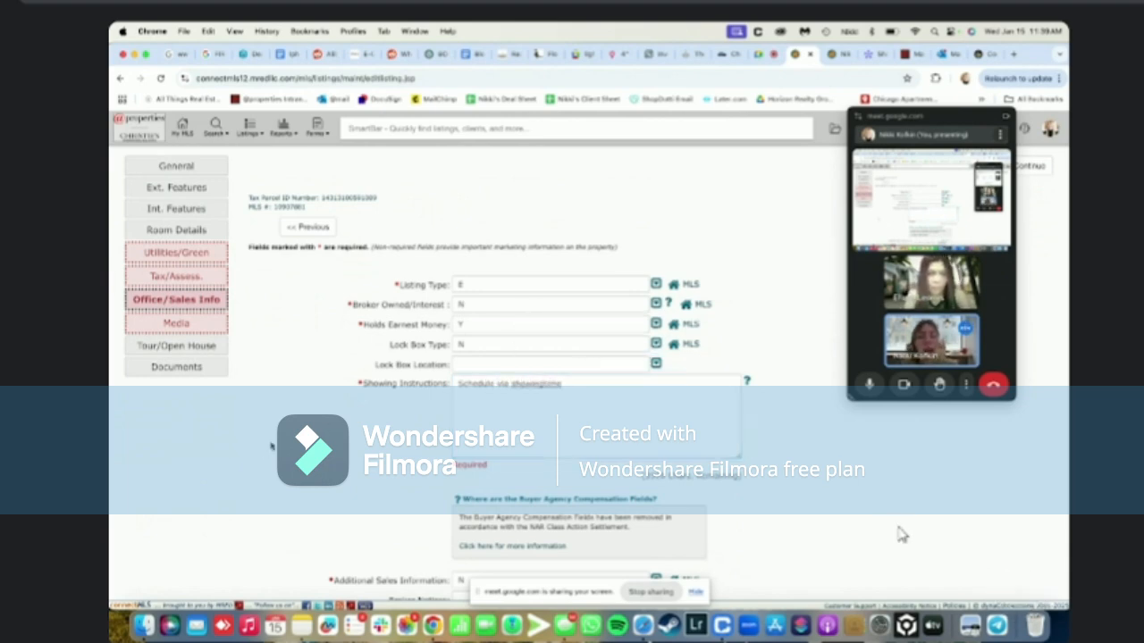
{"action": "scroll", "coordinate": [901, 534], "scroll_direction": "down", "scroll_amount": 5}
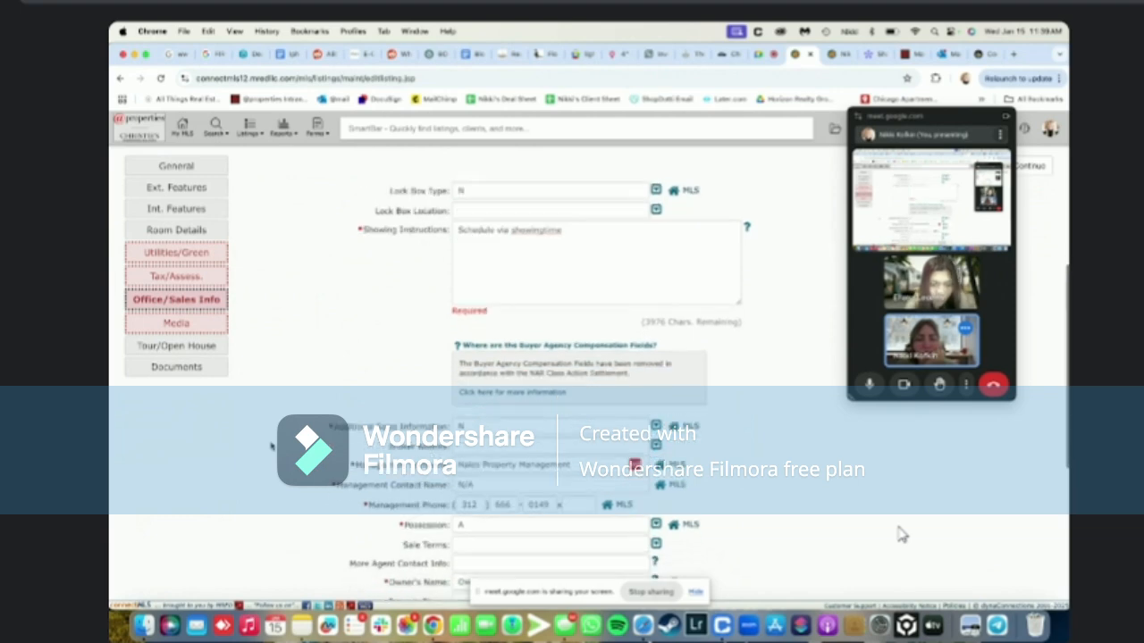
{"action": "scroll", "coordinate": [900, 534], "scroll_direction": "down", "scroll_amount": 6}
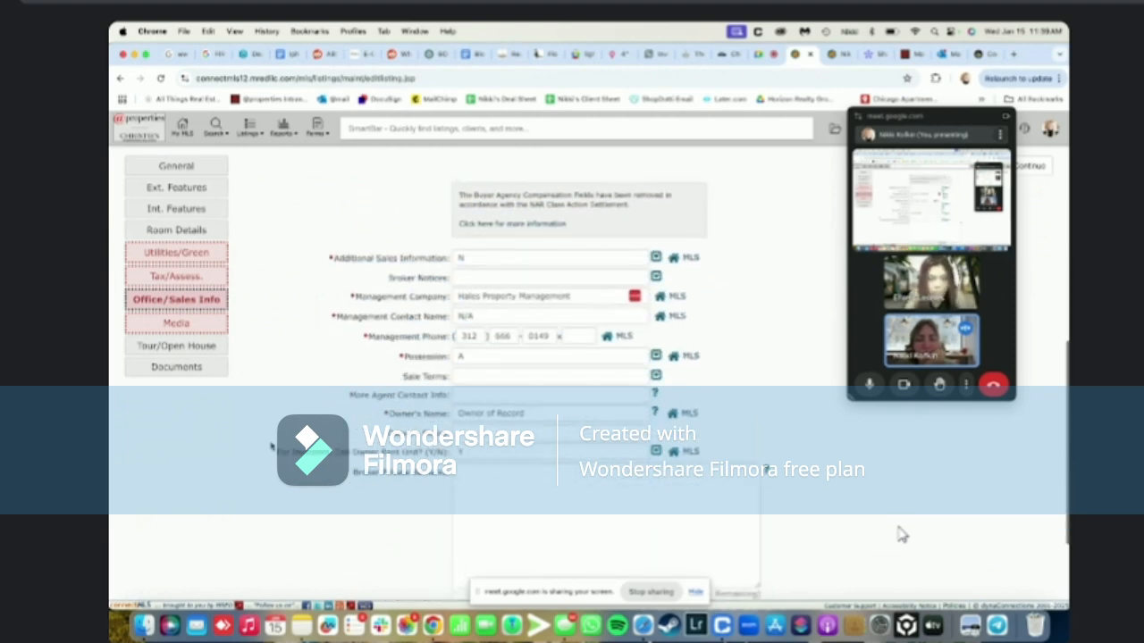
{"action": "scroll", "coordinate": [901, 534], "scroll_direction": "down", "scroll_amount": 4}
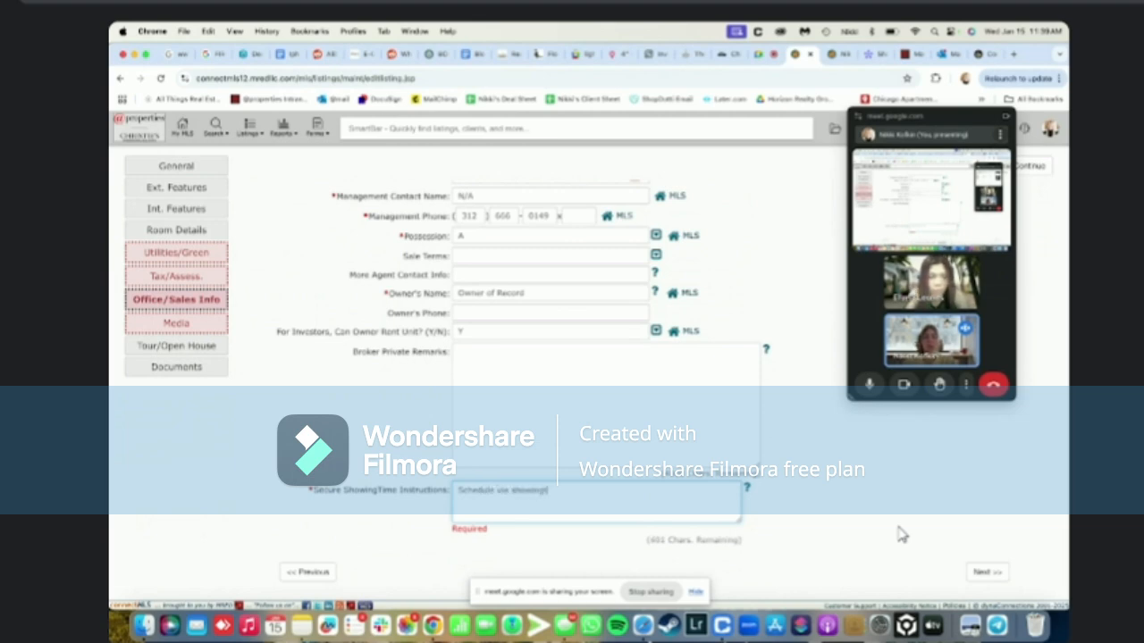
Save Office/Sales Info, then set virtual tour to No and Internet Listing to Yes
{"action": "left_click", "coordinate": [987, 572]}
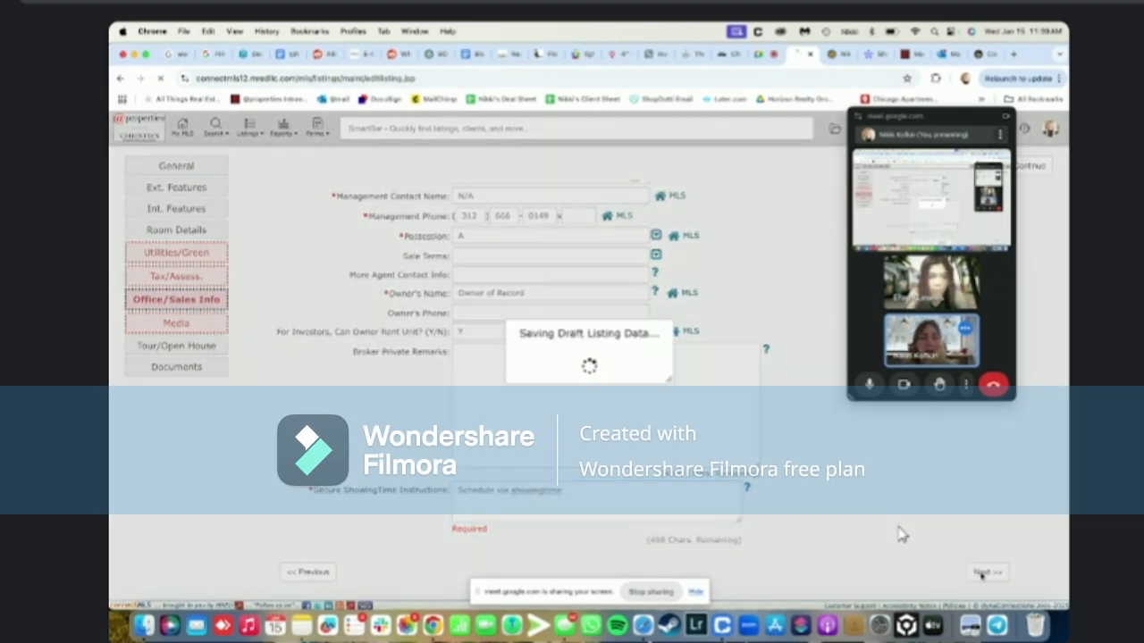
{"action": "scroll", "coordinate": [901, 534], "scroll_direction": "down", "scroll_amount": 2}
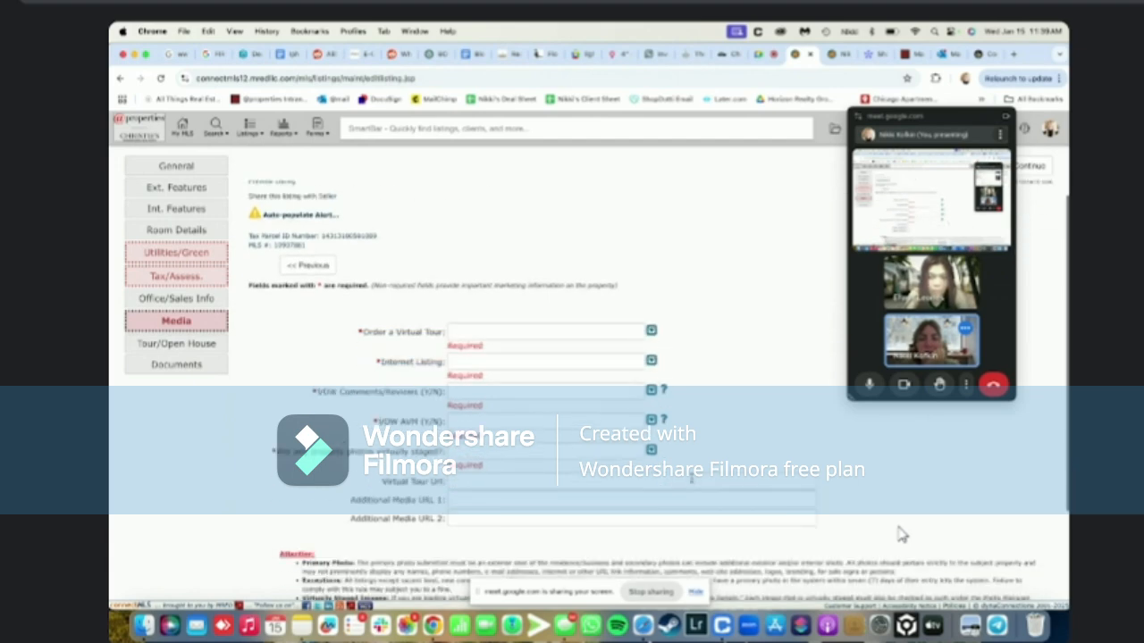
{"action": "left_click", "coordinate": [655, 333]}
{"action": "left_click", "coordinate": [500, 417]}
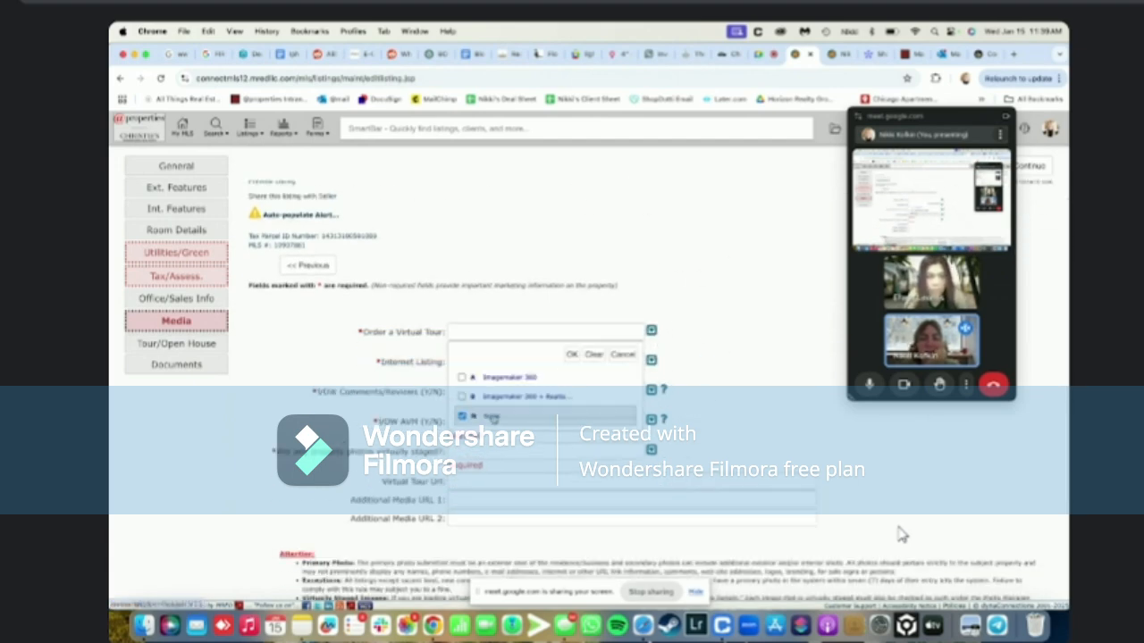
{"action": "left_click", "coordinate": [572, 354]}
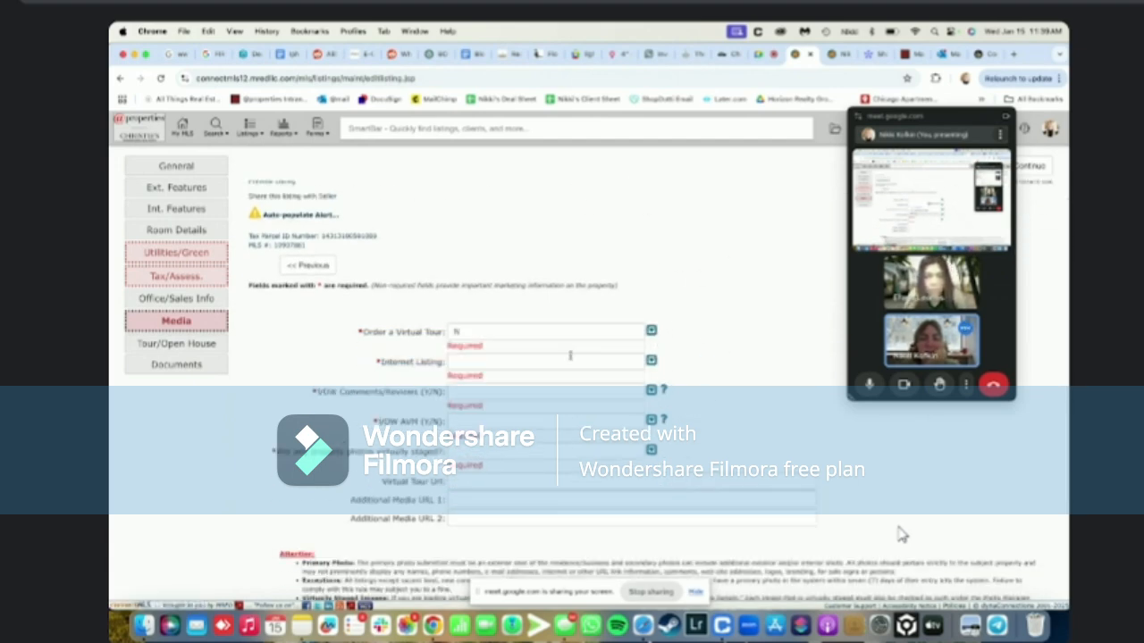
{"action": "left_click", "coordinate": [651, 361]}
{"action": "left_click", "coordinate": [498, 409]}
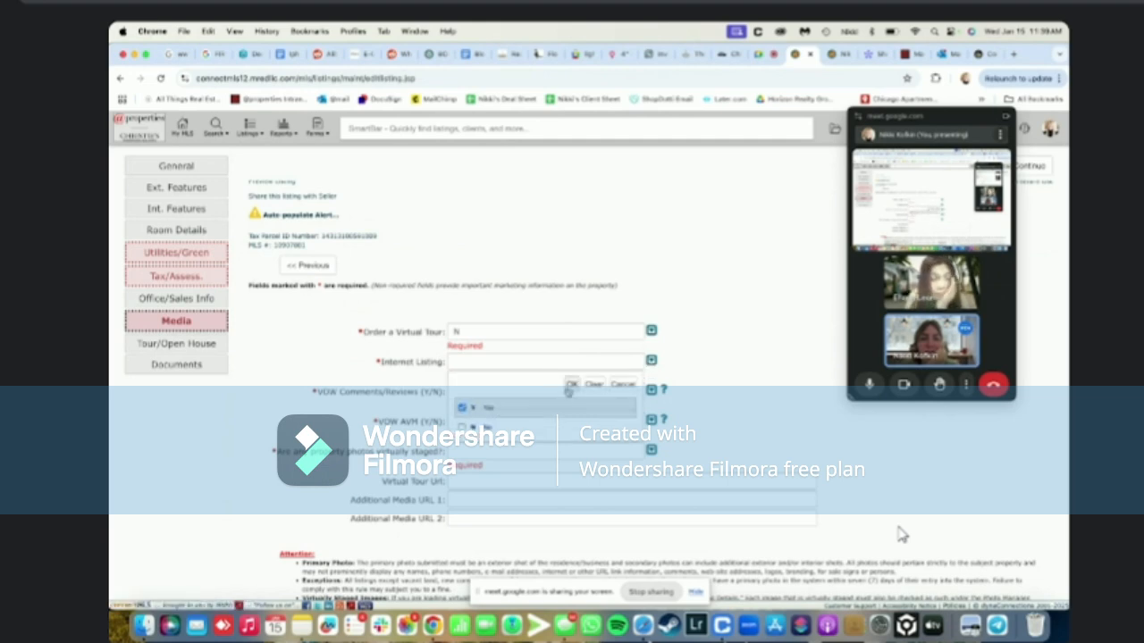
{"action": "left_click", "coordinate": [573, 386]}
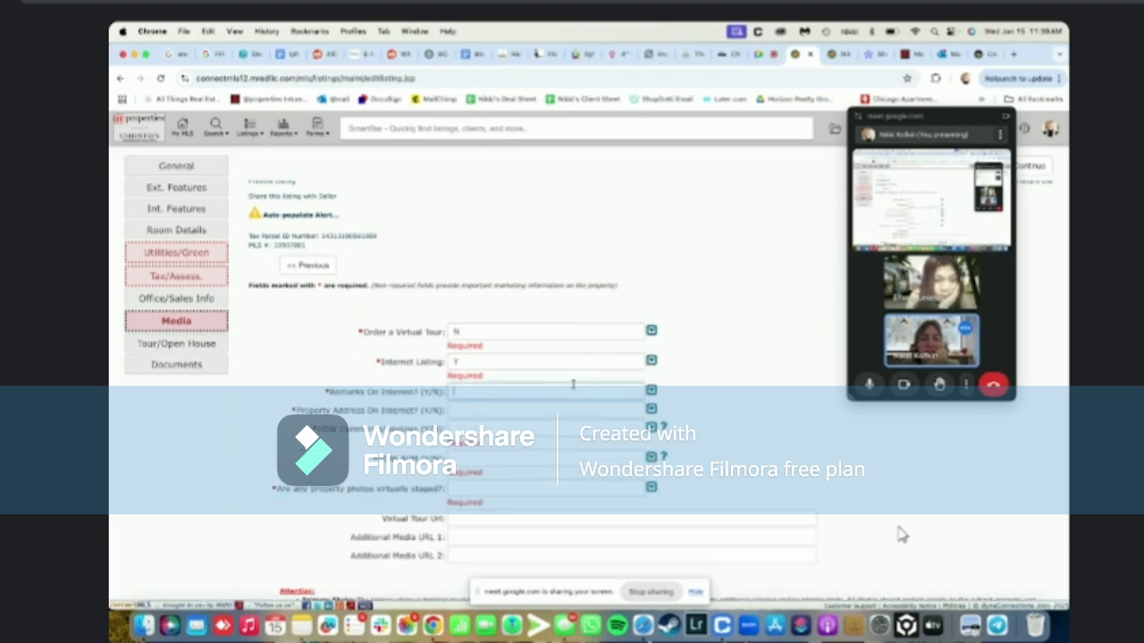
Set Remarks On Internet and Property Address On Internet to Yes
{"action": "left_click", "coordinate": [651, 391]}
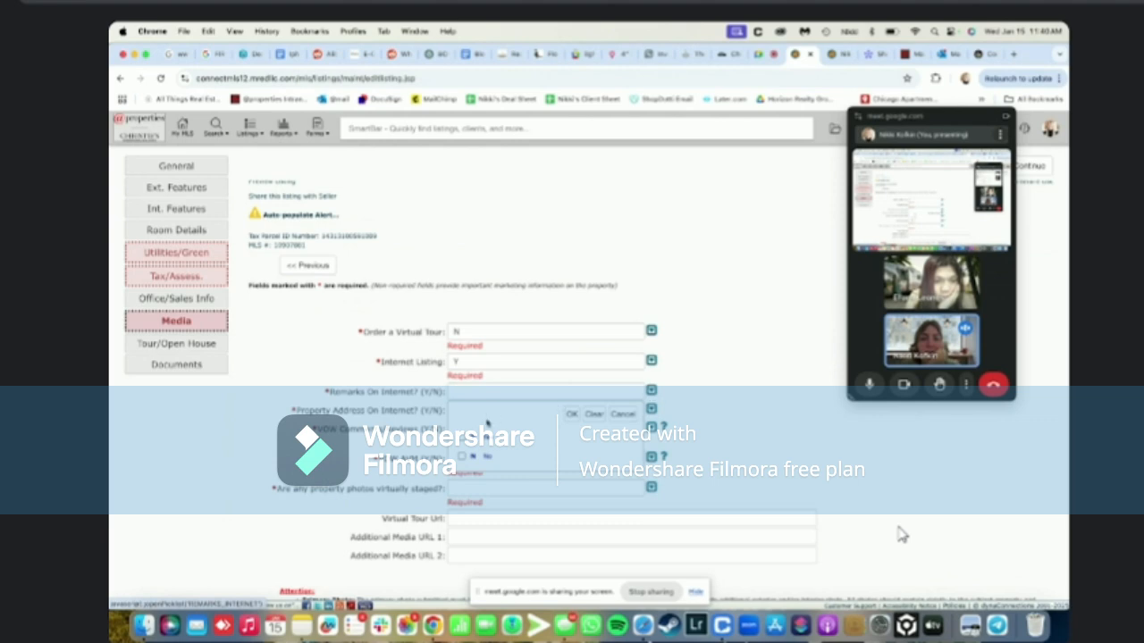
{"action": "left_click", "coordinate": [481, 438]}
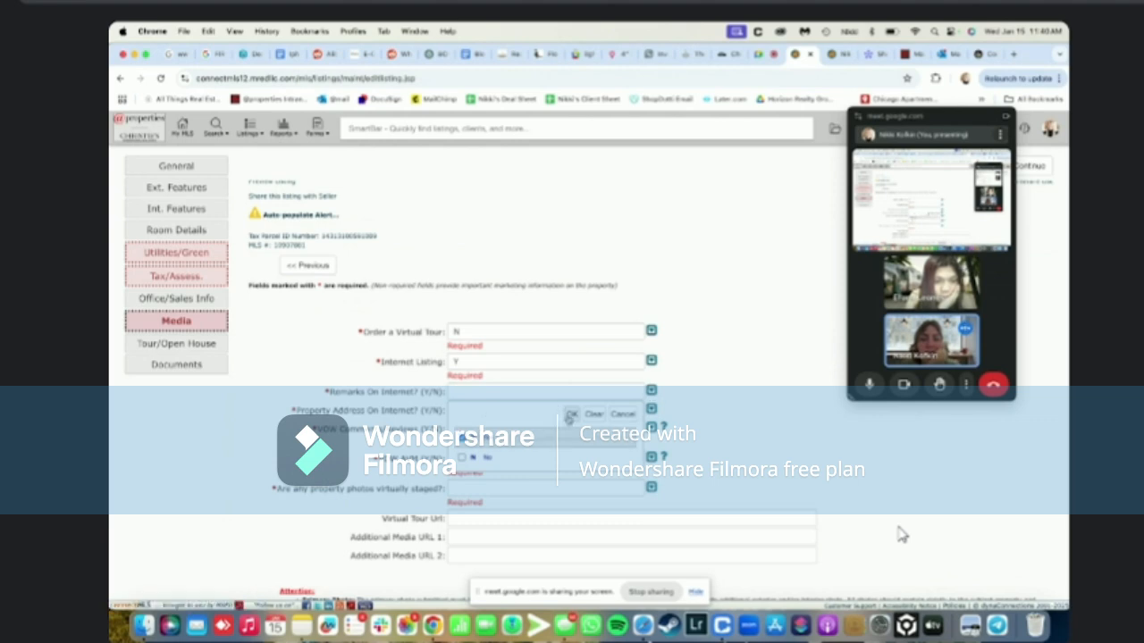
{"action": "left_click", "coordinate": [570, 415]}
{"action": "left_click", "coordinate": [650, 426]}
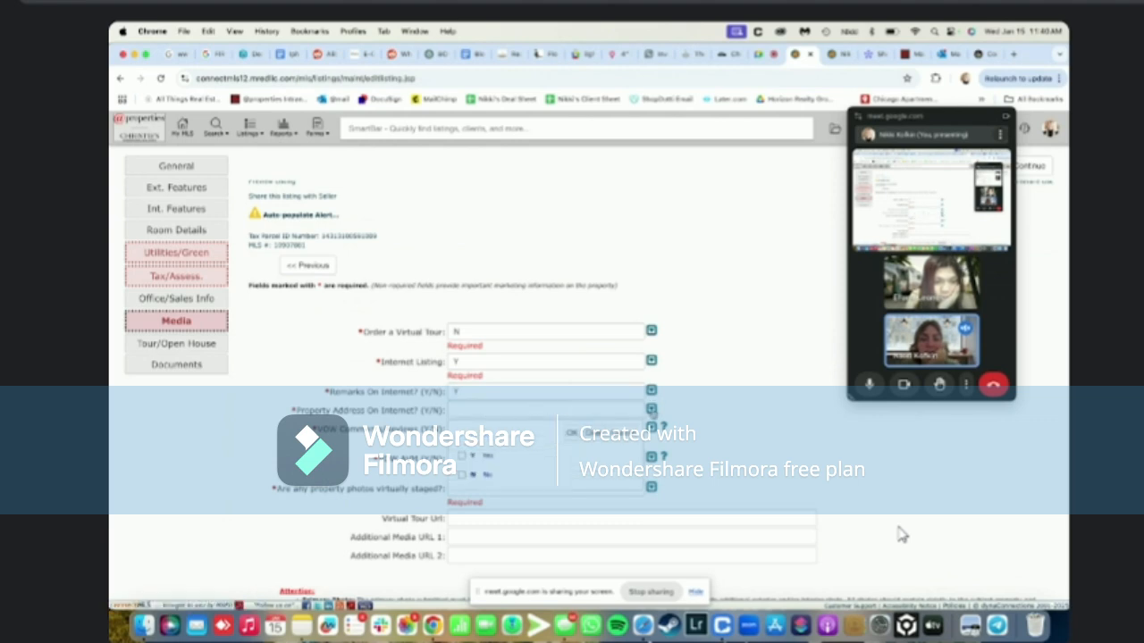
{"action": "left_click", "coordinate": [512, 452]}
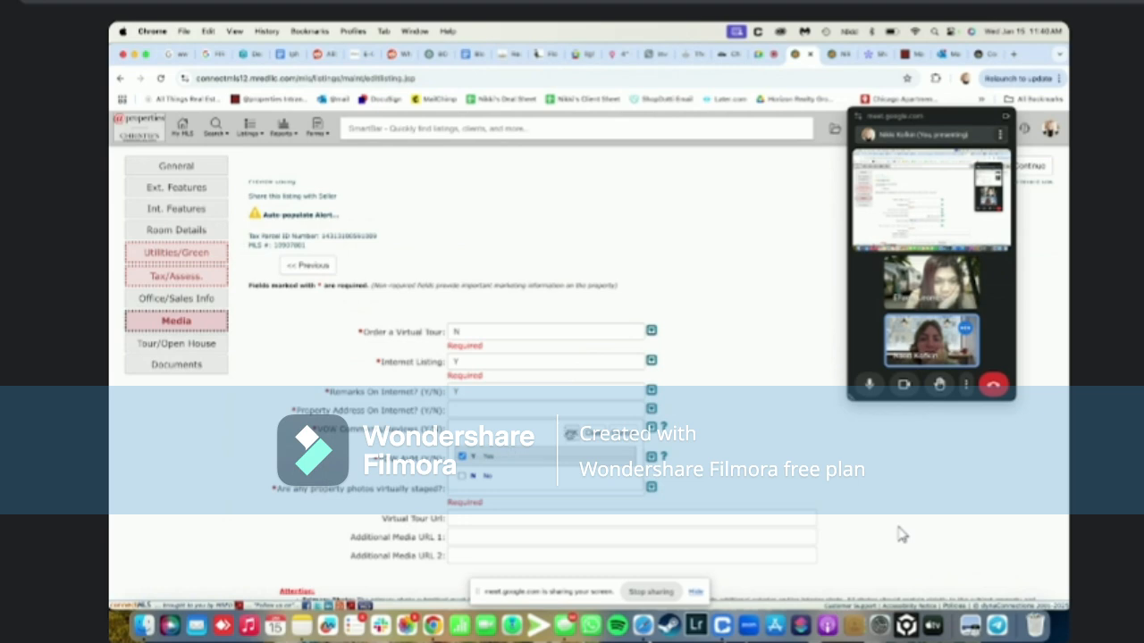
{"action": "left_click", "coordinate": [567, 431]}
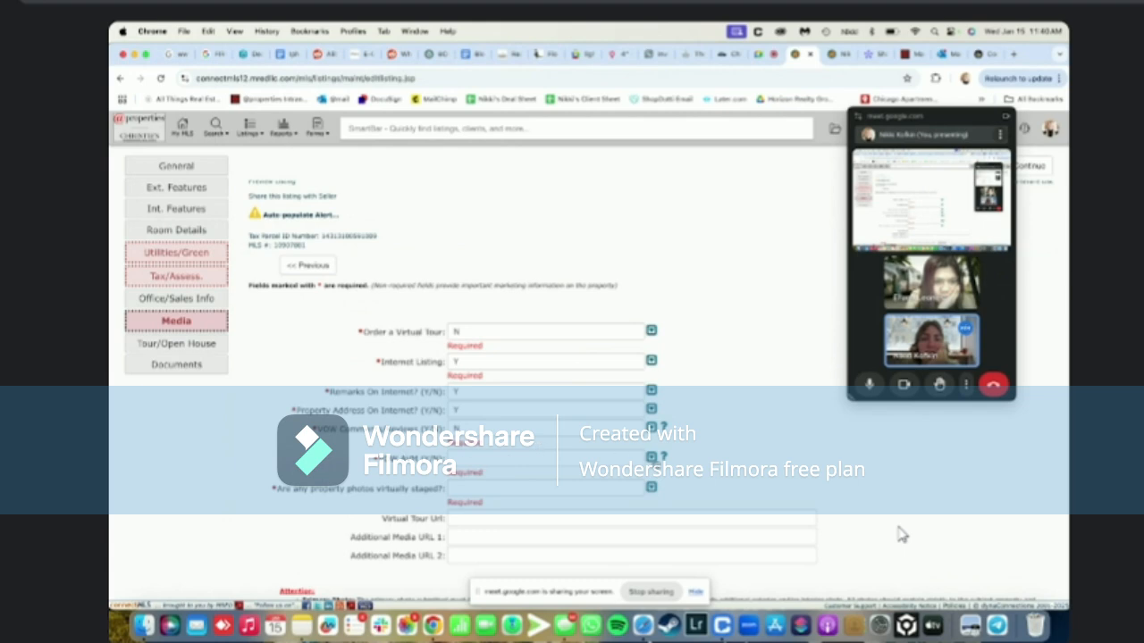
Set the VOW field and virtually staged photos to No, then save Media
{"action": "left_click", "coordinate": [651, 458]}
{"action": "left_click", "coordinate": [505, 523]}
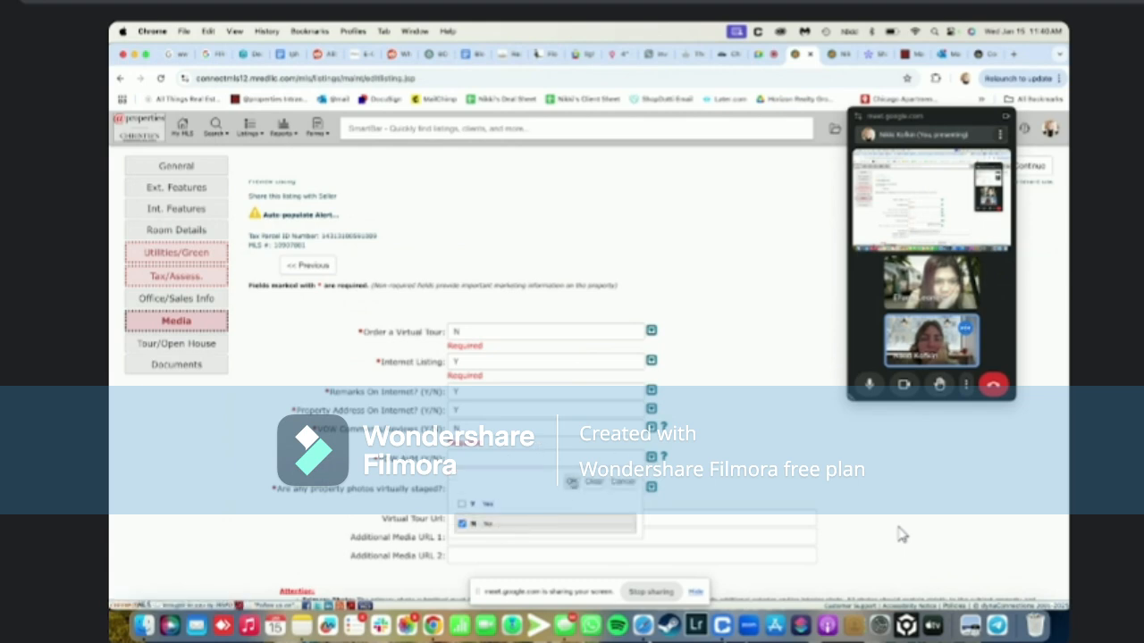
{"action": "left_click", "coordinate": [573, 480]}
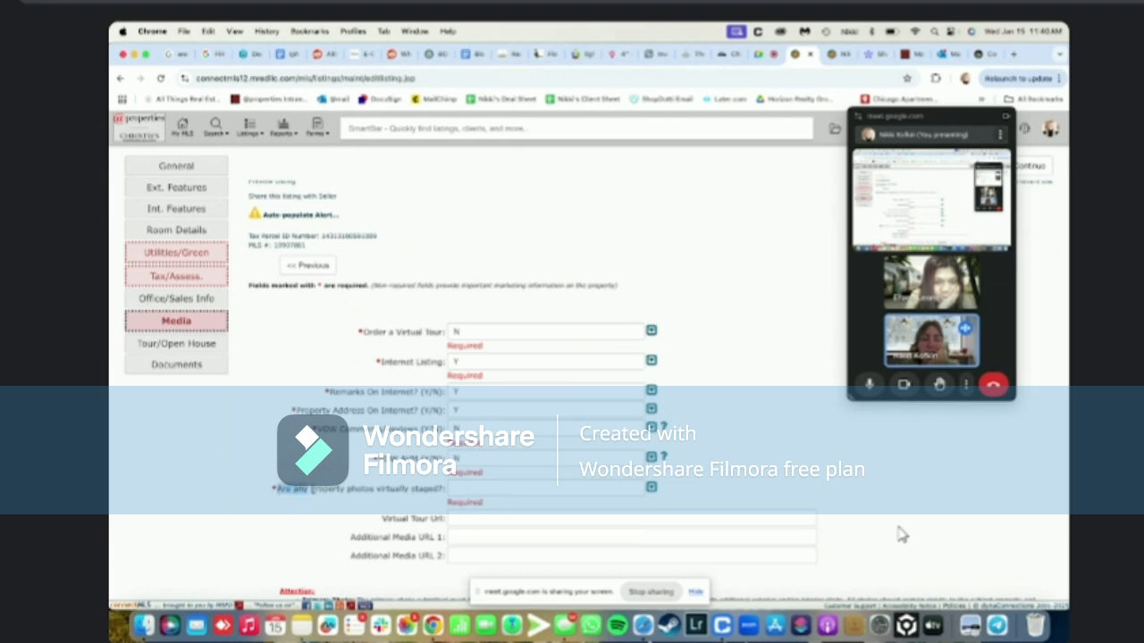
{"action": "left_click", "coordinate": [569, 490]}
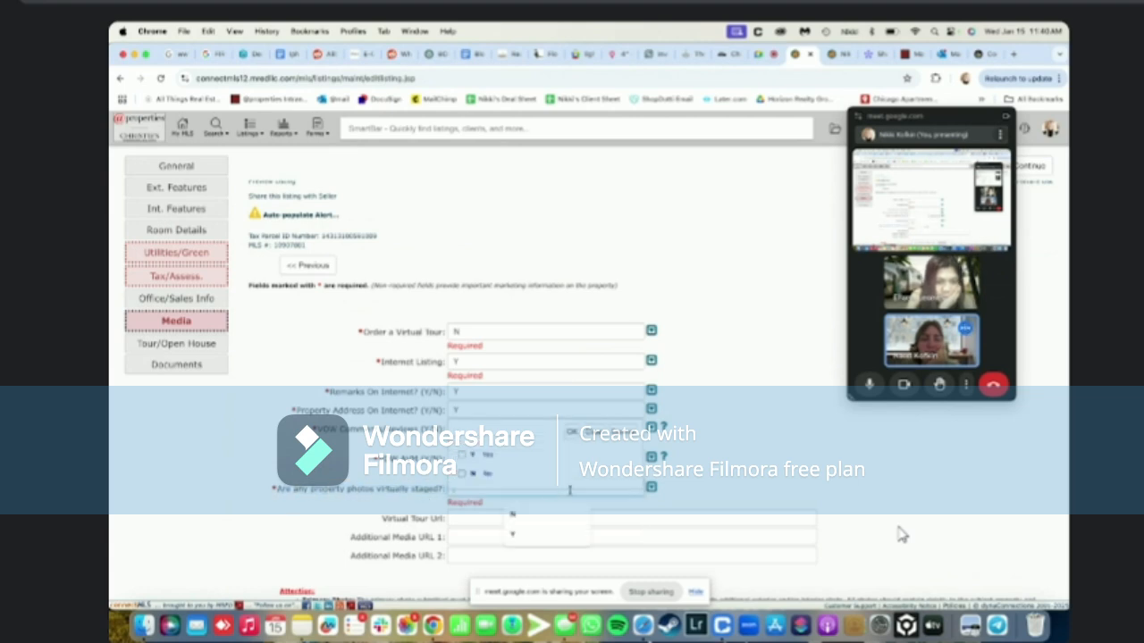
{"action": "left_click", "coordinate": [488, 476]}
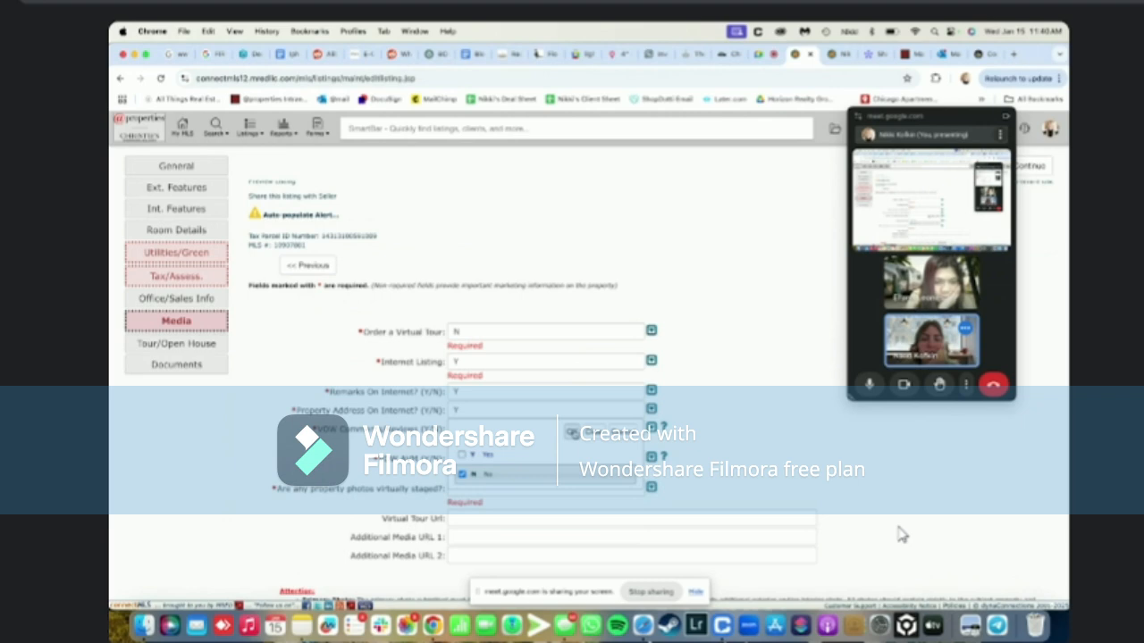
{"action": "left_click", "coordinate": [572, 432]}
{"action": "scroll", "coordinate": [901, 534], "scroll_direction": "down", "scroll_amount": 5}
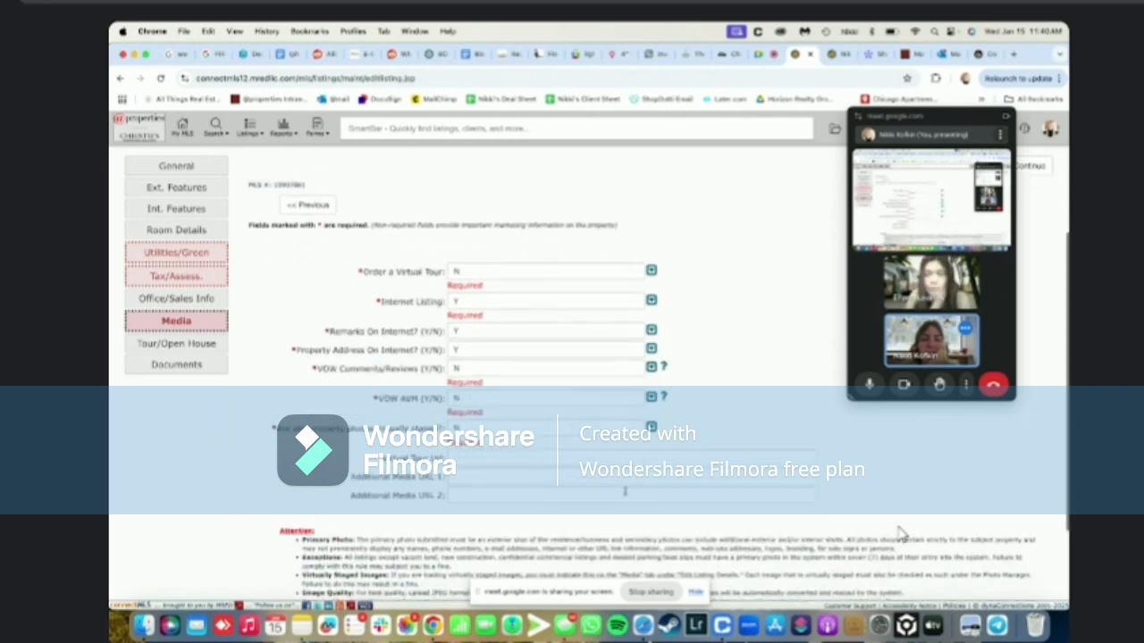
{"action": "scroll", "coordinate": [901, 533], "scroll_direction": "down", "scroll_amount": 3}
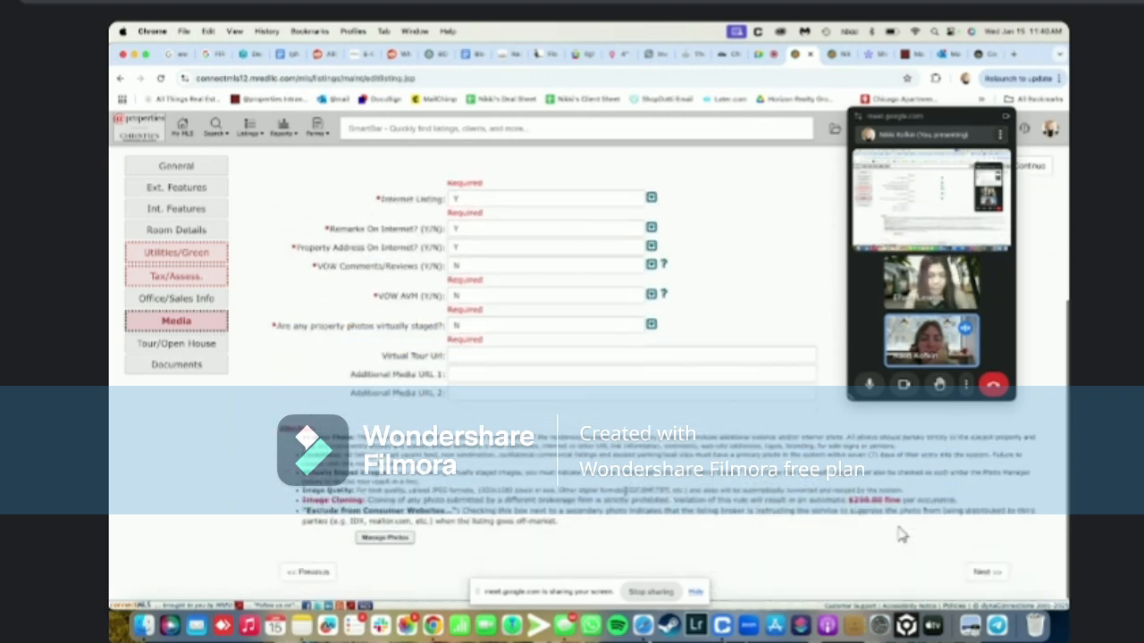
{"action": "left_click", "coordinate": [983, 572]}
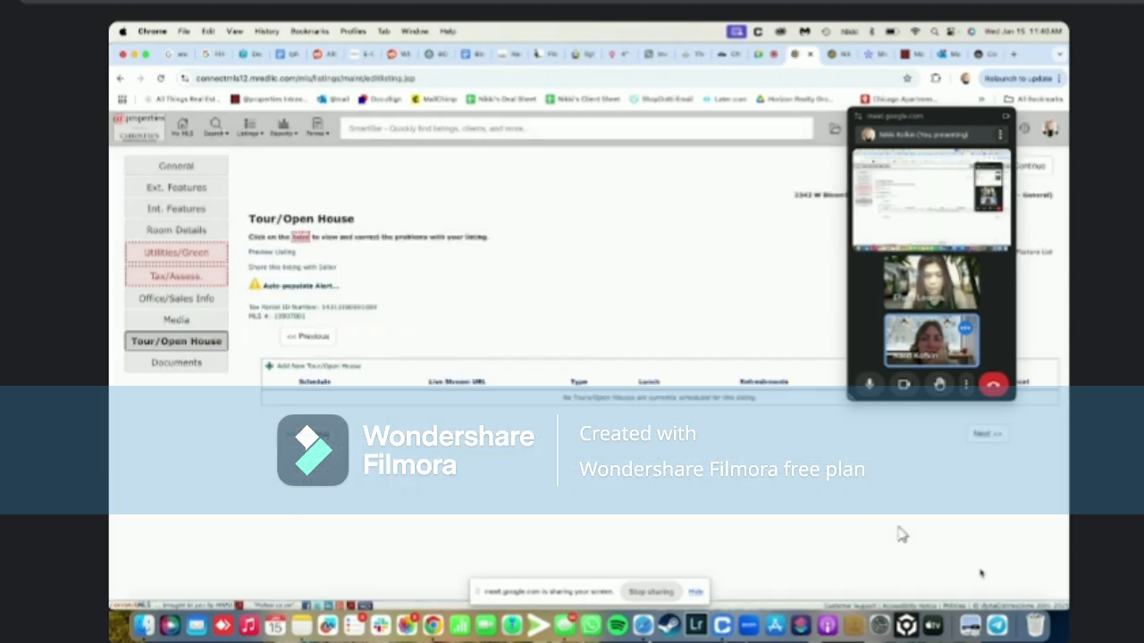
{"action": "left_click", "coordinate": [175, 280]}
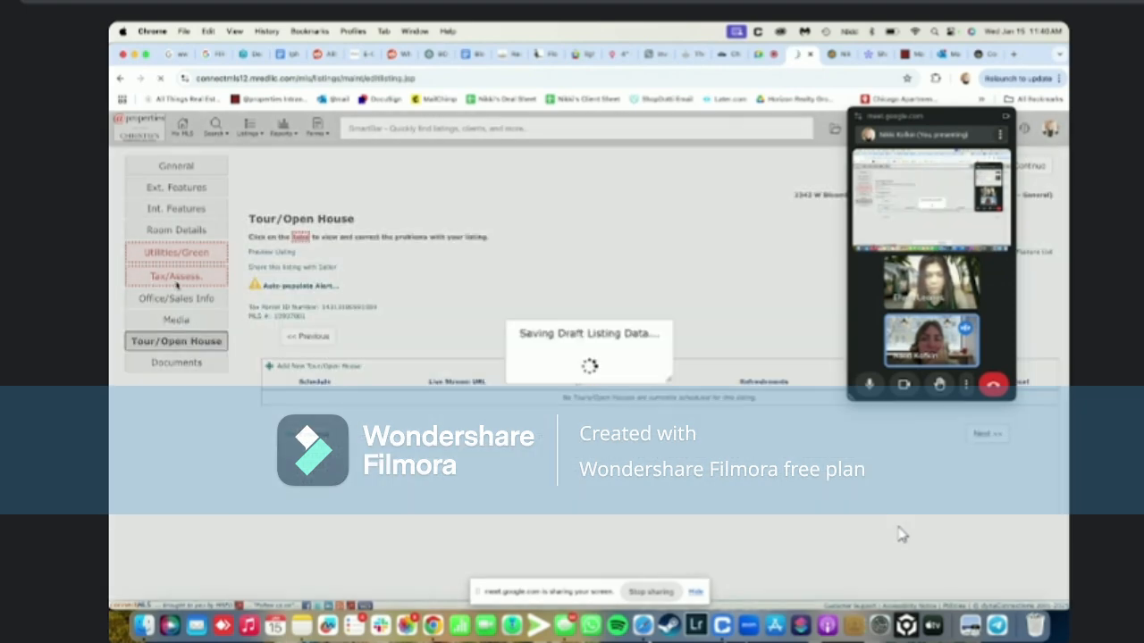
{"action": "scroll", "coordinate": [901, 534], "scroll_direction": "down", "scroll_amount": 10}
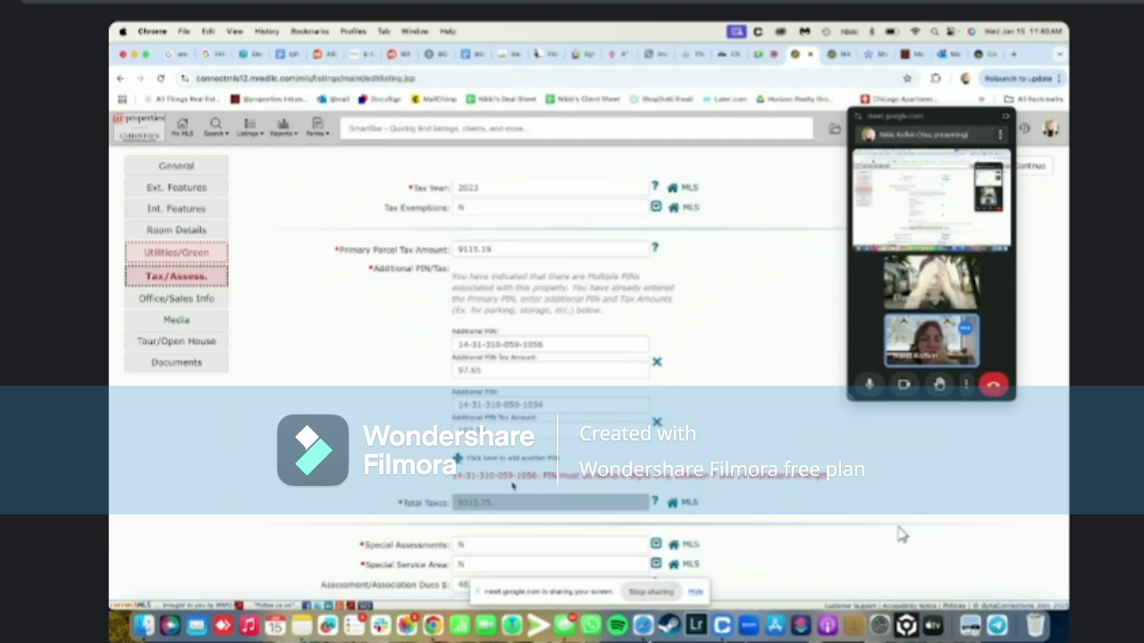
{"action": "scroll", "coordinate": [901, 533], "scroll_direction": "up", "scroll_amount": 5}
{"action": "scroll", "coordinate": [901, 533], "scroll_direction": "down", "scroll_amount": 4}
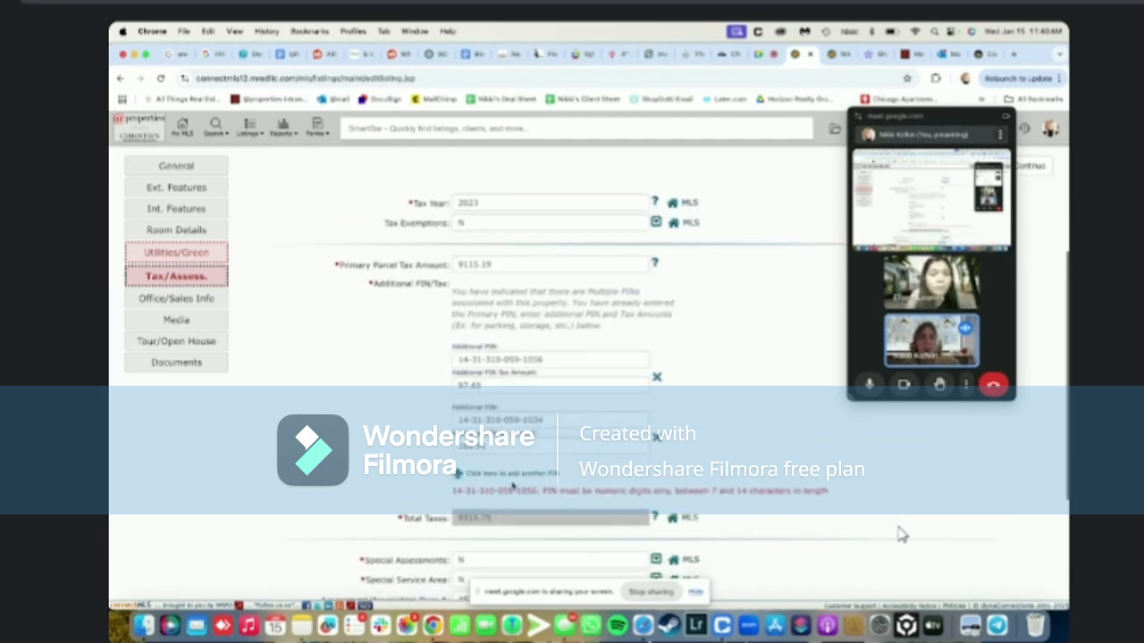
{"action": "left_click", "coordinate": [480, 358]}
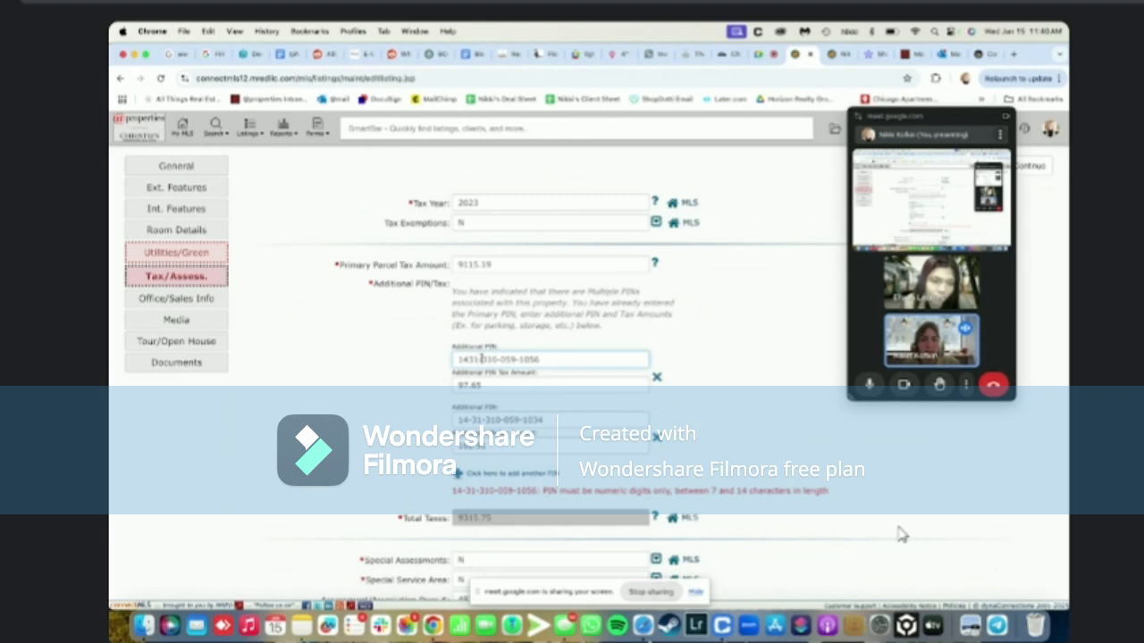
{"action": "key", "text": "BackSpace"}
{"action": "left_click", "coordinate": [498, 359]}
{"action": "key", "text": "BackSpace"}
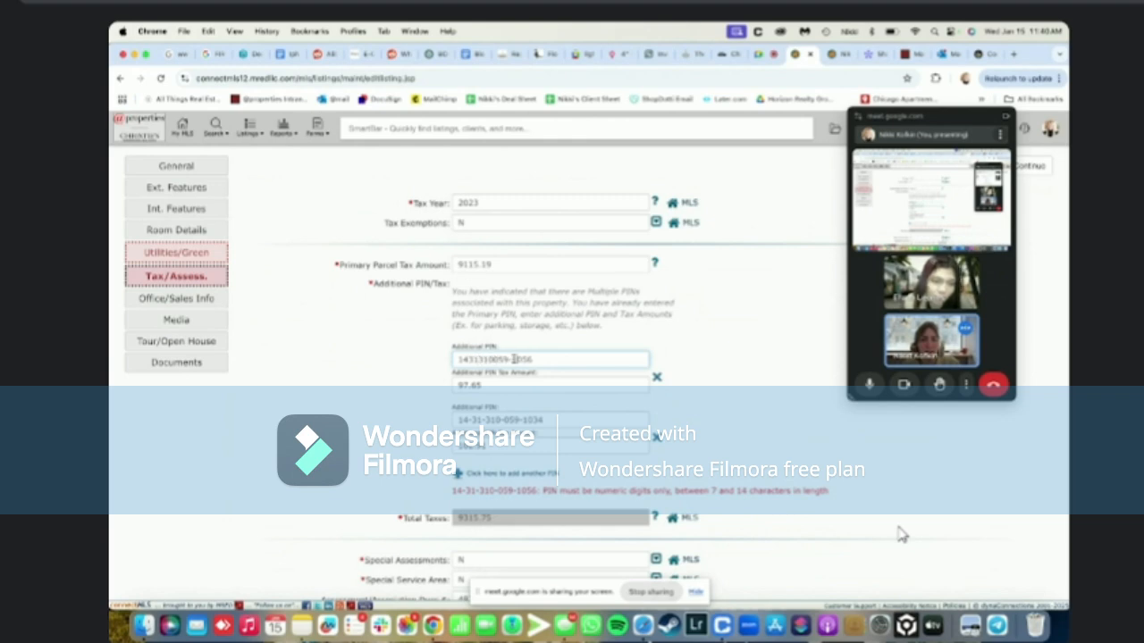
{"action": "left_click", "coordinate": [516, 359]}
{"action": "key", "text": "BackSpace"}
{"action": "left_click", "coordinate": [481, 419]}
{"action": "key", "text": "BackSpace"}
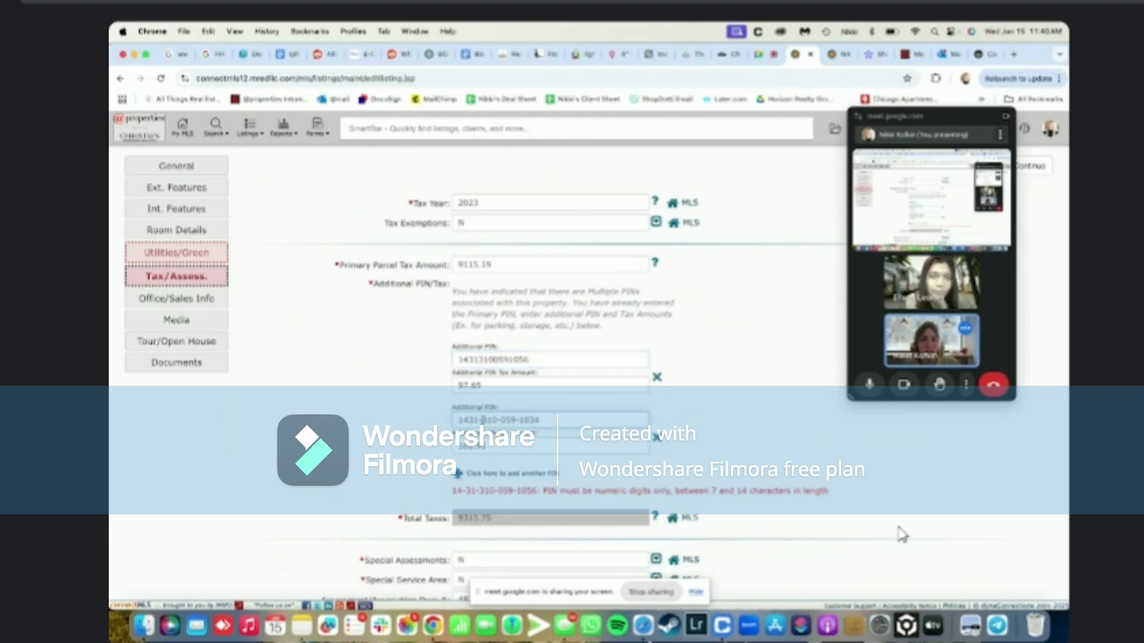
{"action": "left_click", "coordinate": [502, 419]}
{"action": "key", "text": "BackSpace"}
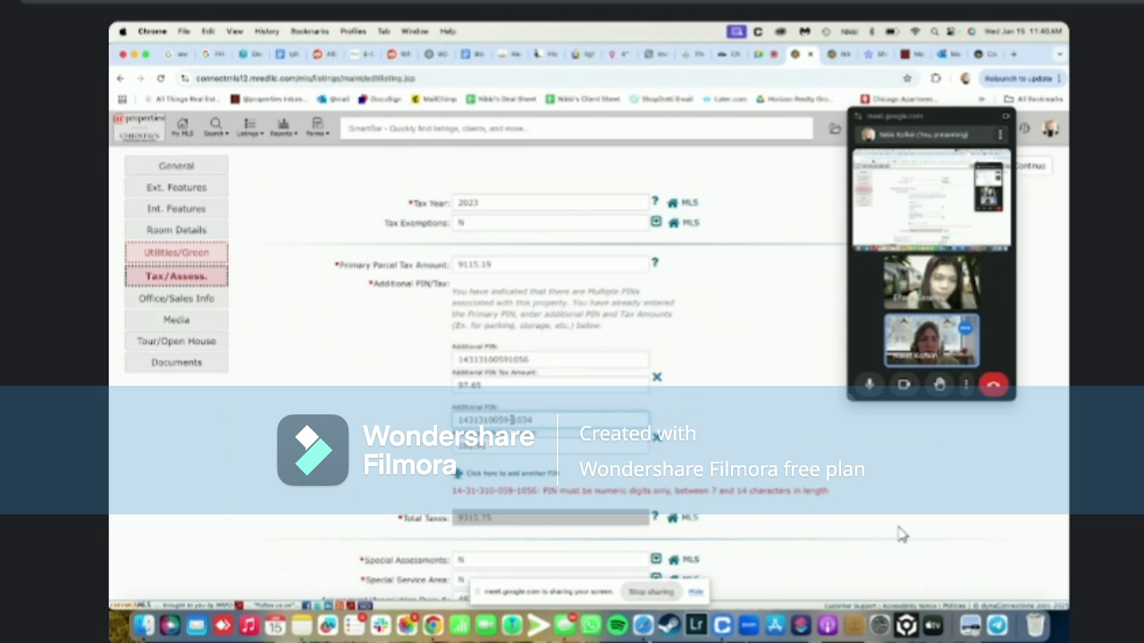
{"action": "left_click", "coordinate": [511, 419]}
{"action": "key", "text": "BackSpace"}
{"action": "left_click", "coordinate": [425, 424]}
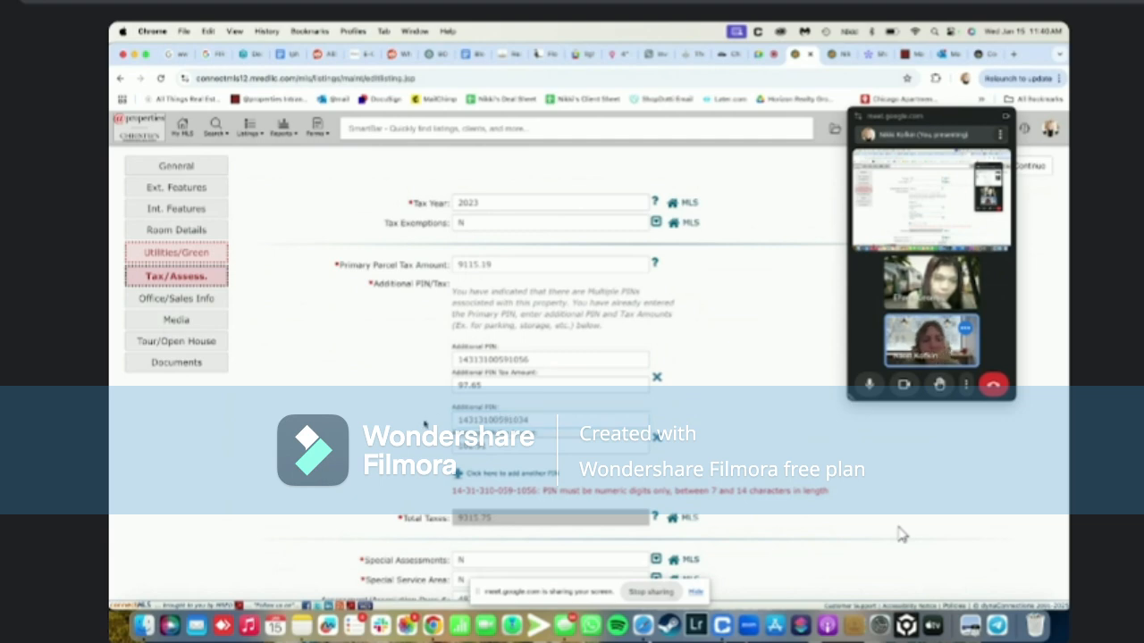
{"action": "scroll", "coordinate": [426, 424], "scroll_direction": "down", "scroll_amount": 5}
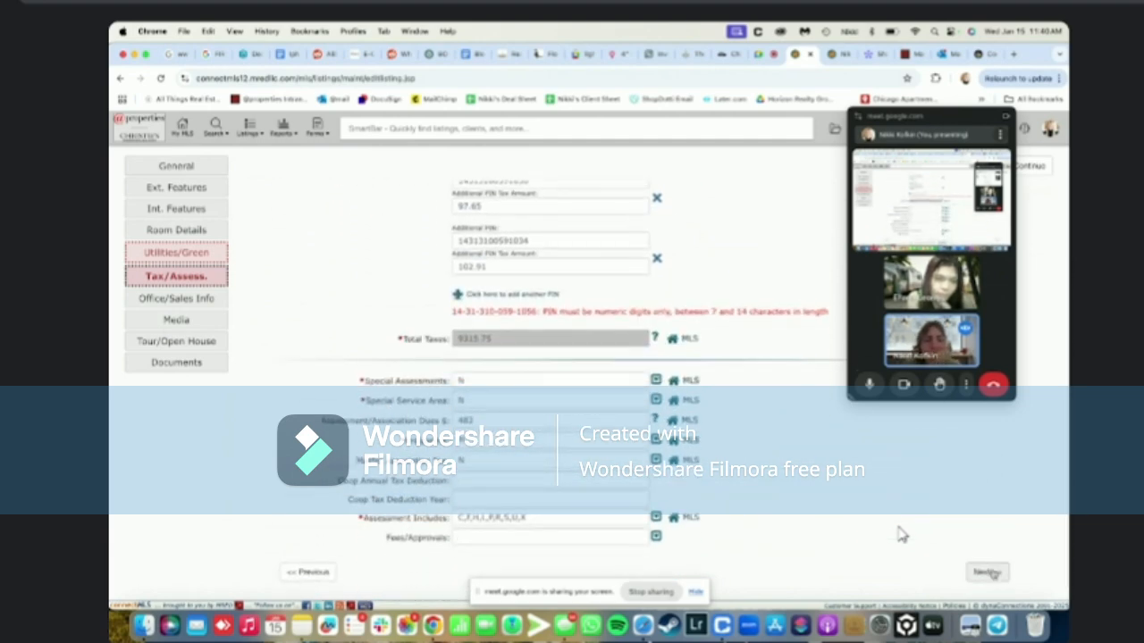
Save the tax data, review the Utilities/Green section, and save the Bloomingdale listing as a draft
{"action": "left_click", "coordinate": [988, 572]}
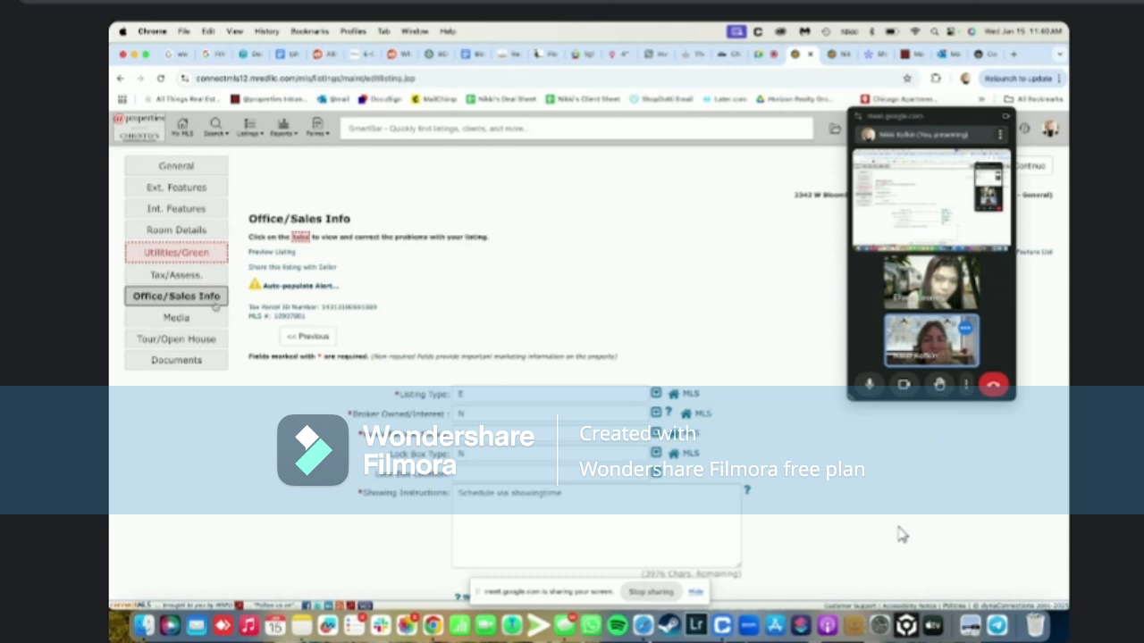
{"action": "left_click", "coordinate": [179, 254]}
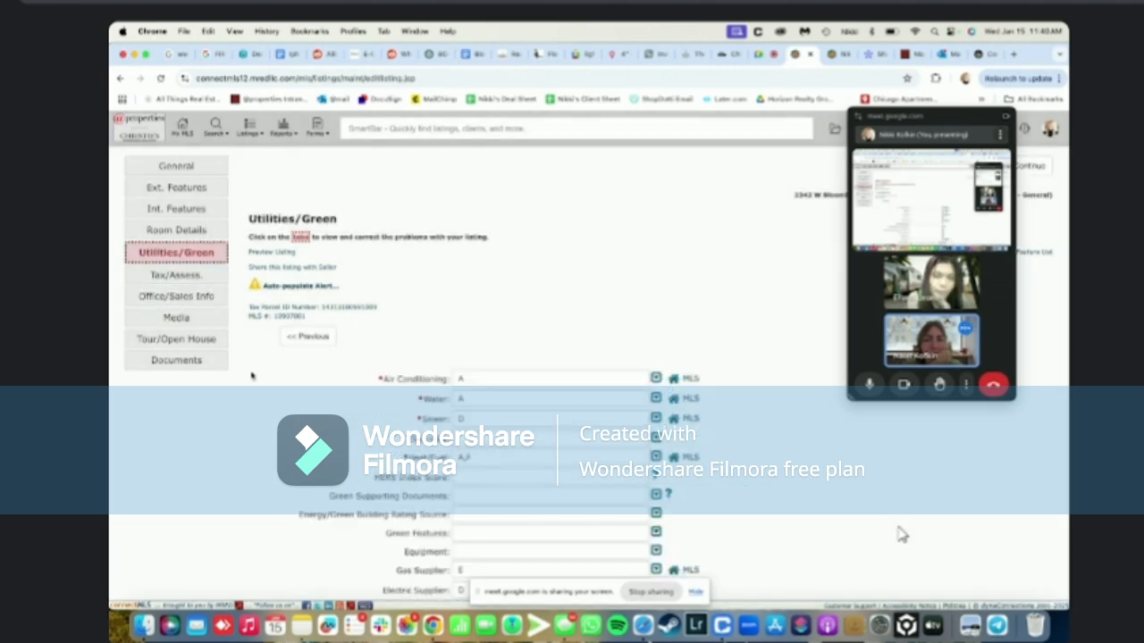
{"action": "scroll", "coordinate": [252, 376], "scroll_direction": "down", "scroll_amount": 5}
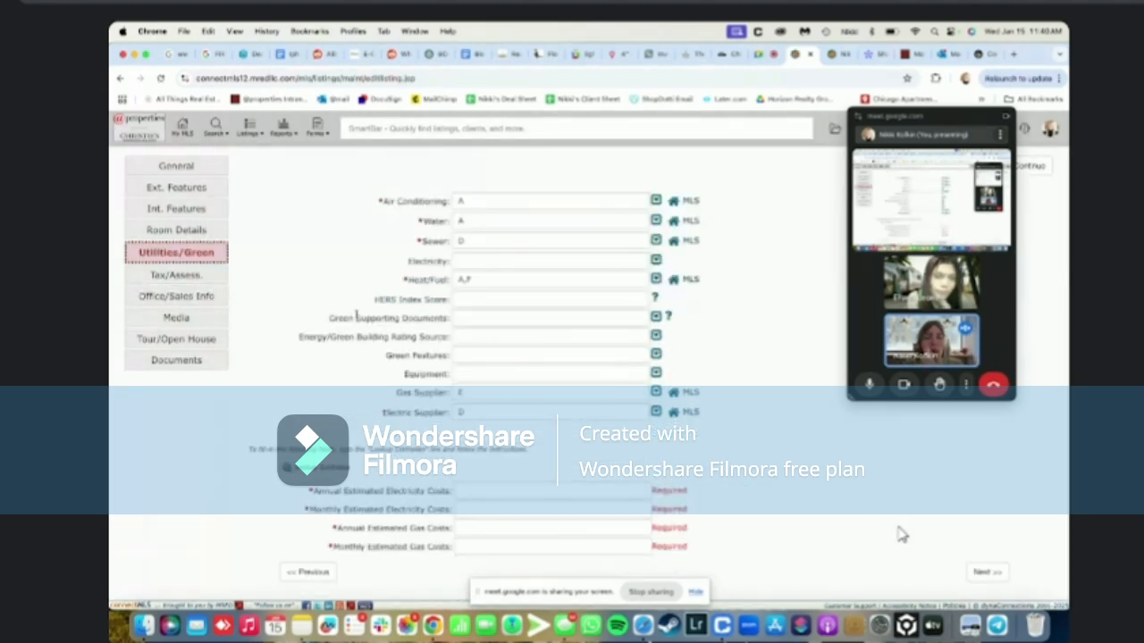
{"action": "scroll", "coordinate": [901, 533], "scroll_direction": "up", "scroll_amount": 5}
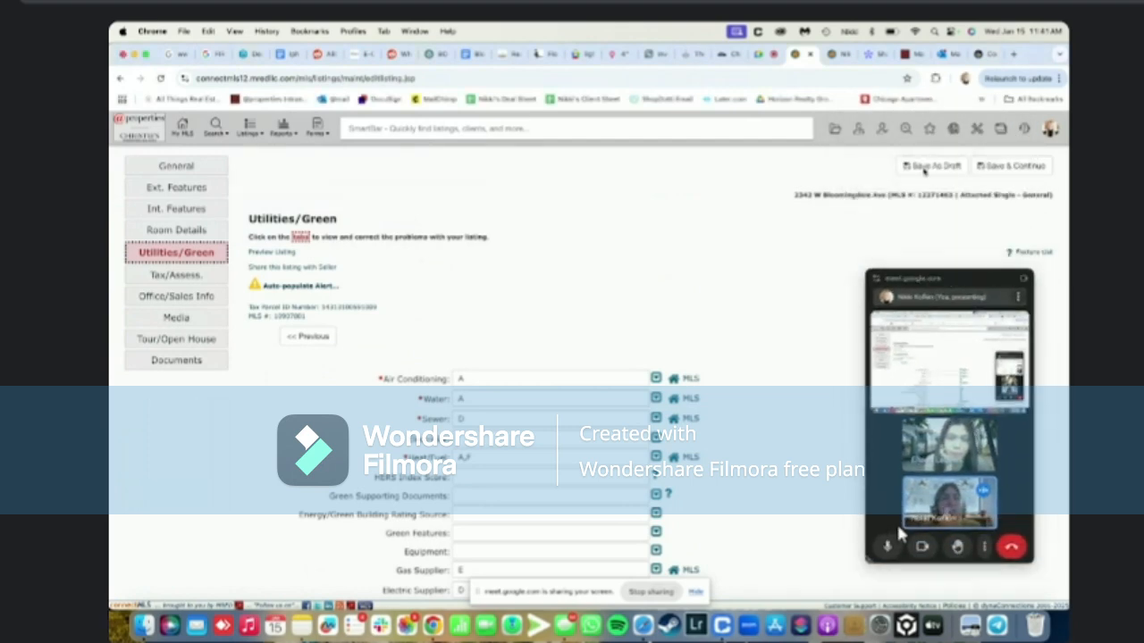
{"action": "left_click", "coordinate": [924, 168]}
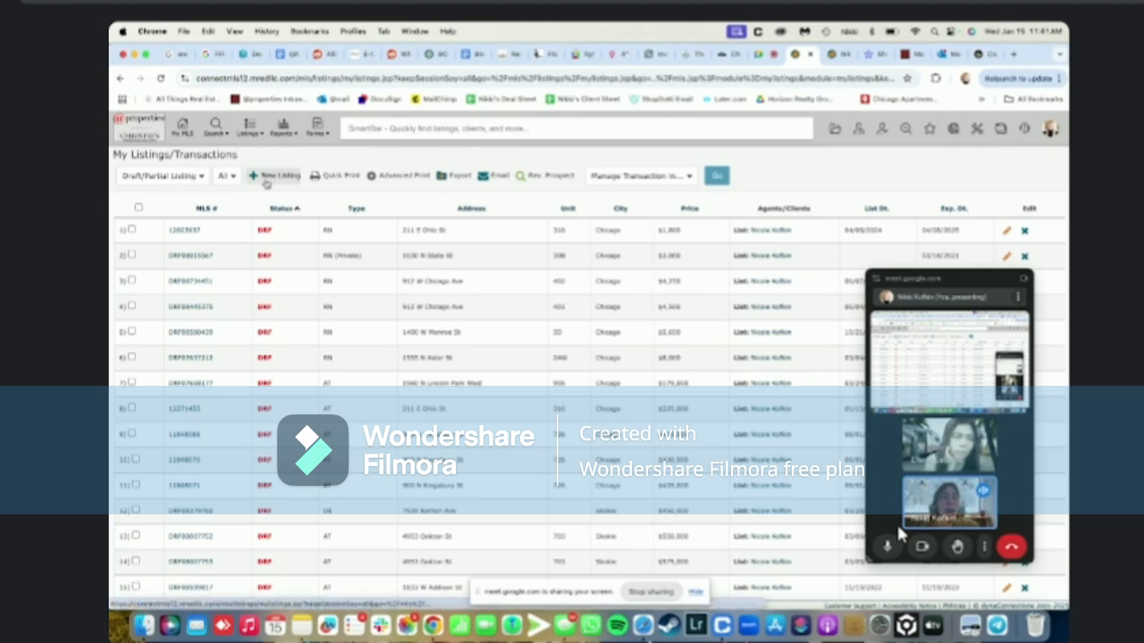
Start a new private Attached Single listing set to auto-populate from MLS data
{"action": "left_click", "coordinate": [265, 179]}
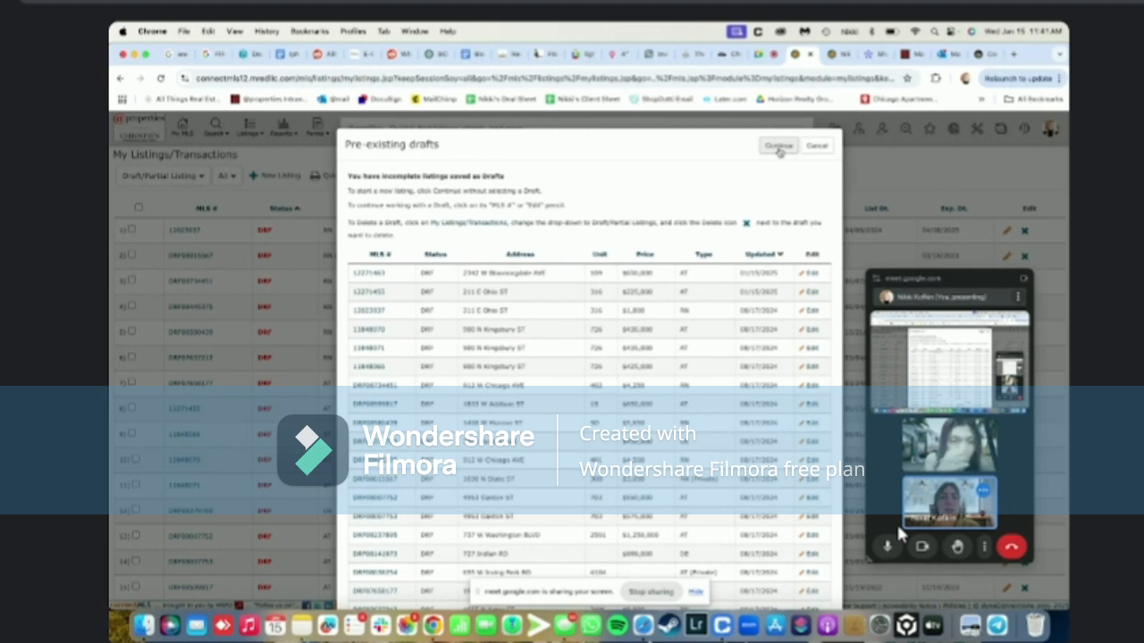
{"action": "left_click", "coordinate": [778, 147]}
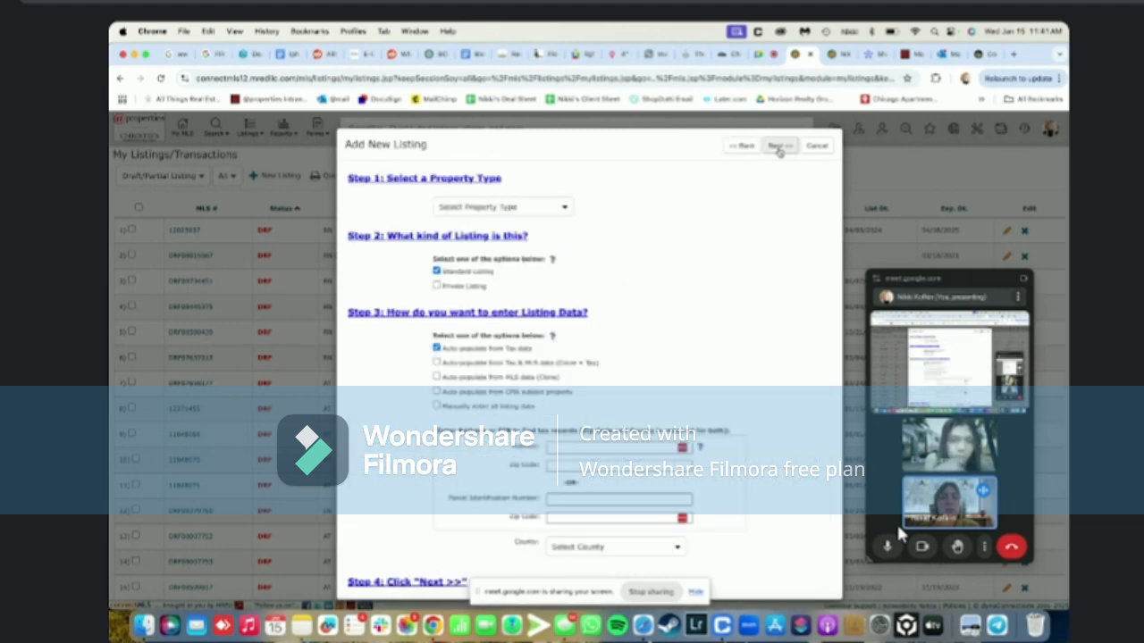
{"action": "left_click", "coordinate": [479, 208]}
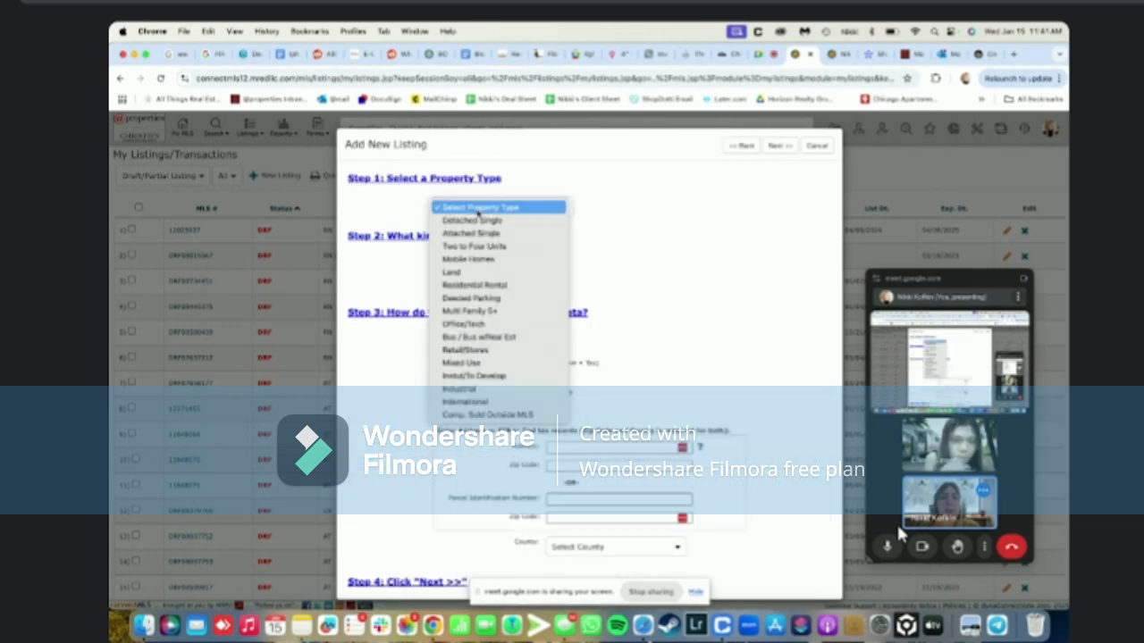
{"action": "left_click", "coordinate": [479, 208]}
{"action": "left_click", "coordinate": [479, 208]}
{"action": "left_click", "coordinate": [468, 233]}
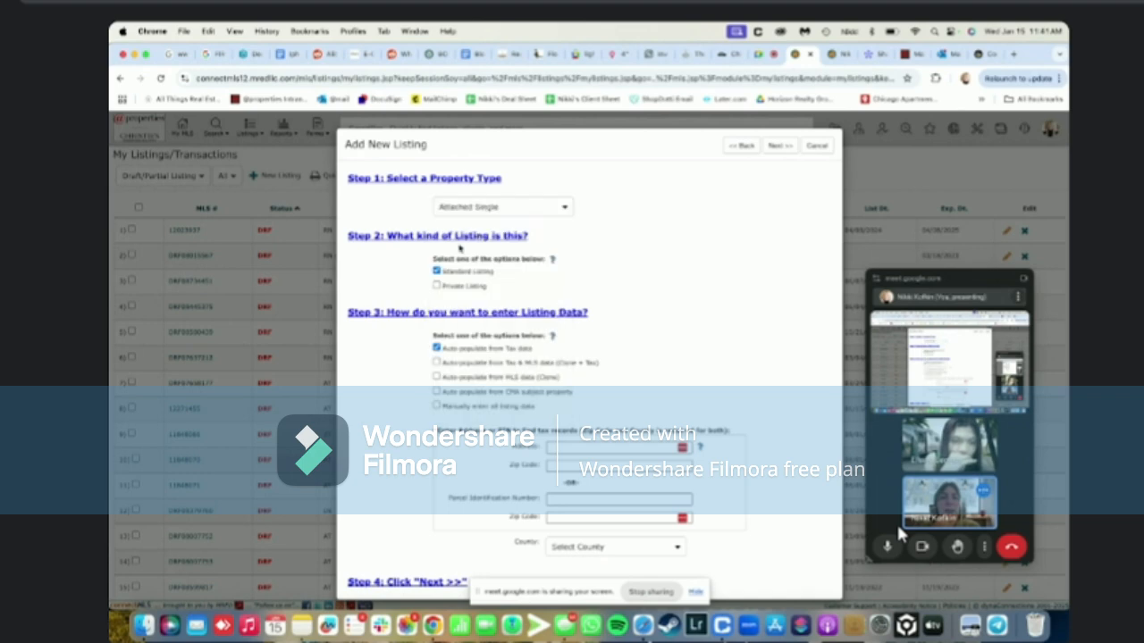
{"action": "left_click", "coordinate": [436, 286]}
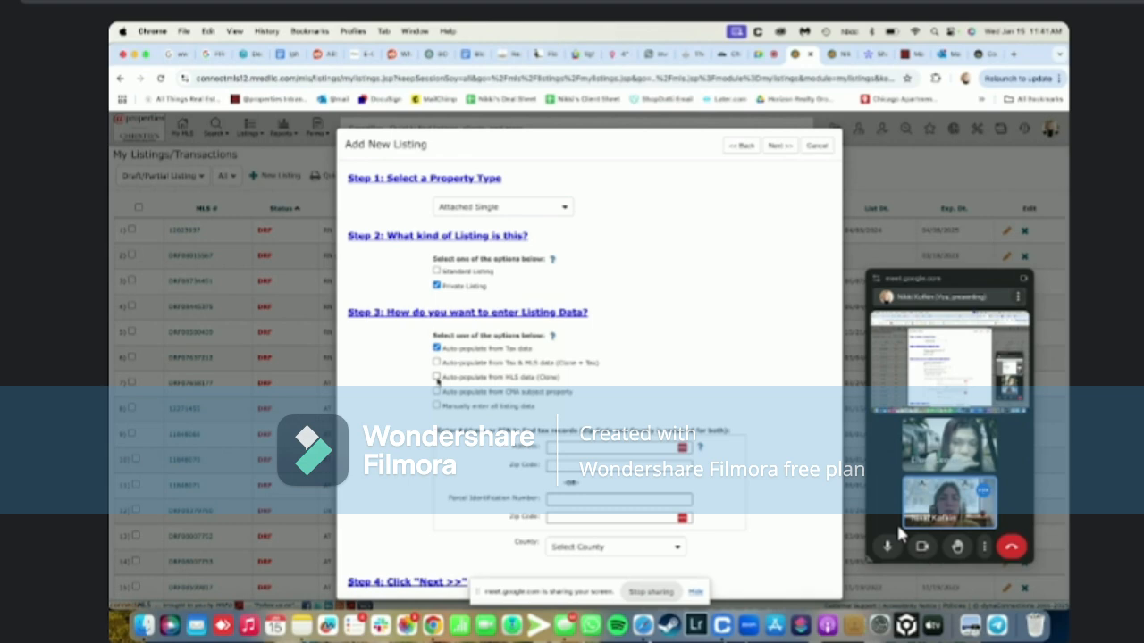
{"action": "left_click", "coordinate": [437, 377]}
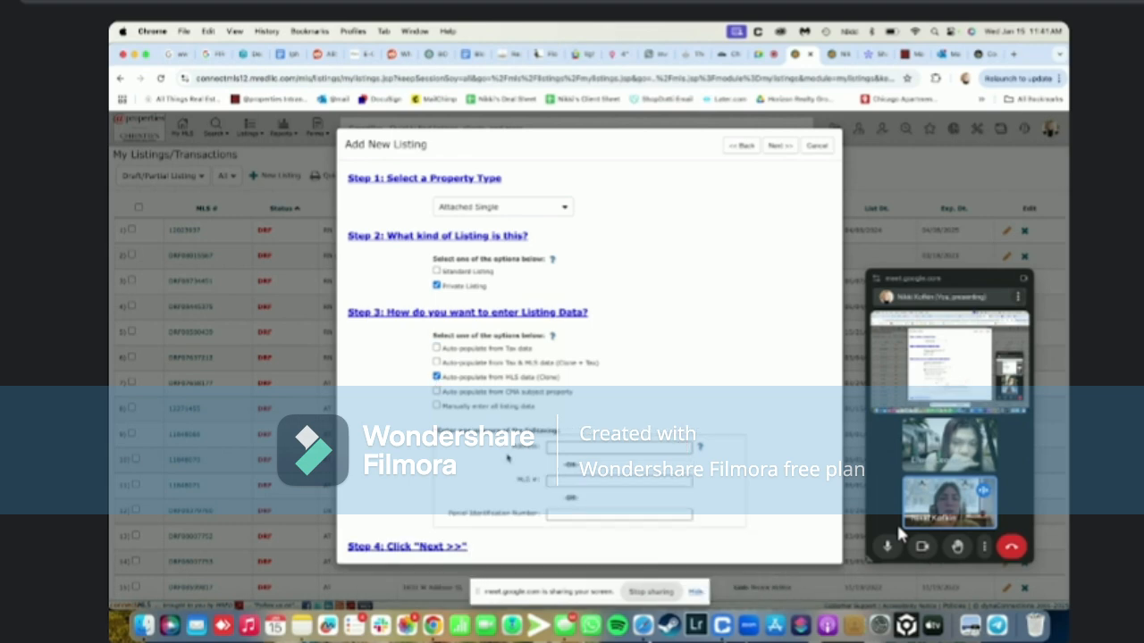
Enter the existing Bloomingdale listing's MLS number, select the matching record, and continue to Step 5
{"action": "left_click", "coordinate": [558, 481]}
{"action": "type", "text": "12201"}
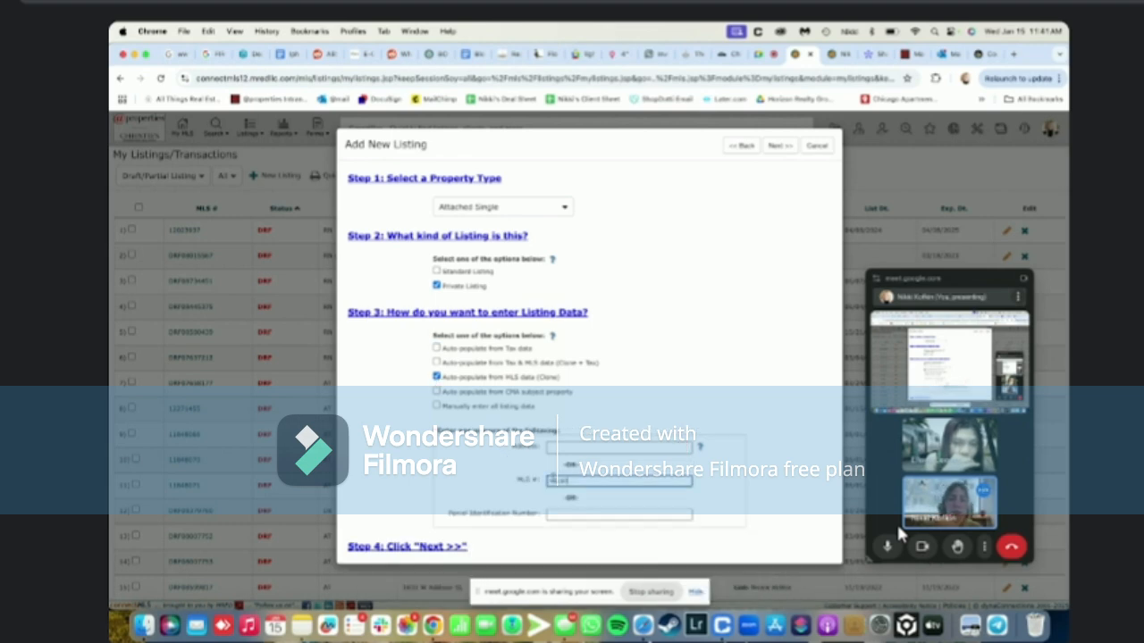
{"action": "key", "text": "BackSpace"}
{"action": "key", "text": "BackSpace"}
{"action": "key", "text": "BackSpace"}
{"action": "key", "text": "BackSpace"}
{"action": "key", "text": "BackSpace"}
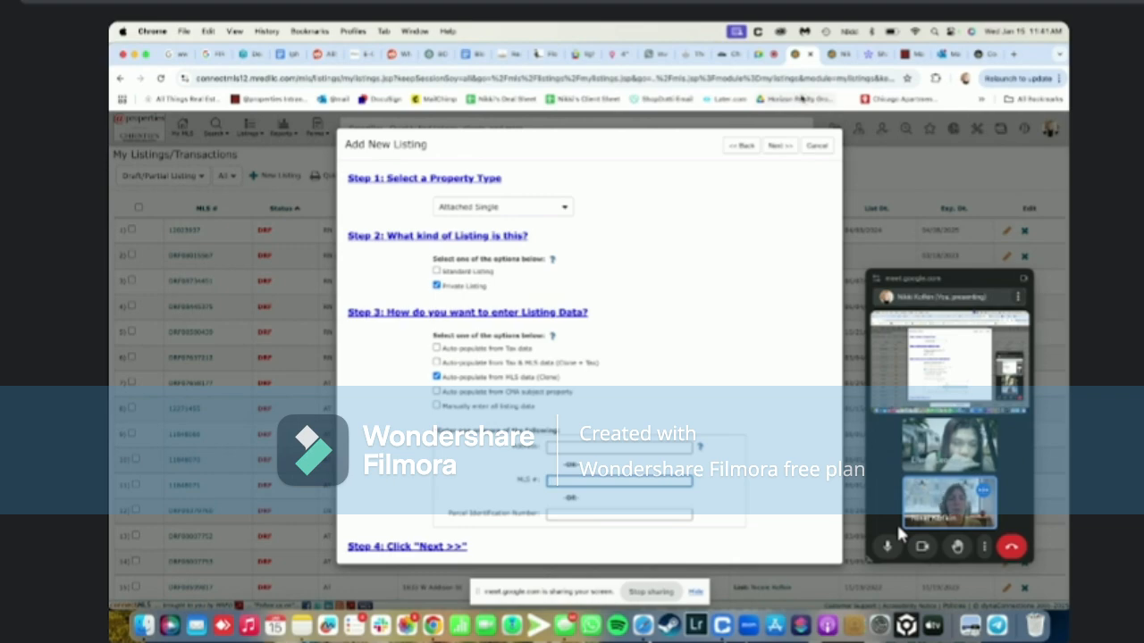
{"action": "left_click", "coordinate": [832, 55]}
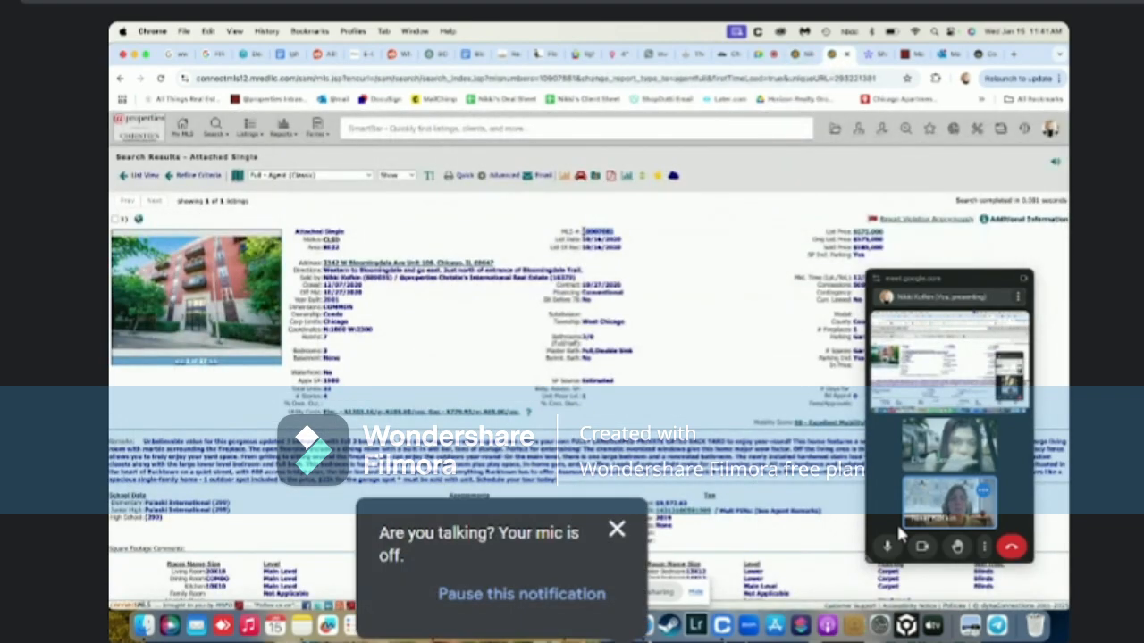
{"action": "key", "text": "super+c"}
{"action": "left_click", "coordinate": [807, 54]}
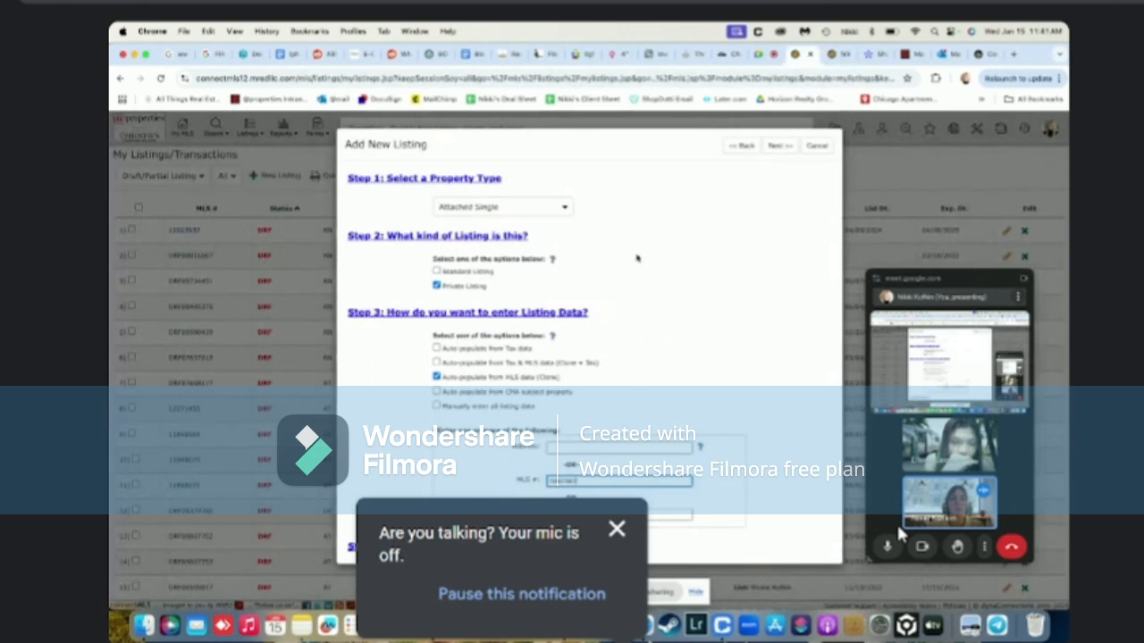
{"action": "left_click", "coordinate": [728, 592]}
{"action": "left_click", "coordinate": [615, 531]}
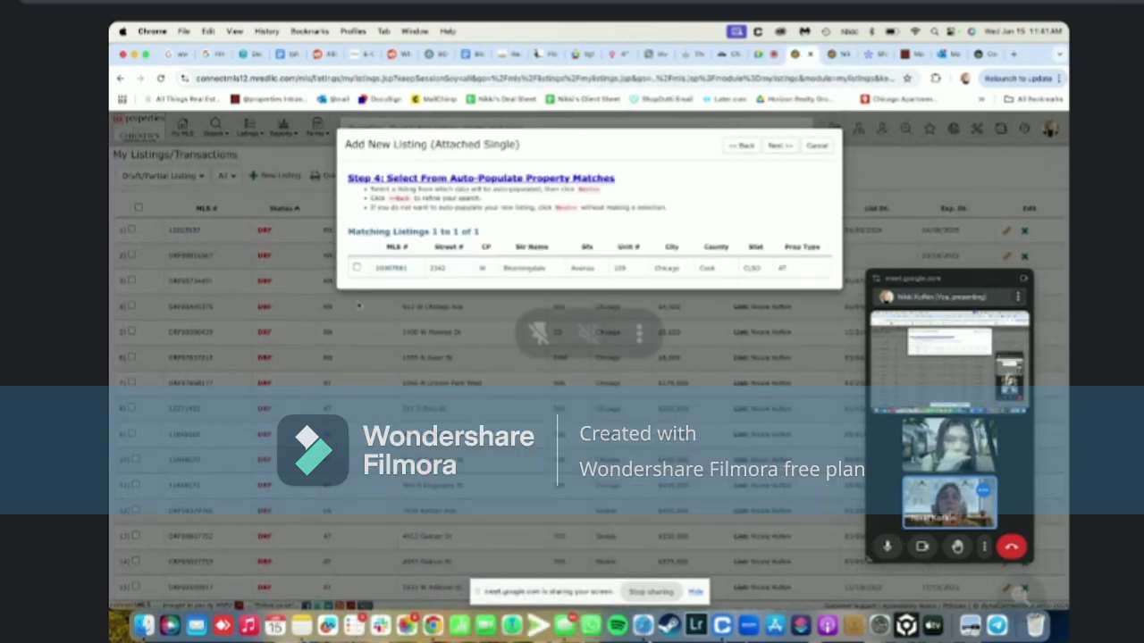
{"action": "left_click", "coordinate": [356, 268]}
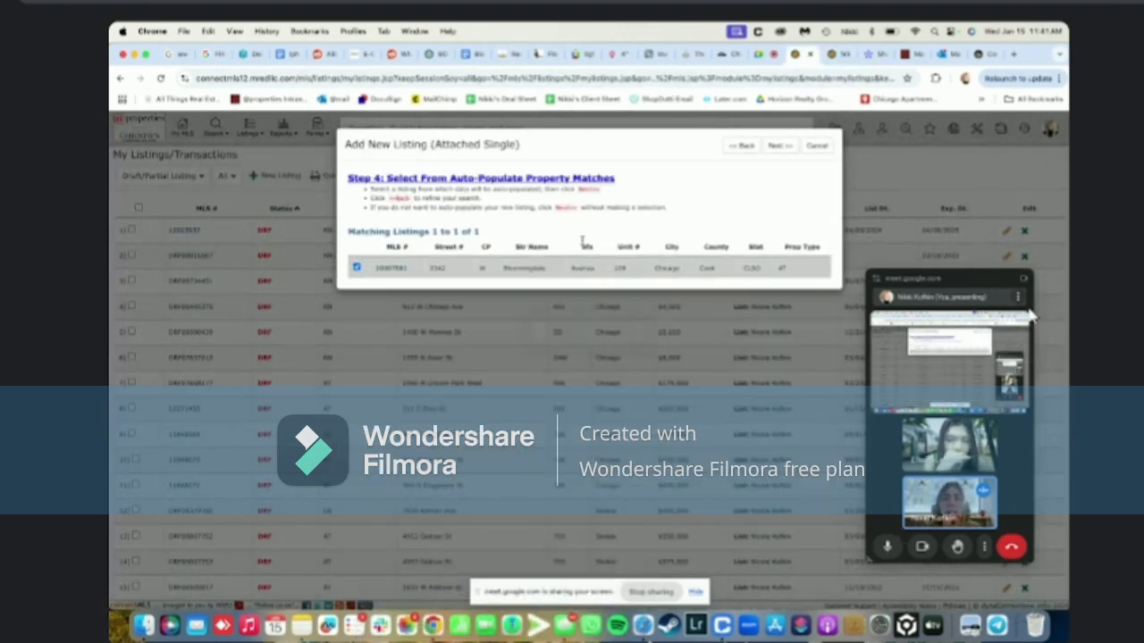
{"action": "left_click", "coordinate": [780, 145]}
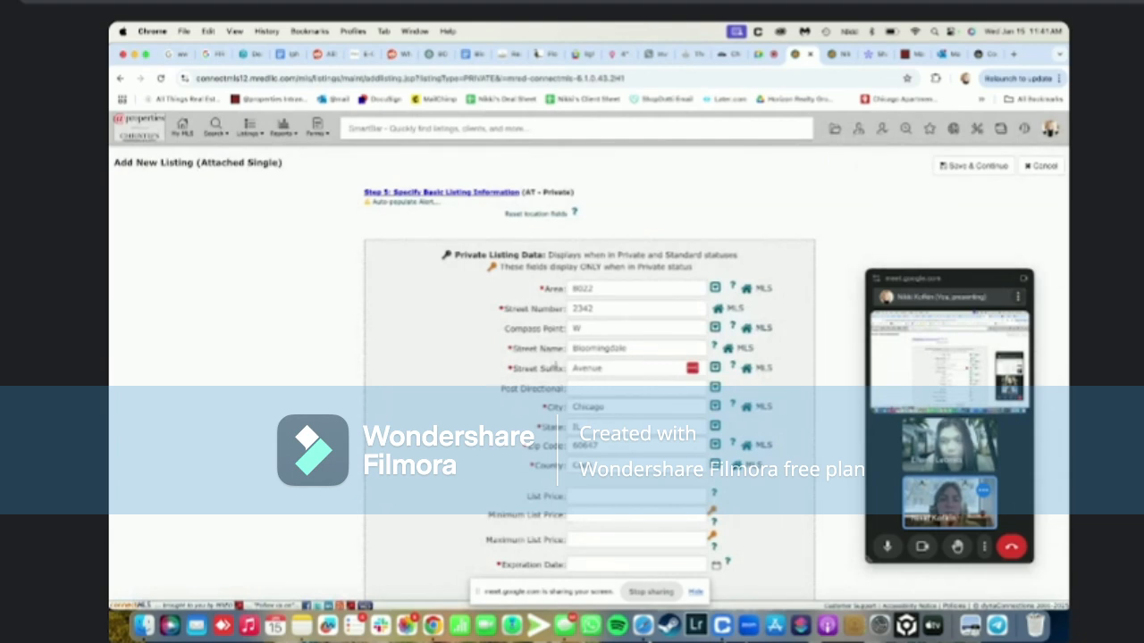
Set the list price to 650000 and the expiration date to 01/15/2026
{"action": "scroll", "coordinate": [556, 366], "scroll_direction": "down", "scroll_amount": 2}
{"action": "left_click", "coordinate": [604, 415]}
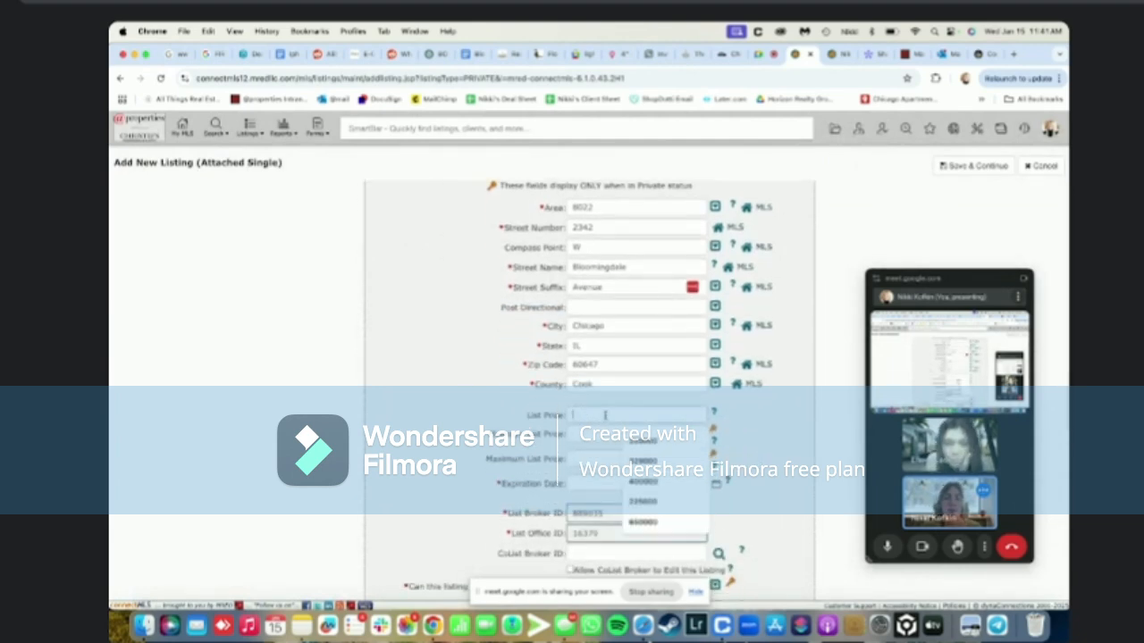
{"action": "left_click", "coordinate": [643, 522]}
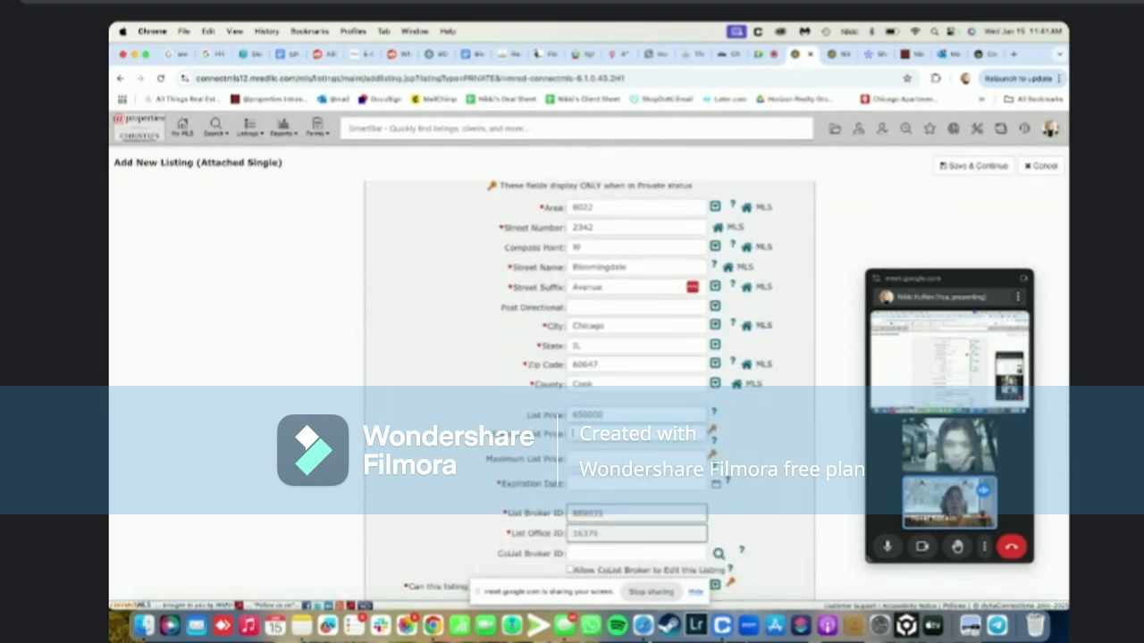
{"action": "left_click", "coordinate": [636, 483]}
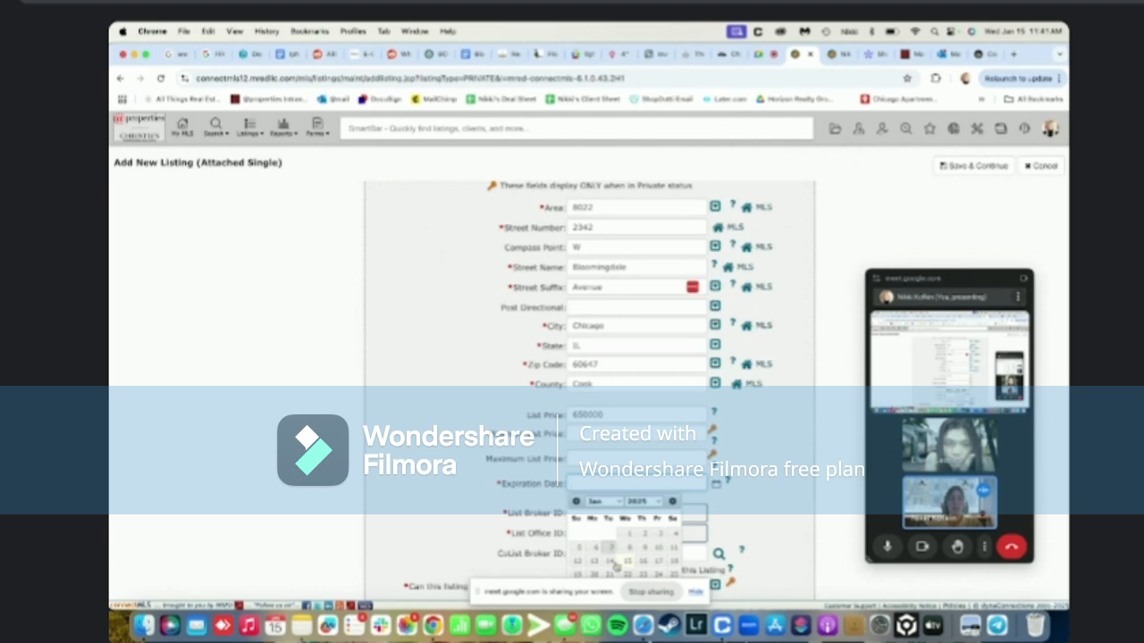
{"action": "left_click", "coordinate": [637, 502]}
{"action": "left_click", "coordinate": [638, 514]}
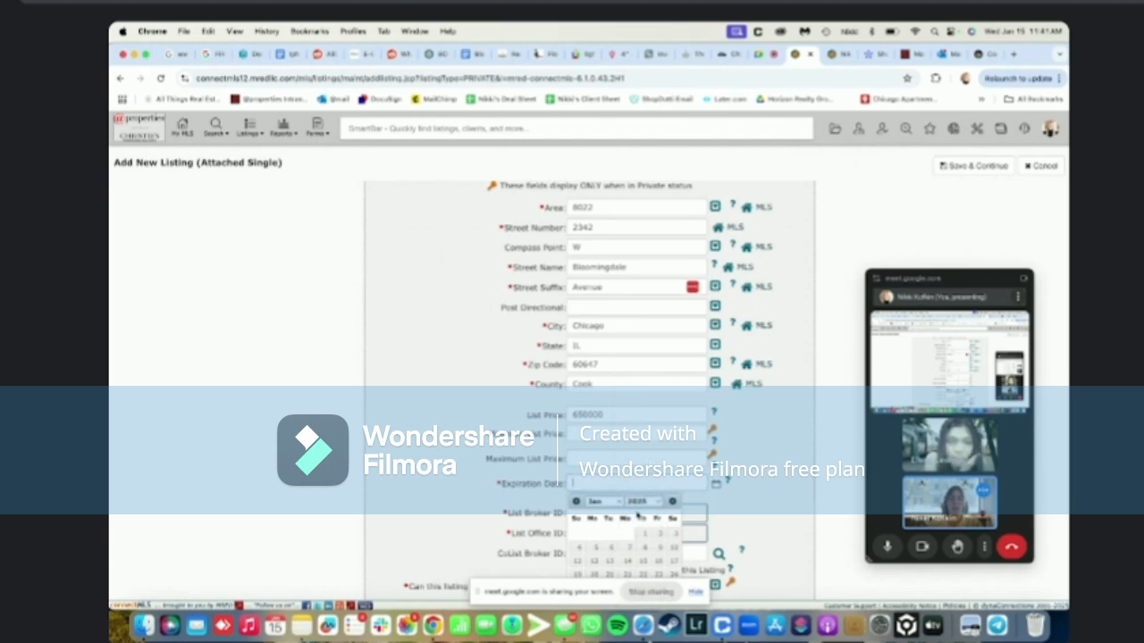
{"action": "left_click", "coordinate": [637, 561]}
Set shared with clients to Y and save the basic information
{"action": "scroll", "coordinate": [466, 470], "scroll_direction": "down", "scroll_amount": 5}
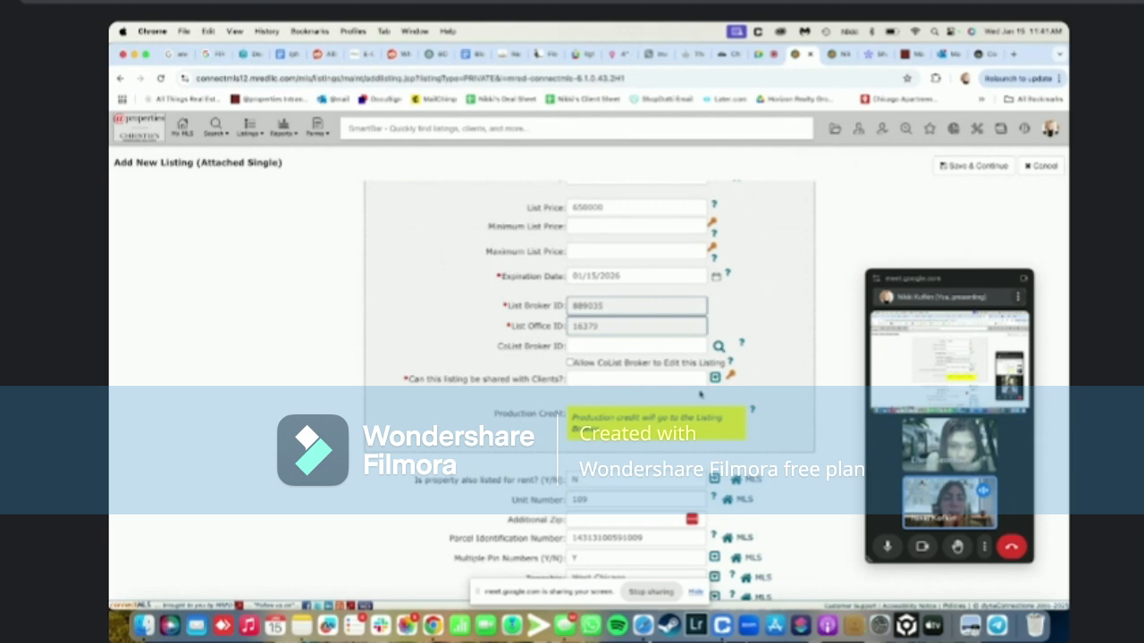
{"action": "left_click", "coordinate": [714, 379]}
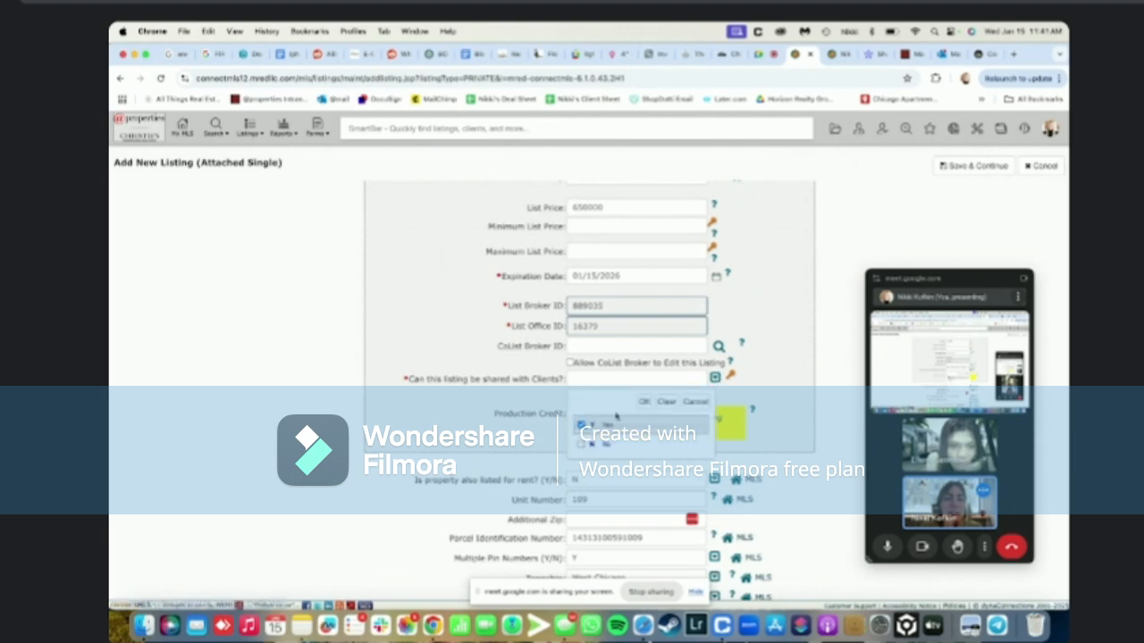
{"action": "left_click", "coordinate": [644, 407]}
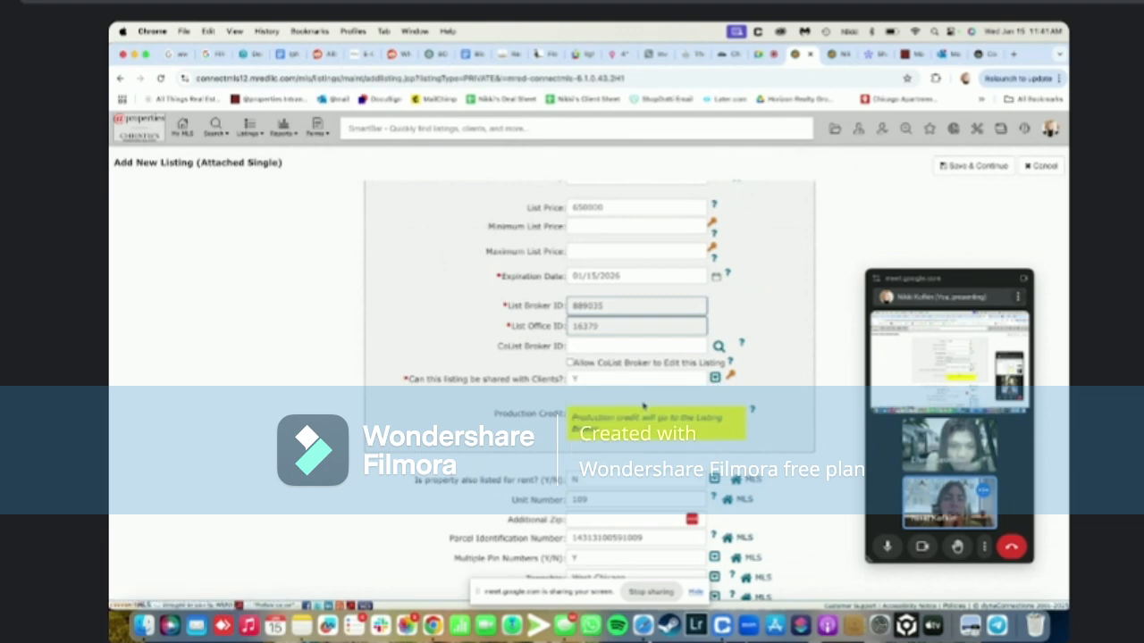
{"action": "scroll", "coordinate": [643, 405], "scroll_direction": "down", "scroll_amount": 2}
{"action": "mouse_move", "coordinate": [729, 544]}
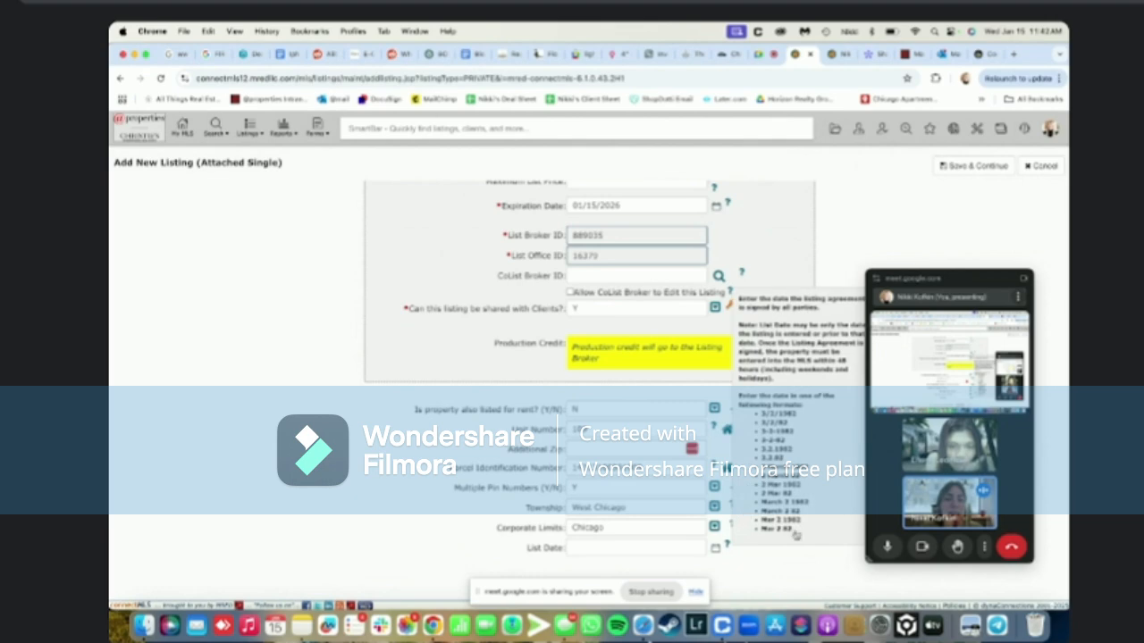
{"action": "left_click", "coordinate": [945, 168]}
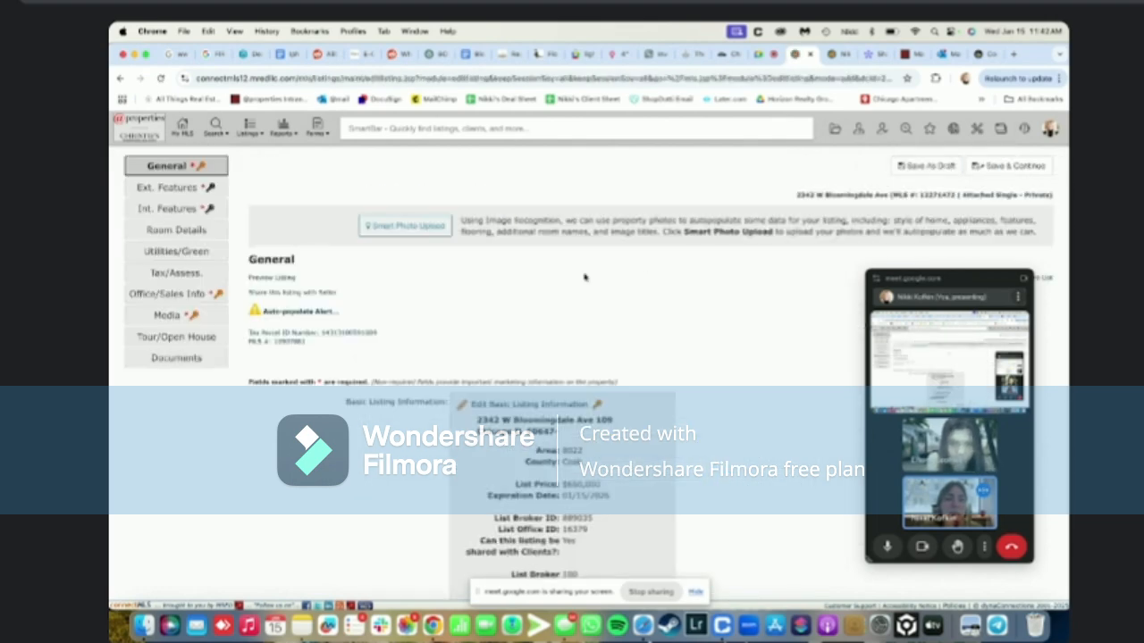
Compare the new listing's Tax/Assess. section with the original record, then save it as a draft
{"action": "left_click", "coordinate": [156, 186]}
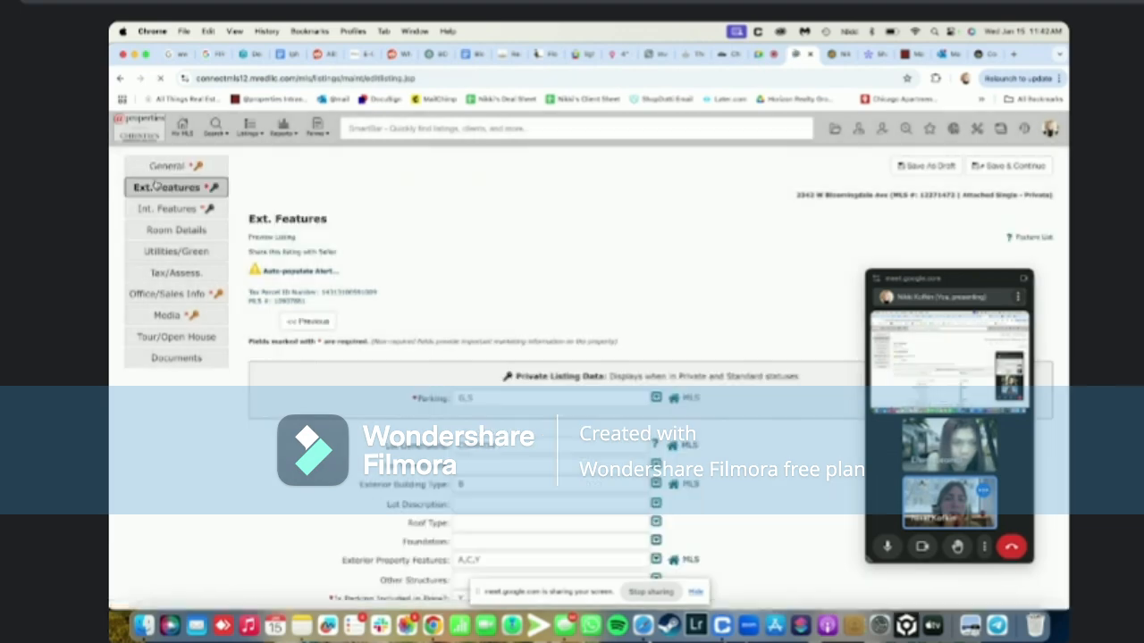
{"action": "left_click", "coordinate": [159, 273]}
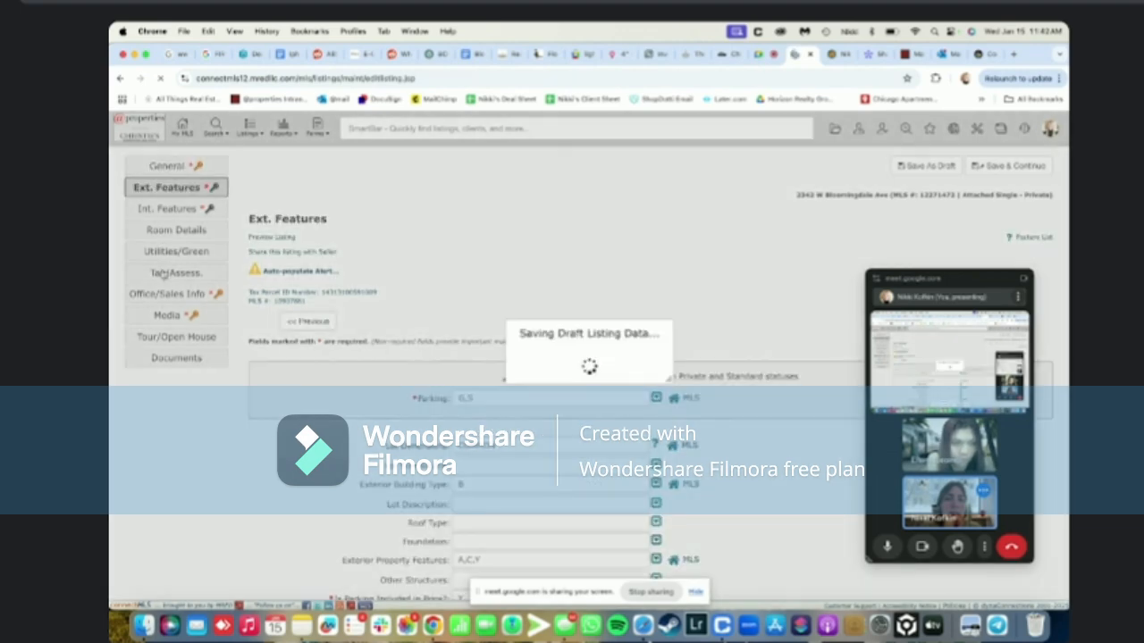
{"action": "scroll", "coordinate": [730, 261], "scroll_direction": "down", "scroll_amount": 3}
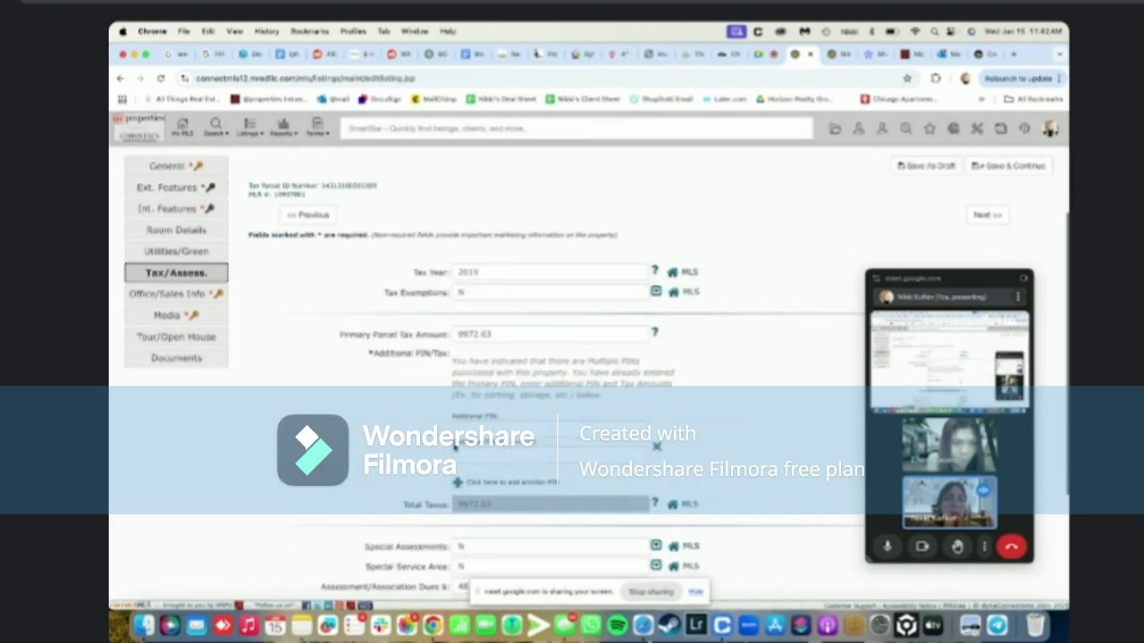
{"action": "left_click", "coordinate": [833, 56]}
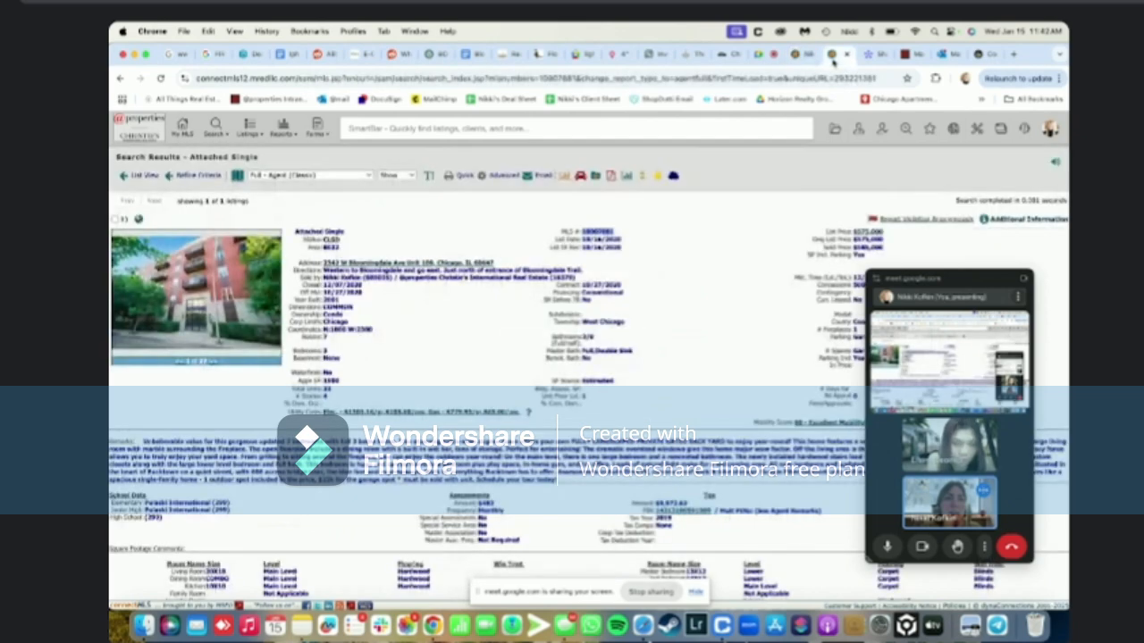
{"action": "left_click", "coordinate": [803, 57]}
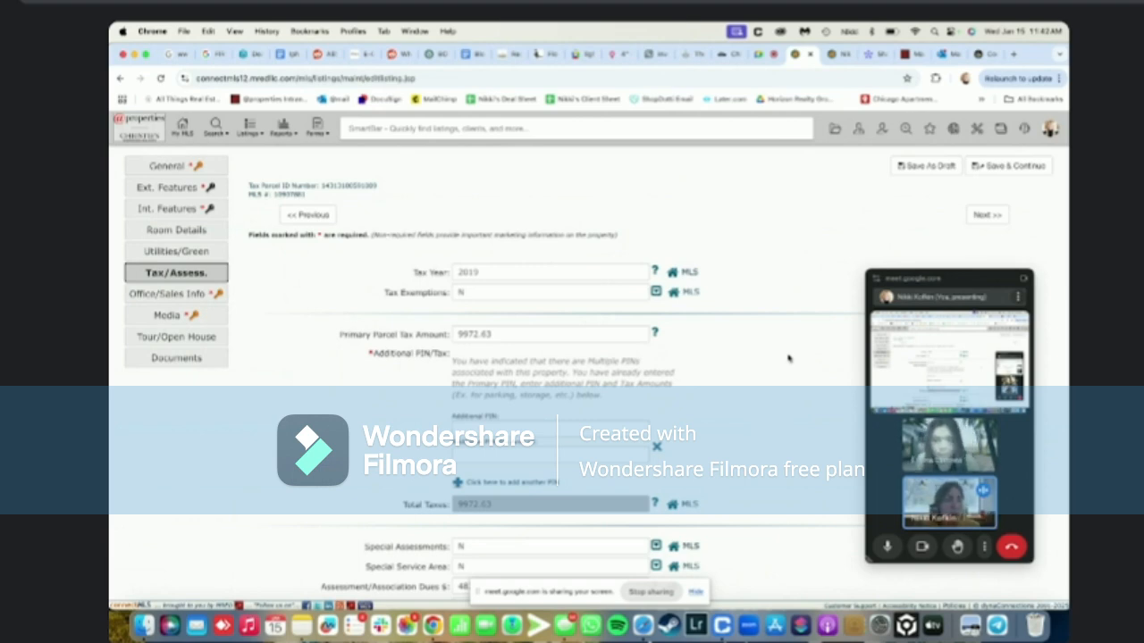
{"action": "left_click", "coordinate": [904, 167]}
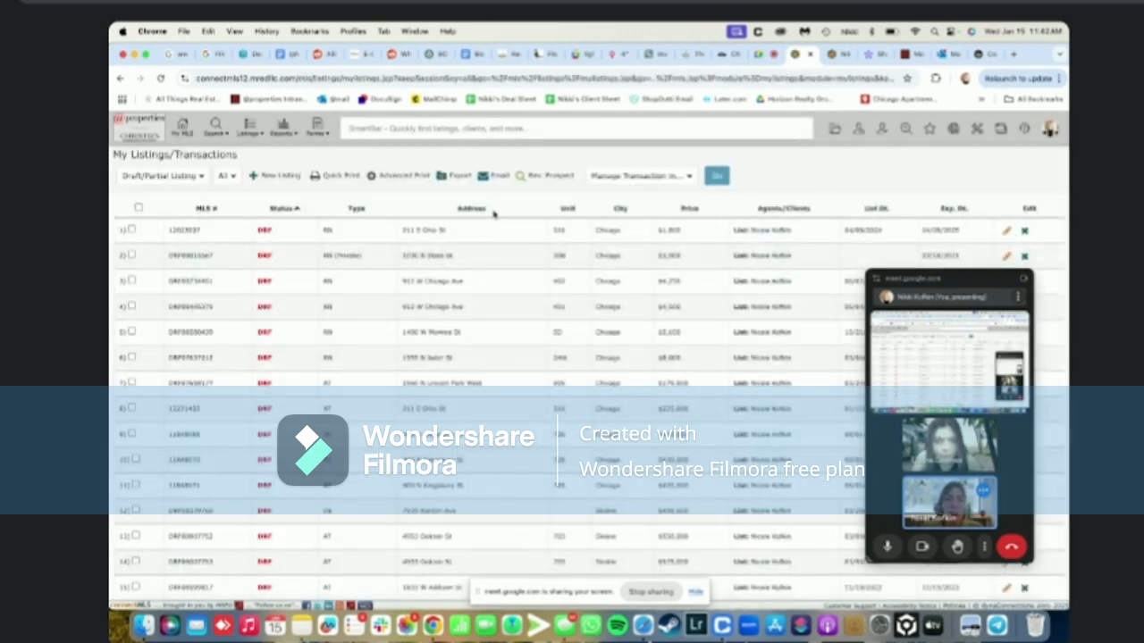
{"action": "left_click", "coordinate": [871, 210]}
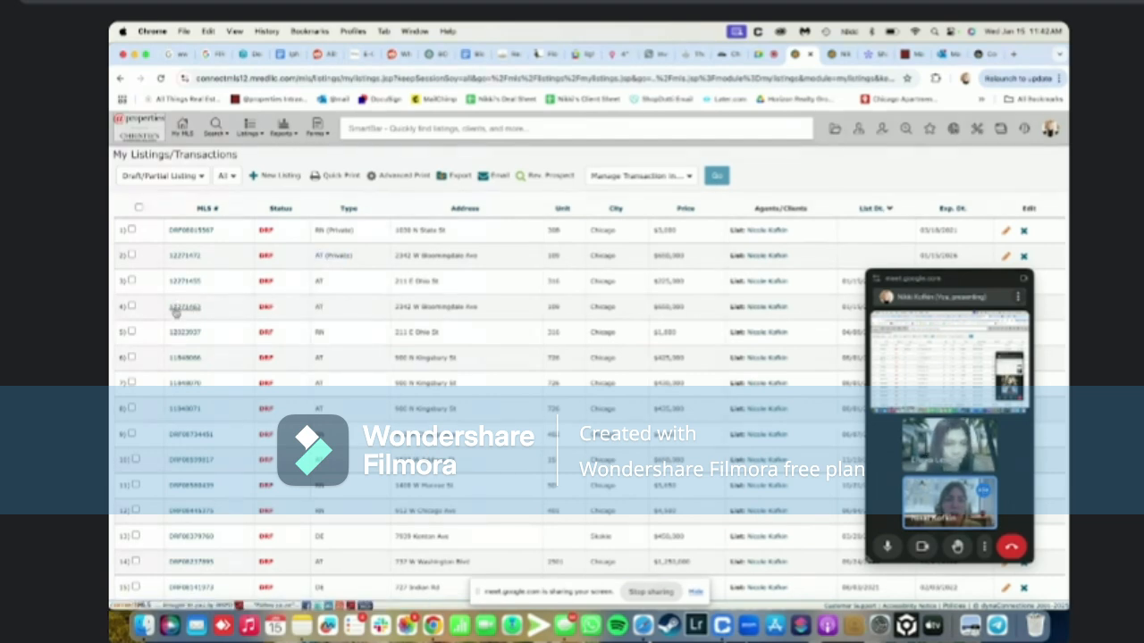
{"action": "left_click", "coordinate": [176, 310]}
{"action": "left_click", "coordinate": [176, 273]}
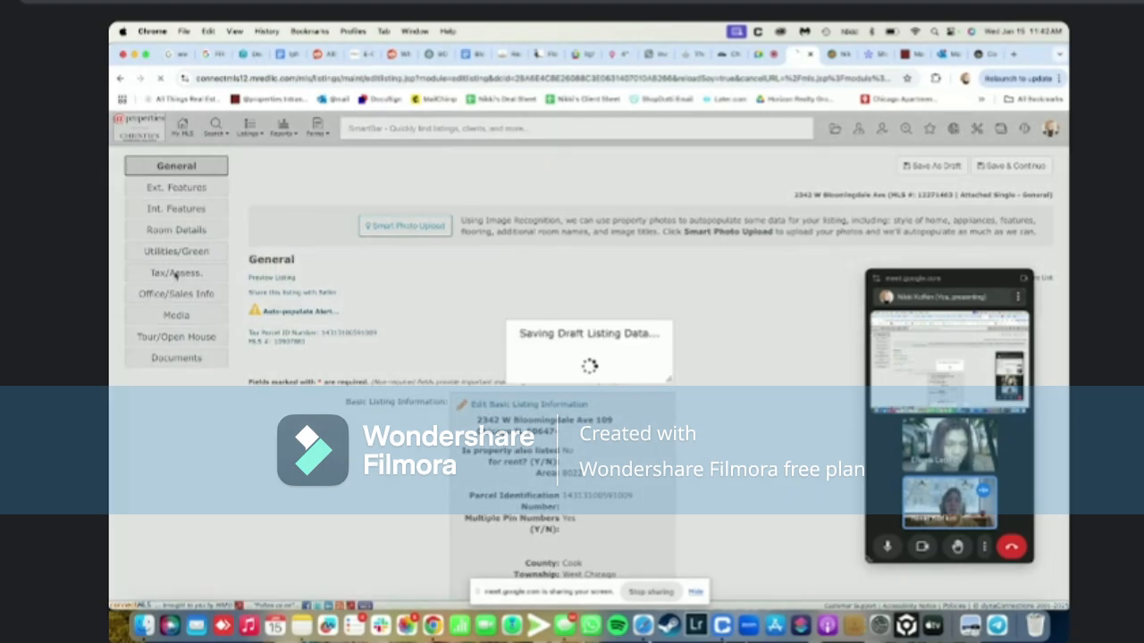
{"action": "scroll", "coordinate": [361, 392], "scroll_direction": "down", "scroll_amount": 3}
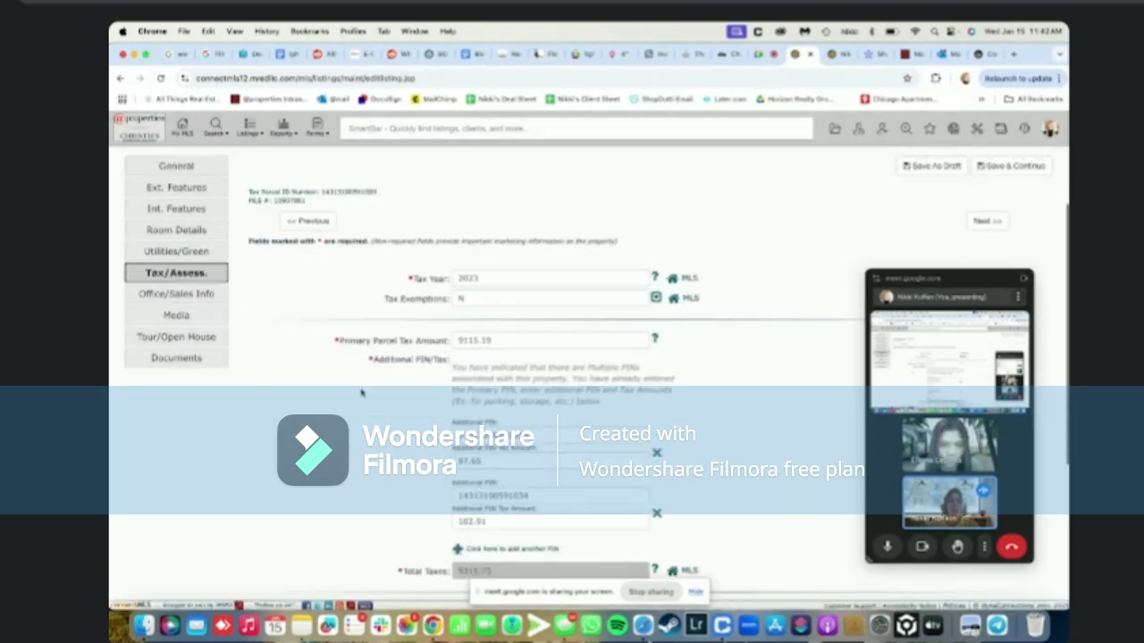
{"action": "scroll", "coordinate": [361, 392], "scroll_direction": "down", "scroll_amount": 1}
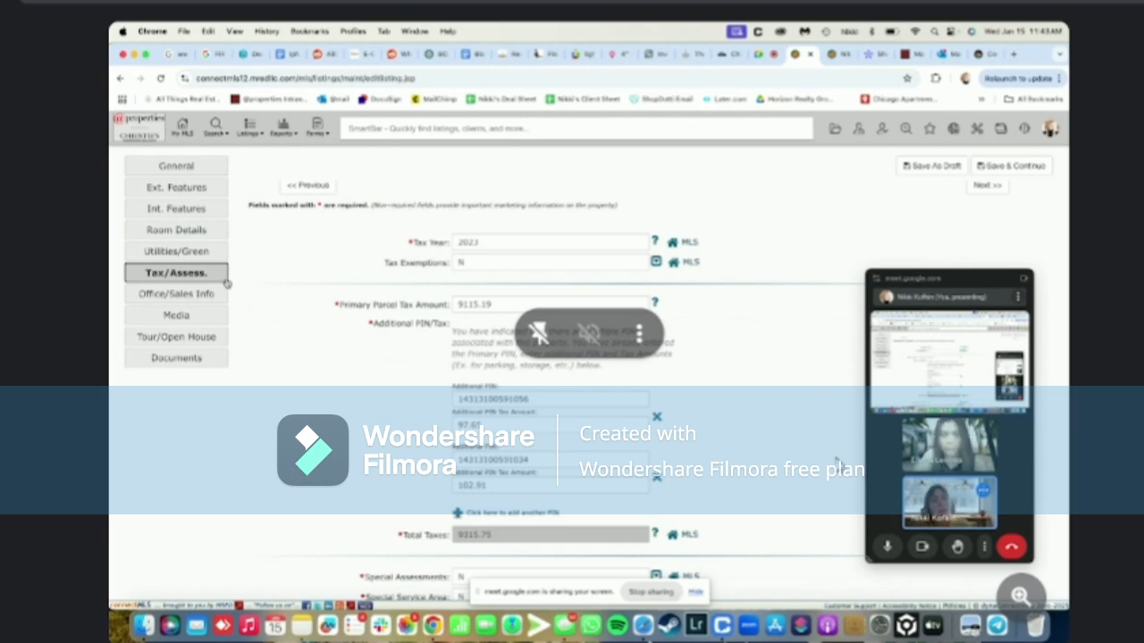
{"action": "scroll", "coordinate": [281, 231], "scroll_direction": "up", "scroll_amount": 3}
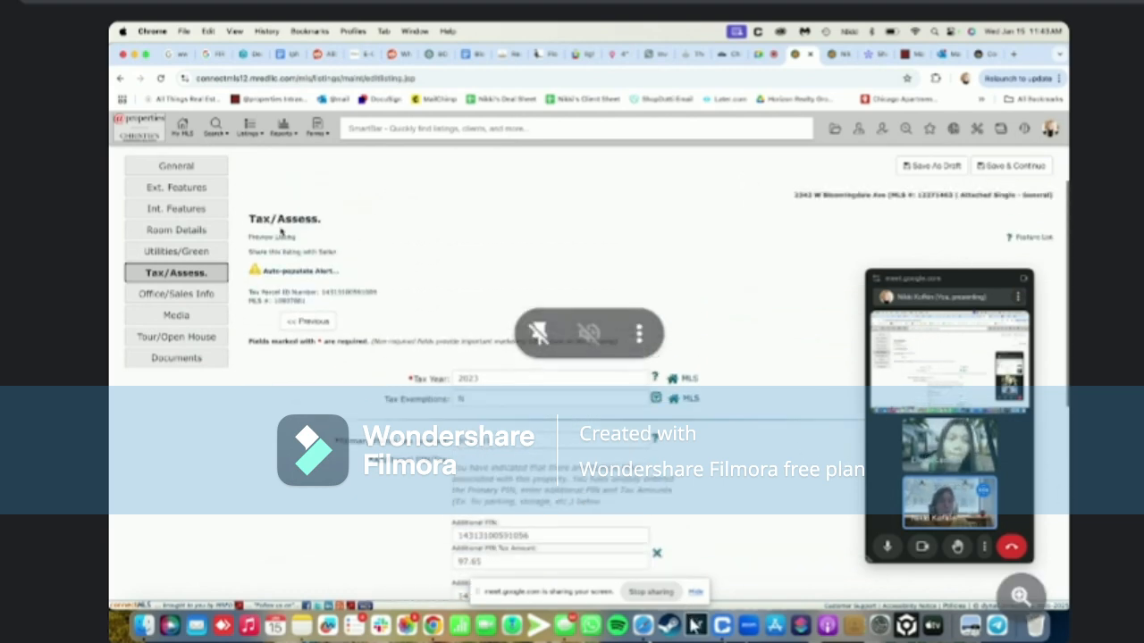
Return to the General section, then go to View/Manage My Listings & Transactions
{"action": "left_click", "coordinate": [176, 168]}
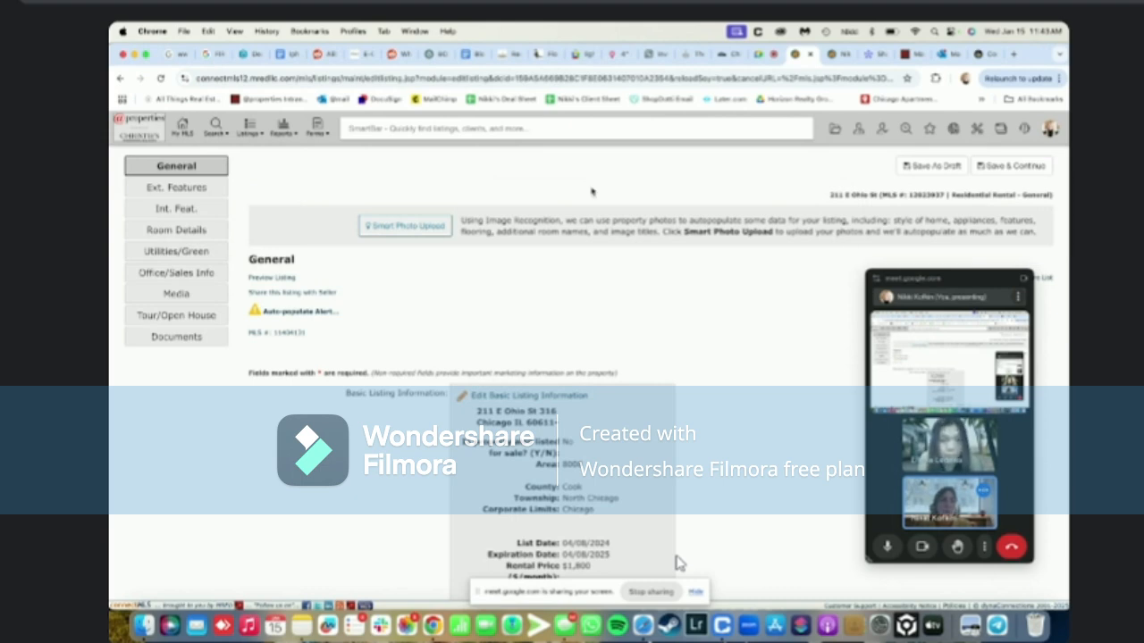
{"action": "mouse_move", "coordinate": [250, 133]}
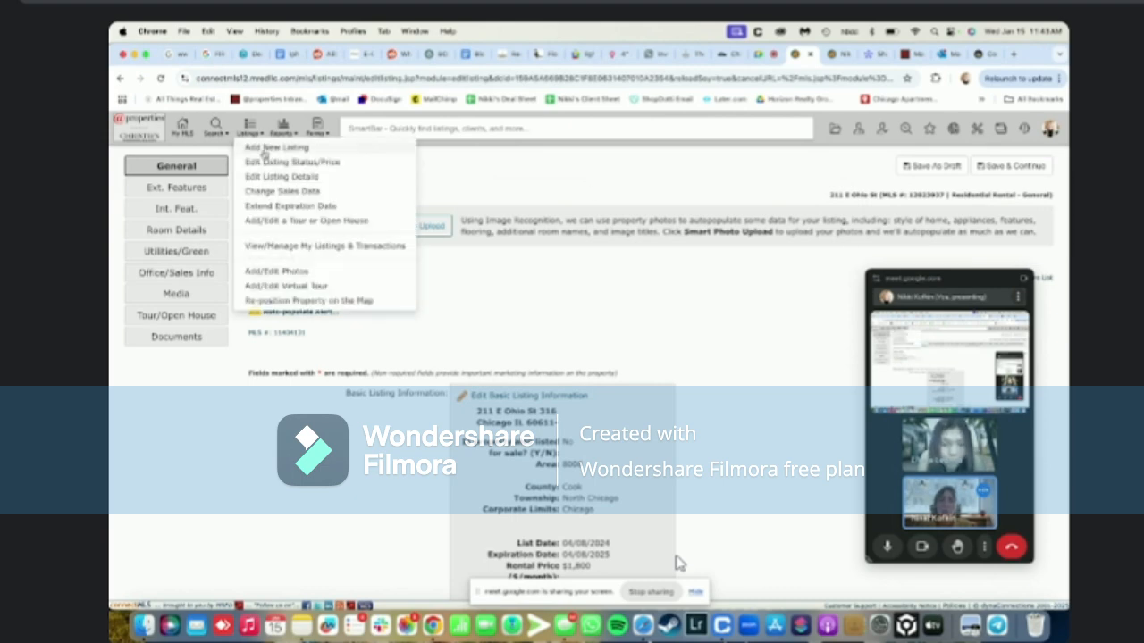
{"action": "left_click", "coordinate": [283, 244]}
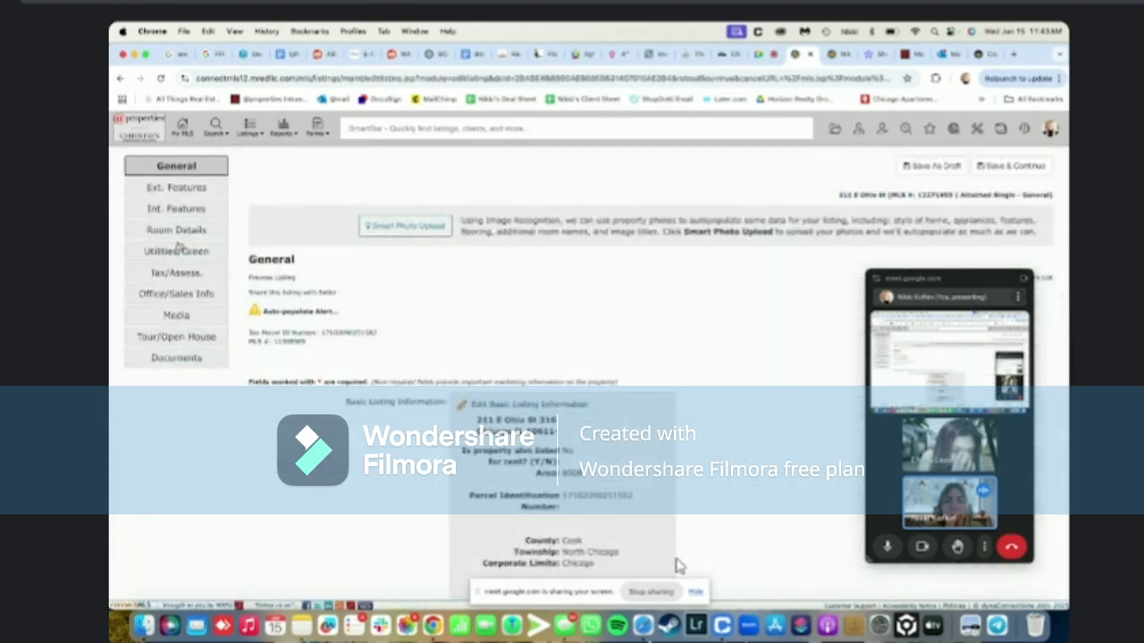
{"action": "left_click", "coordinate": [184, 277]}
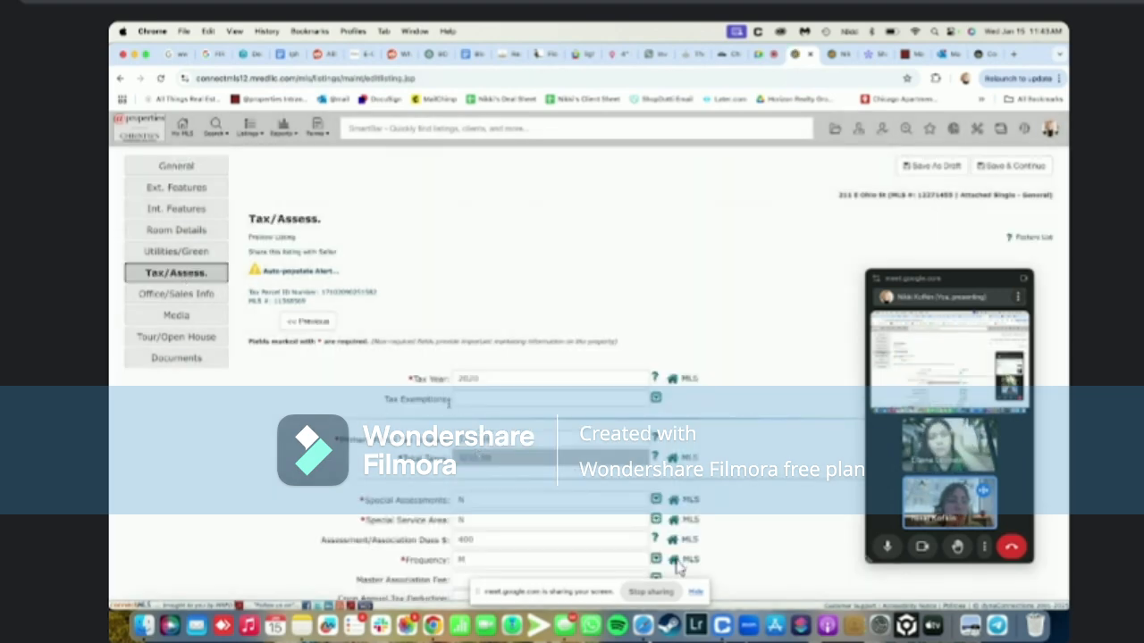
{"action": "scroll", "coordinate": [677, 564], "scroll_direction": "down", "scroll_amount": 2}
{"action": "scroll", "coordinate": [677, 565], "scroll_direction": "up", "scroll_amount": 2}
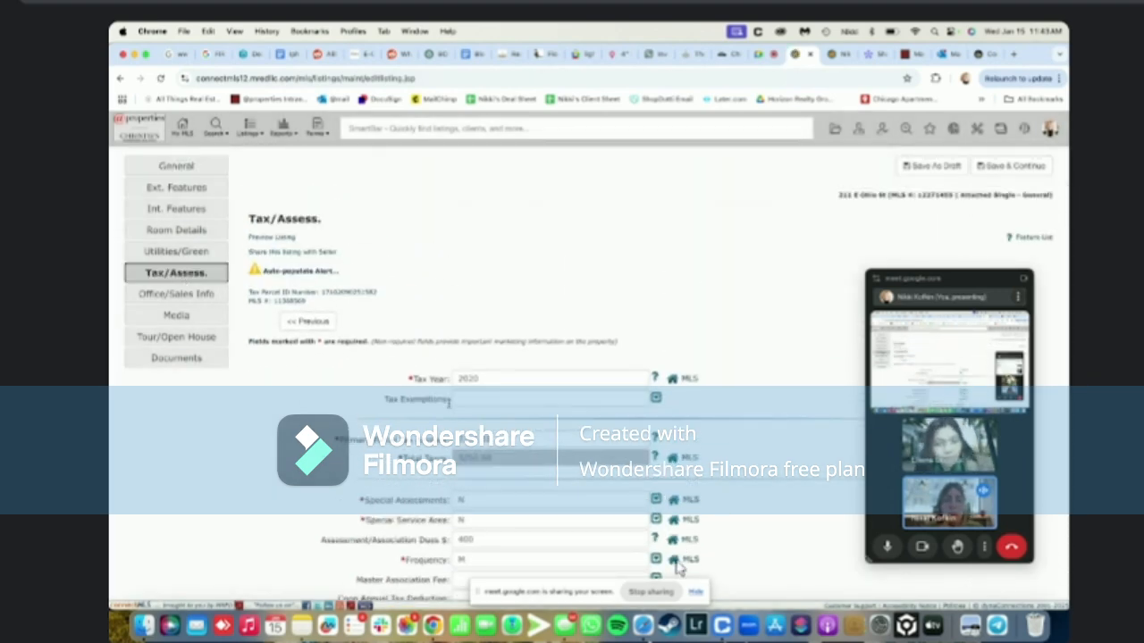
{"action": "left_click", "coordinate": [979, 55]}
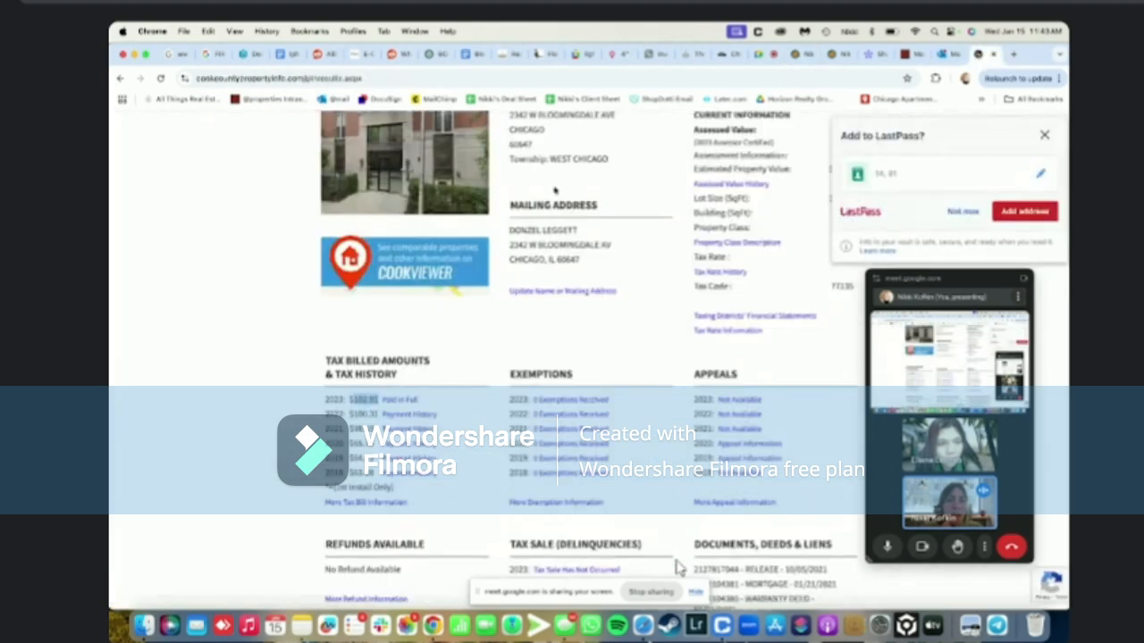
{"action": "scroll", "coordinate": [528, 198], "scroll_direction": "up", "scroll_amount": 5}
{"action": "left_click", "coordinate": [647, 227]}
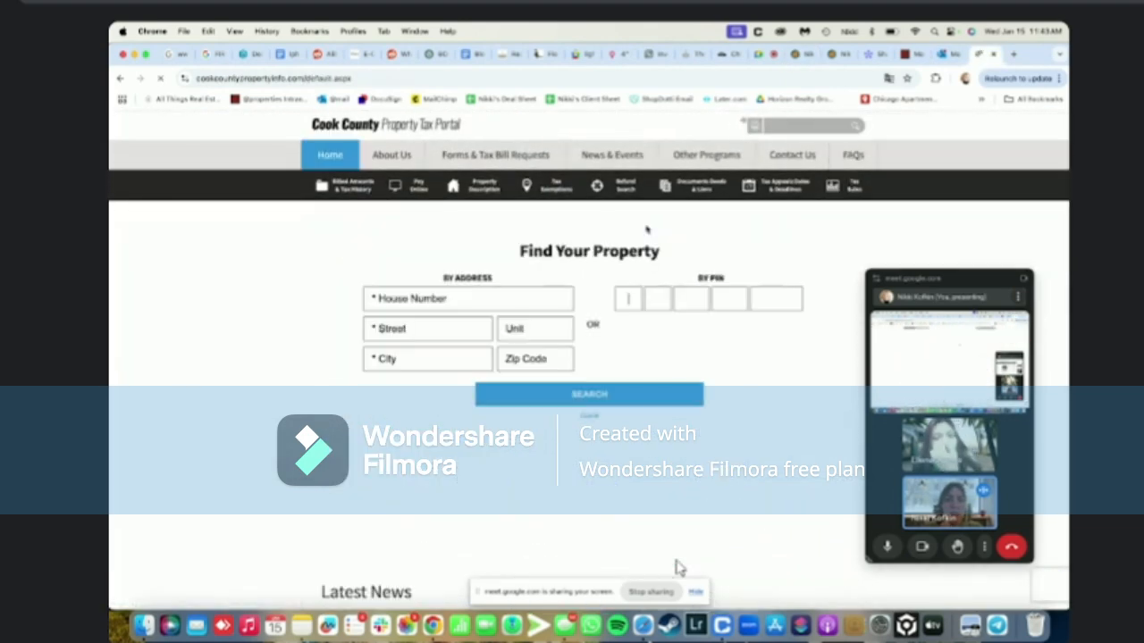
{"action": "left_click", "coordinate": [414, 299]}
{"action": "key", "text": "Tab"}
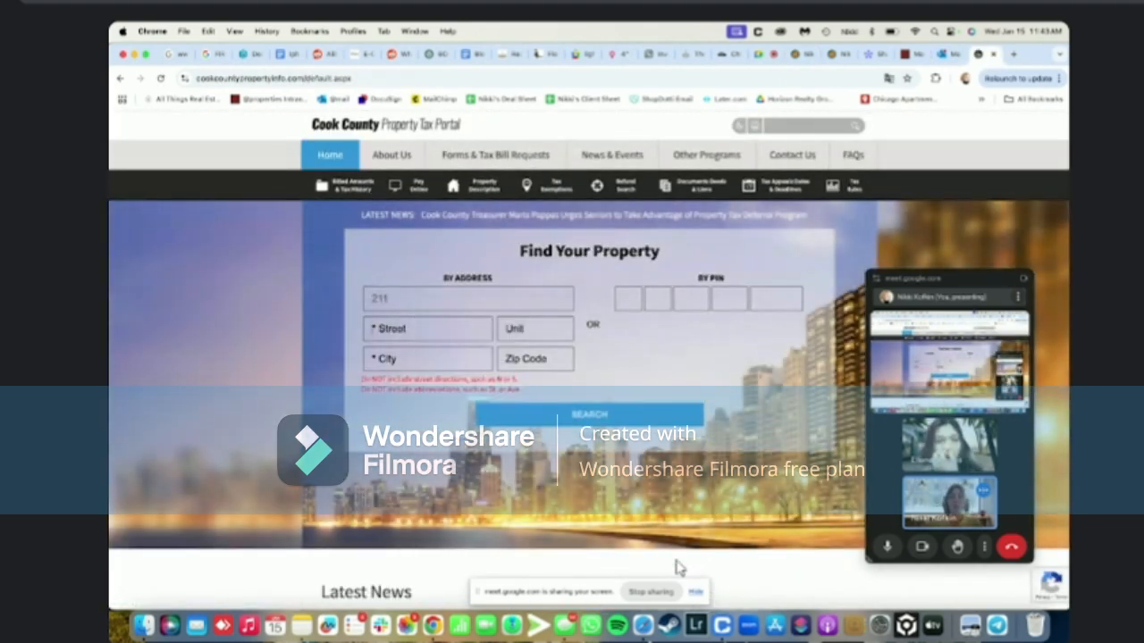
{"action": "key", "text": "Tab"}
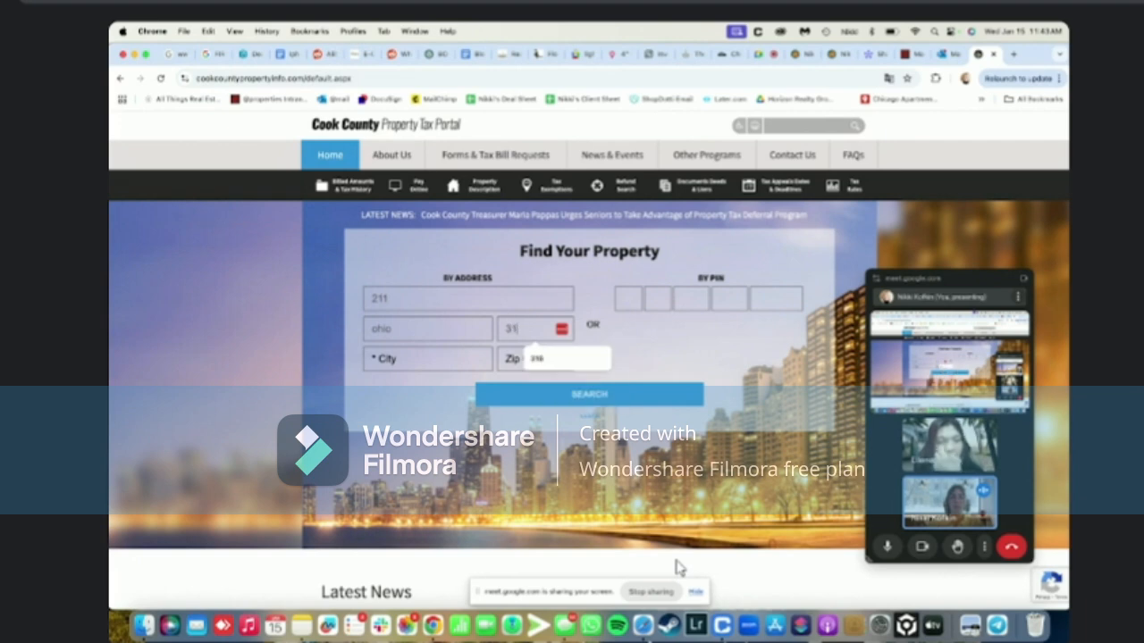
{"action": "key", "text": "Tab"}
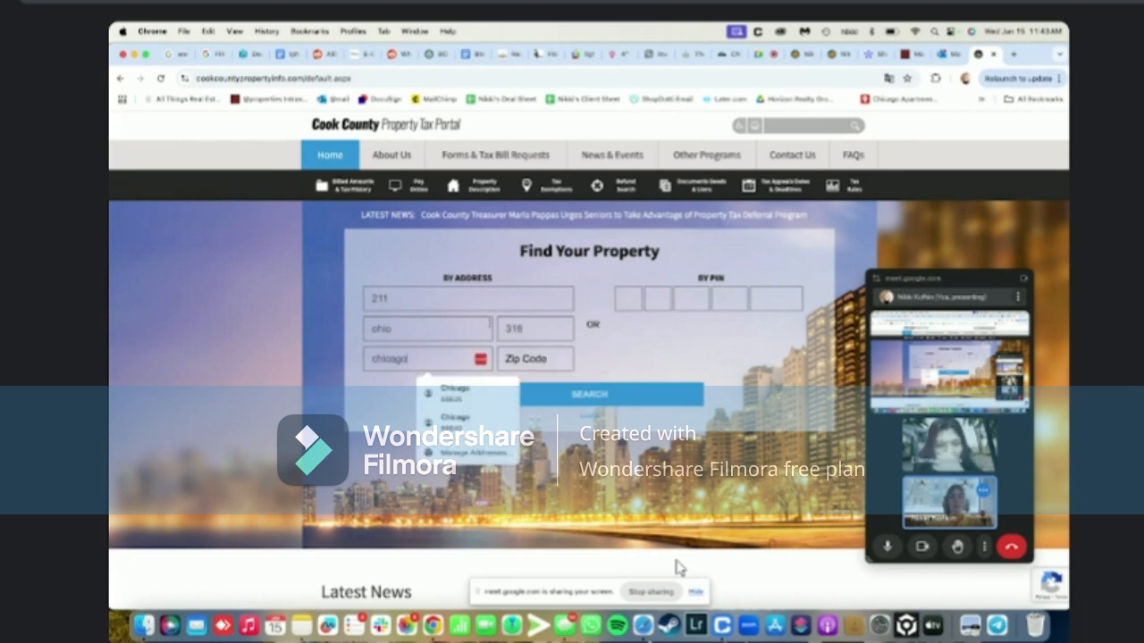
{"action": "left_click", "coordinate": [606, 393]}
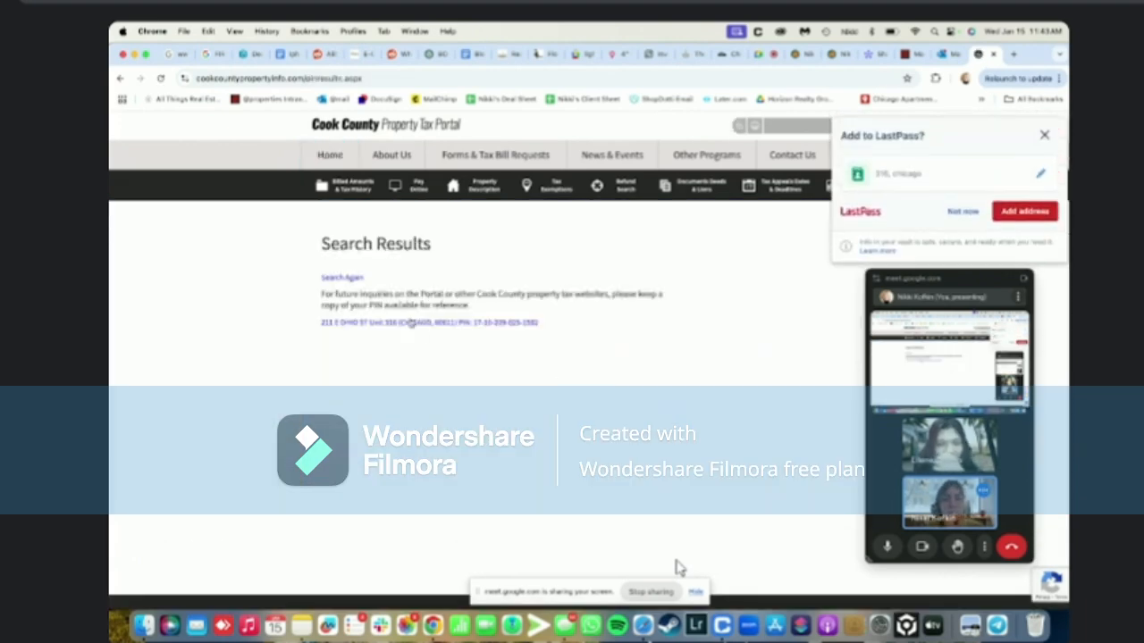
Open the matching property, note the 2023 tax of $3,261.07, and return to connectMLS
{"action": "left_click", "coordinate": [425, 324]}
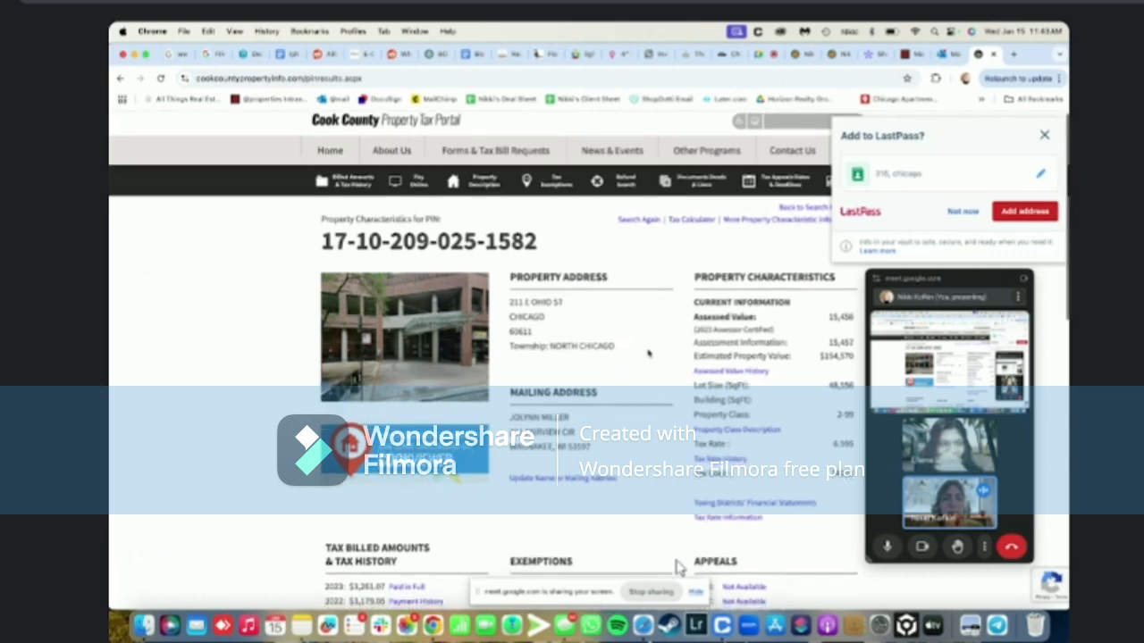
{"action": "scroll", "coordinate": [649, 354], "scroll_direction": "down", "scroll_amount": 3}
{"action": "scroll", "coordinate": [648, 353], "scroll_direction": "down", "scroll_amount": 2}
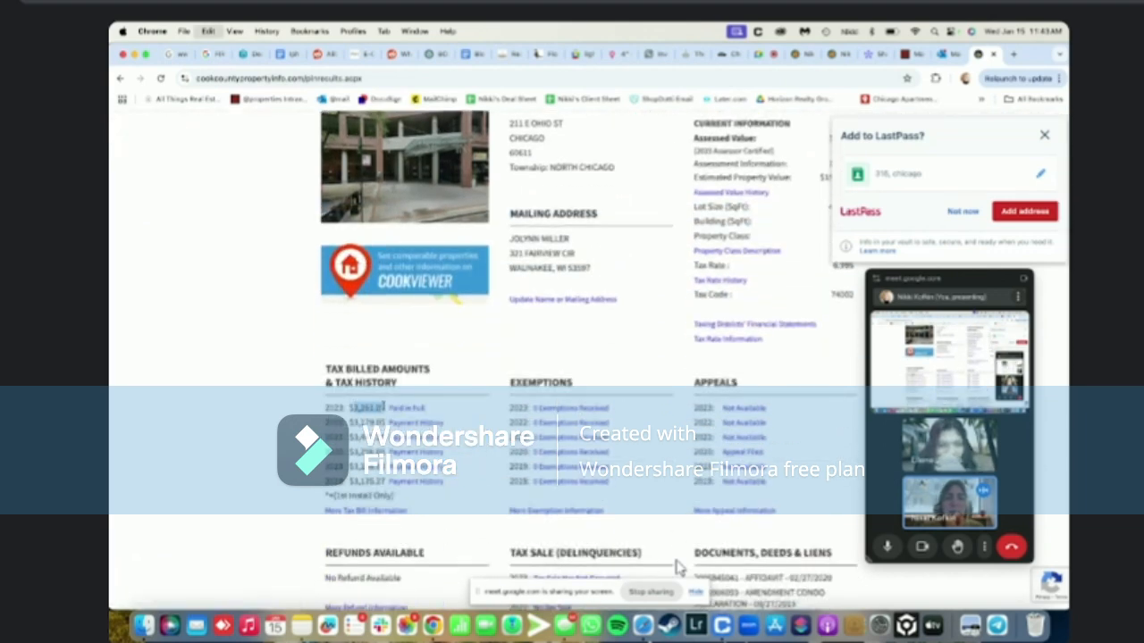
{"action": "left_click", "coordinate": [1044, 136]}
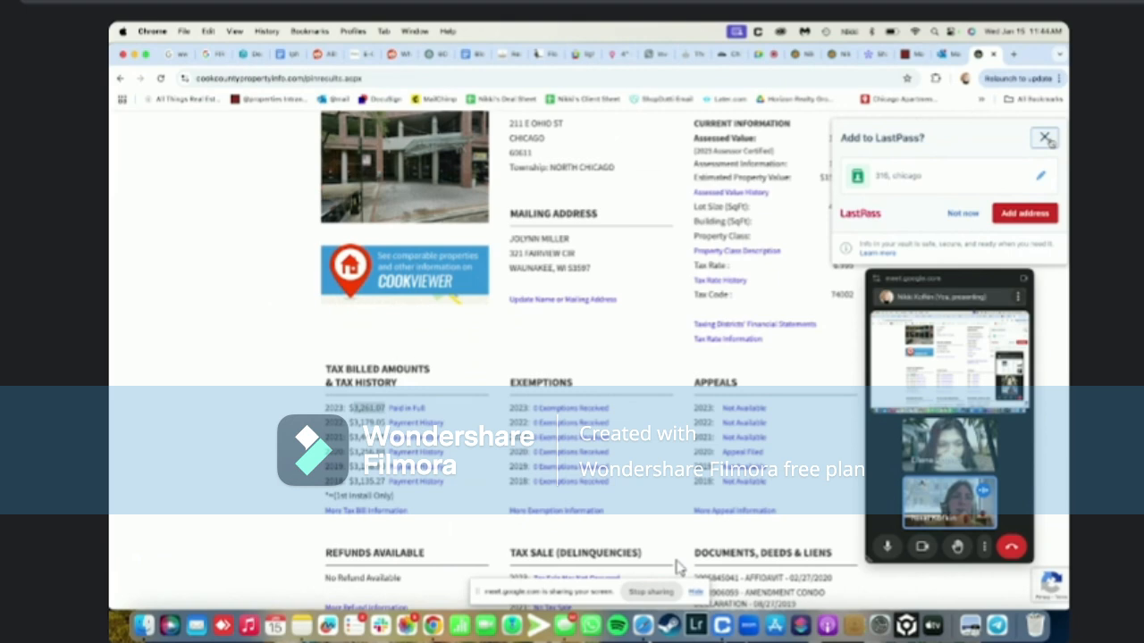
{"action": "left_click", "coordinate": [799, 54]}
Enter tax year 2023 and tax amount 3,261.07 after cross-checking the #316 listing, then Save As Draft
{"action": "left_click", "coordinate": [493, 378]}
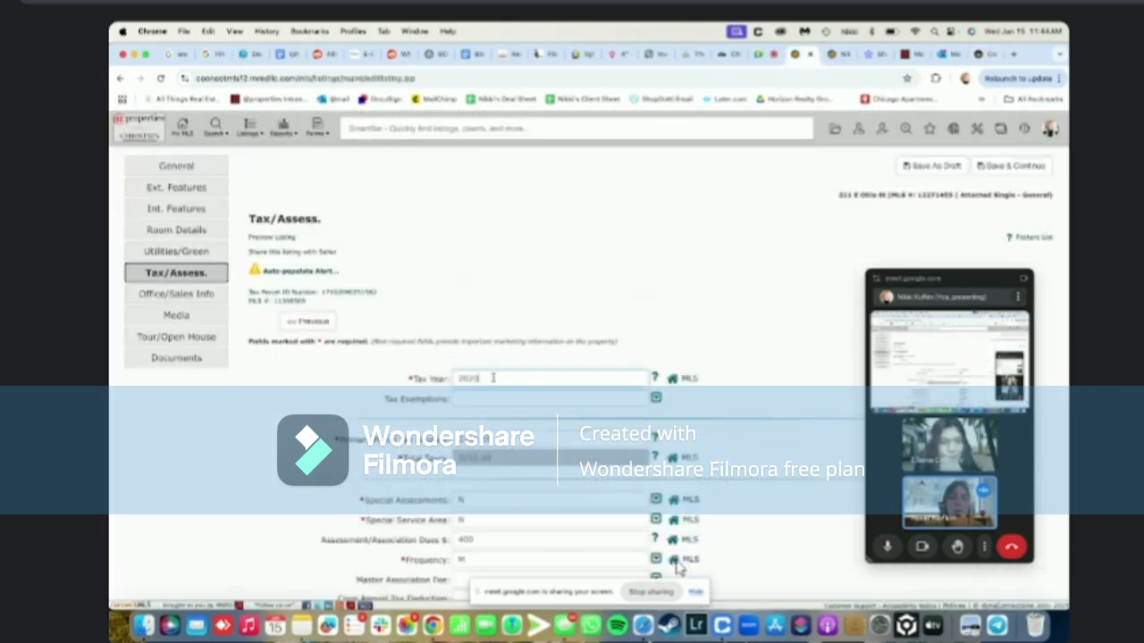
{"action": "left_click", "coordinate": [676, 563]}
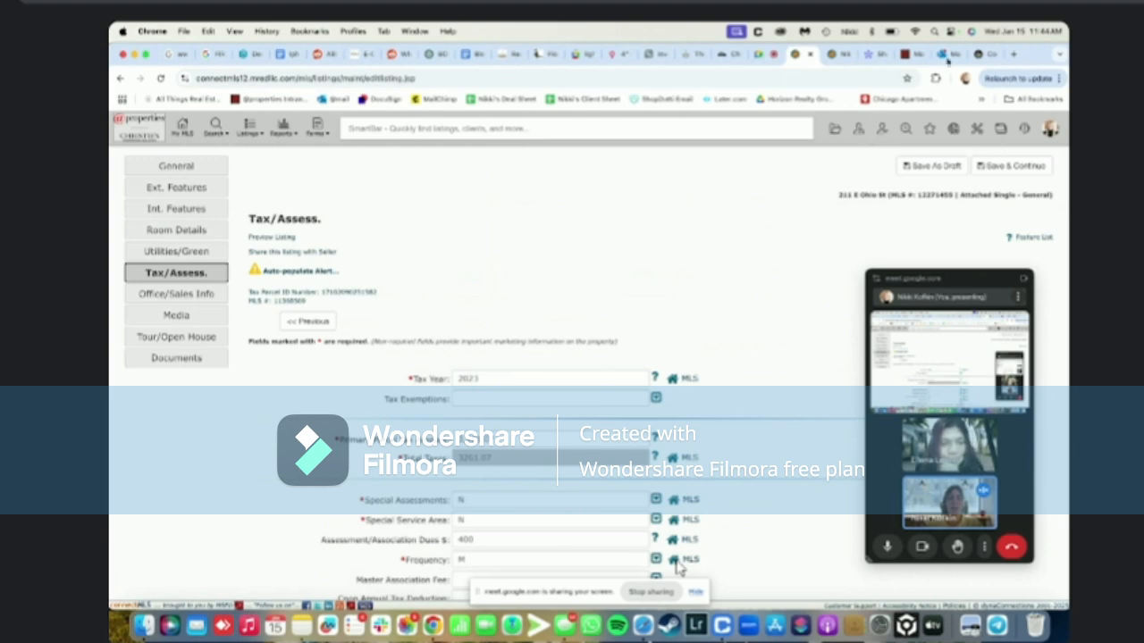
{"action": "left_click", "coordinate": [827, 60]}
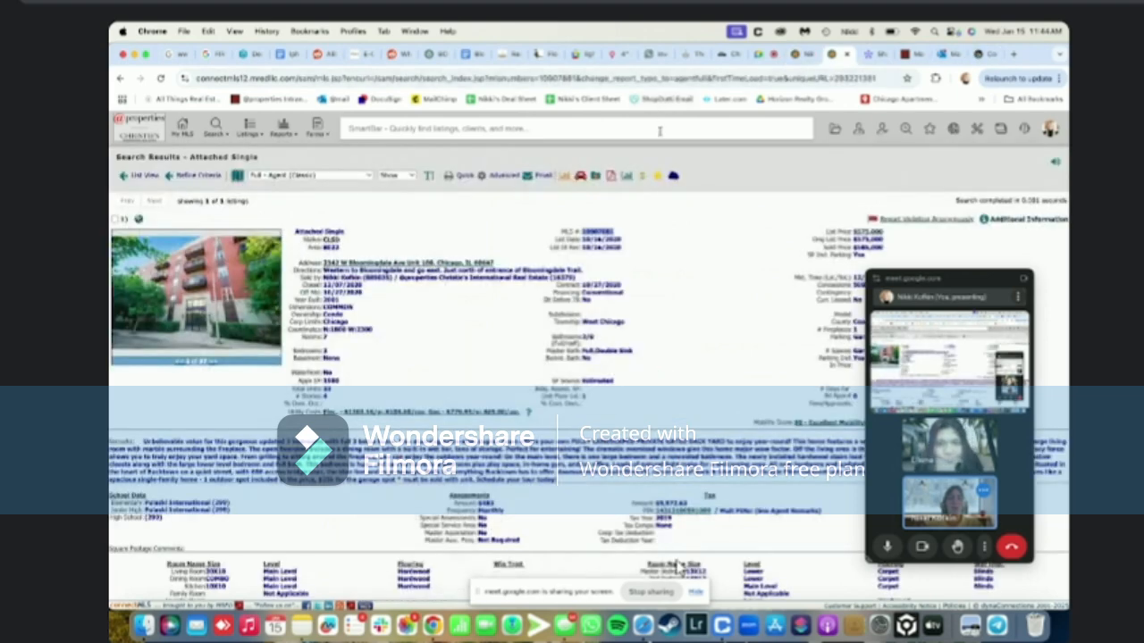
{"action": "left_click", "coordinate": [659, 133]}
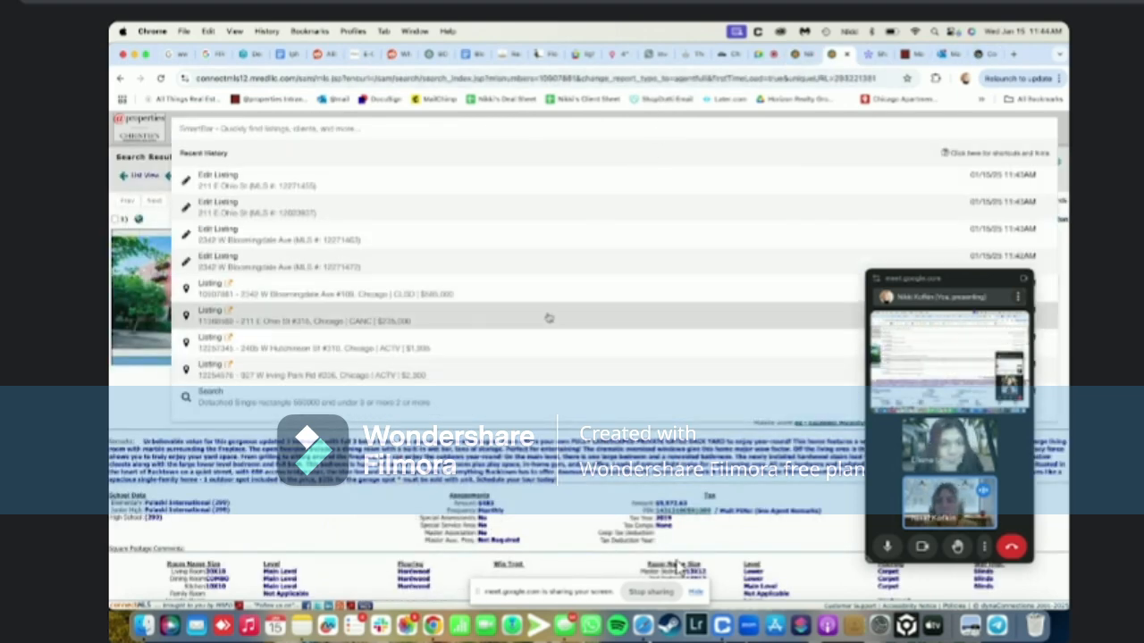
{"action": "left_click", "coordinate": [548, 321]}
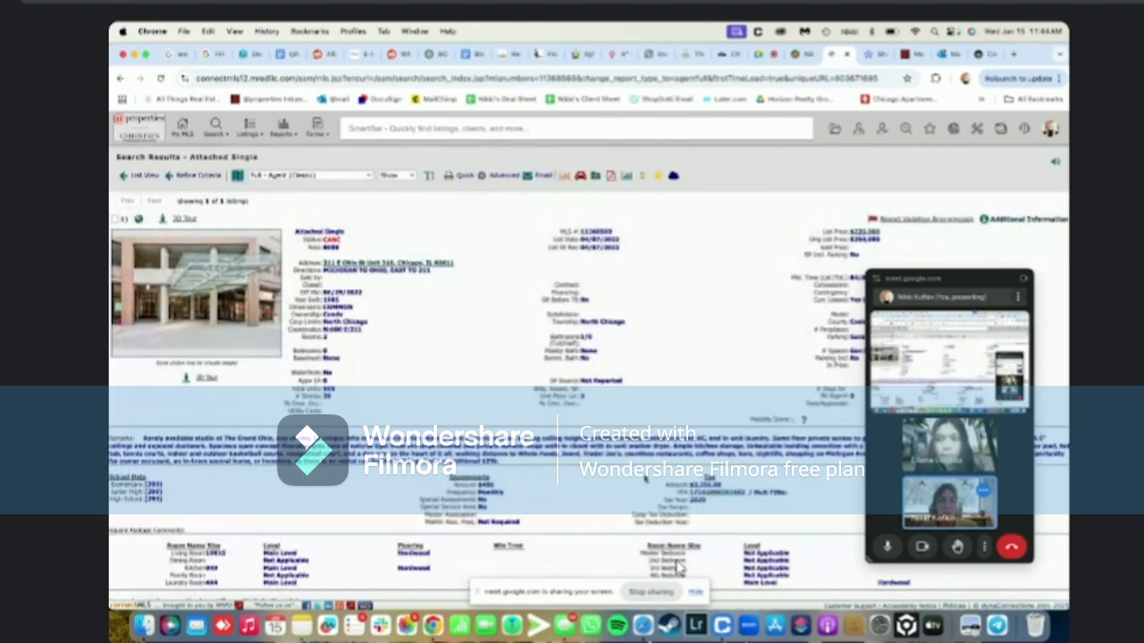
{"action": "left_click", "coordinate": [987, 56]}
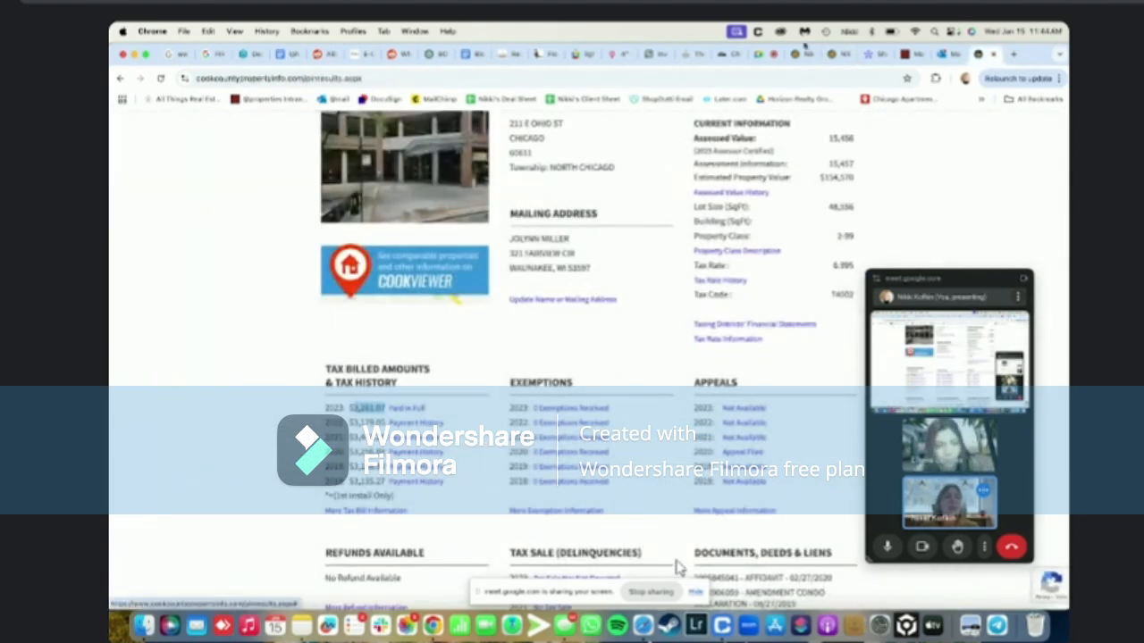
{"action": "left_click", "coordinate": [794, 56]}
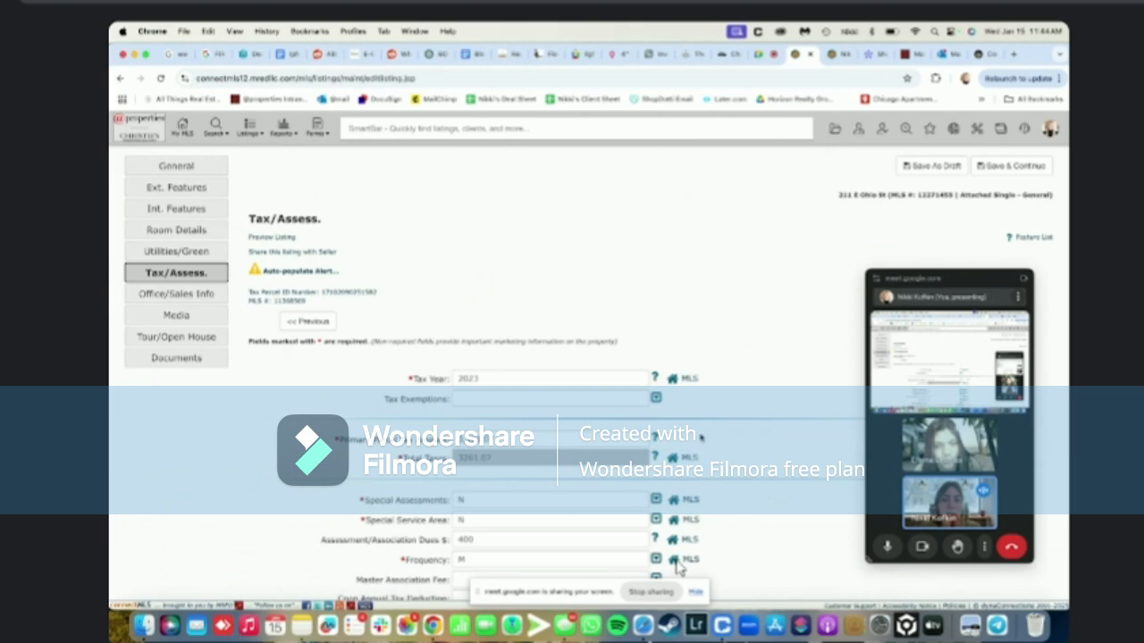
{"action": "scroll", "coordinate": [679, 568], "scroll_direction": "down", "scroll_amount": 2}
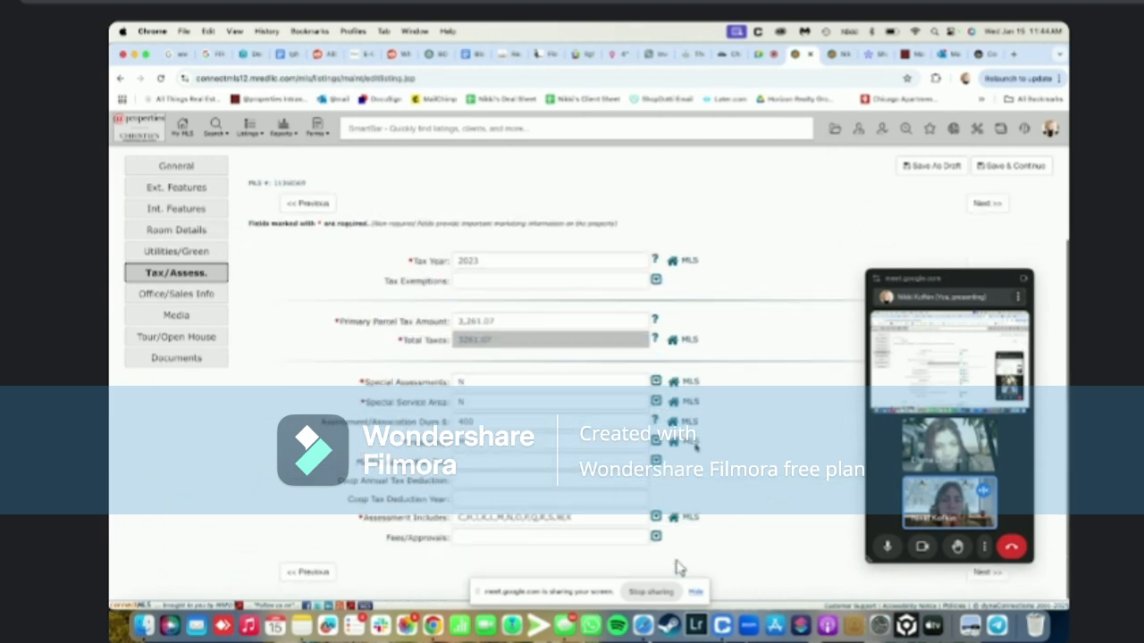
{"action": "scroll", "coordinate": [679, 568], "scroll_direction": "up", "scroll_amount": 2}
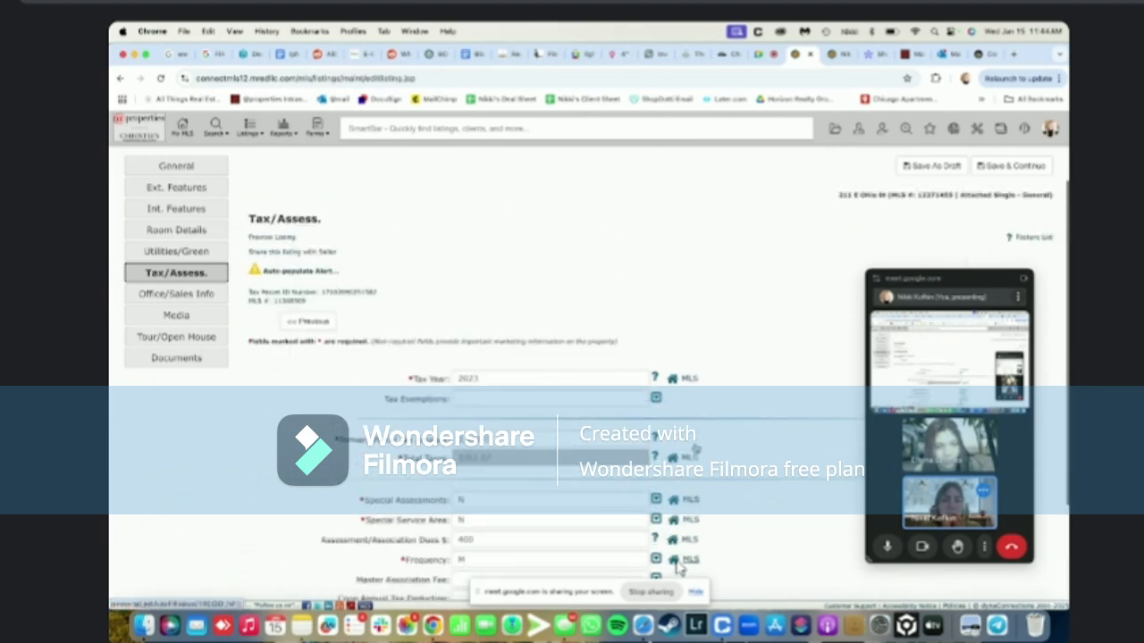
{"action": "left_click", "coordinate": [929, 168]}
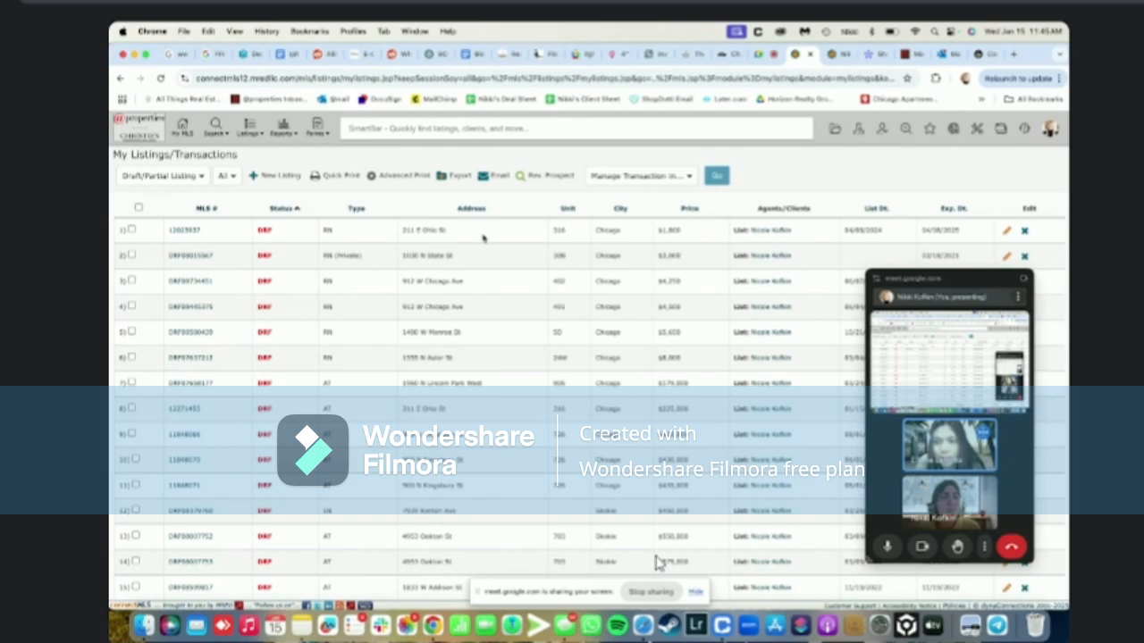
Start a new listing, cancel it after the drafts prompt, and switch to the monday.com planner
{"action": "left_click", "coordinate": [266, 175]}
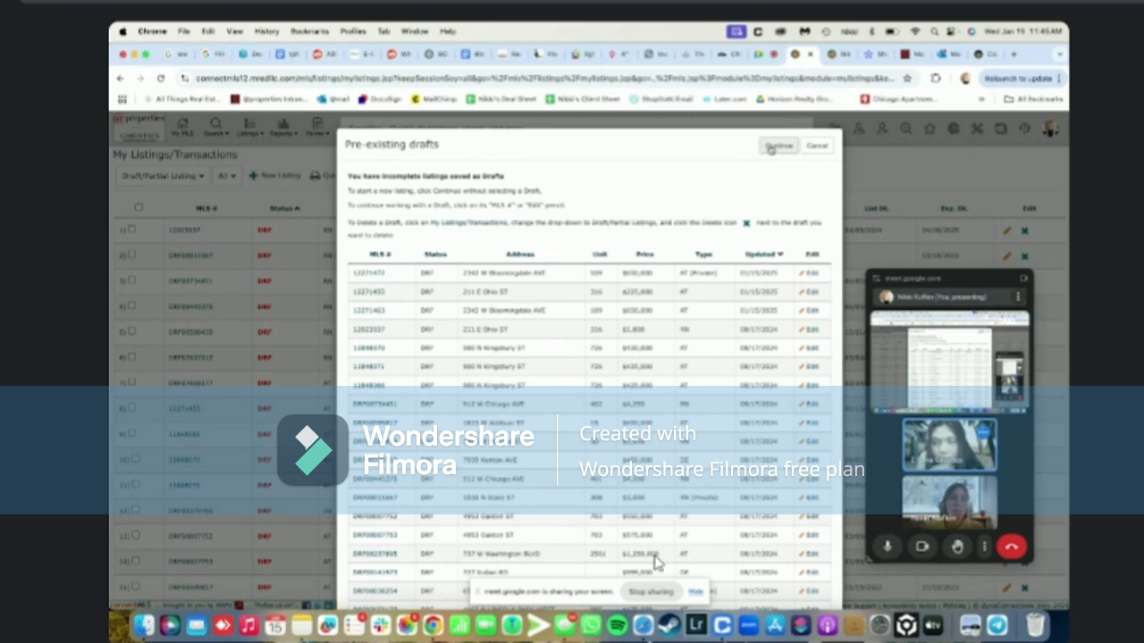
{"action": "left_click", "coordinate": [774, 147]}
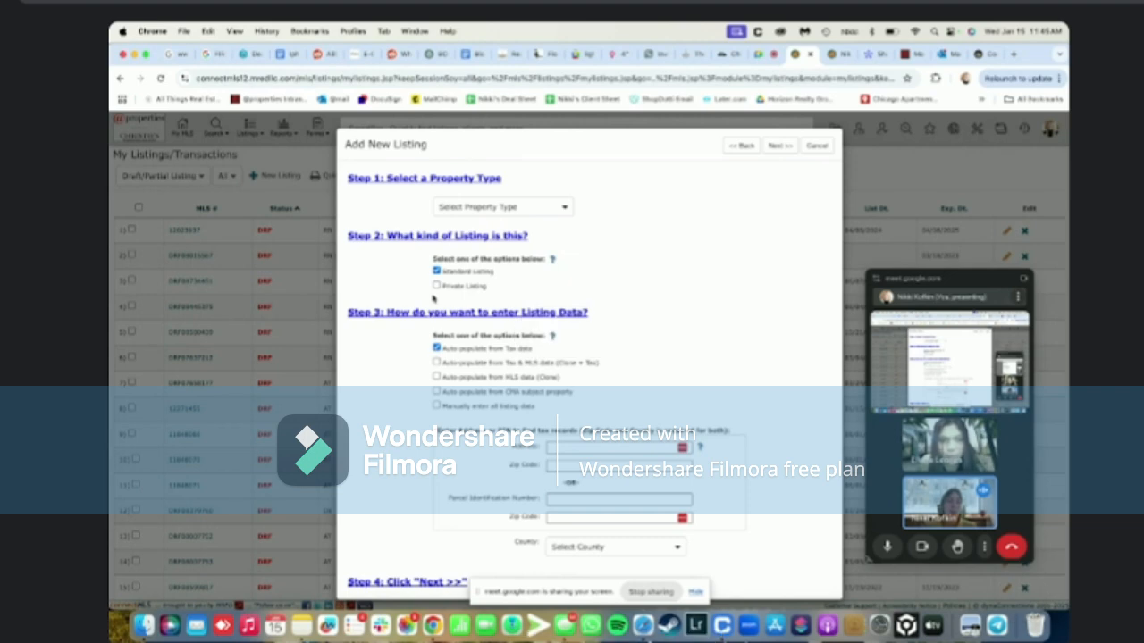
{"action": "left_click", "coordinate": [816, 145]}
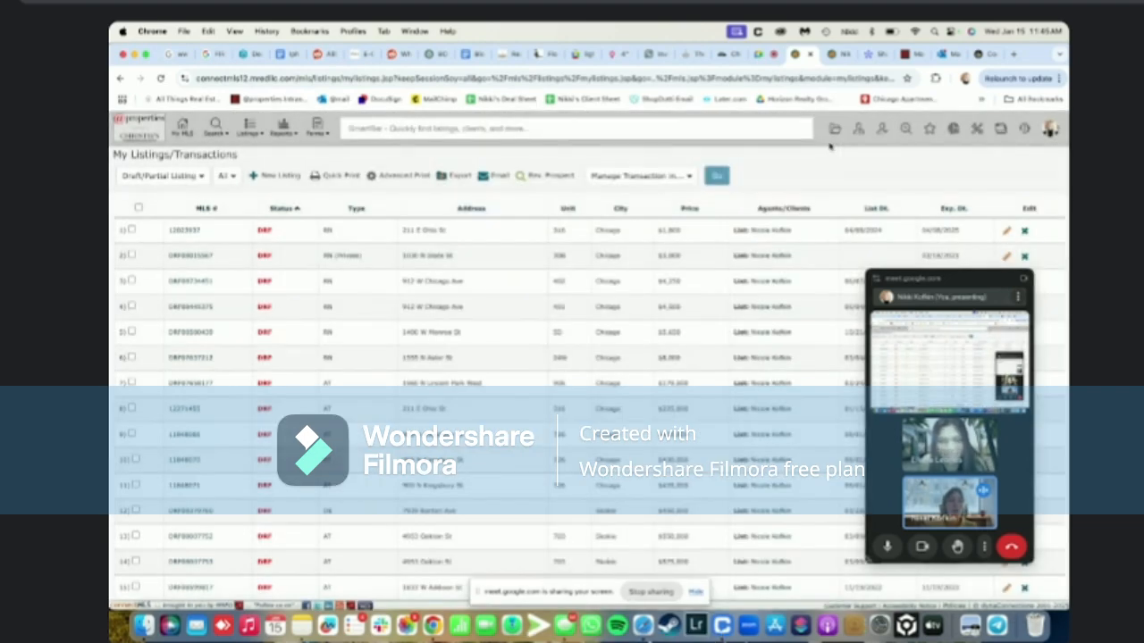
{"action": "left_click", "coordinate": [871, 55]}
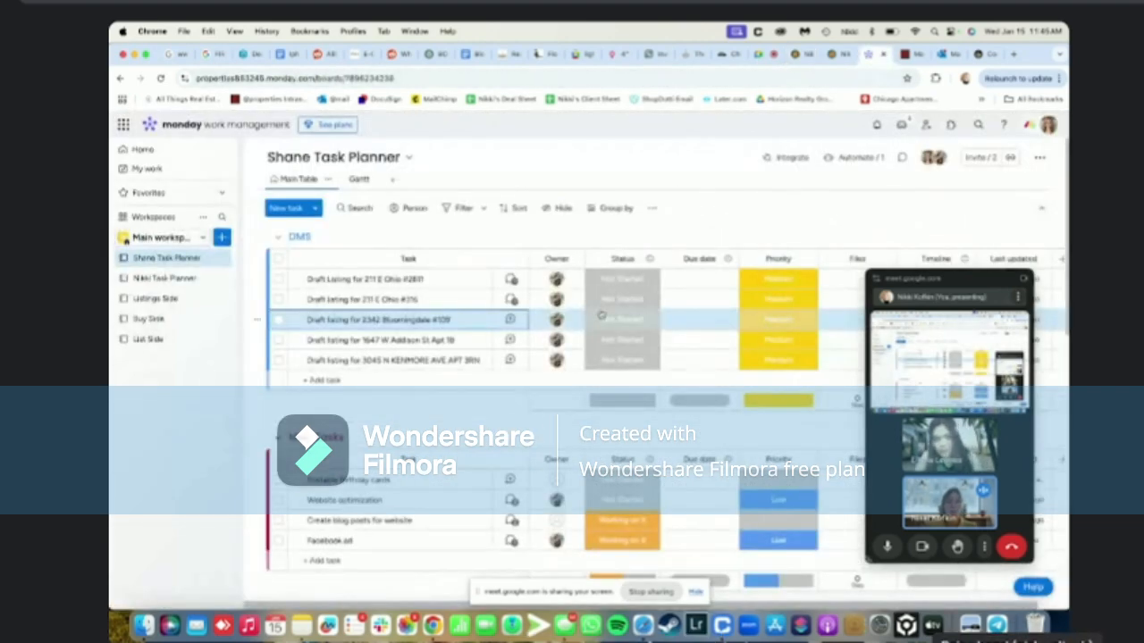
{"action": "left_click", "coordinate": [278, 300]}
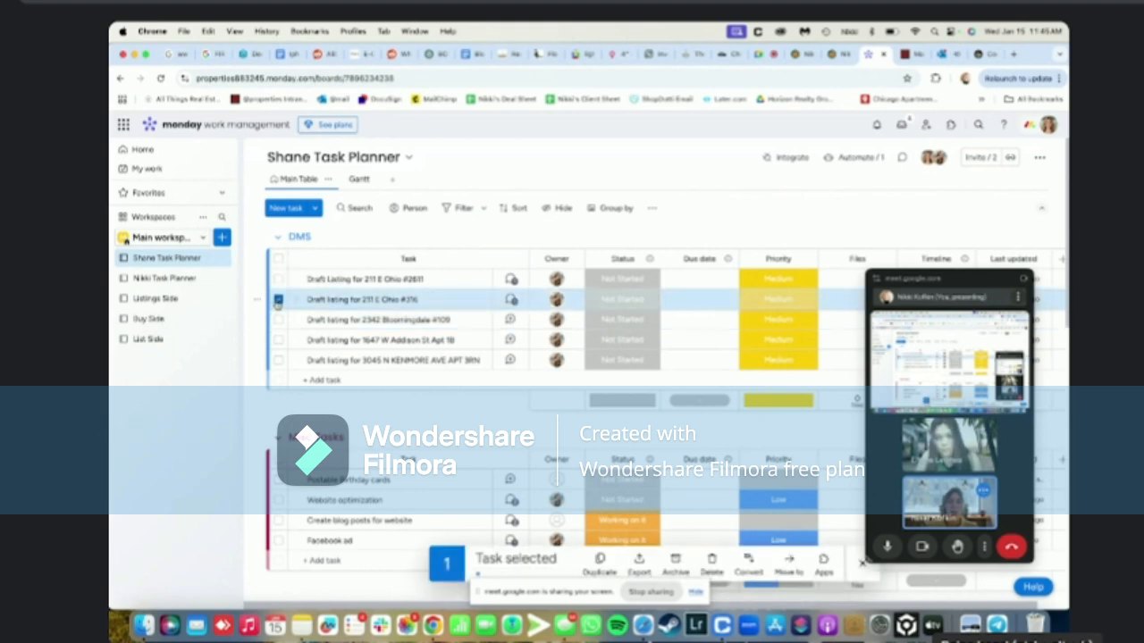
{"action": "left_click", "coordinate": [641, 303]}
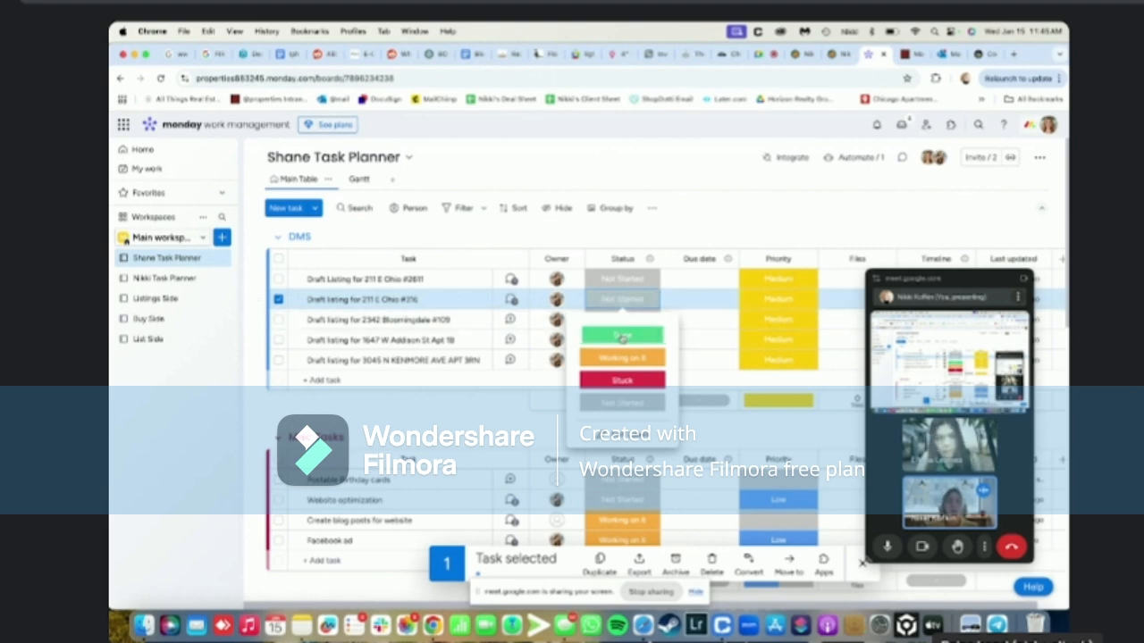
{"action": "left_click", "coordinate": [622, 336]}
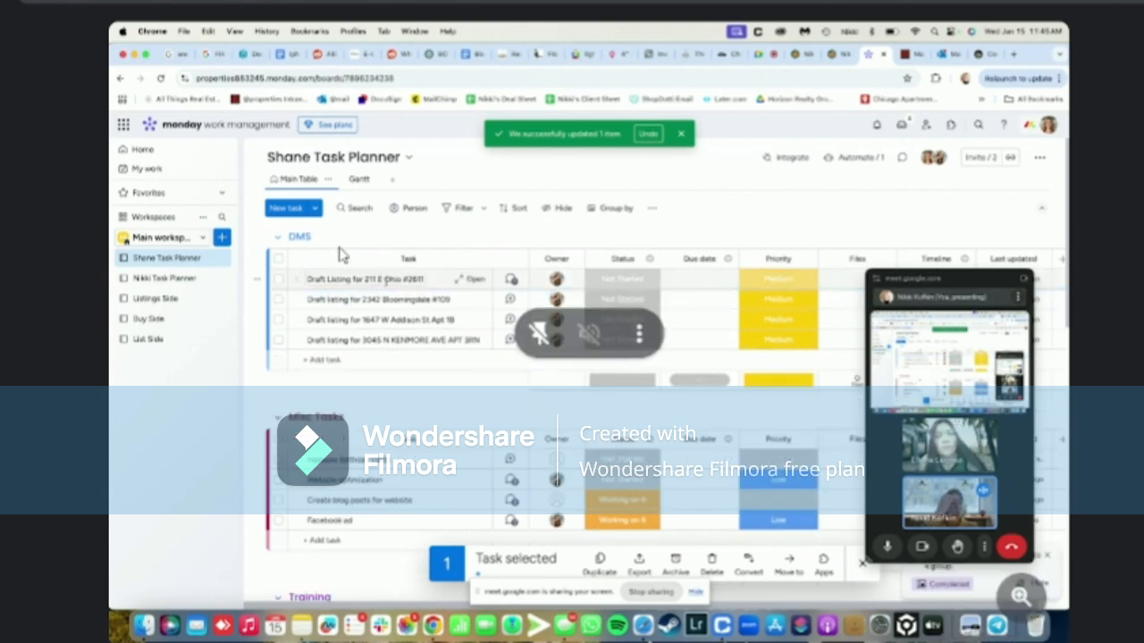
{"action": "left_click", "coordinate": [472, 279]}
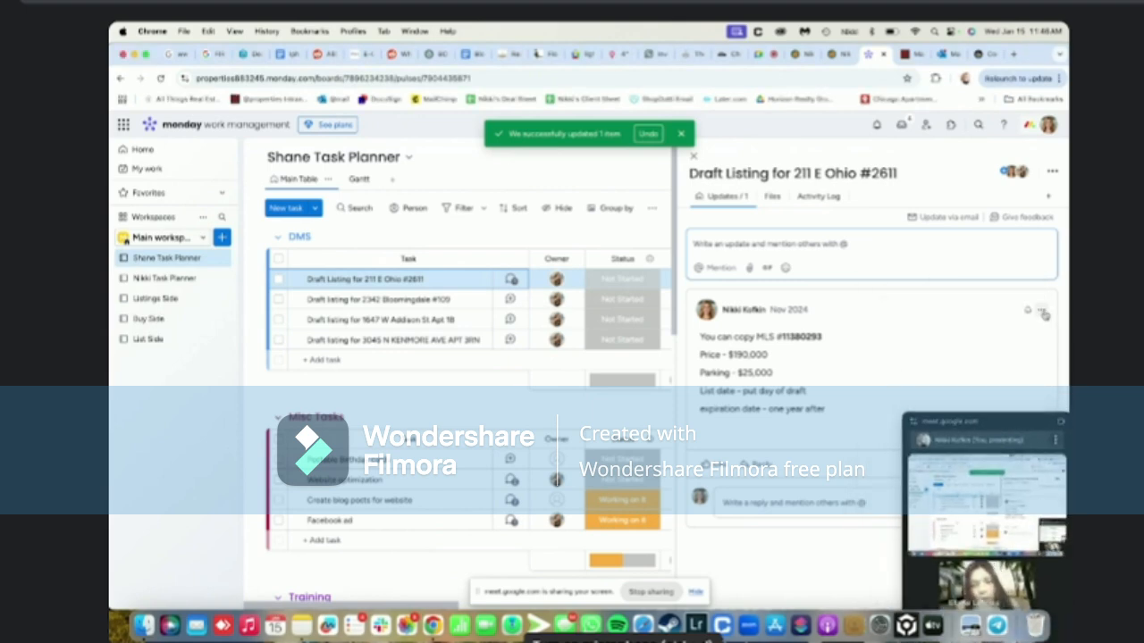
{"action": "left_click", "coordinate": [1041, 310]}
{"action": "left_click", "coordinate": [949, 334]}
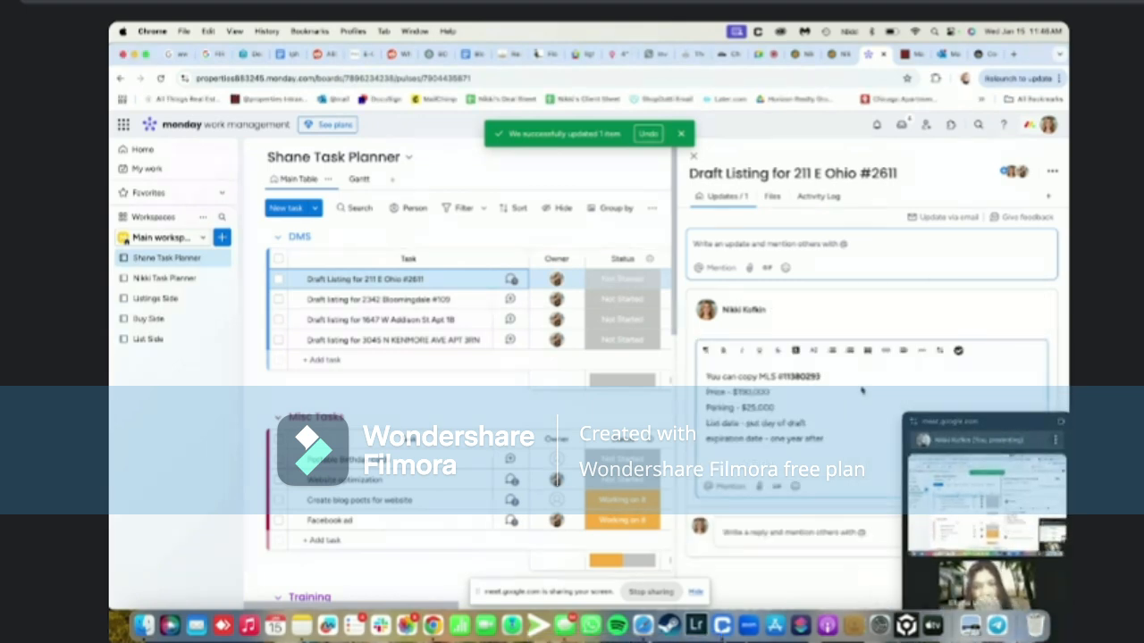
{"action": "type", "text": "Star"}
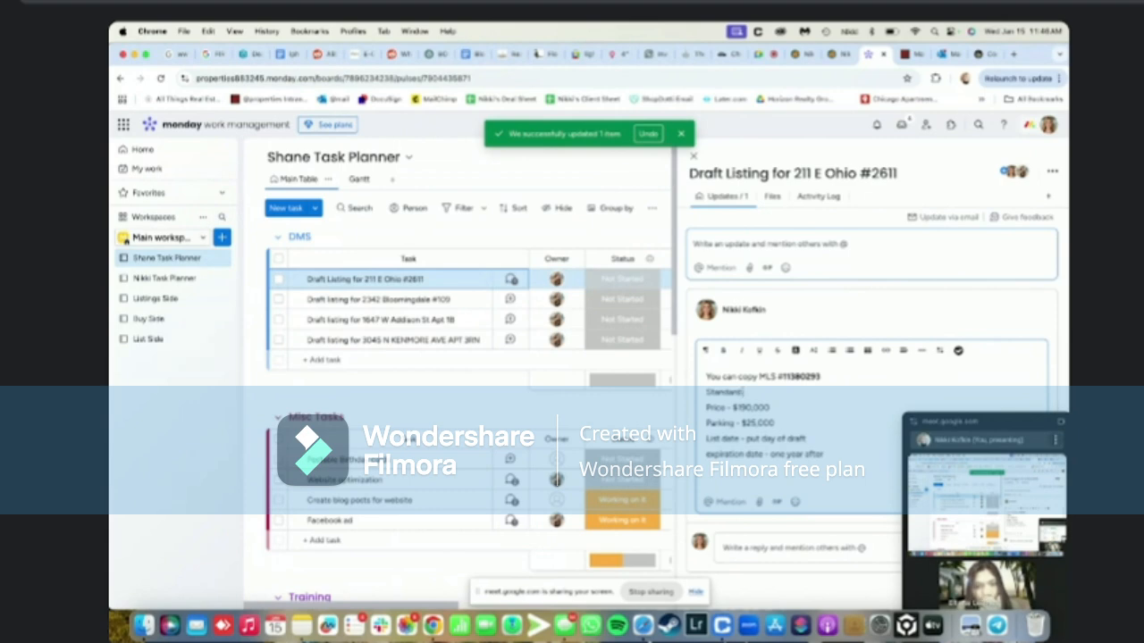
{"action": "type", "text": "dard listing"}
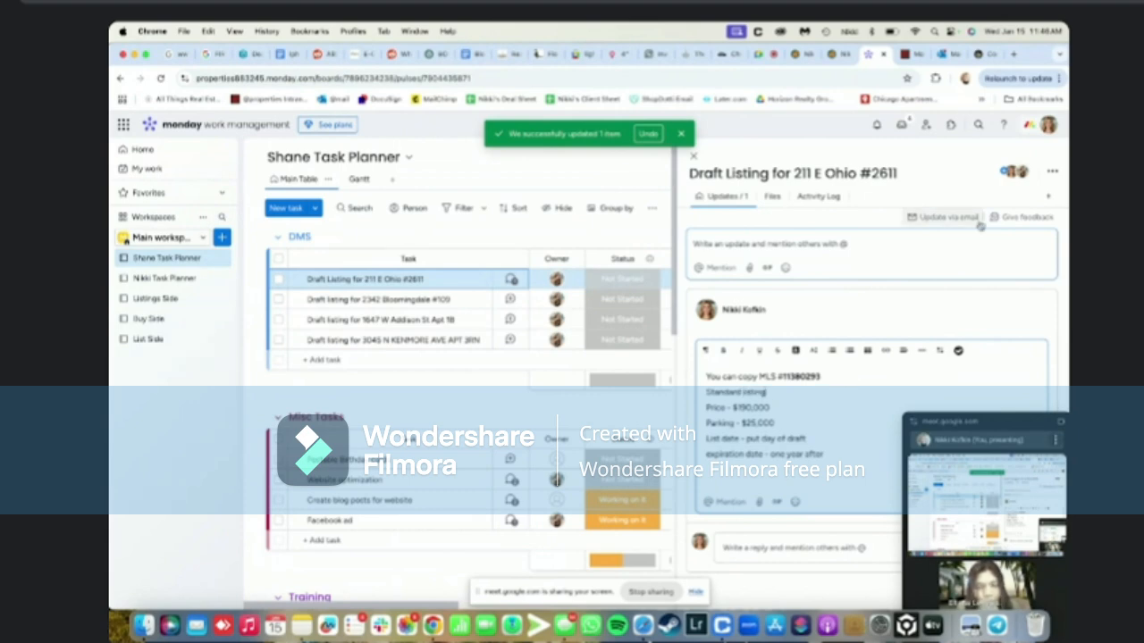
{"action": "left_click_drag", "start_coordinate": [1032, 422], "coordinate": [387, 318]}
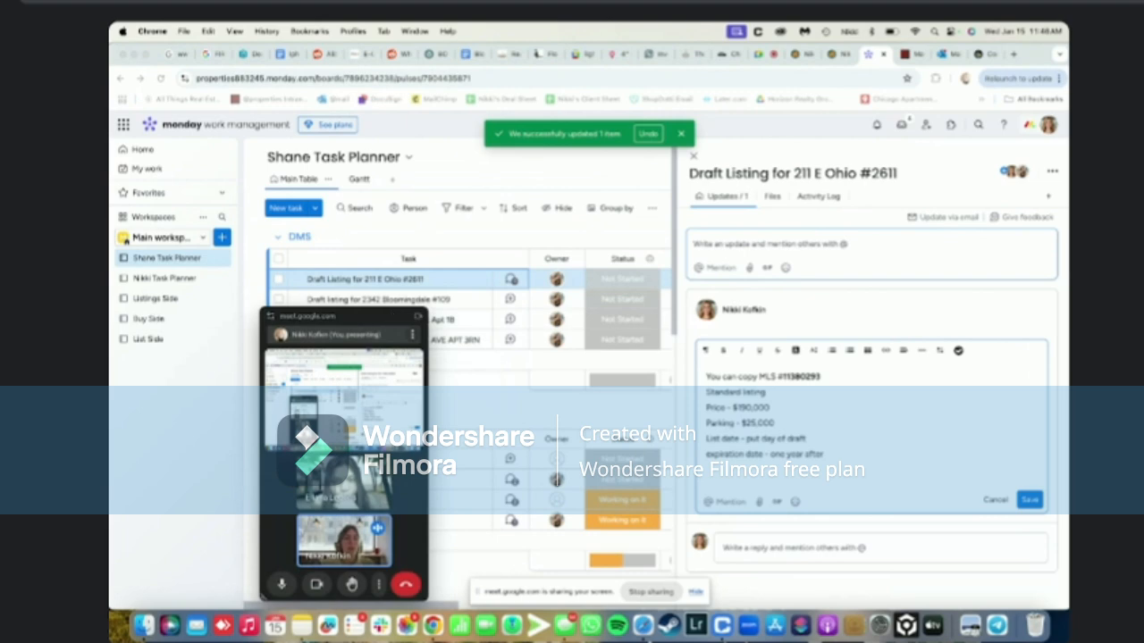
{"action": "left_click", "coordinate": [1029, 500]}
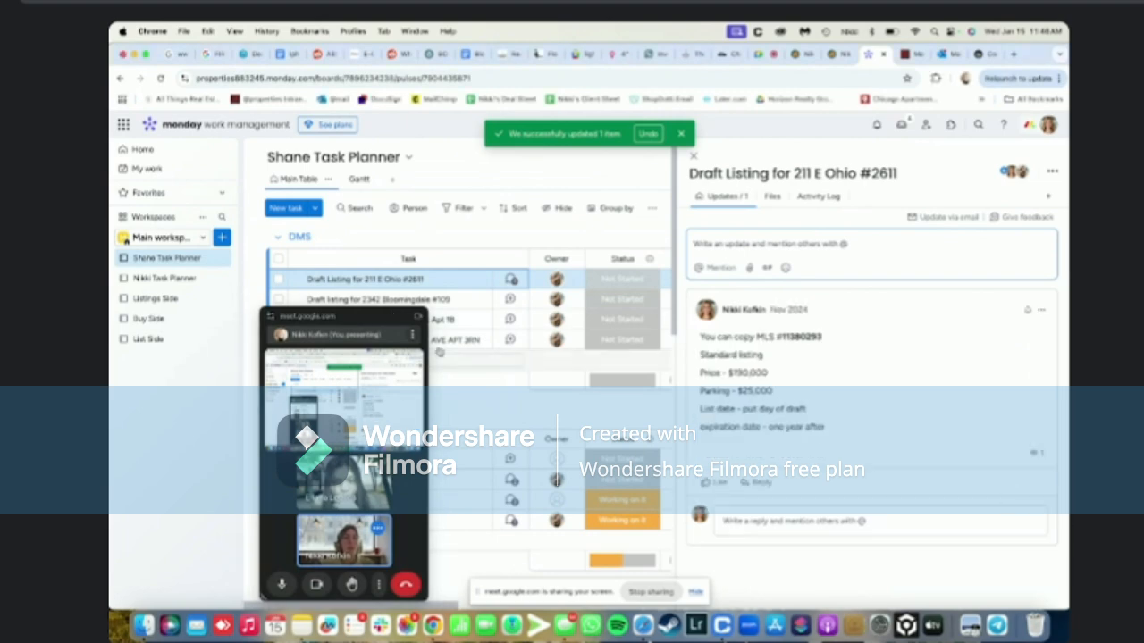
{"action": "left_click_drag", "start_coordinate": [360, 317], "coordinate": [801, 310]}
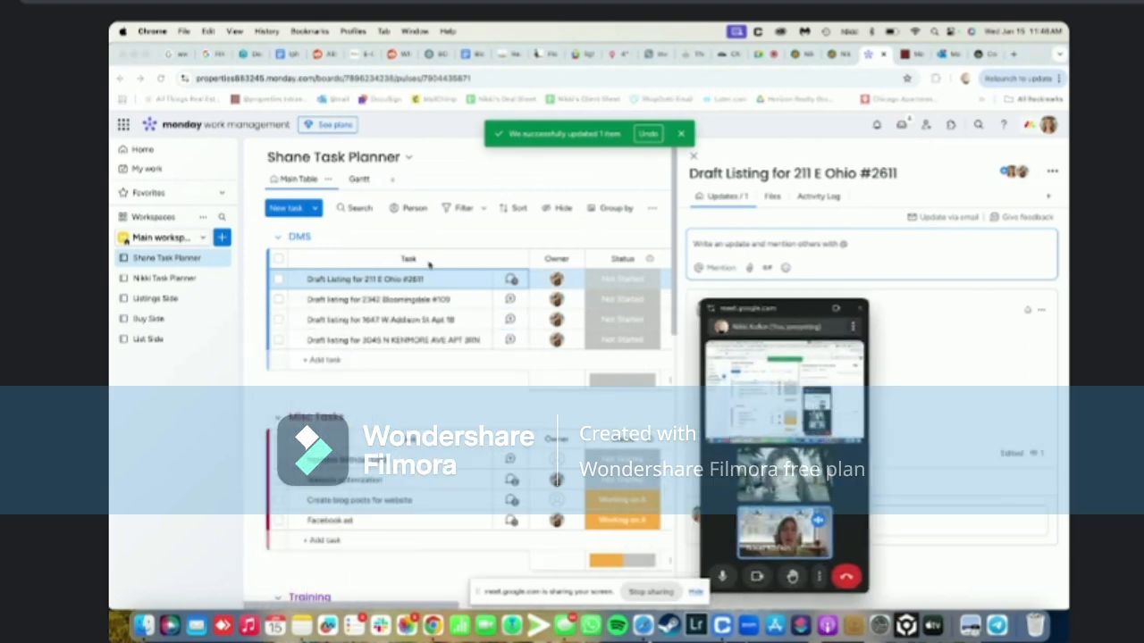
{"action": "left_click", "coordinate": [399, 294]}
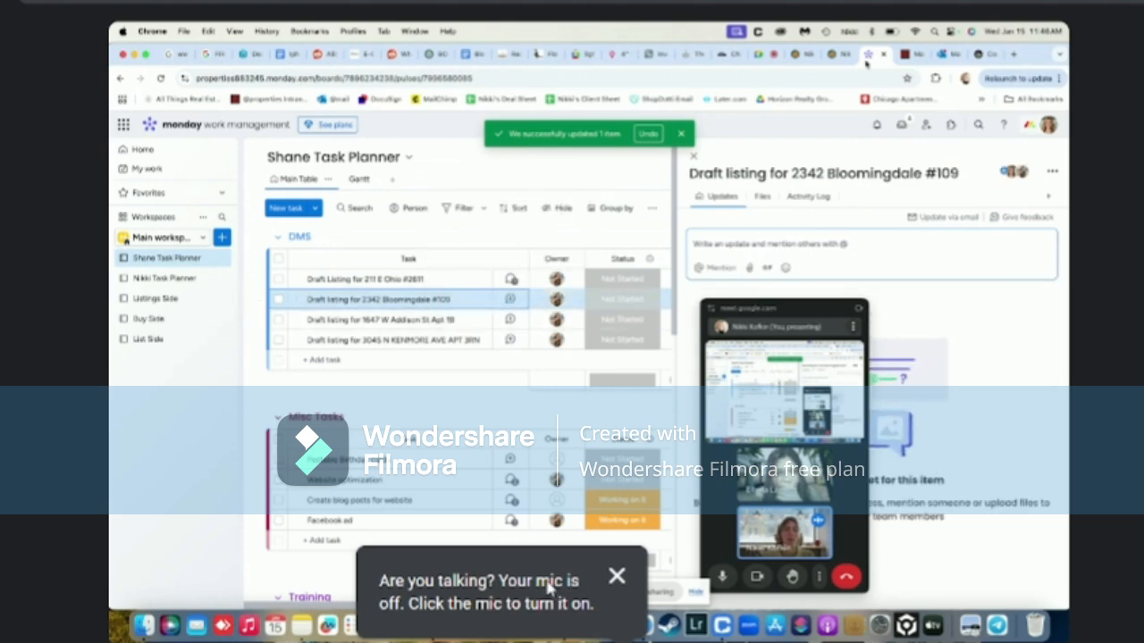
{"action": "key", "text": "ctrl+shift+Tab"}
{"action": "key", "text": "ctrl+shift+Tab"}
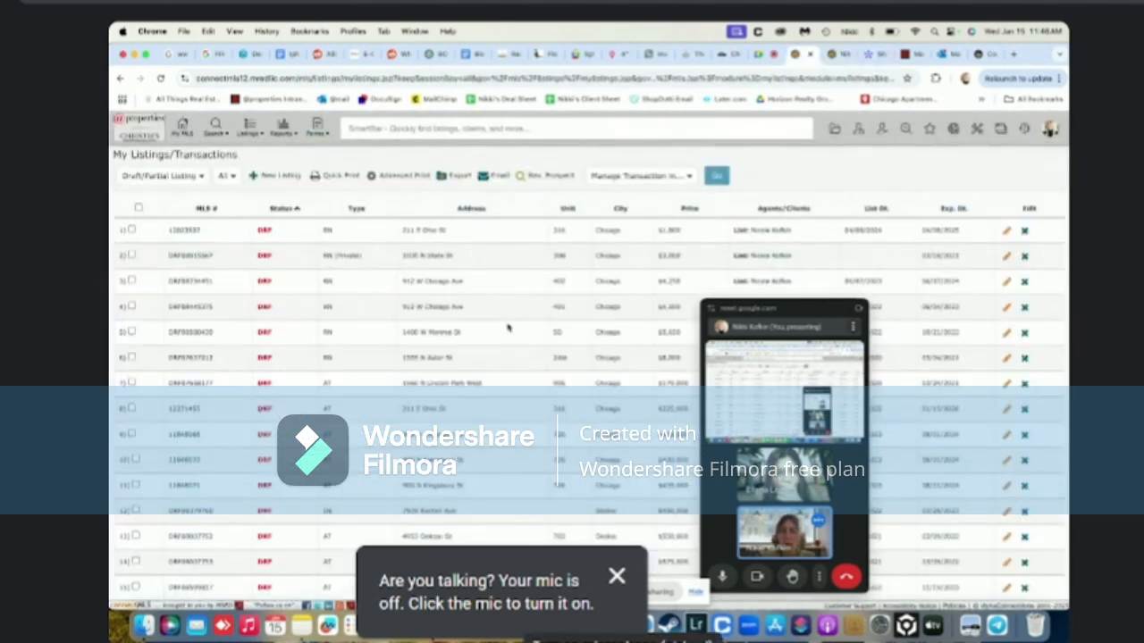
{"action": "left_click", "coordinate": [876, 209]}
{"action": "left_click", "coordinate": [877, 210]}
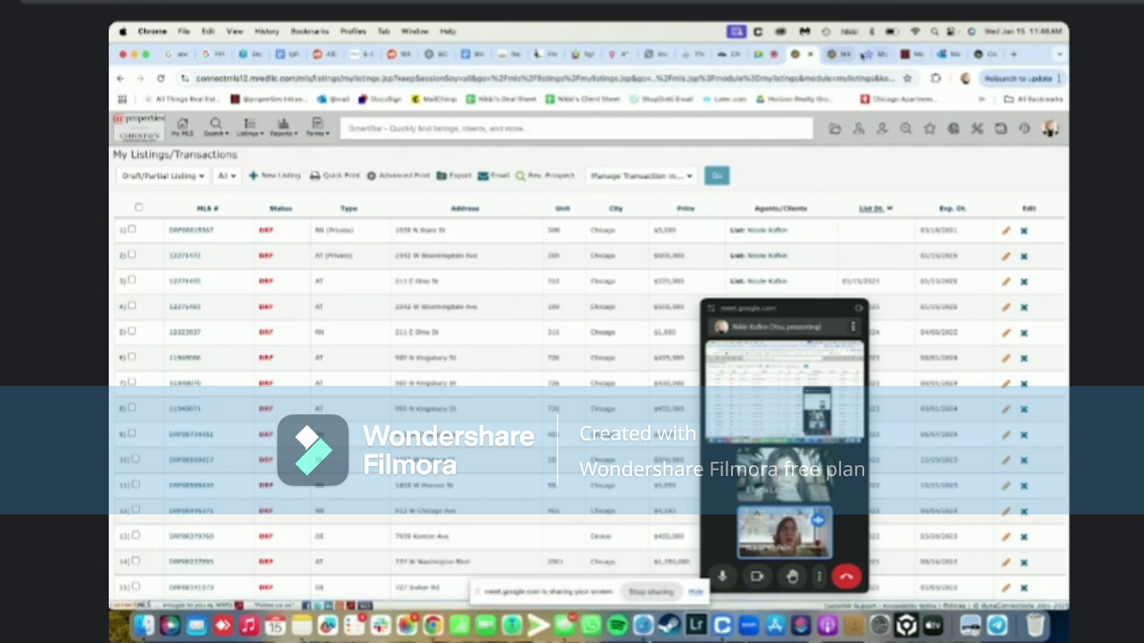
{"action": "left_click", "coordinate": [863, 54]}
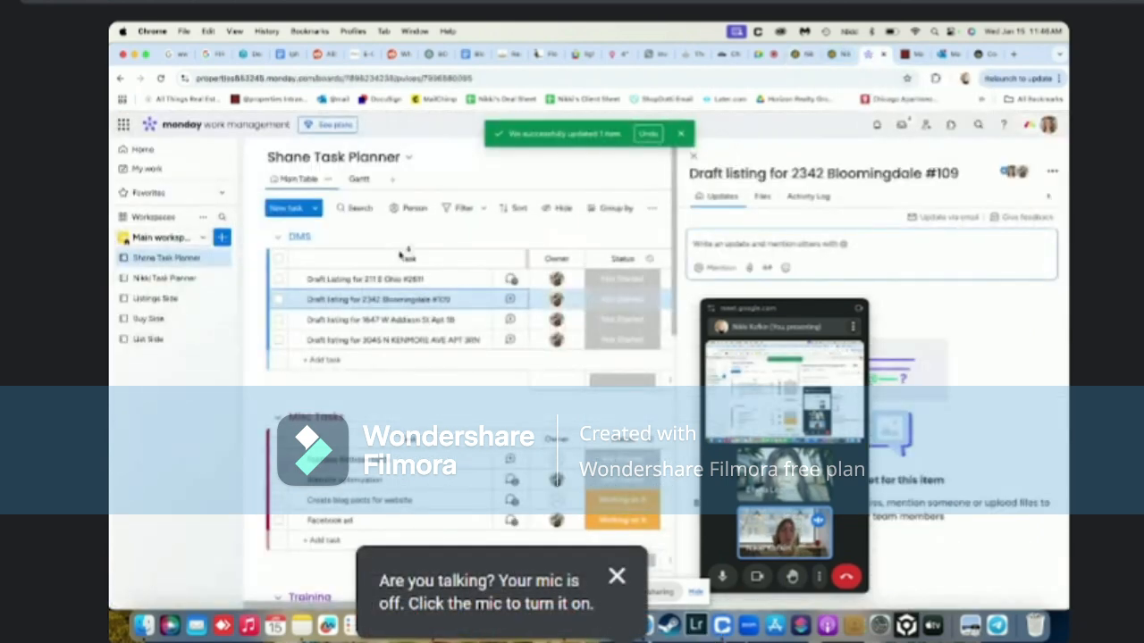
{"action": "left_click", "coordinate": [608, 300]}
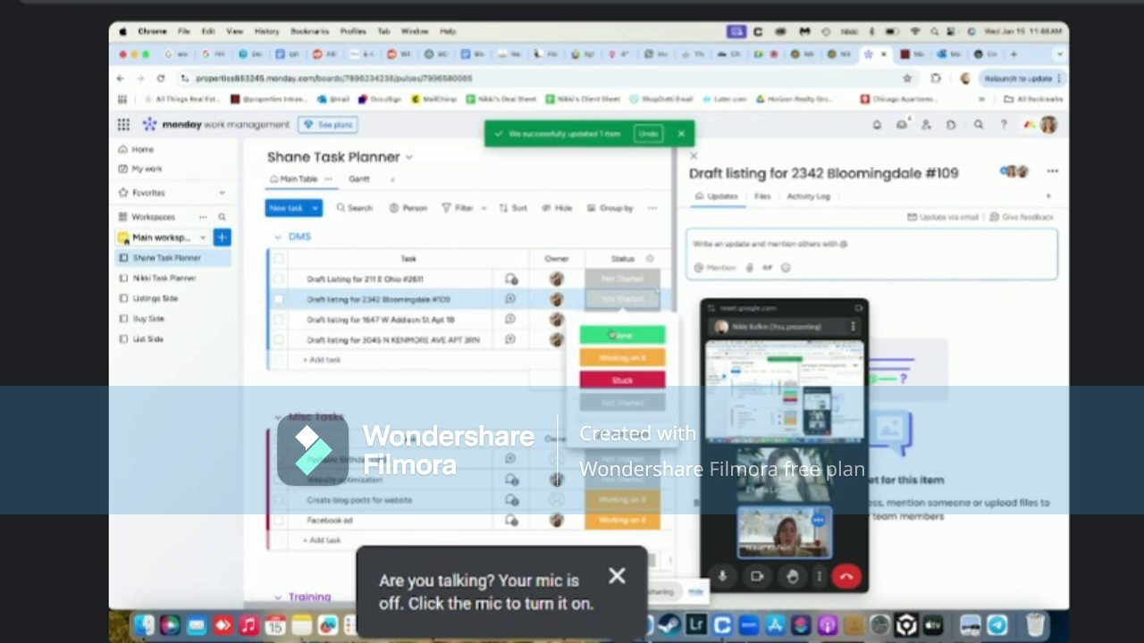
{"action": "left_click", "coordinate": [613, 334]}
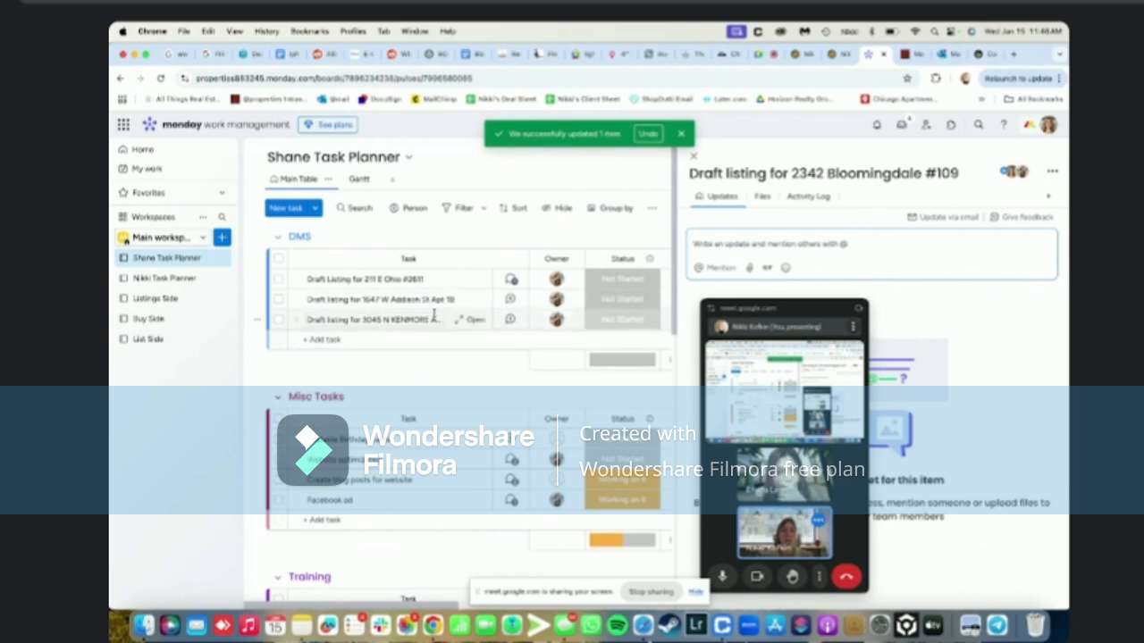
{"action": "left_click", "coordinate": [502, 301]}
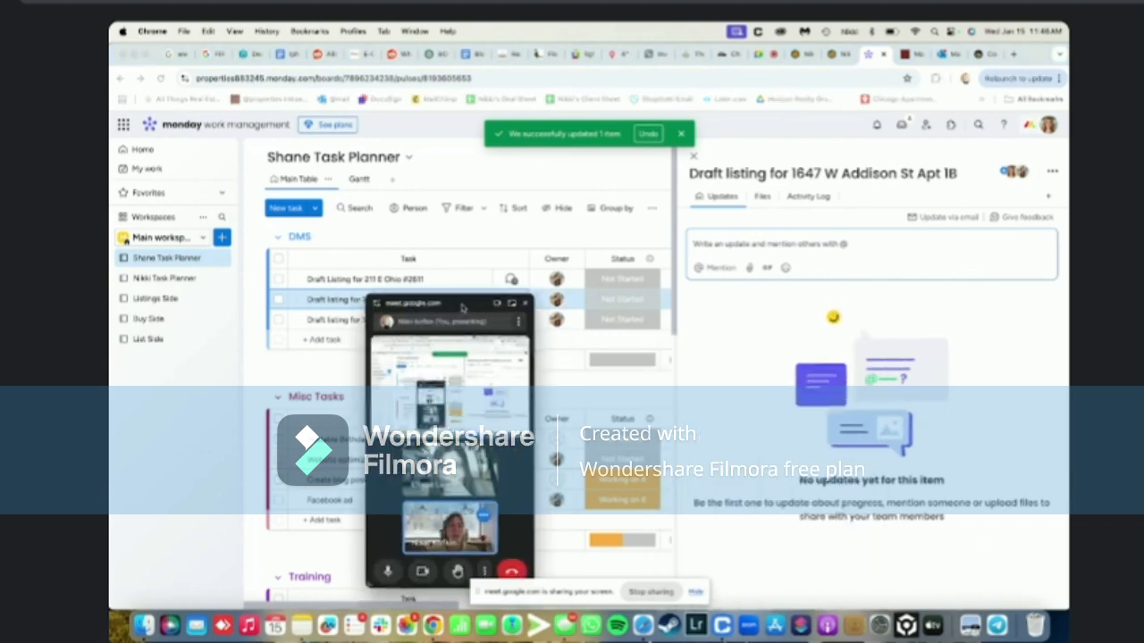
{"action": "left_click", "coordinate": [770, 243]}
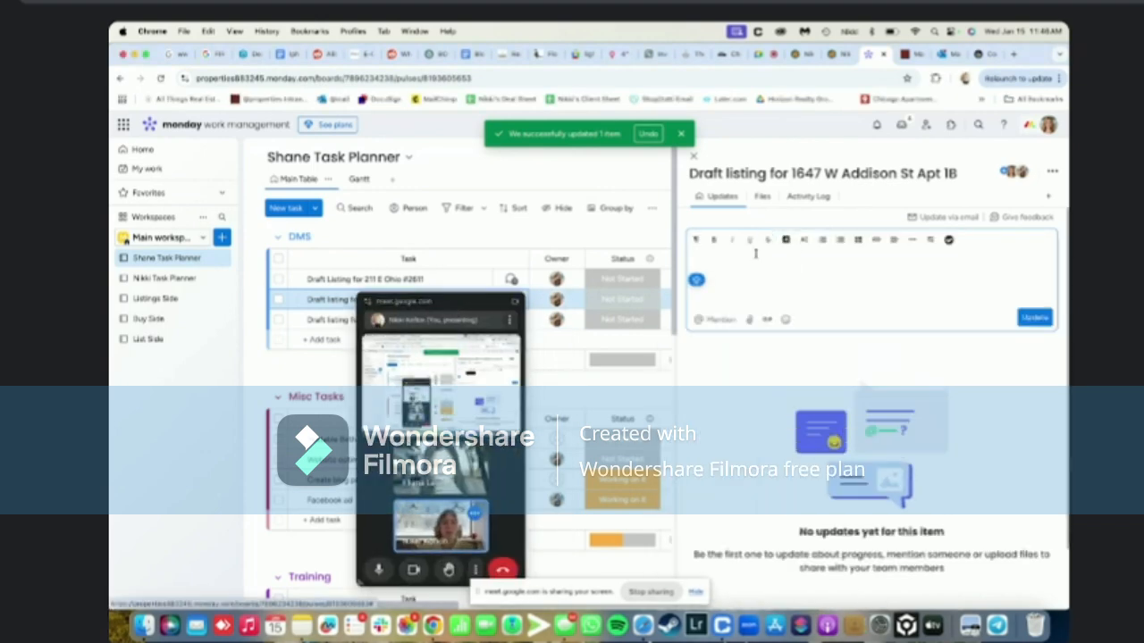
{"action": "type", "text": "Draft stand"}
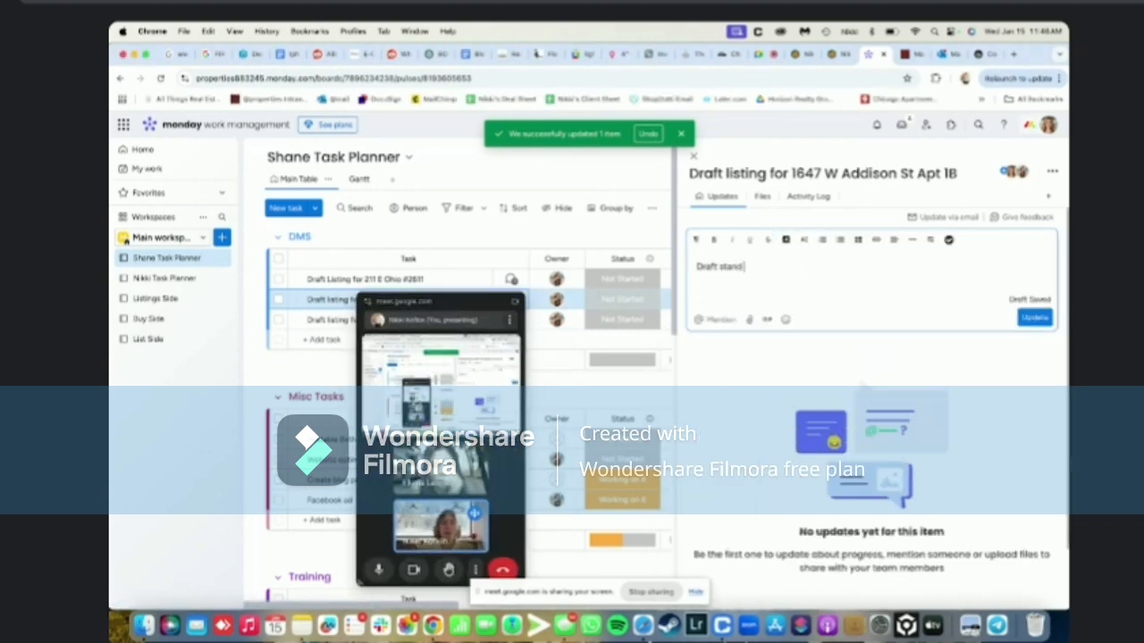
{"action": "type", "text": "ard and private"}
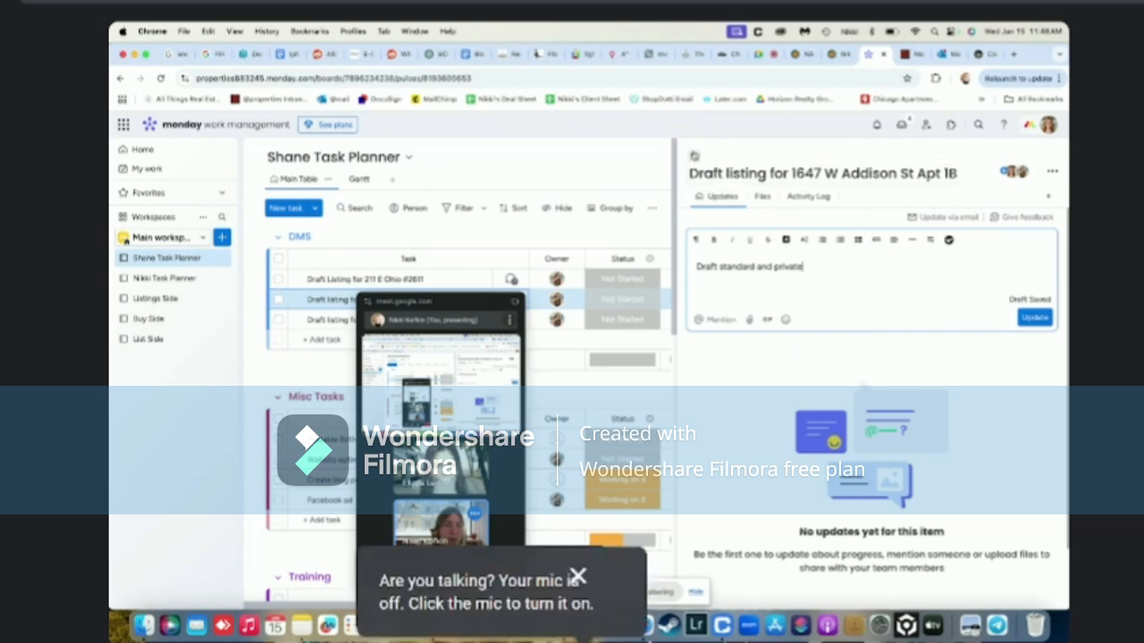
{"action": "left_click", "coordinate": [694, 156]}
{"action": "left_click", "coordinate": [791, 305]}
{"action": "left_click", "coordinate": [615, 582]}
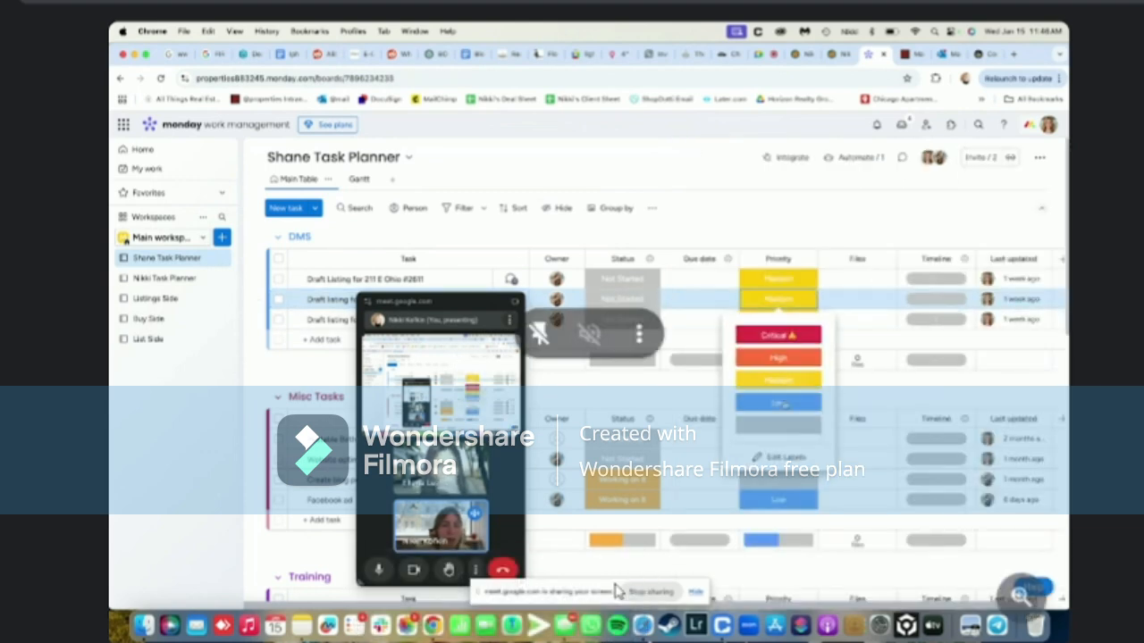
{"action": "left_click", "coordinate": [778, 404]}
{"action": "left_click", "coordinate": [779, 319]}
{"action": "left_click", "coordinate": [778, 429]}
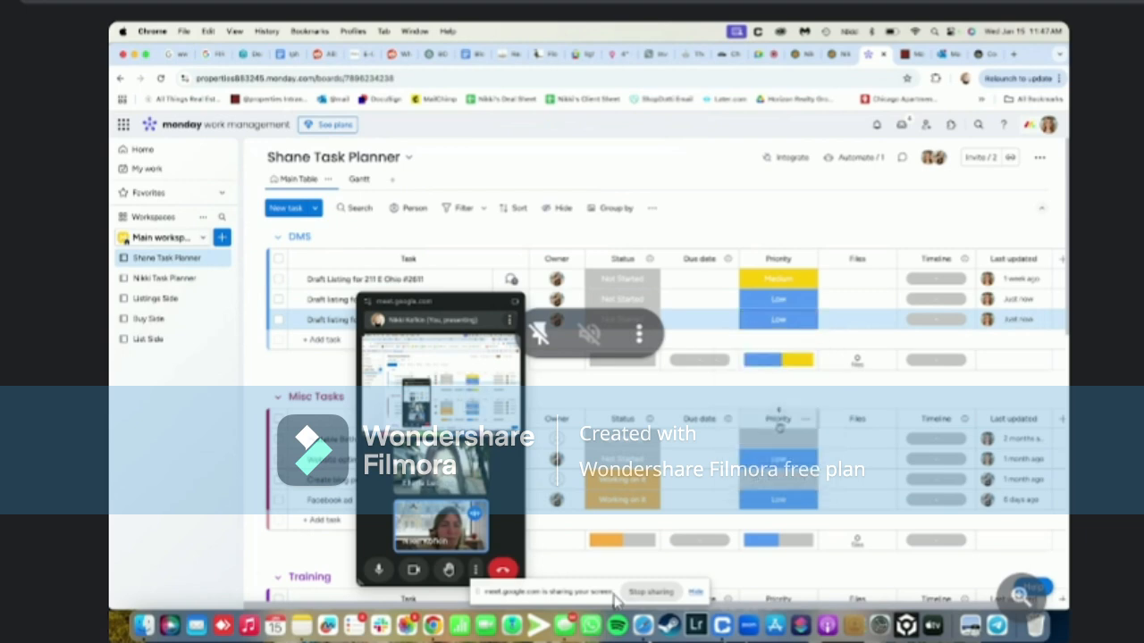
{"action": "left_click", "coordinate": [778, 279]}
{"action": "left_click", "coordinate": [781, 344]}
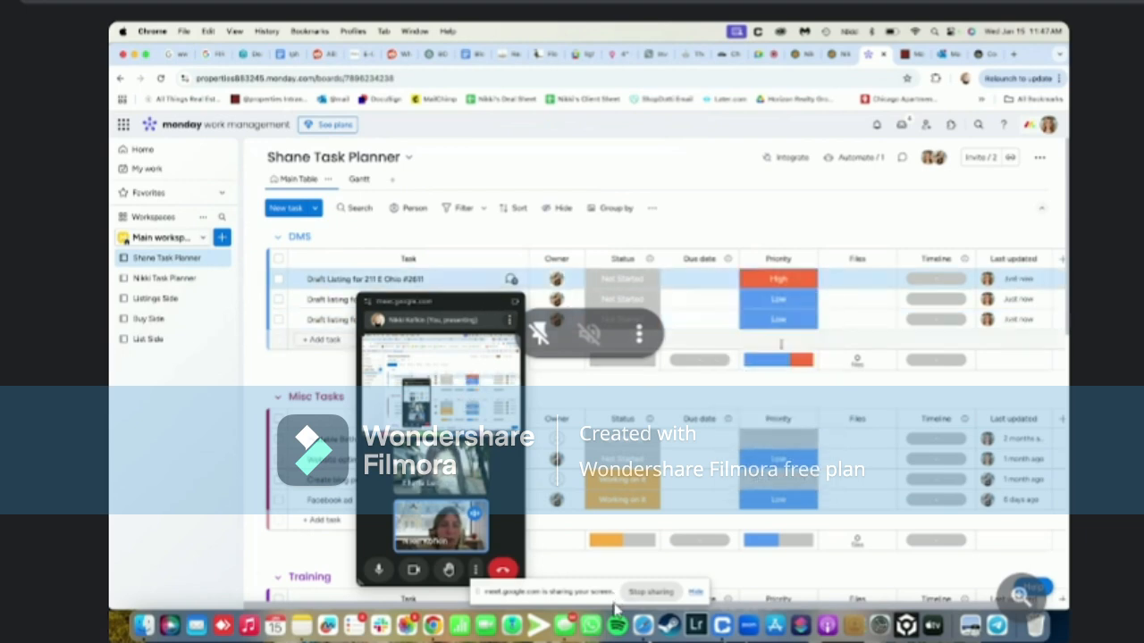
{"action": "left_click_drag", "start_coordinate": [440, 303], "coordinate": [706, 198]}
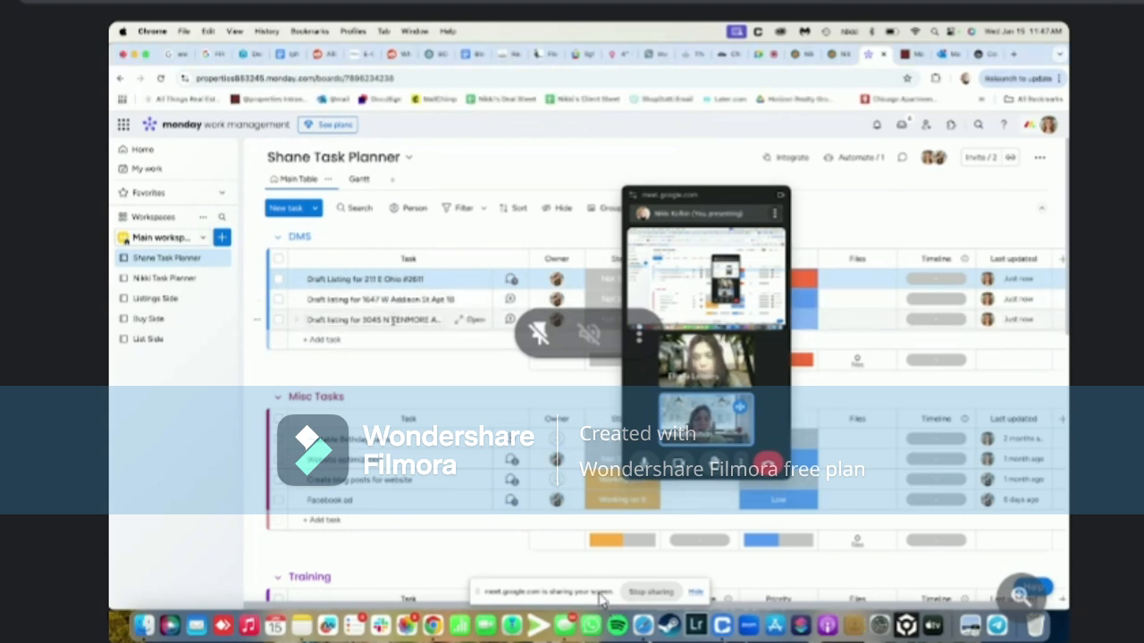
{"action": "scroll", "coordinate": [391, 338], "scroll_direction": "down", "scroll_amount": 2}
{"action": "scroll", "coordinate": [393, 342], "scroll_direction": "up", "scroll_amount": 2}
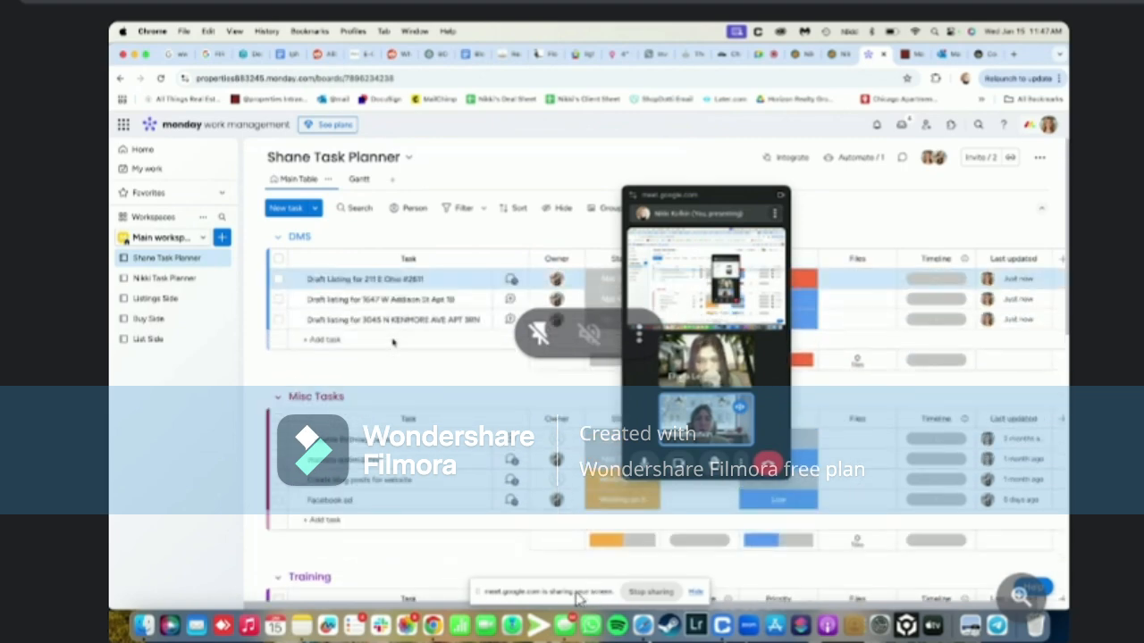
{"action": "left_click", "coordinate": [915, 58]}
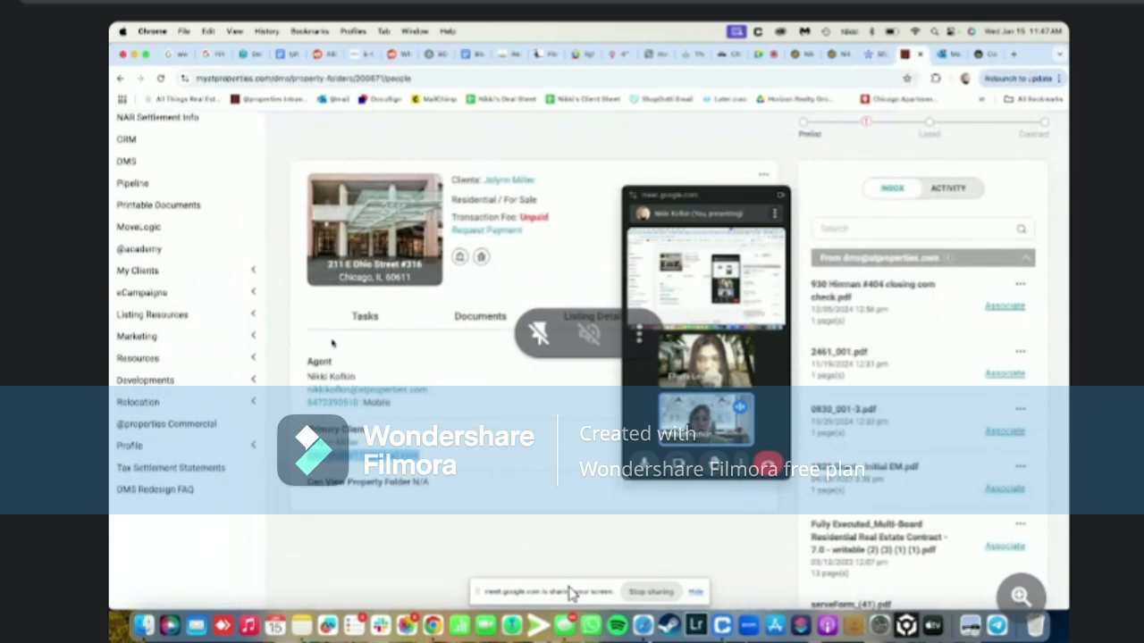
{"action": "left_click", "coordinate": [128, 290]}
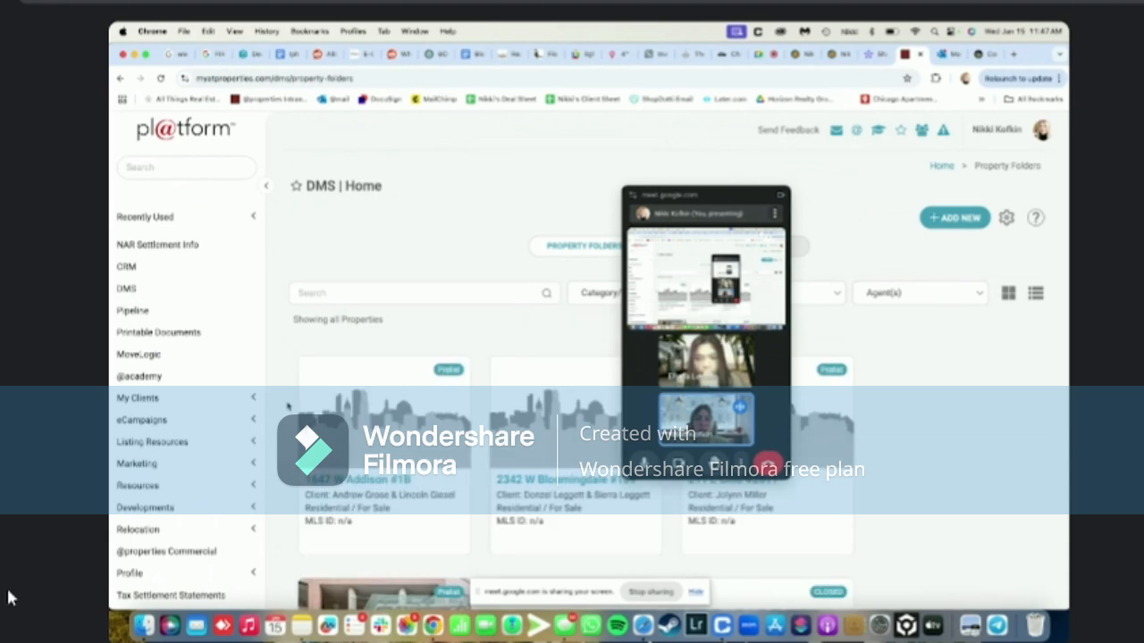
{"action": "scroll", "coordinate": [288, 407], "scroll_direction": "down", "scroll_amount": 5}
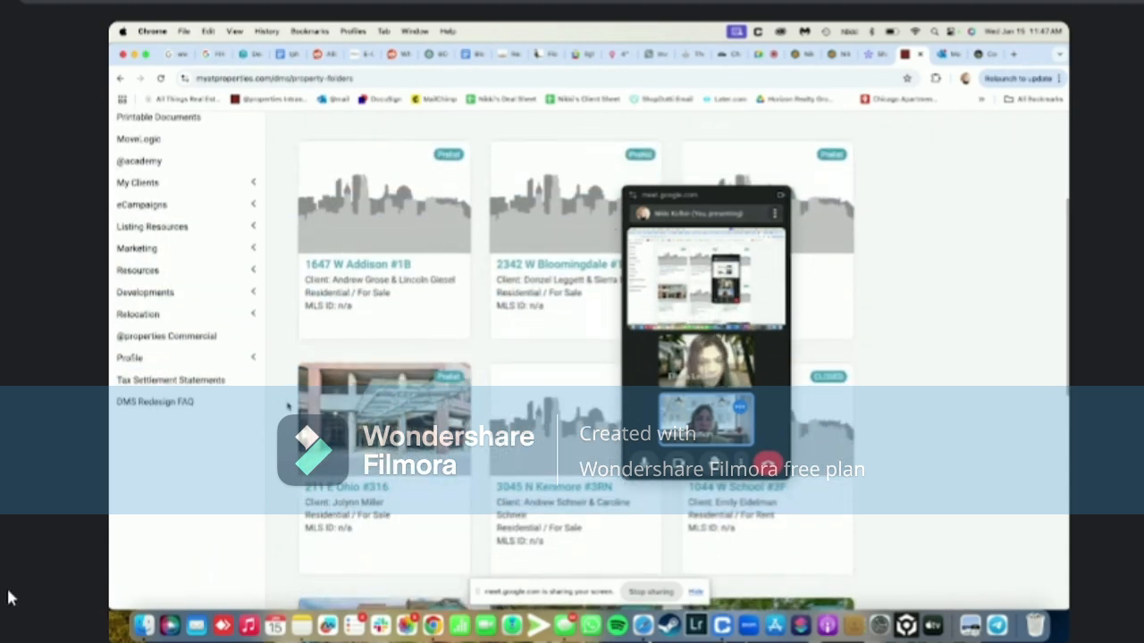
{"action": "left_click", "coordinate": [349, 494]}
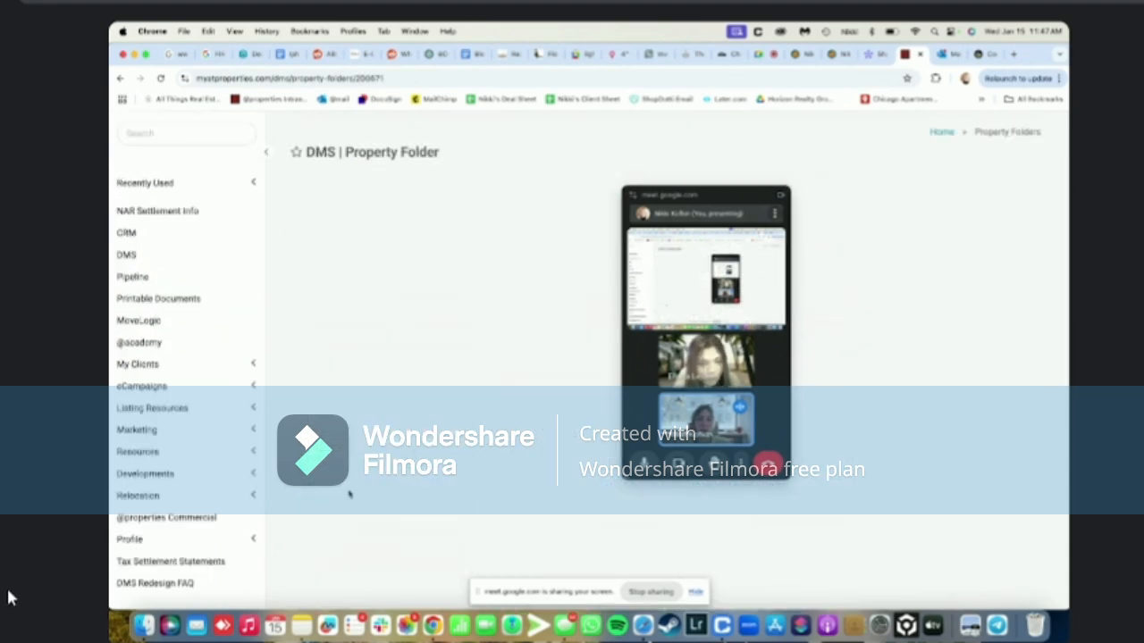
{"action": "scroll", "coordinate": [349, 494], "scroll_direction": "down", "scroll_amount": 4}
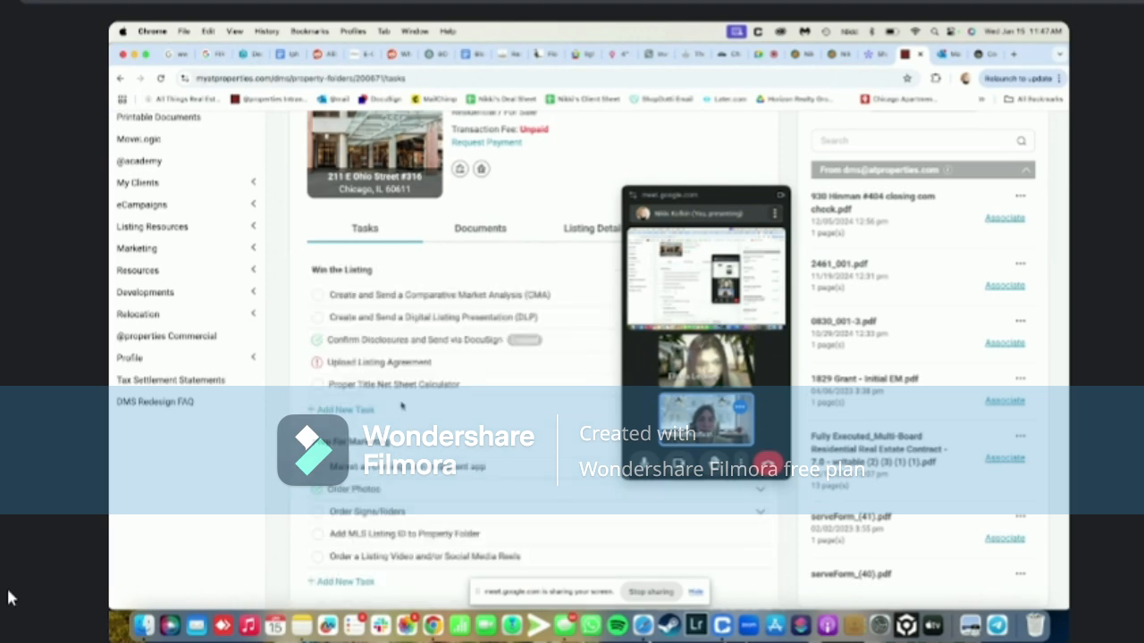
{"action": "left_click", "coordinate": [393, 347]}
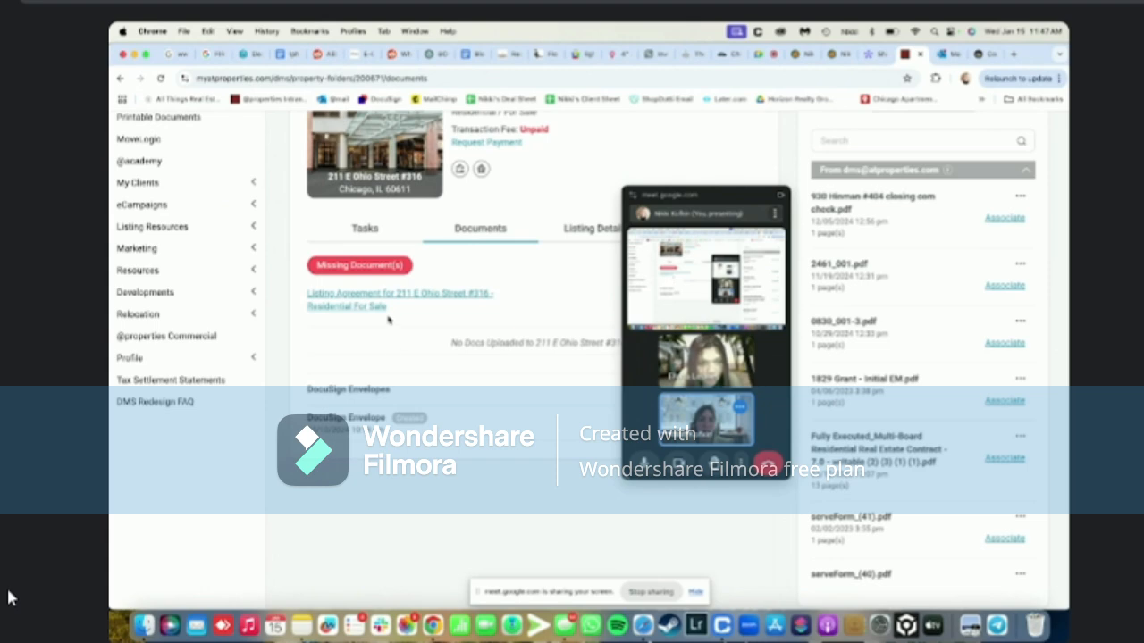
Check the listing agreement upload form without uploading, then open the folder's DocuSign envelope
{"action": "left_click", "coordinate": [360, 230]}
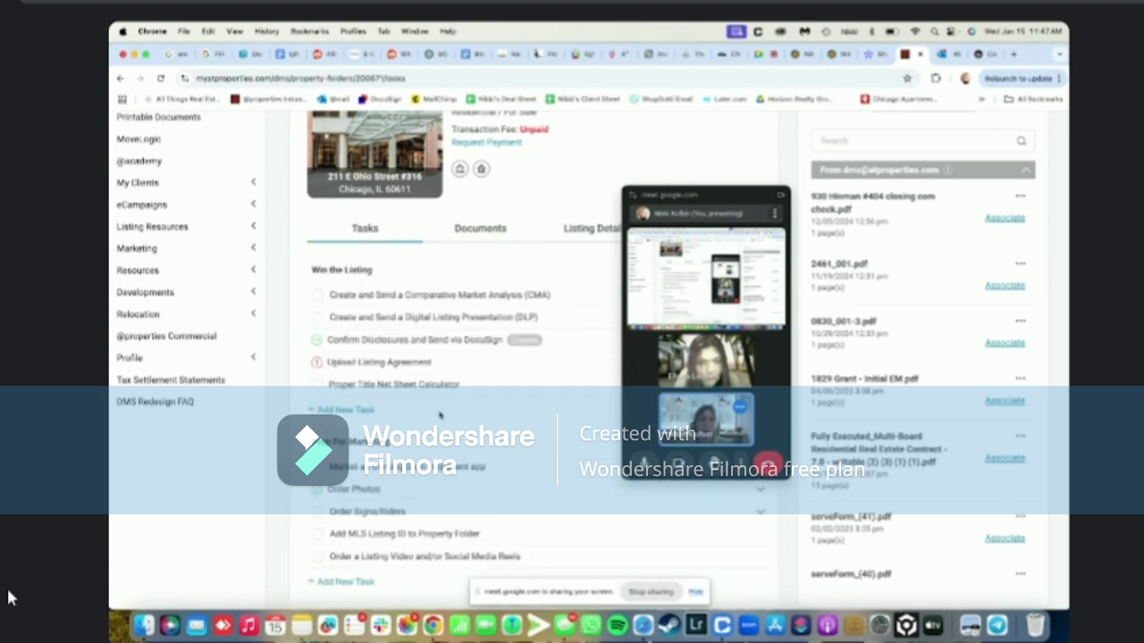
{"action": "left_click", "coordinate": [395, 366]}
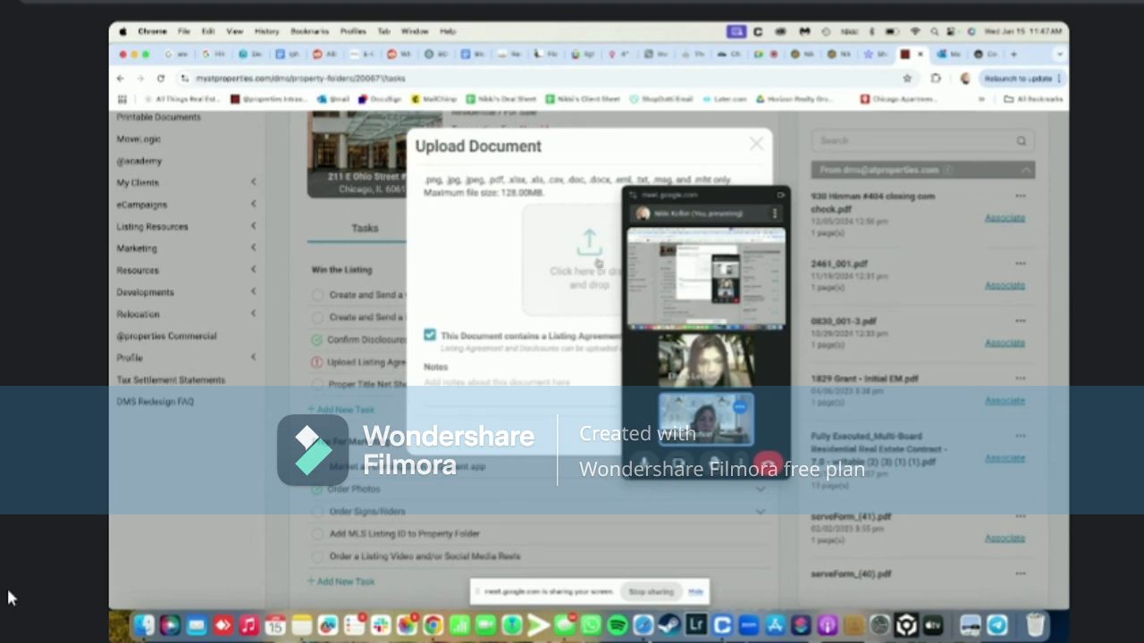
{"action": "left_click", "coordinate": [755, 145]}
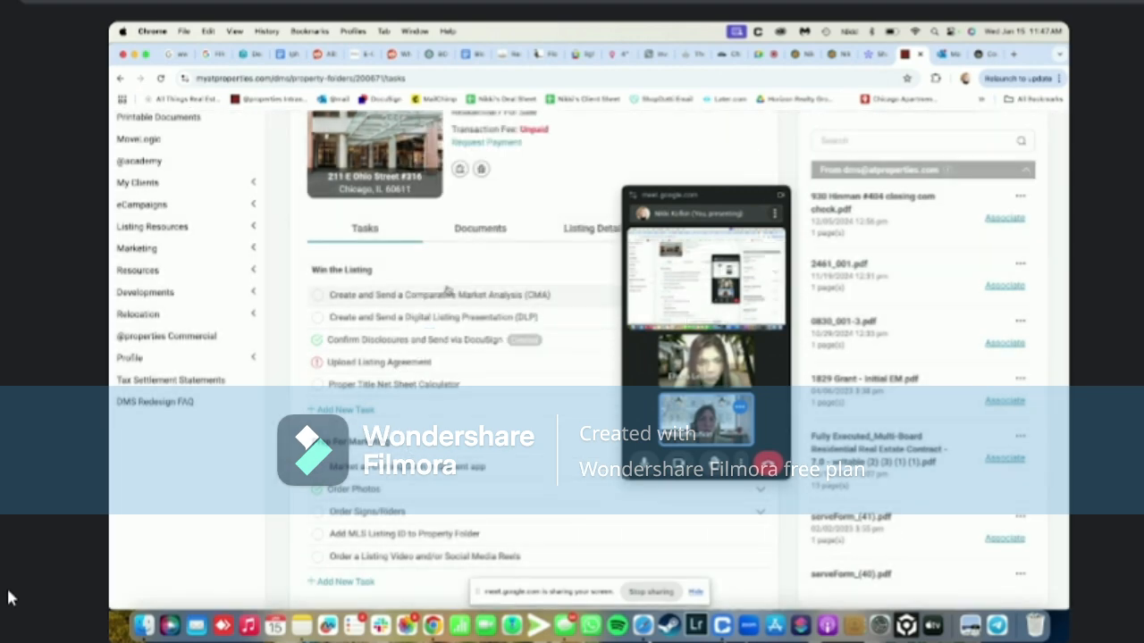
{"action": "scroll", "coordinate": [447, 290], "scroll_direction": "up", "scroll_amount": 4}
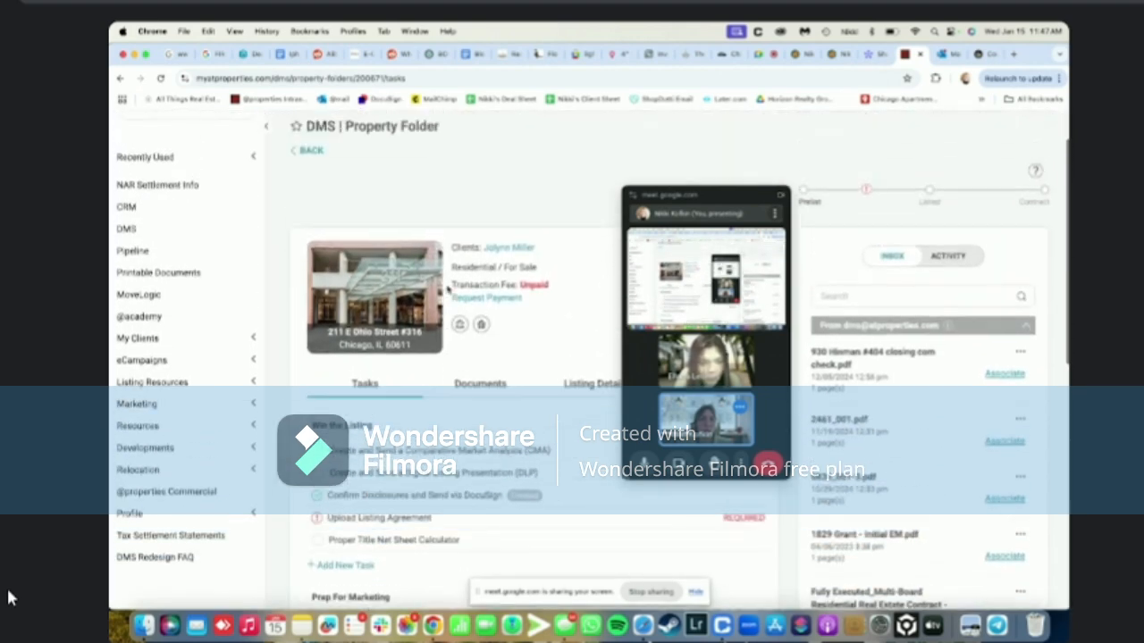
{"action": "left_click", "coordinate": [479, 443]}
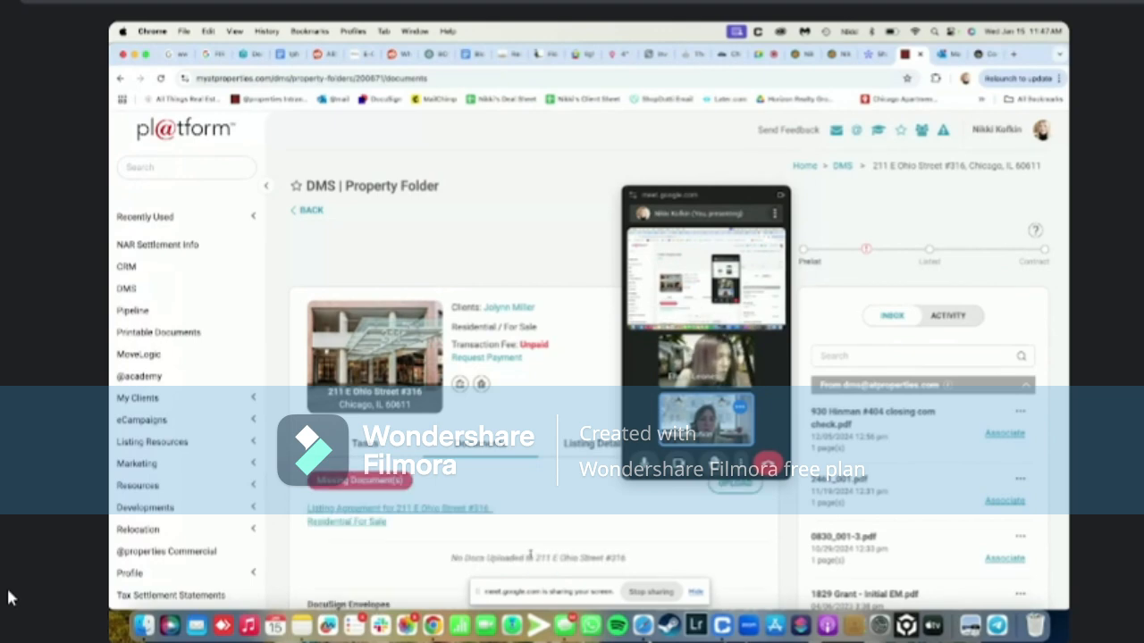
{"action": "scroll", "coordinate": [530, 555], "scroll_direction": "down", "scroll_amount": 3}
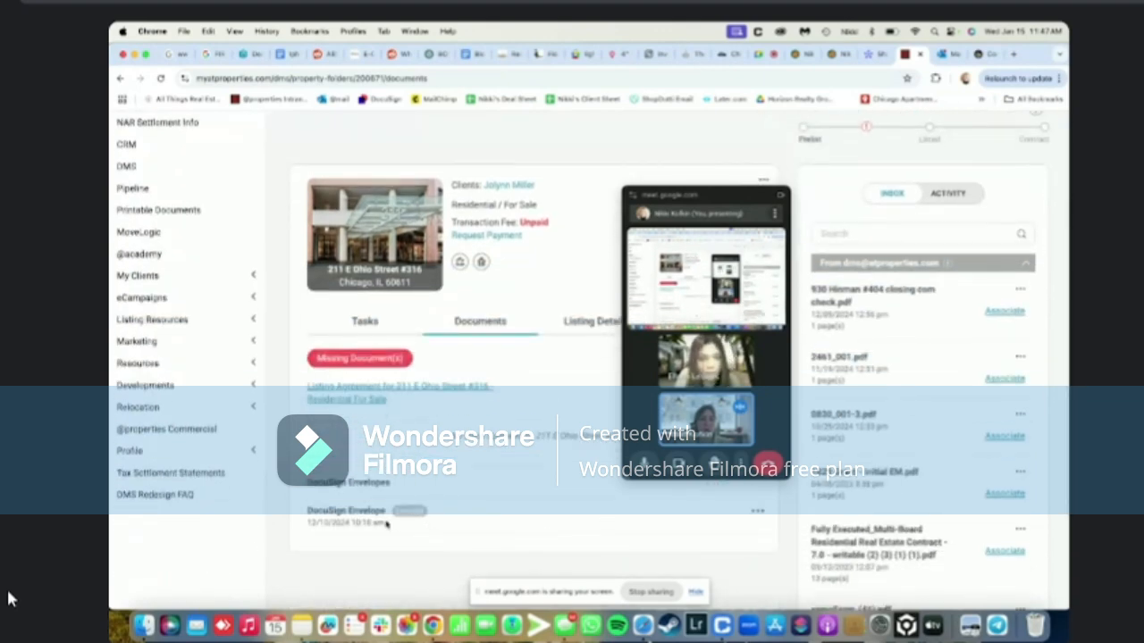
{"action": "left_click", "coordinate": [757, 511]}
{"action": "left_click", "coordinate": [720, 554]}
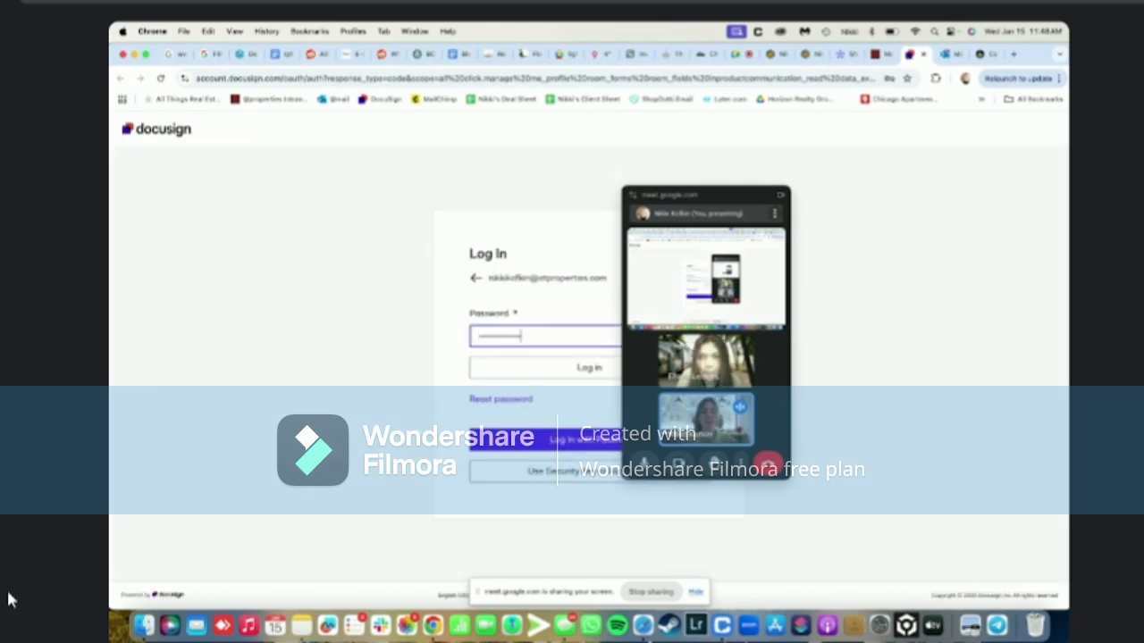
Log in to DocuSign, re-entering the account password after the first attempt
{"action": "key", "text": "Return"}
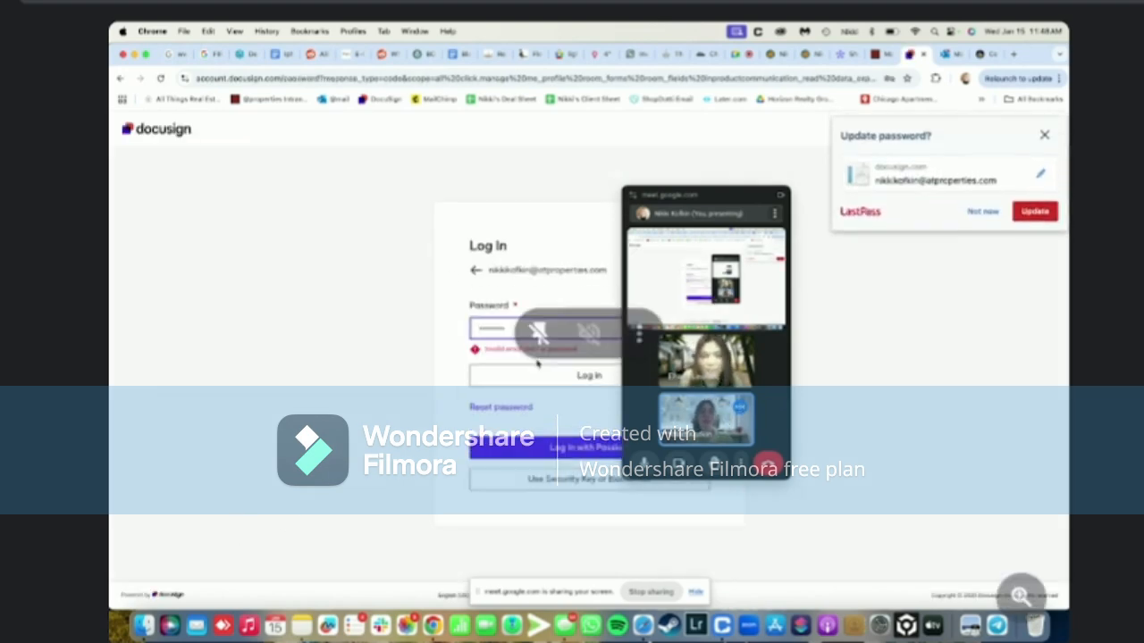
{"action": "key", "text": "BackSpace"}
{"action": "key", "text": "BackSpace"}
{"action": "key", "text": "BackSpace"}
{"action": "key", "text": "BackSpace"}
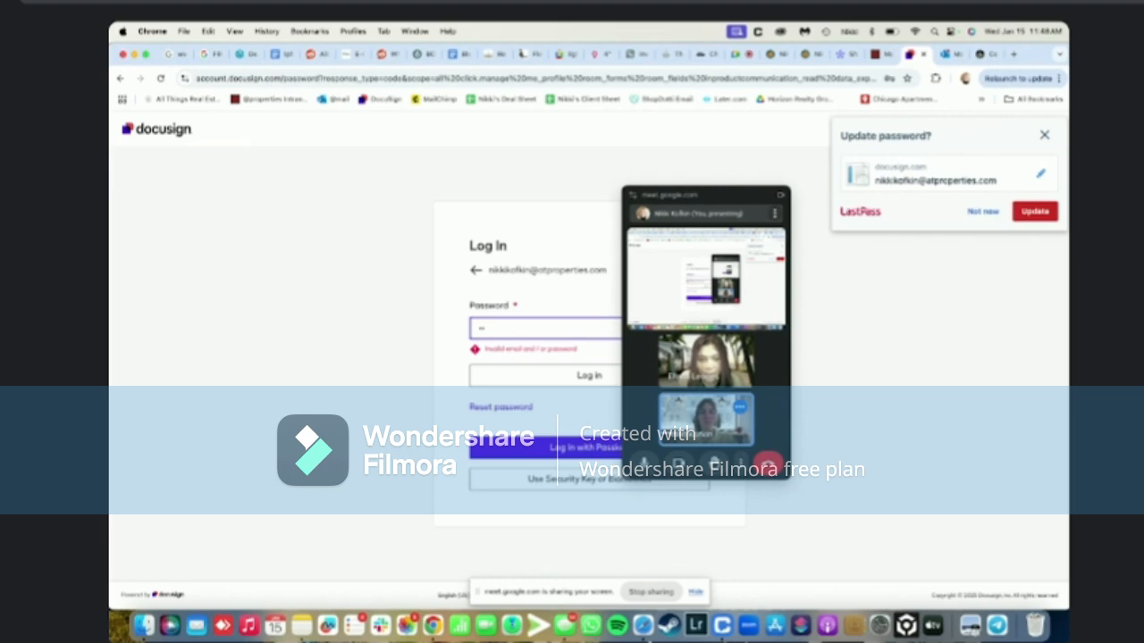
{"action": "key", "text": "BackSpace"}
{"action": "key", "text": "BackSpace"}
{"action": "type", "text": "••••••••"}
{"action": "key", "text": "Return"}
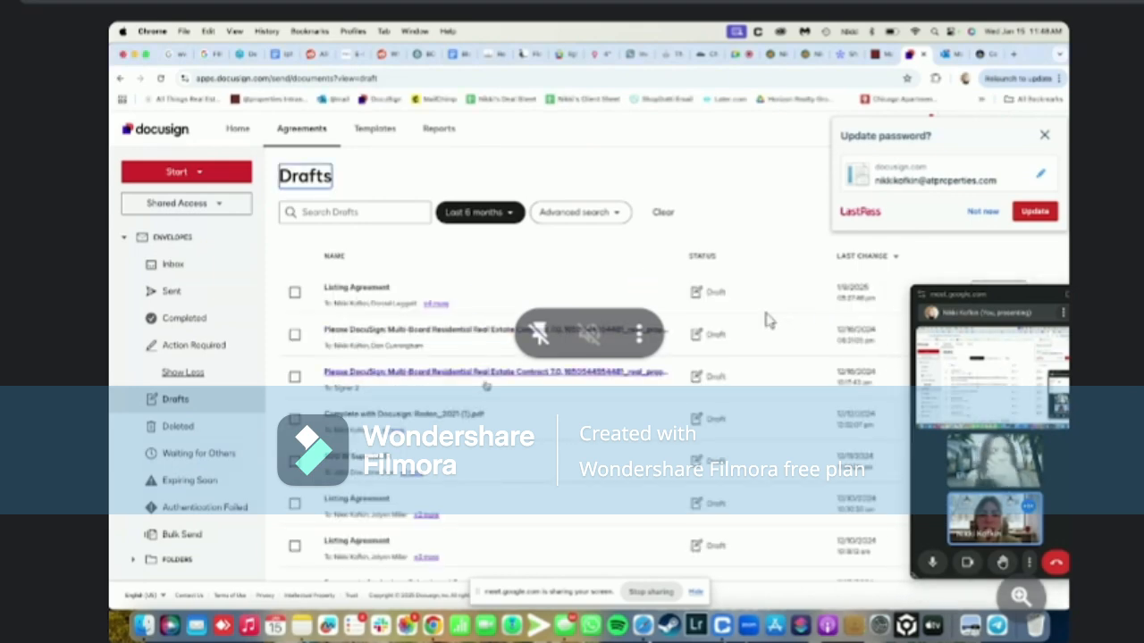
Review the recipients on the Listing Agreement draft, then close DocuSign
{"action": "scroll", "coordinate": [486, 386], "scroll_direction": "down", "scroll_amount": 2}
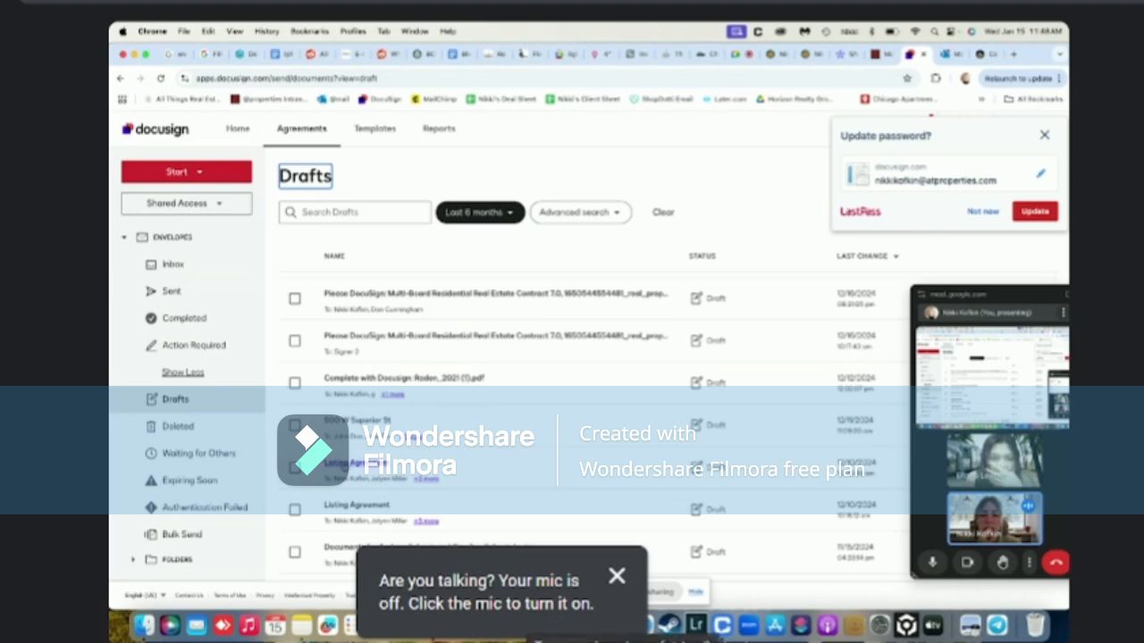
{"action": "left_click", "coordinate": [344, 464]}
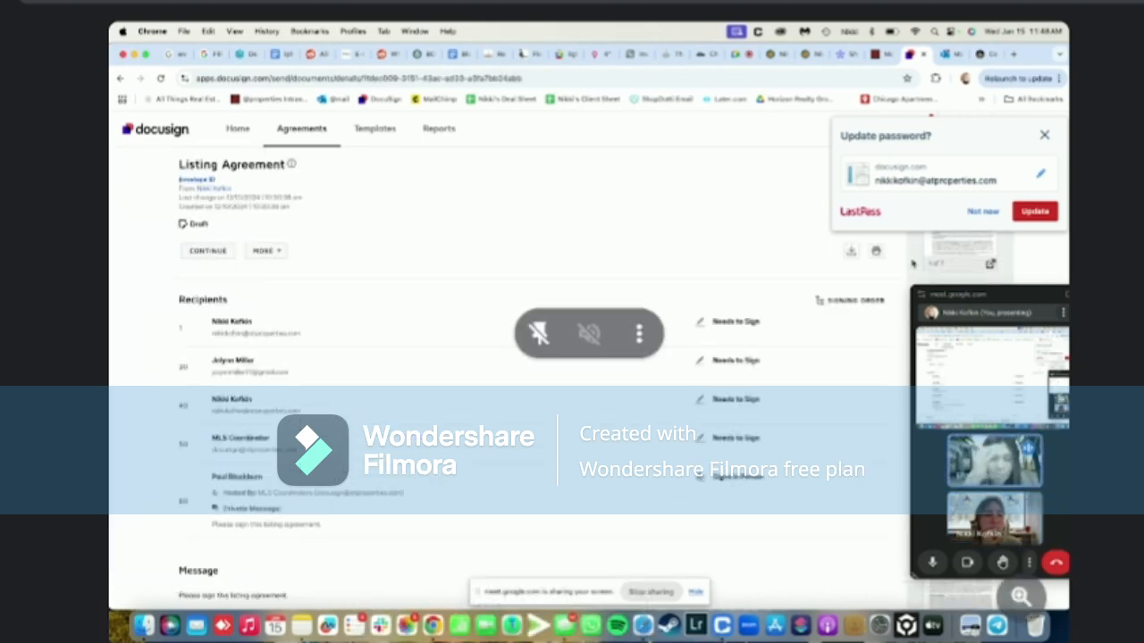
{"action": "left_click", "coordinate": [1043, 135]}
{"action": "left_click", "coordinate": [923, 54]}
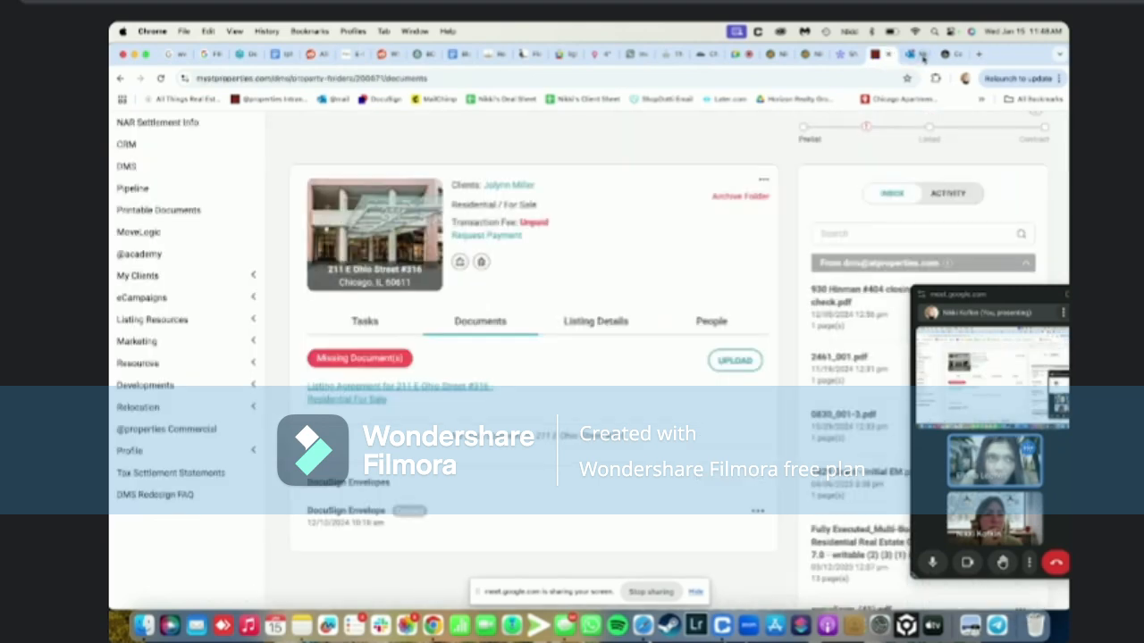
Close the property folder and look over the MLS listing pages and quick search history
{"action": "left_click", "coordinate": [887, 56]}
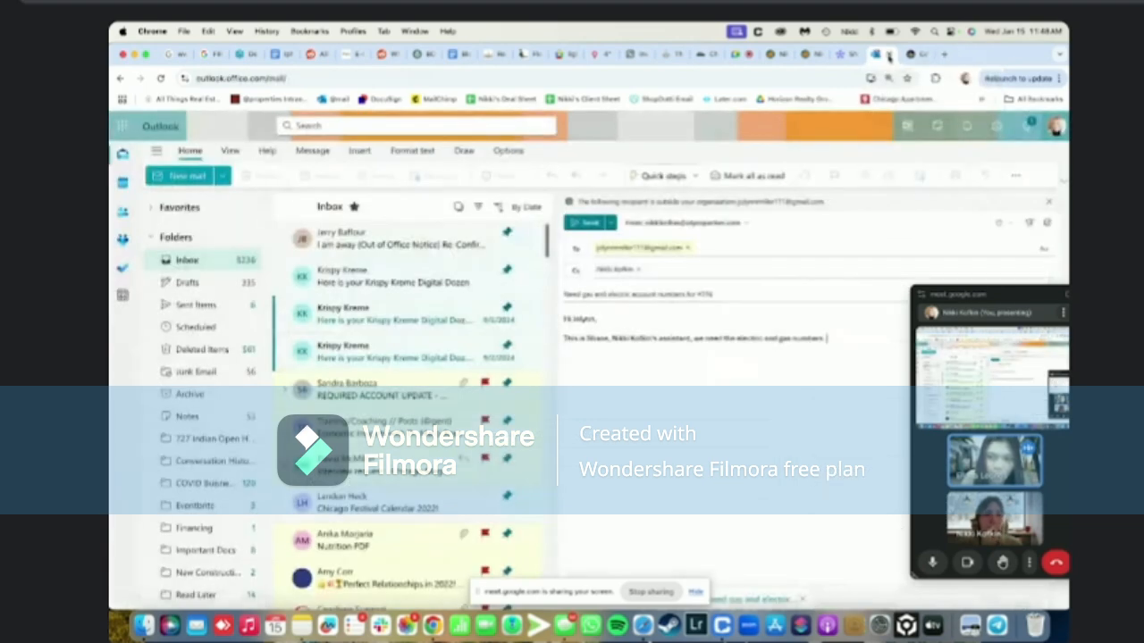
{"action": "left_click", "coordinate": [785, 56]}
{"action": "left_click", "coordinate": [810, 56]}
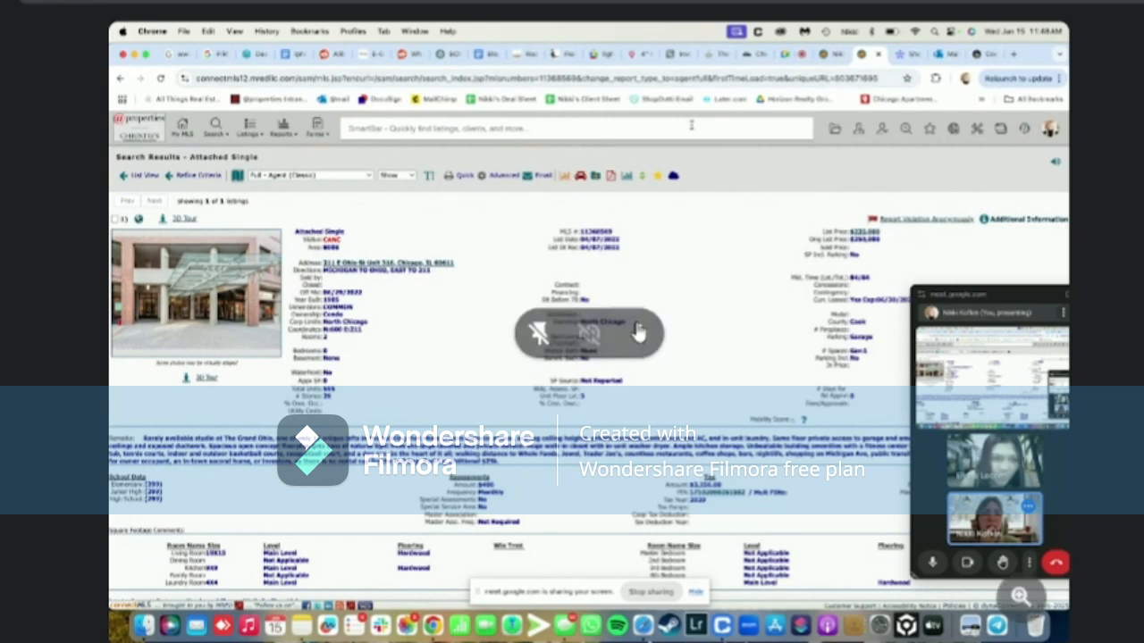
{"action": "left_click", "coordinate": [600, 133]}
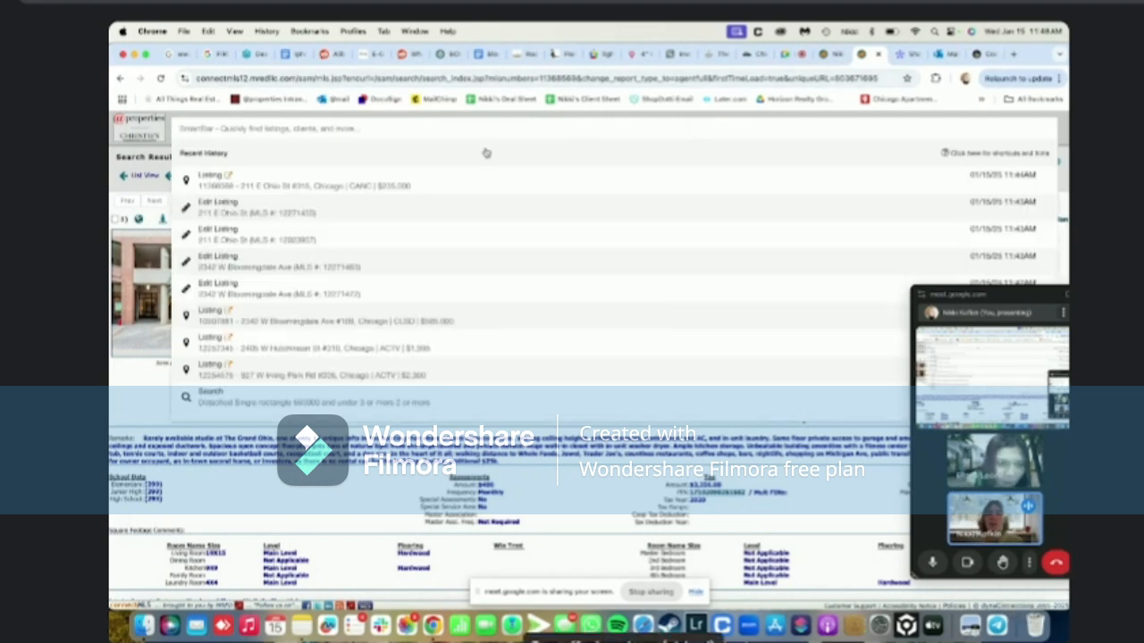
{"action": "left_click", "coordinate": [901, 57]}
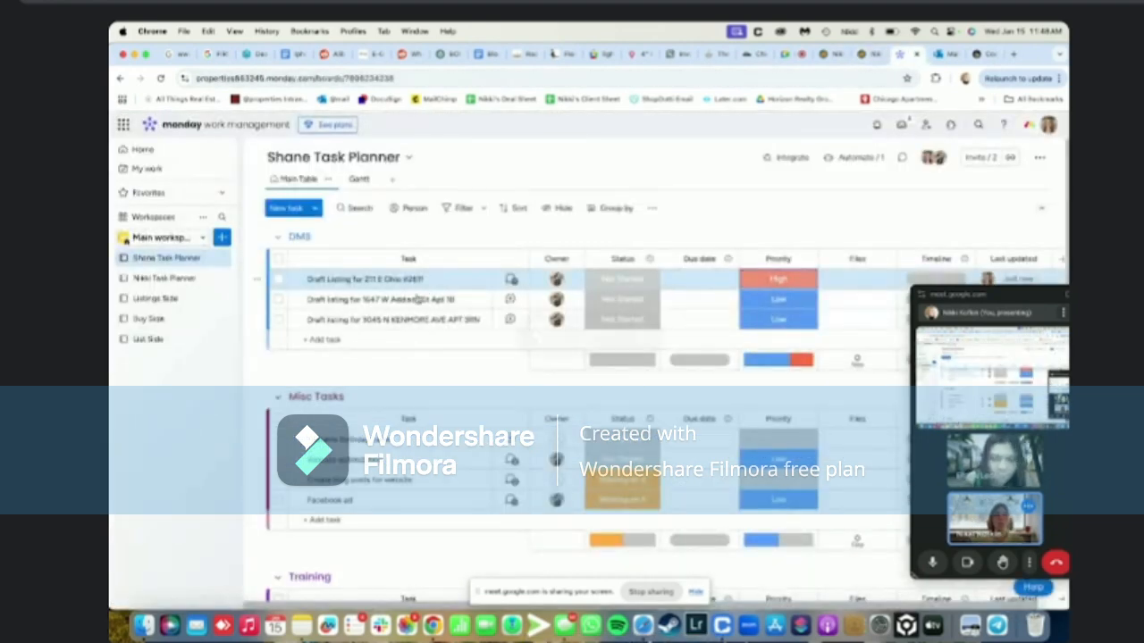
{"action": "left_click", "coordinate": [469, 279]}
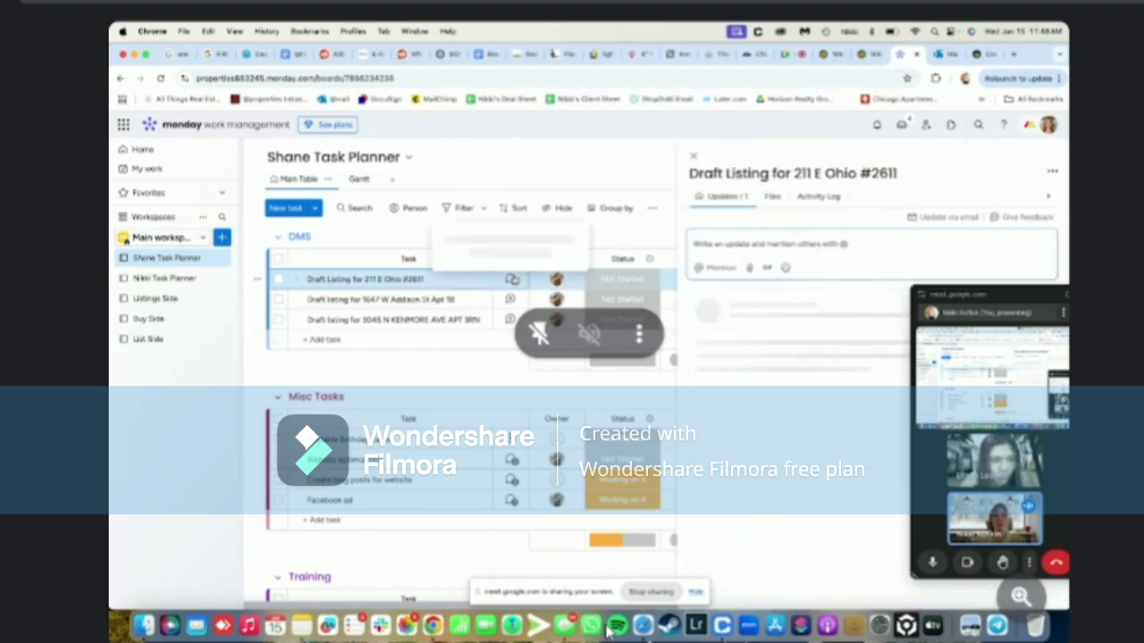
{"action": "left_click_drag", "start_coordinate": [783, 338], "coordinate": [829, 339]}
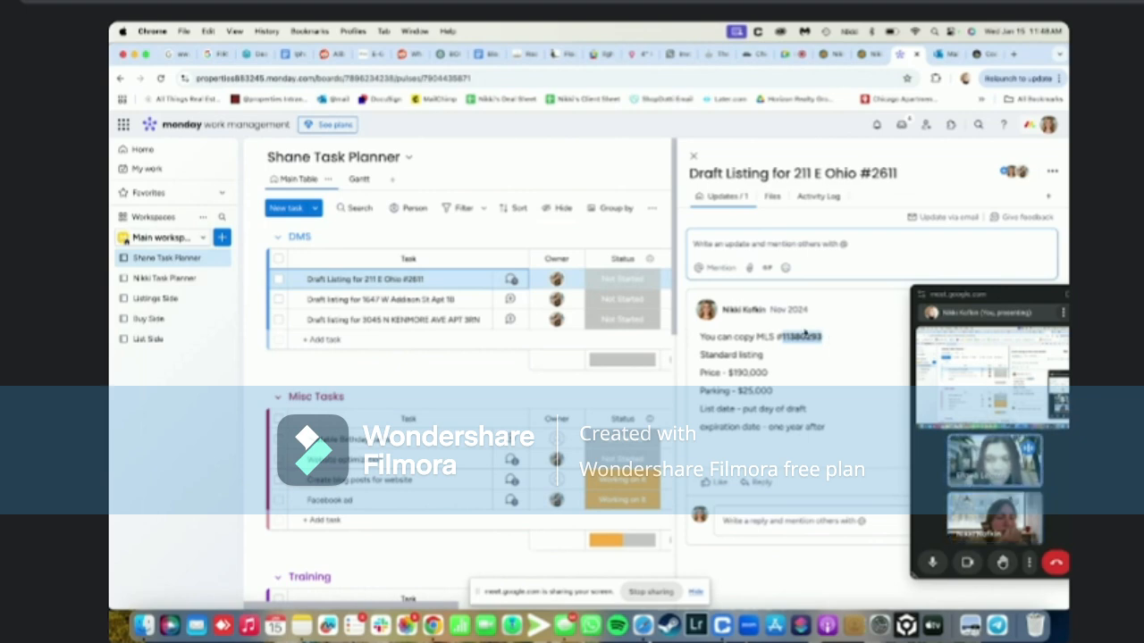
{"action": "left_click", "coordinate": [694, 157]}
{"action": "left_click", "coordinate": [828, 53]}
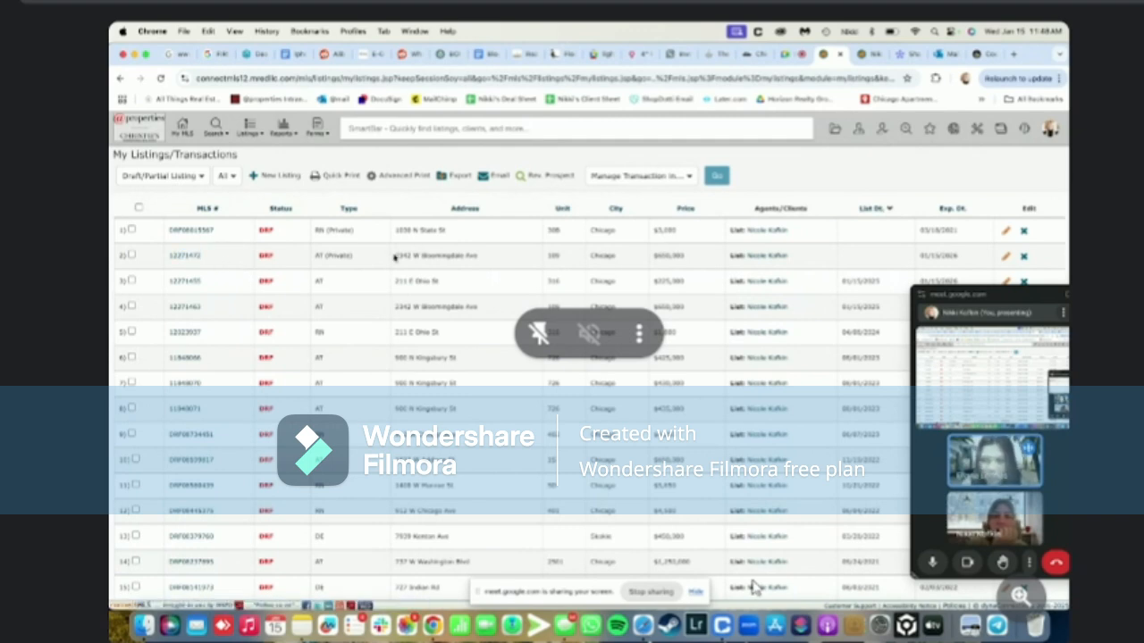
{"action": "left_click_drag", "start_coordinate": [394, 258], "coordinate": [488, 257]}
{"action": "key", "text": "super+c"}
{"action": "left_click", "coordinate": [456, 132]}
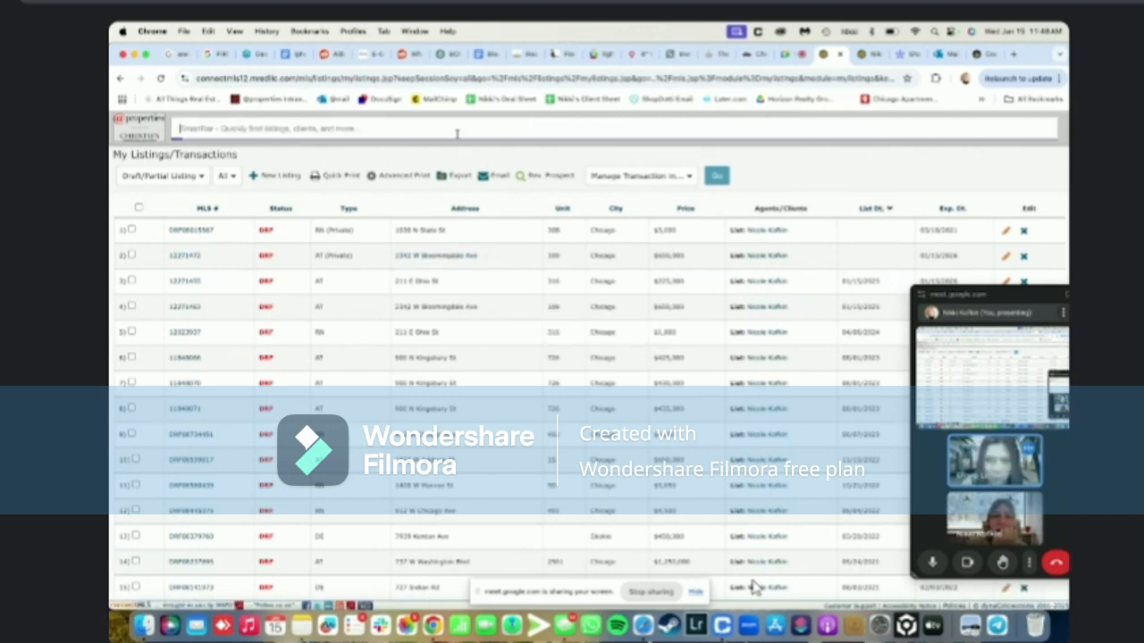
{"action": "key", "text": "super+v"}
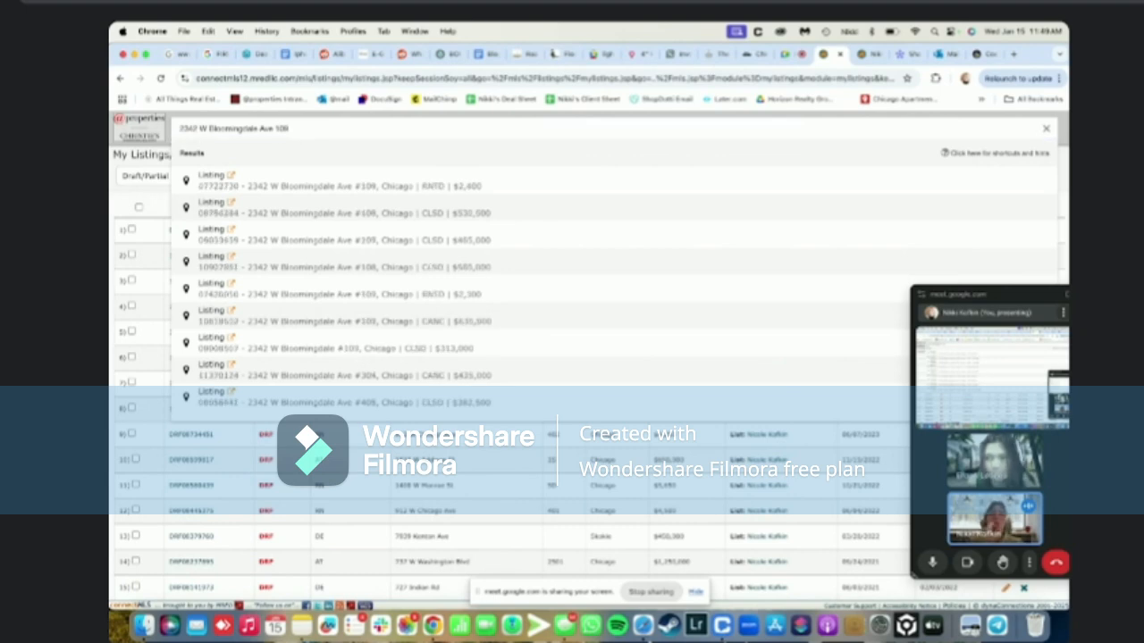
{"action": "left_click", "coordinate": [320, 263]}
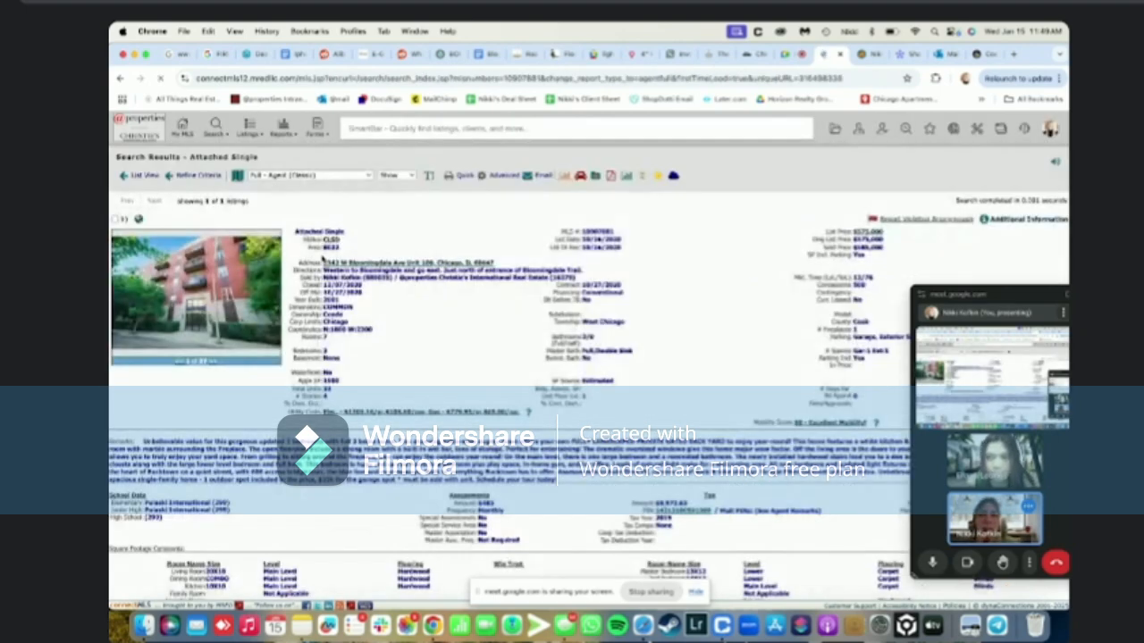
{"action": "scroll", "coordinate": [405, 383], "scroll_direction": "down", "scroll_amount": 5}
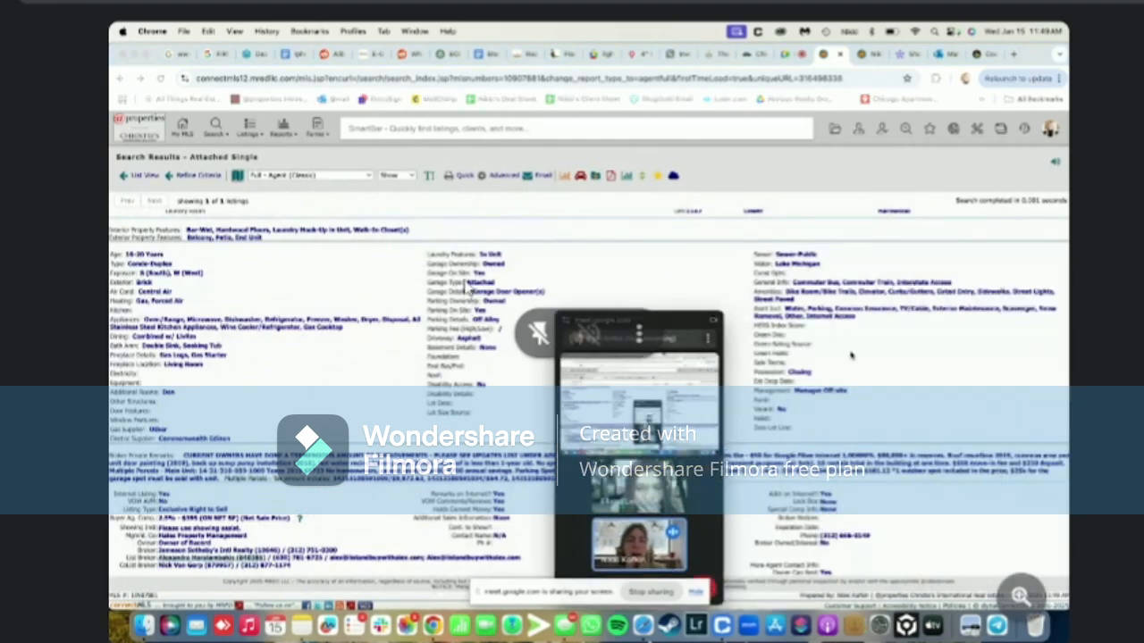
{"action": "scroll", "coordinate": [465, 287], "scroll_direction": "up", "scroll_amount": 2}
{"action": "scroll", "coordinate": [465, 287], "scroll_direction": "up", "scroll_amount": 1}
{"action": "scroll", "coordinate": [464, 288], "scroll_direction": "up", "scroll_amount": 1}
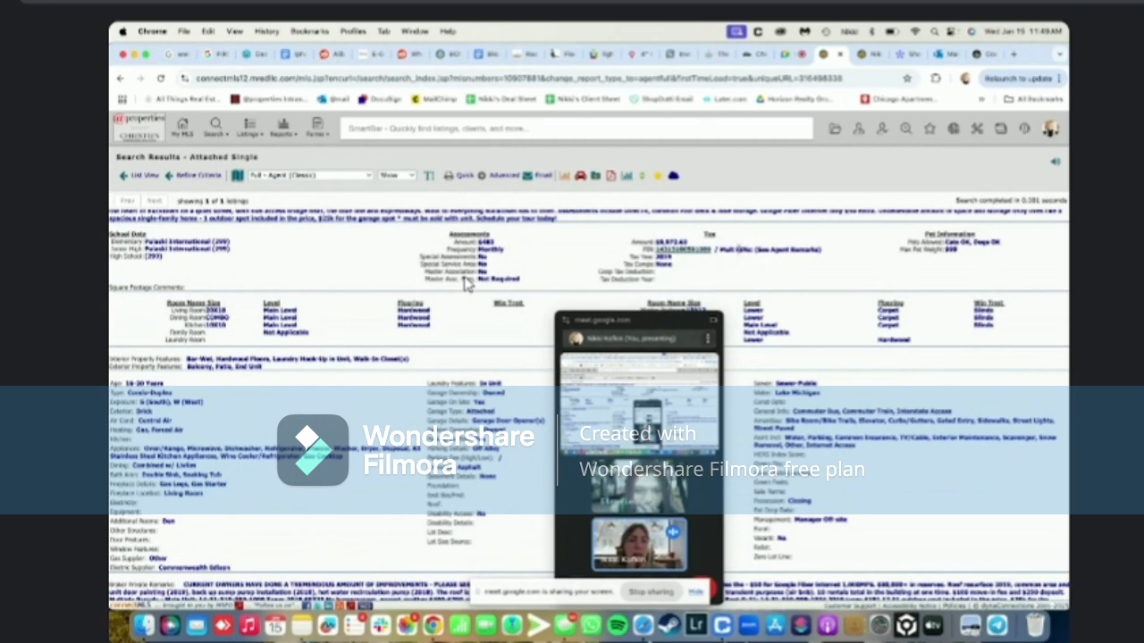
{"action": "left_click_drag", "start_coordinate": [662, 325], "coordinate": [886, 246]}
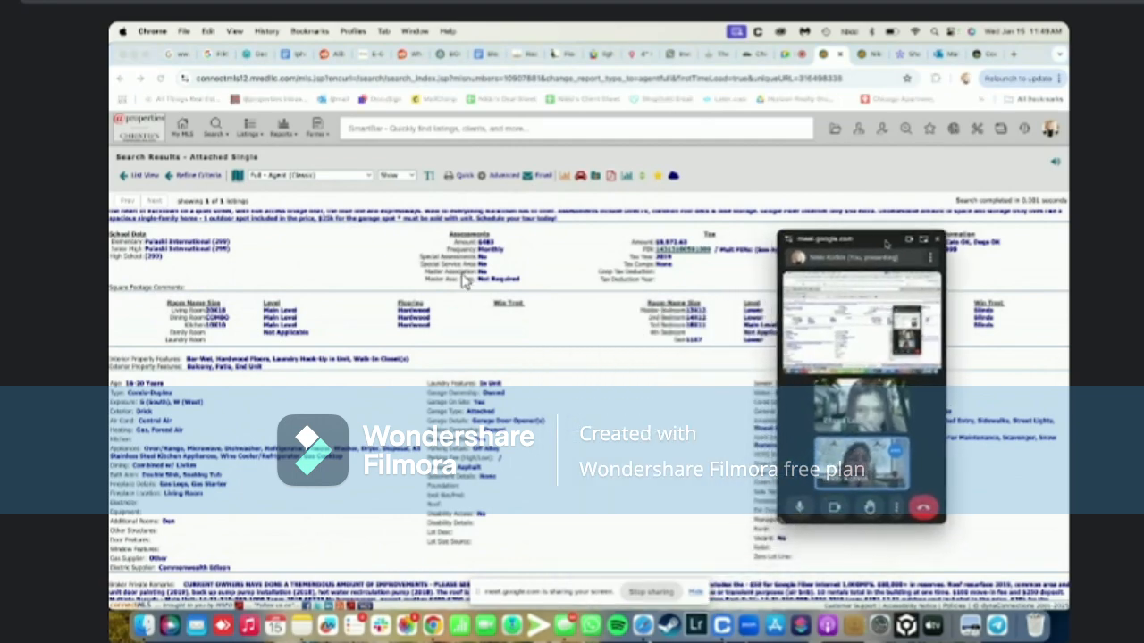
{"action": "scroll", "coordinate": [458, 272], "scroll_direction": "down", "scroll_amount": 5}
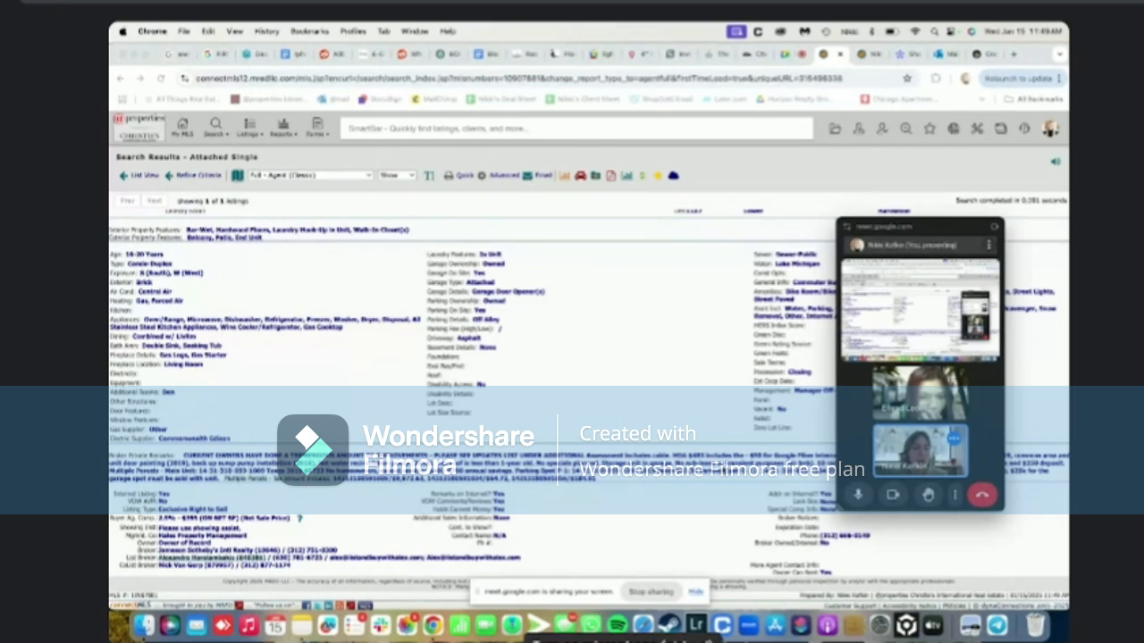
{"action": "left_click_drag", "start_coordinate": [930, 229], "coordinate": [950, 172]}
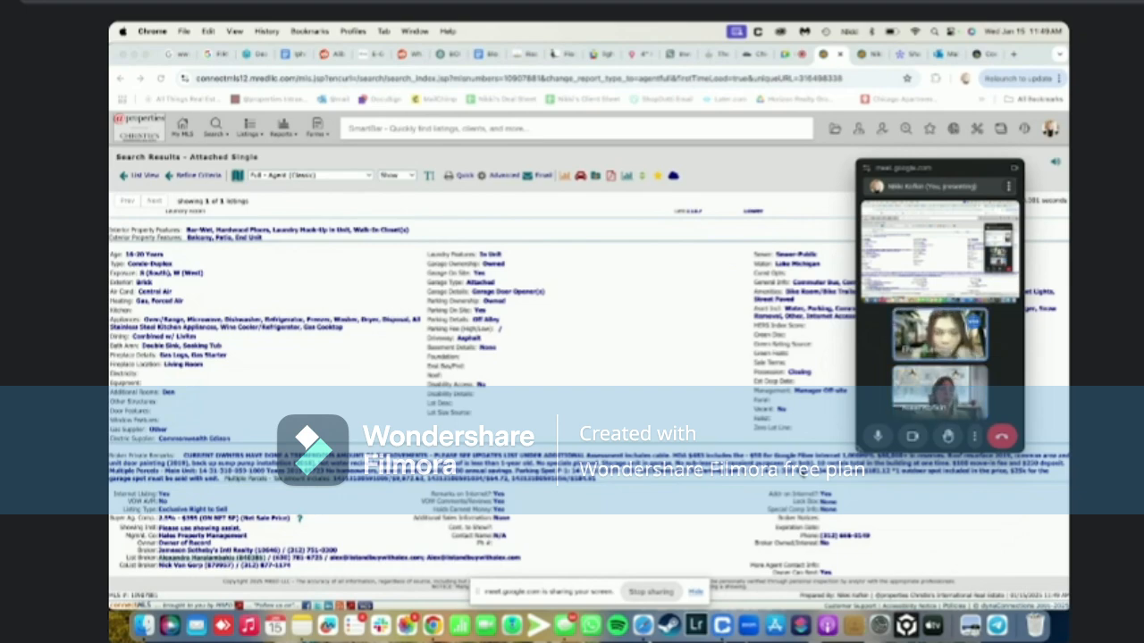
{"action": "scroll", "coordinate": [366, 297], "scroll_direction": "up", "scroll_amount": 10}
{"action": "left_click_drag", "start_coordinate": [957, 168], "coordinate": [698, 148]}
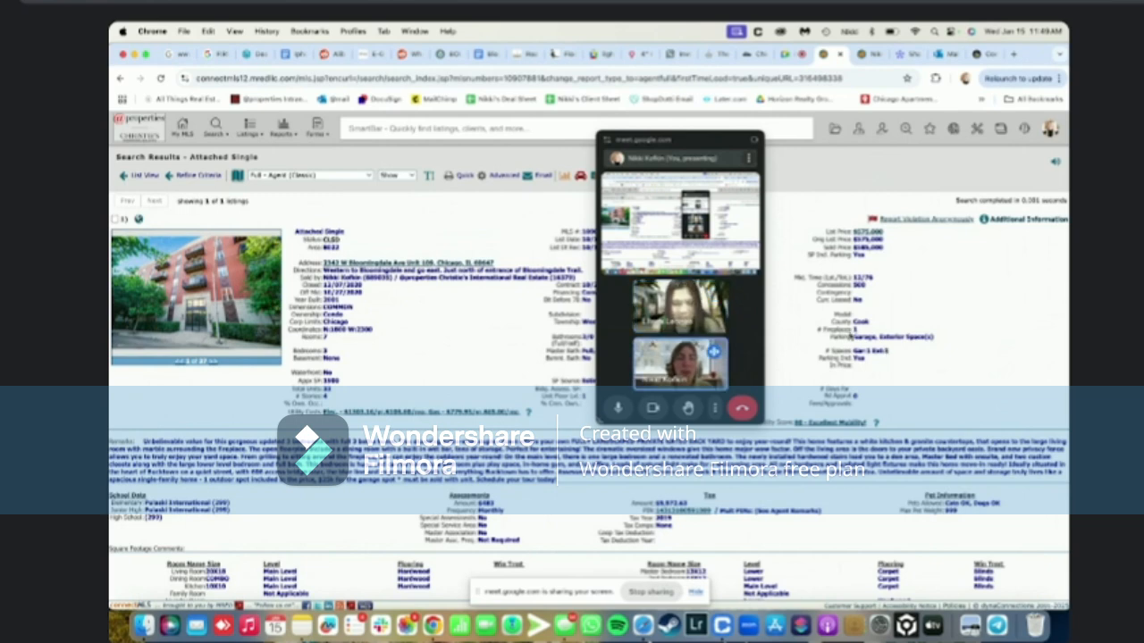
{"action": "left_click_drag", "start_coordinate": [692, 140], "coordinate": [929, 146]}
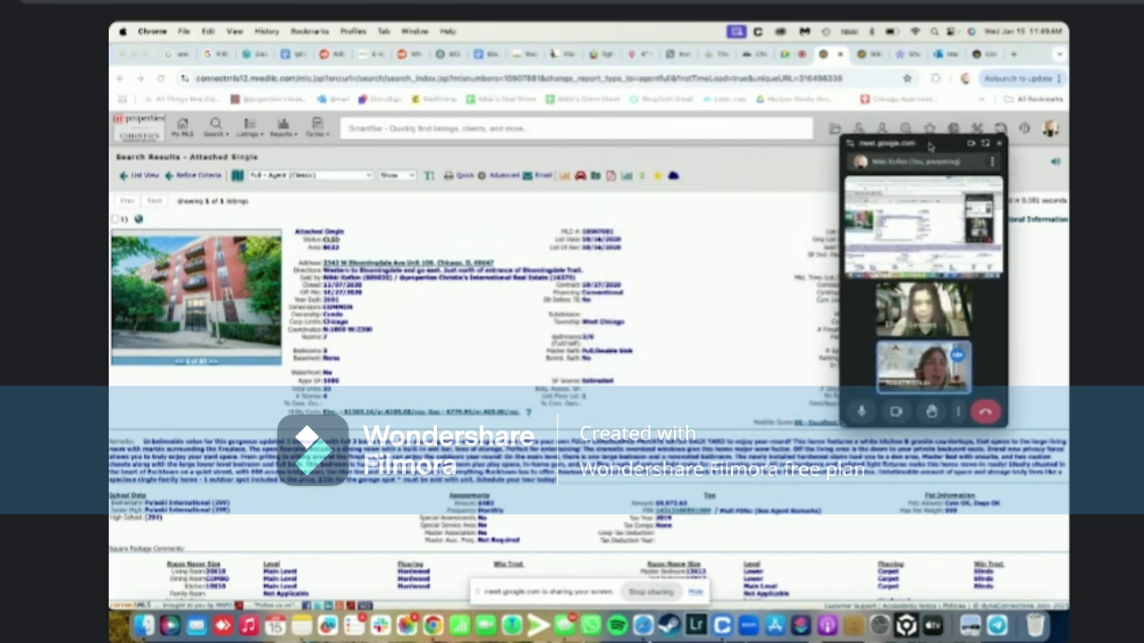